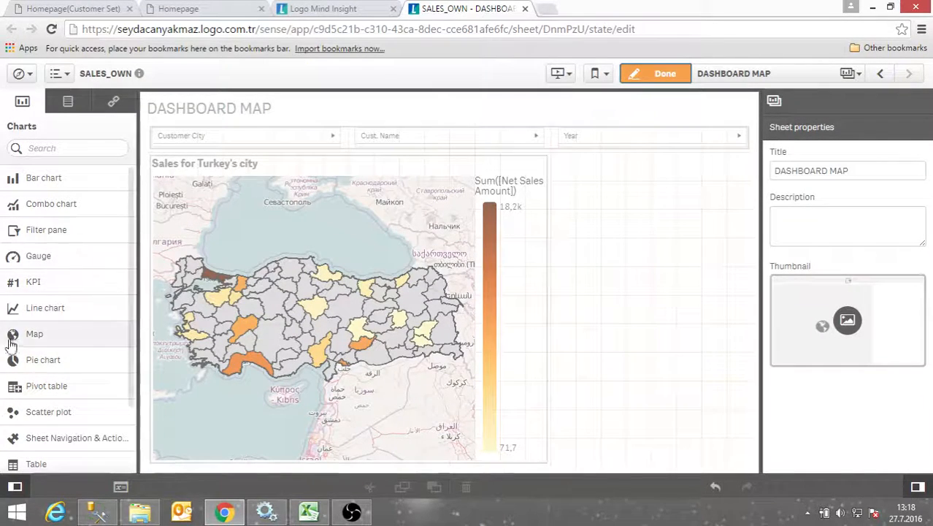
# Drag a KPI chart onto the DASHBOARD MAP sheet, to the right of the Turkey sales map
pyautogui.moveTo(37, 291); pyautogui.dragTo(650, 197)
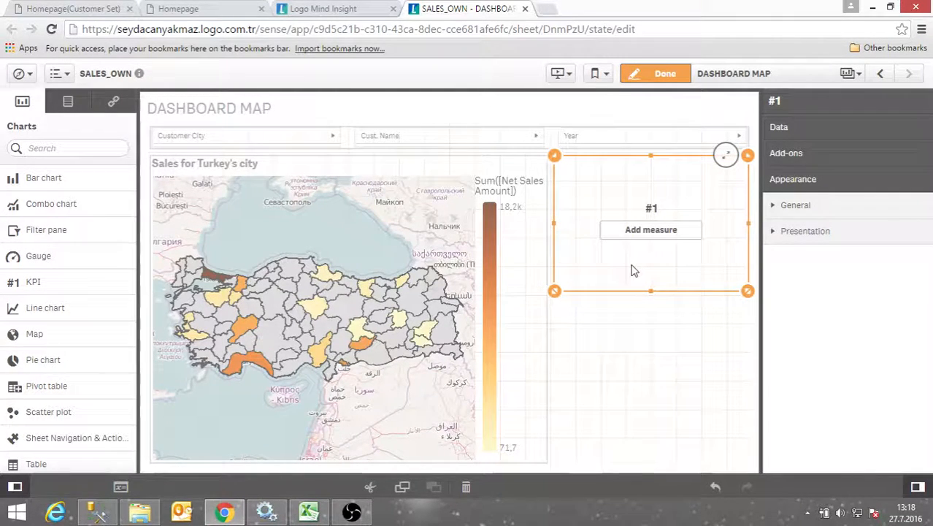
# Set the KPI measure to Sum of Net Sales Amount, showing 84,26k
pyautogui.click(644, 231)
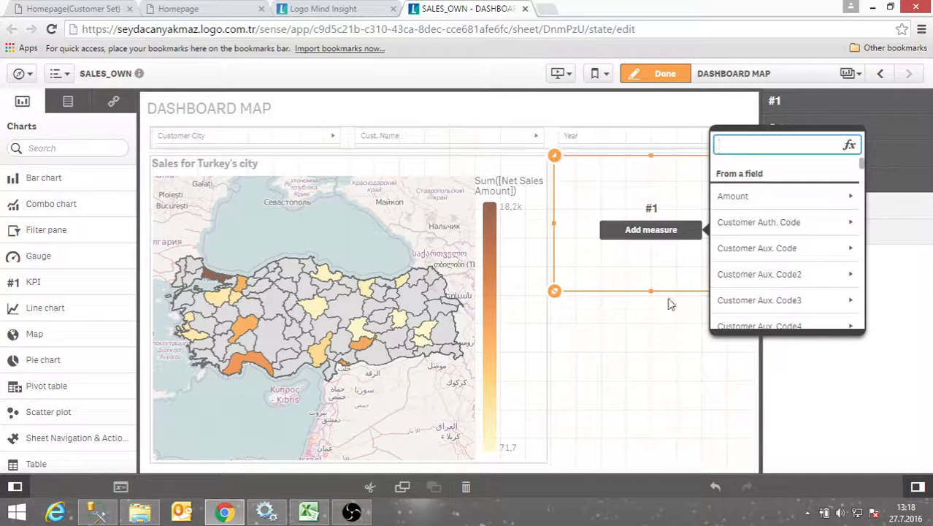
pyautogui.write('net')
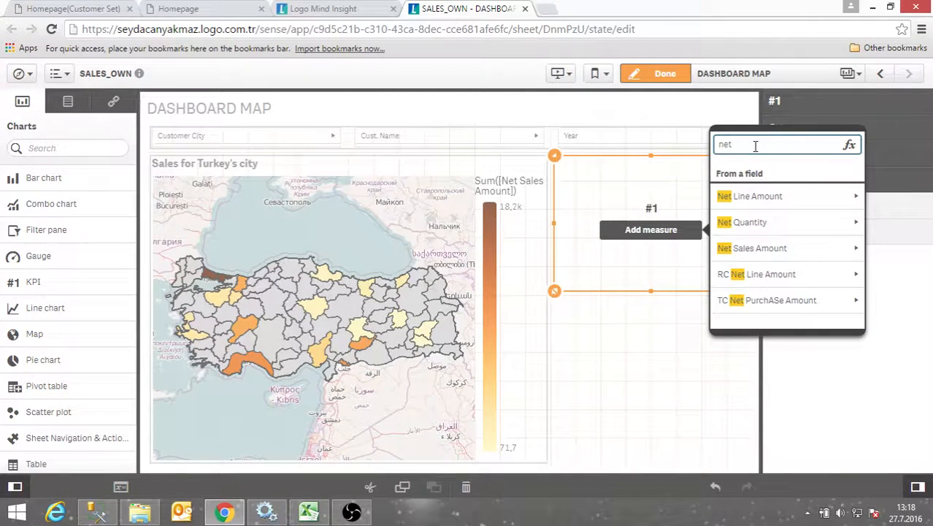
pyautogui.click(763, 250)
pyautogui.click(747, 193)
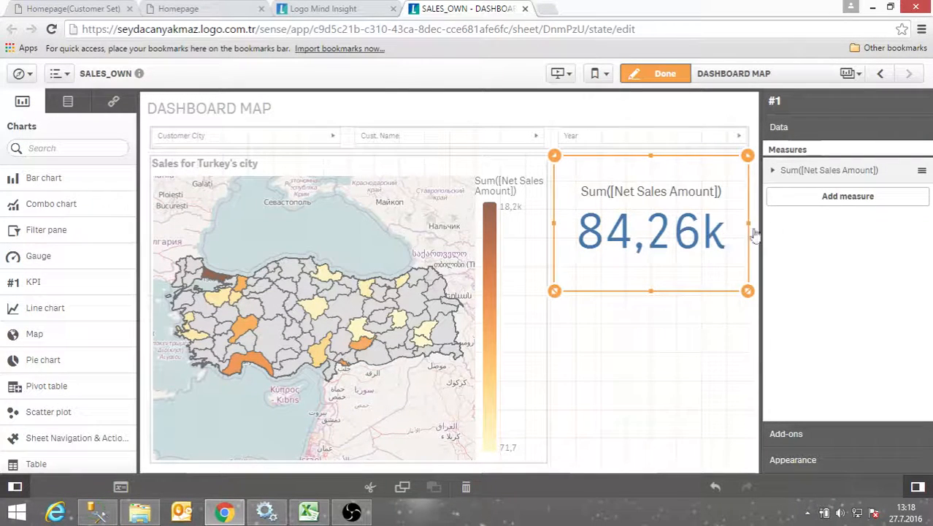
# Try Money number formatting on the Net Sales Amount measure, revert to Auto, then open its Color dropdown
pyautogui.click(772, 172)
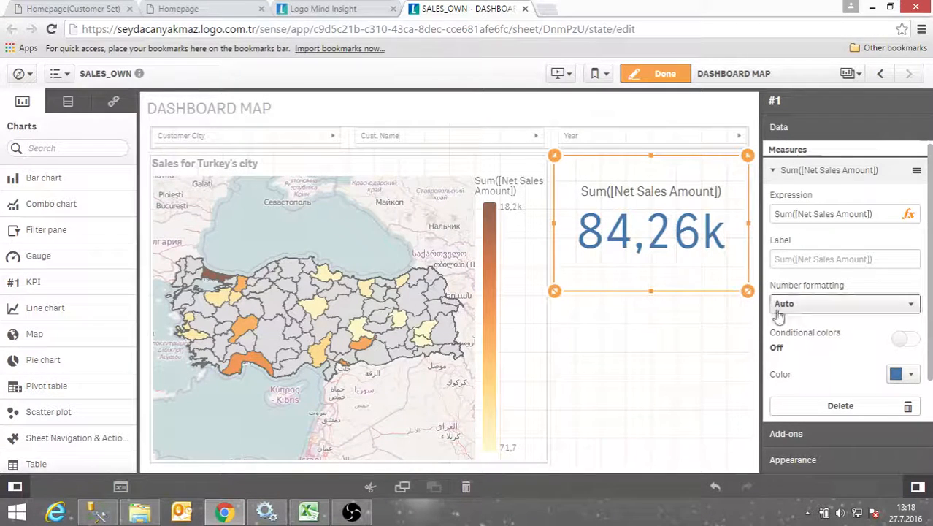
pyautogui.click(837, 305)
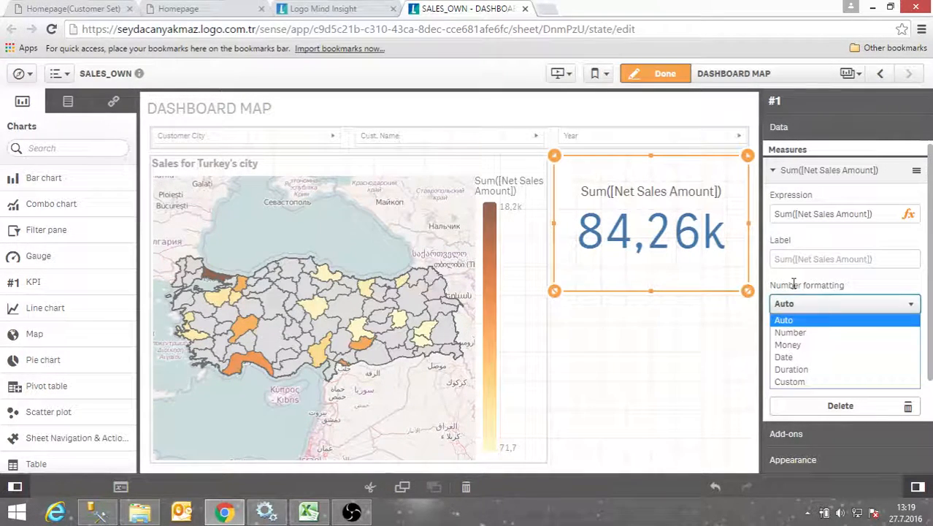
pyautogui.click(803, 345)
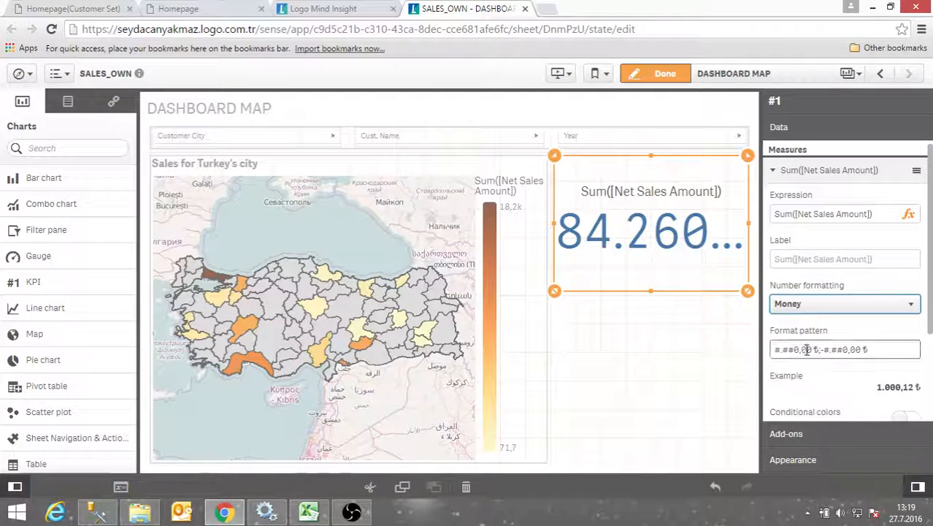
pyautogui.click(829, 307)
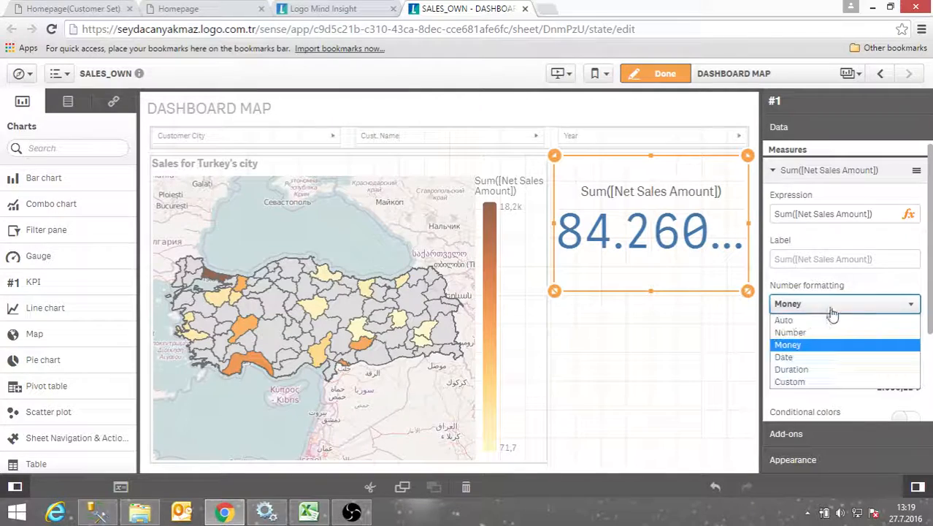
pyautogui.click(812, 322)
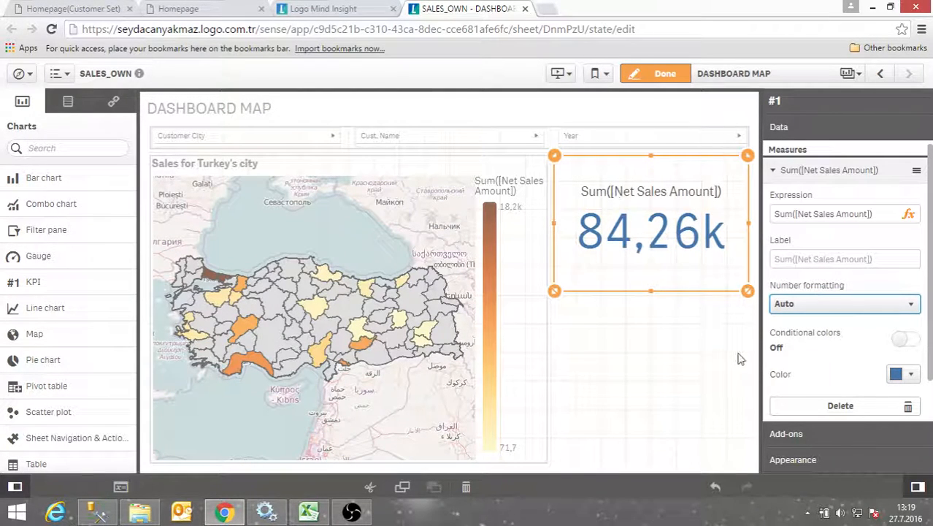
pyautogui.click(900, 375)
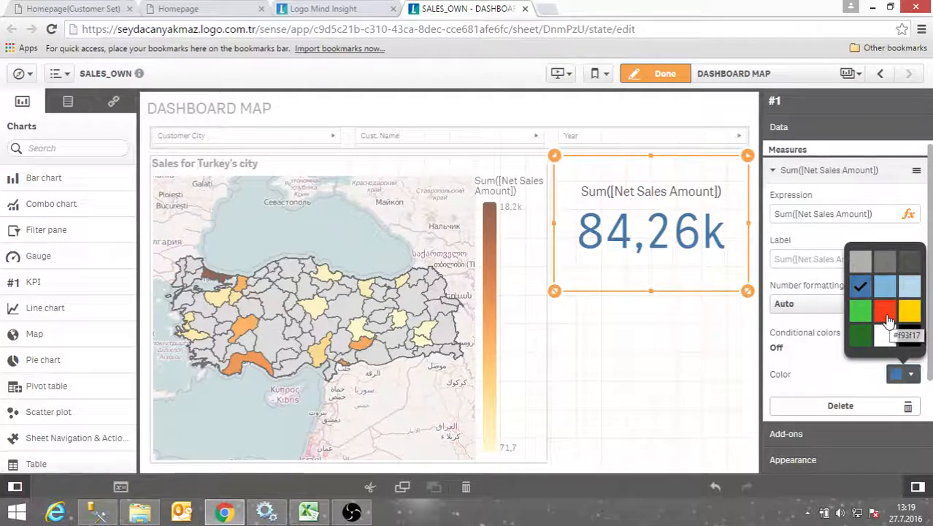
# Pick the red swatch for the KPI value 84,26k
pyautogui.click(886, 314)
pyautogui.scroll(-2, 818, 328)
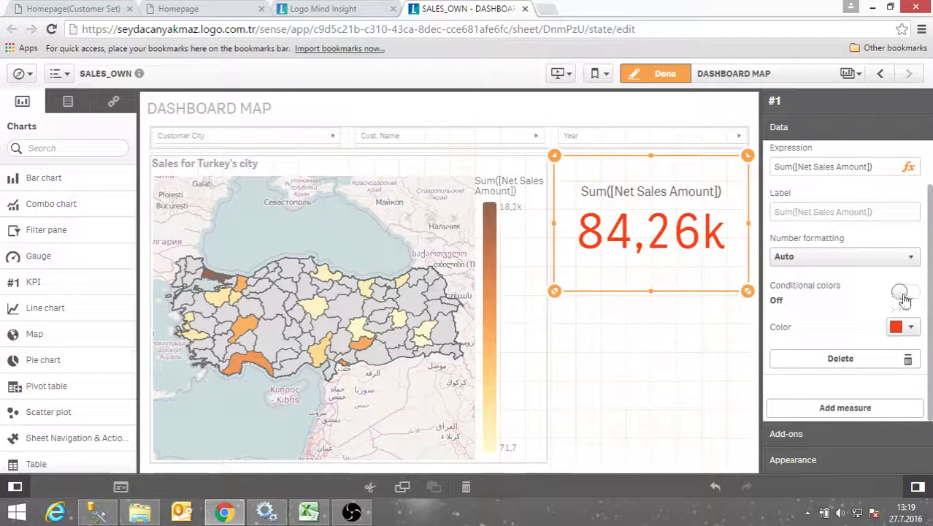
# Turn on conditional colours and add a limit at 85000
pyautogui.click(903, 295)
pyautogui.scroll(-1, 856, 343)
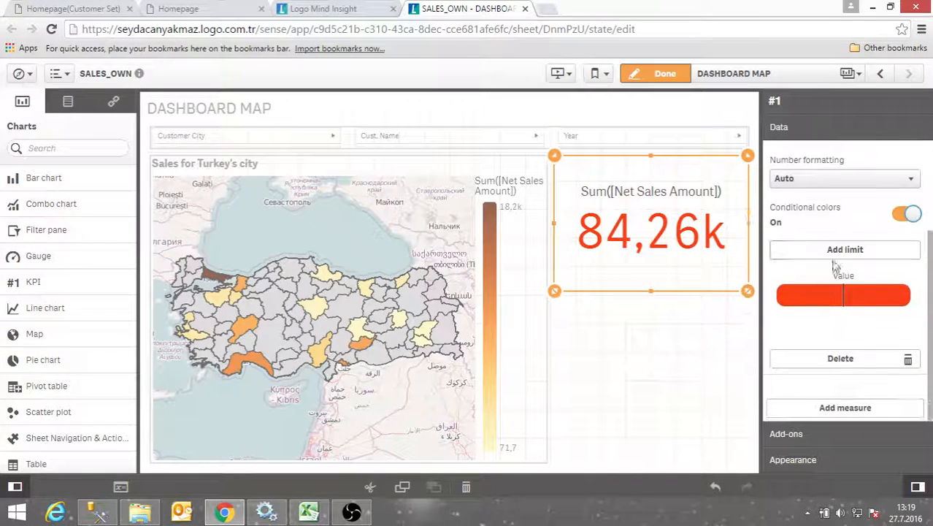
pyautogui.click(840, 250)
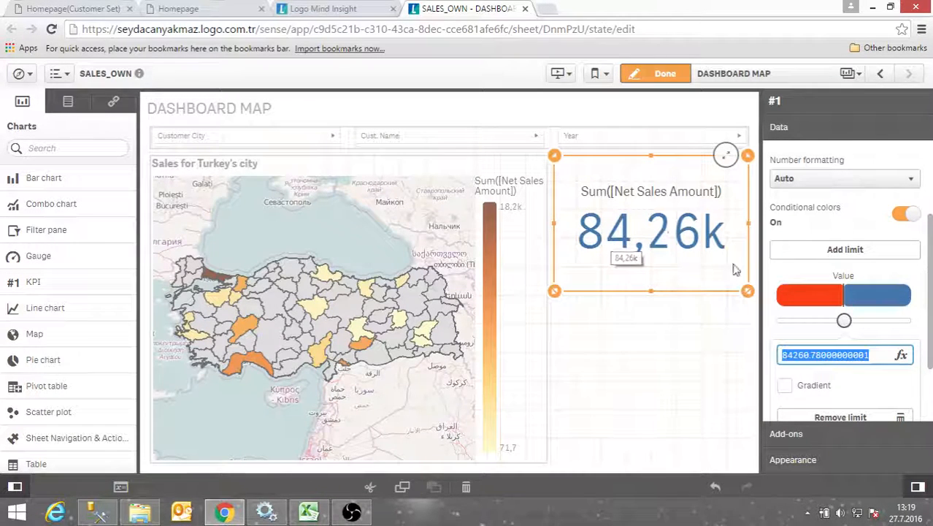
pyautogui.click(882, 357)
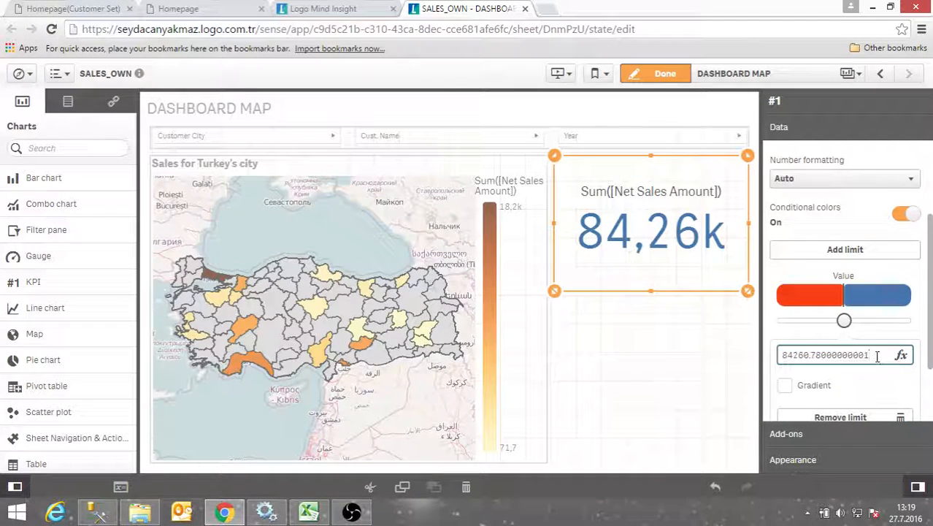
pyautogui.moveTo(881, 357); pyautogui.dragTo(753, 355)
pyautogui.write('85000')
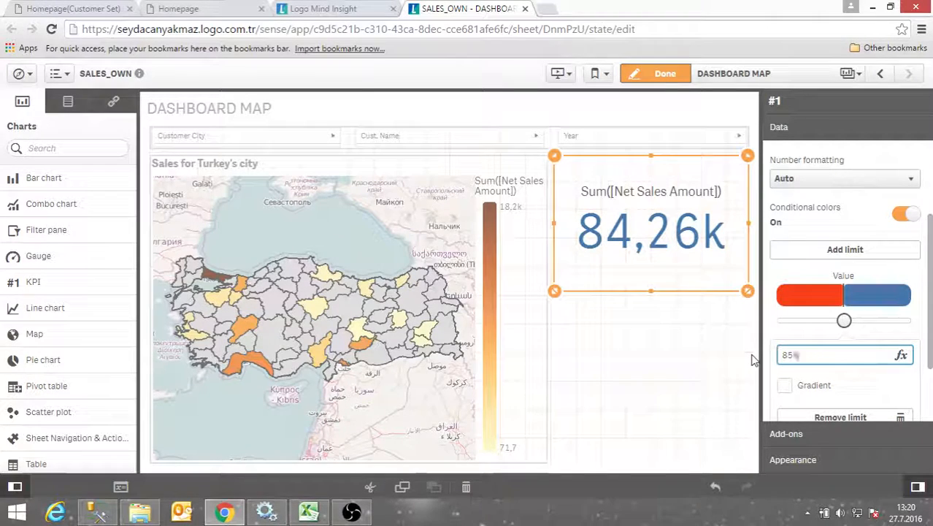
pyautogui.press('Return')
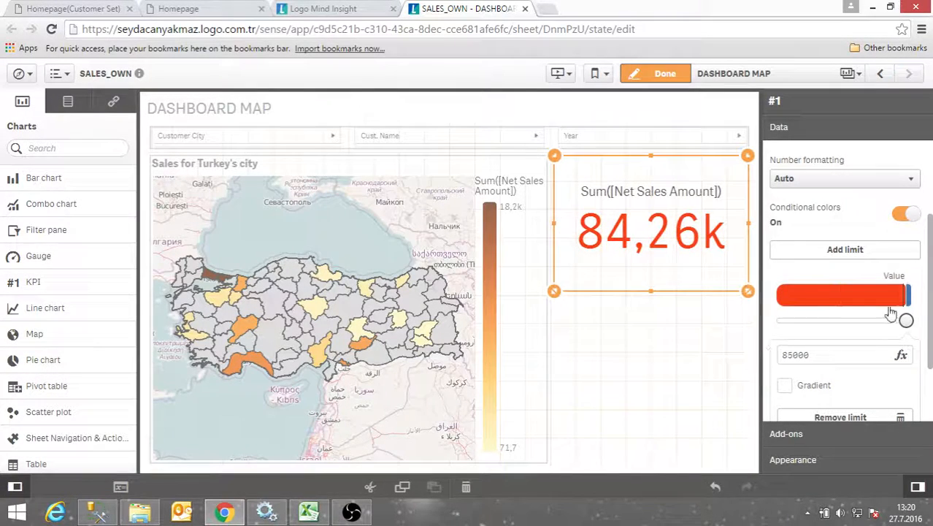
# Give the range below 85000 red with a warning symbol
pyautogui.click(841, 296)
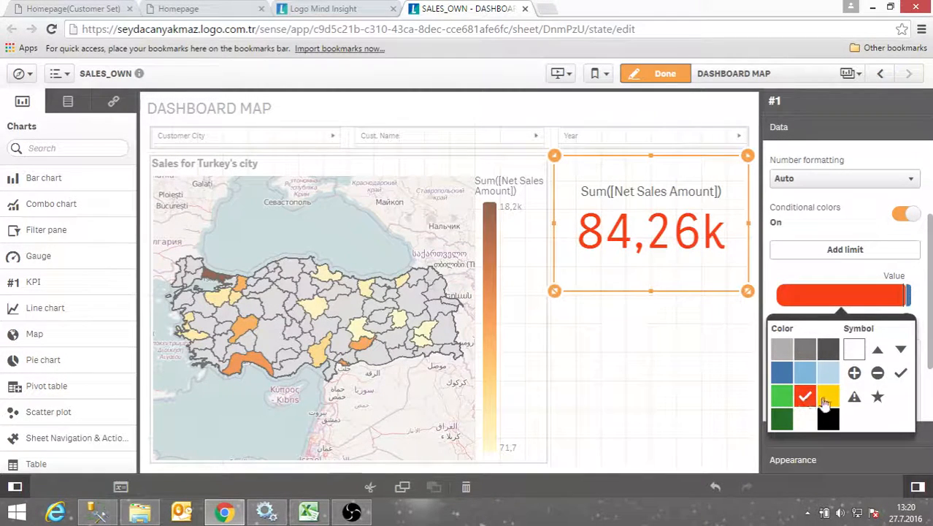
pyautogui.click(855, 396)
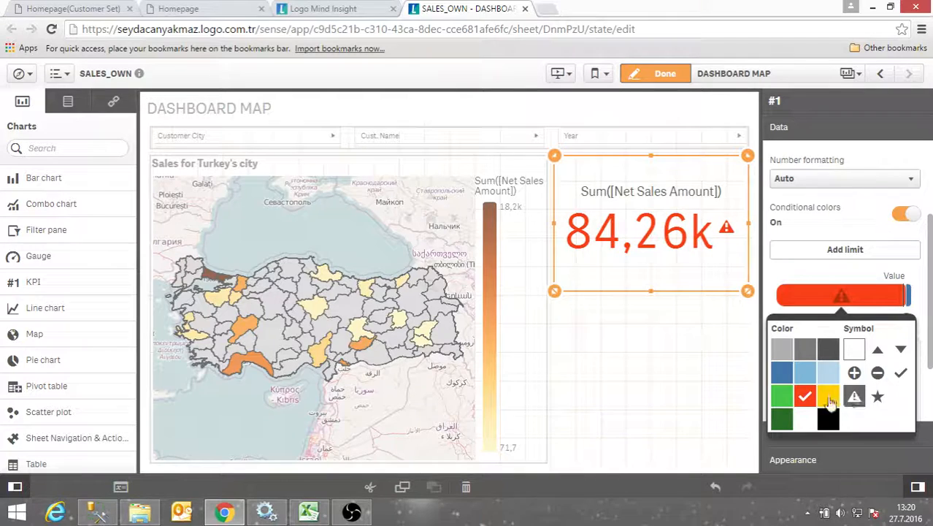
pyautogui.click(712, 380)
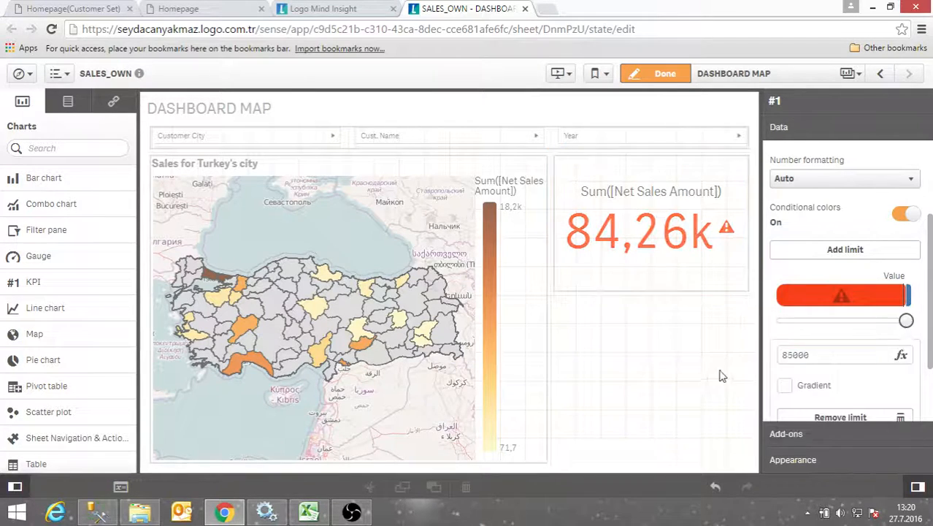
# Set the range above 85000 to green with a check-mark symbol
pyautogui.click(677, 263)
pyautogui.scroll(-2, 831, 397)
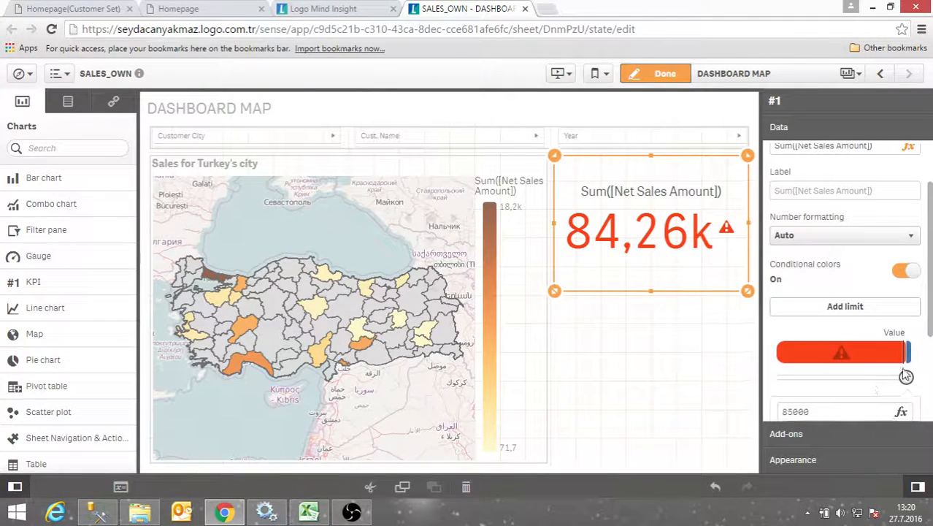
pyautogui.click(910, 355)
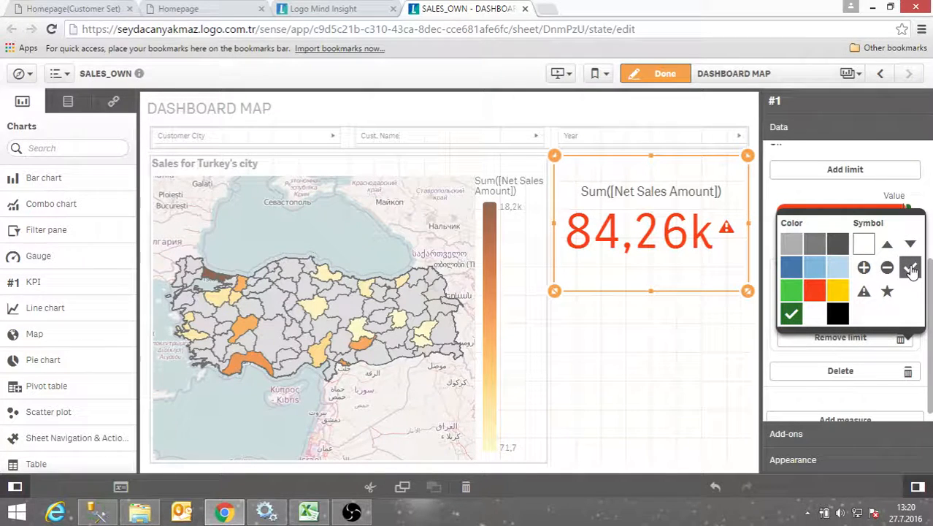
pyautogui.click(778, 387)
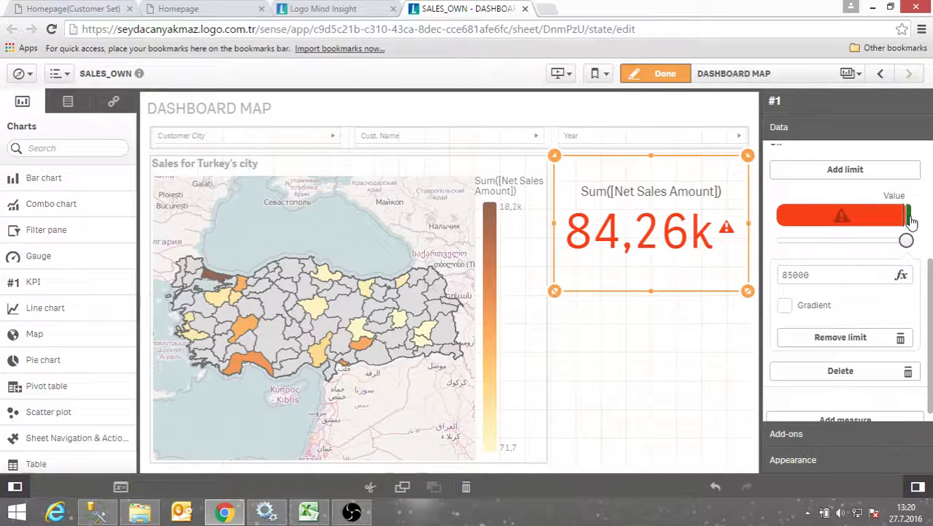
pyautogui.click(909, 217)
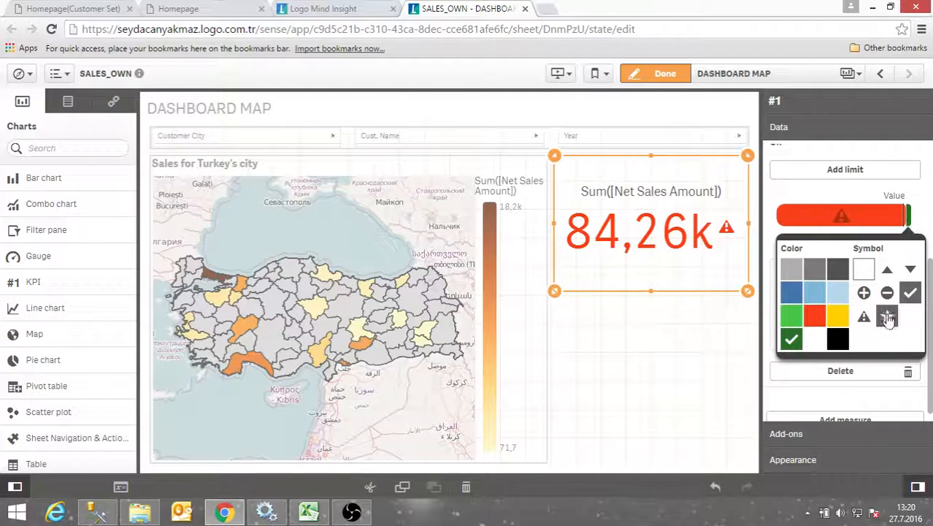
pyautogui.click(634, 377)
pyautogui.click(696, 261)
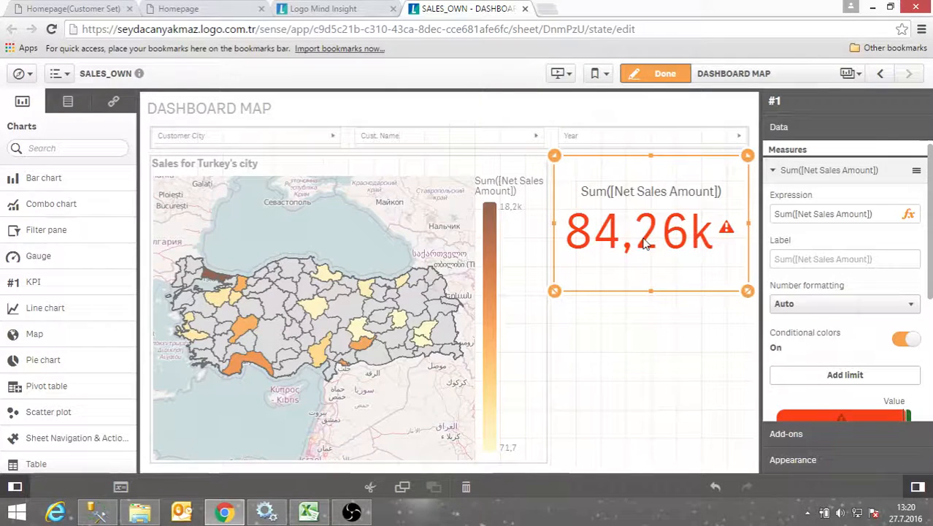
# Add a second KPI measure, Sum of Net Quantity
pyautogui.click(775, 171)
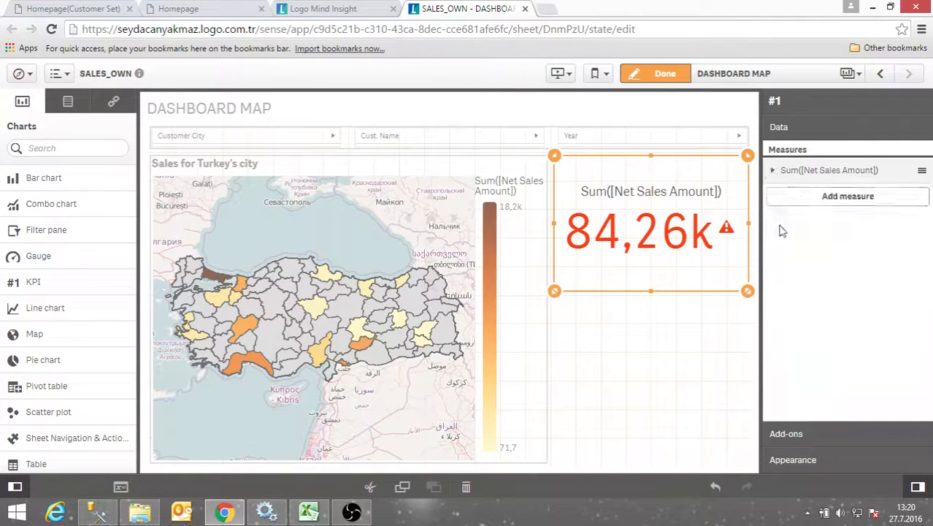
pyautogui.click(801, 197)
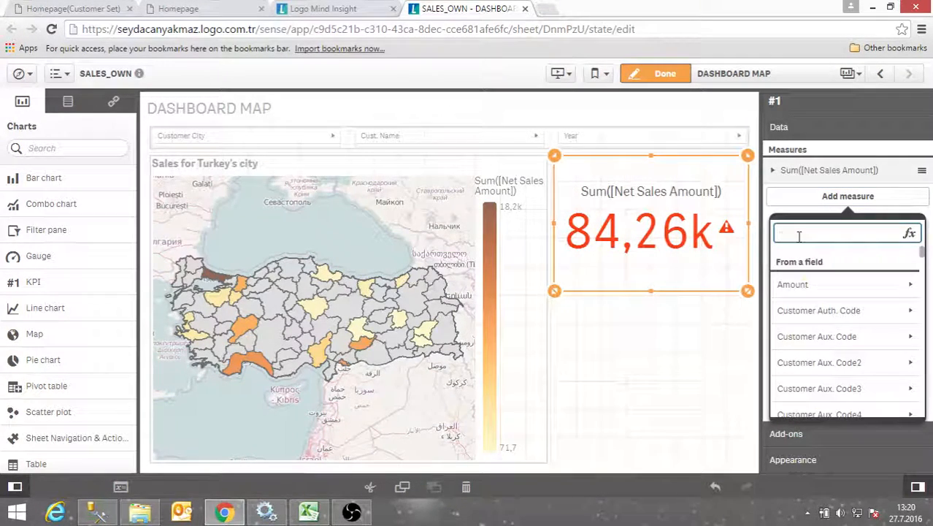
pyautogui.write('nets')
pyautogui.press('BackSpace')
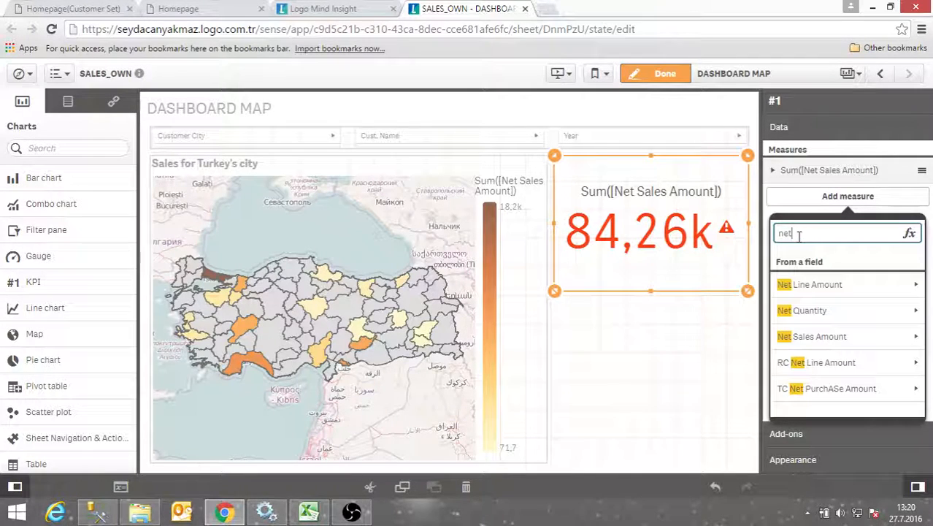
pyautogui.click(814, 308)
pyautogui.click(815, 285)
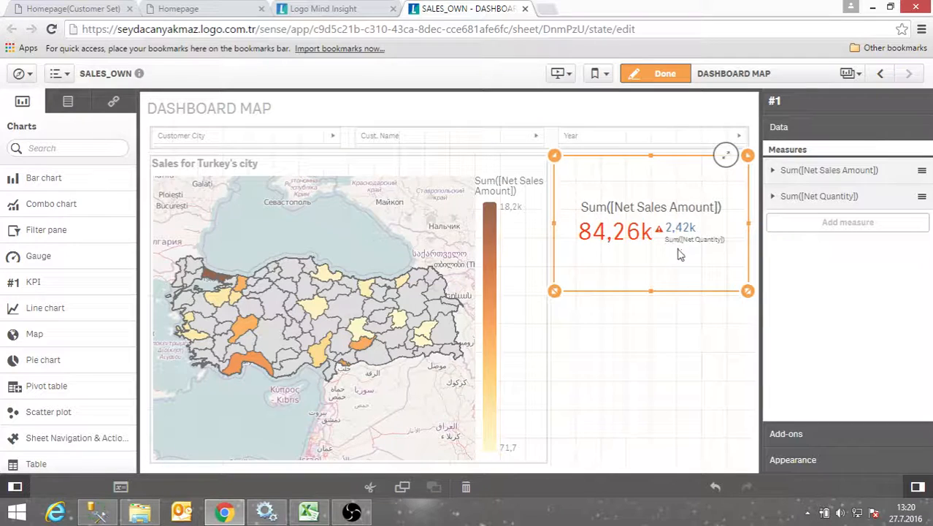
# Label the Net Quantity measure Prev Year Sales
pyautogui.click(773, 198)
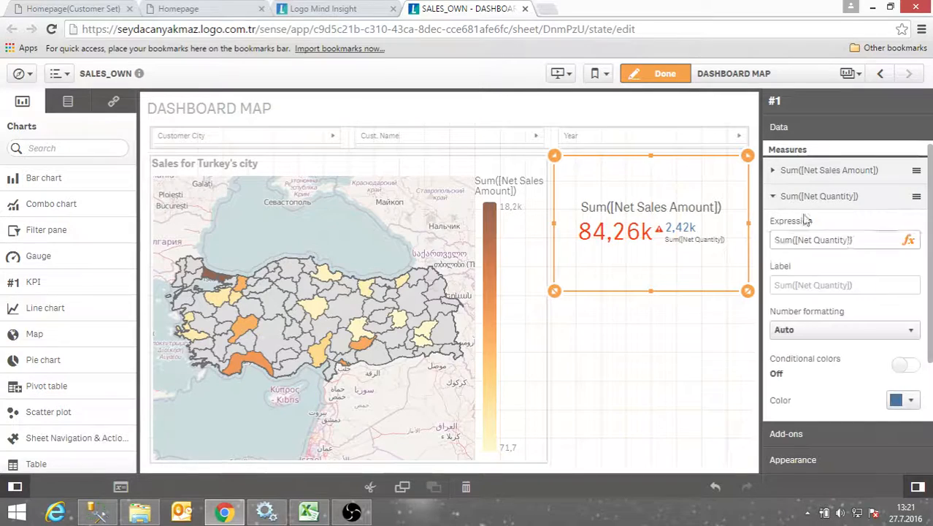
pyautogui.click(860, 287)
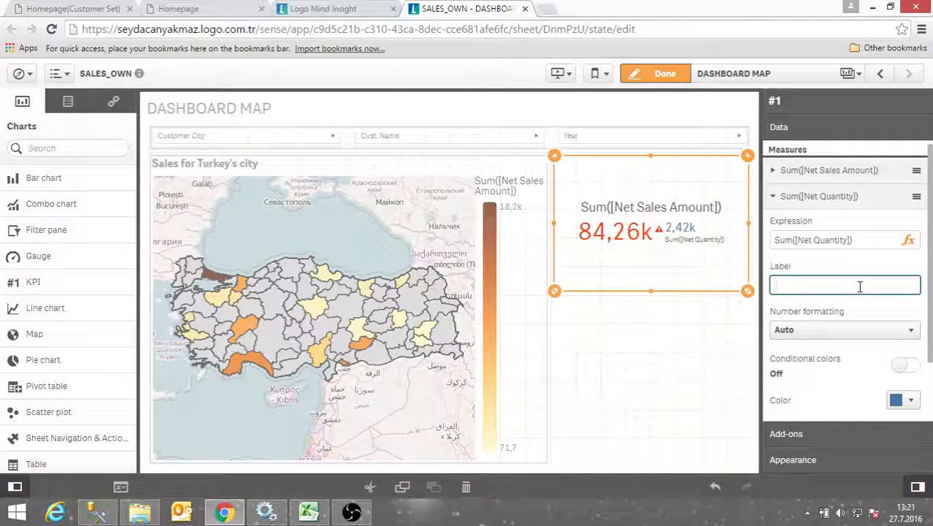
pyautogui.write('Prev Year Sales')
pyautogui.click(908, 240)
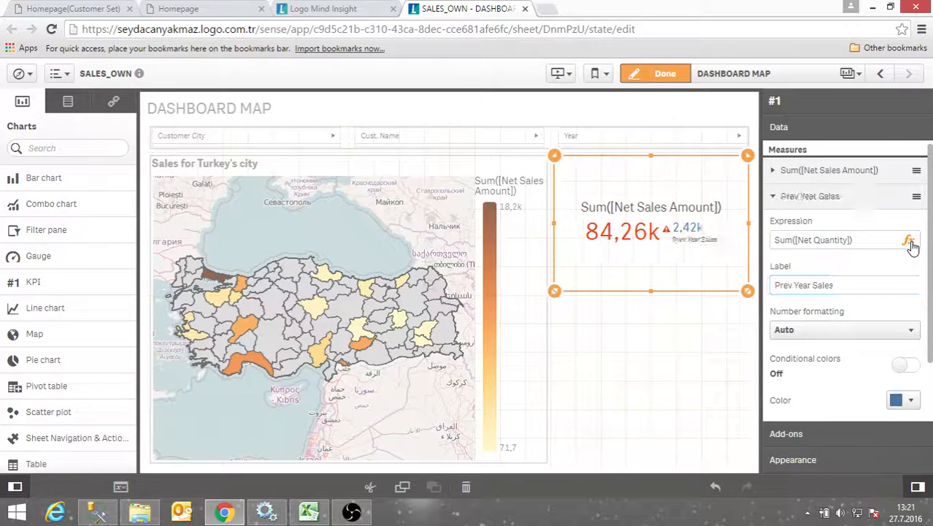
# Insert the Year field into the Prev Year Sales expression
pyautogui.click(79, 136)
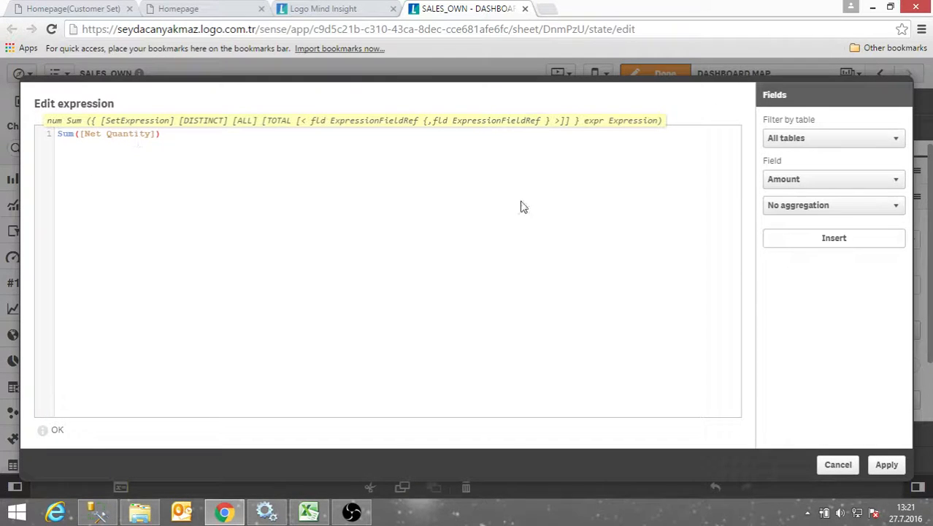
pyautogui.click(816, 182)
pyautogui.scroll(-10, 819, 409)
pyautogui.scroll(-10, 818, 431)
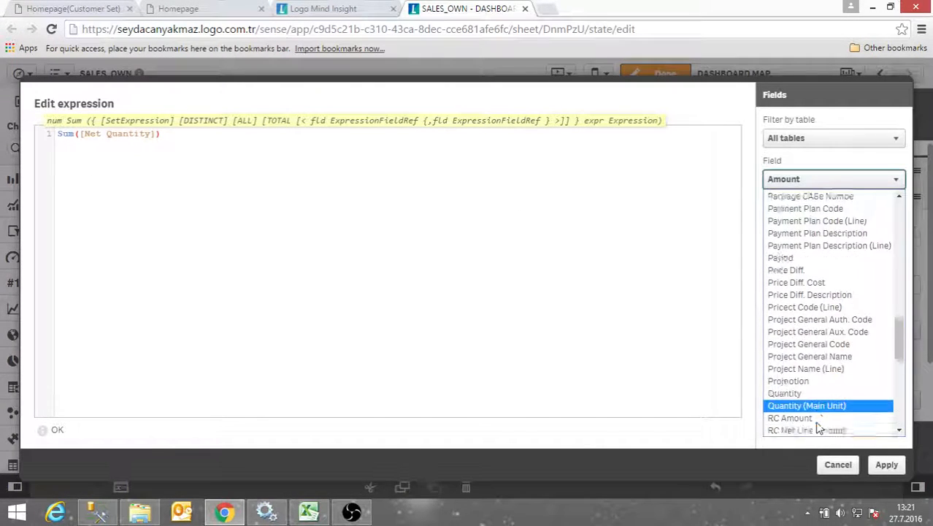
pyautogui.click(794, 431)
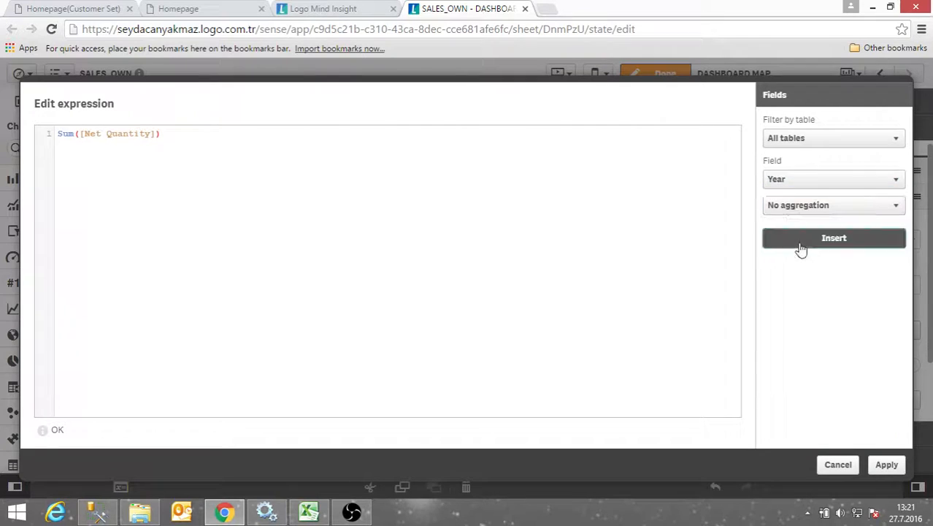
pyautogui.click(798, 241)
# Write the expression as Sum({<Year=$(PrevYear)>}[Net Quantity]) and apply it
pyautogui.click(78, 133)
pyautogui.write('(')
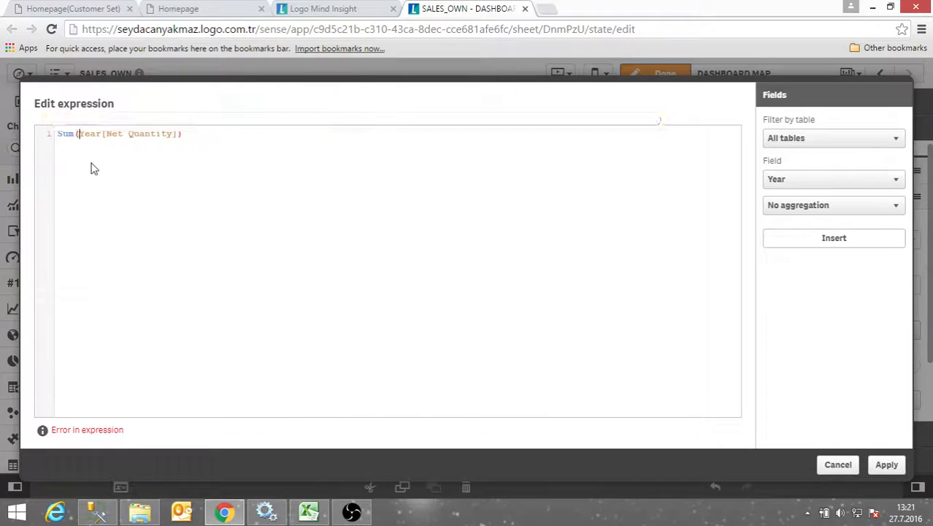
pyautogui.write('{<Year')
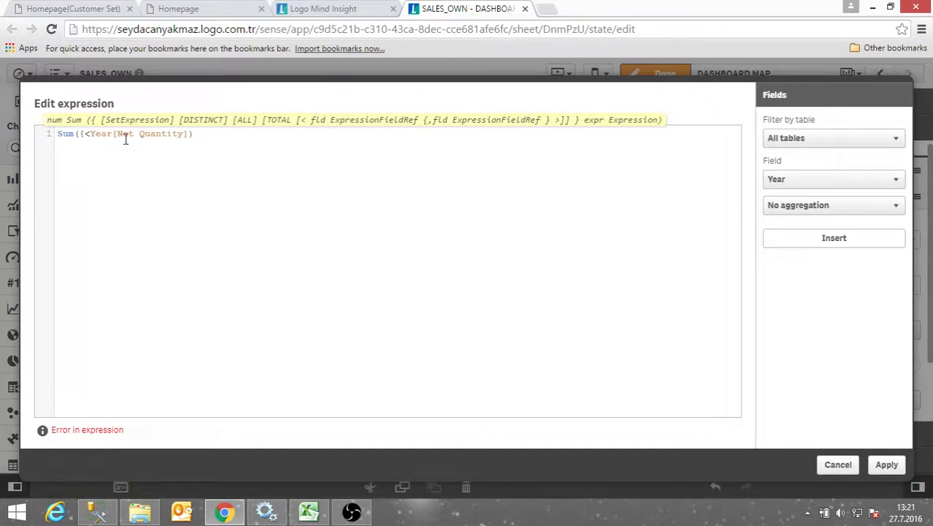
pyautogui.write('>}')
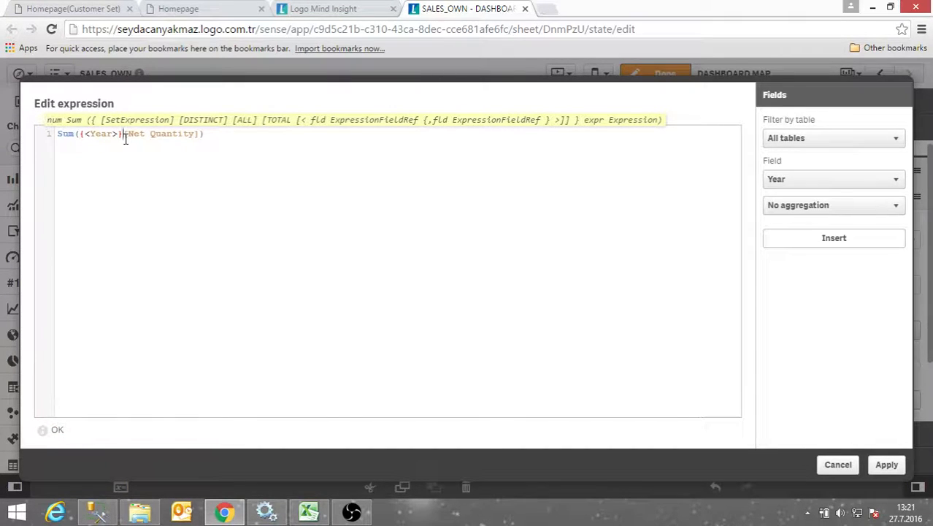
pyautogui.press('Left')
pyautogui.press('Left')
pyautogui.write('=')
pyautogui.write('$(PrevYear)')
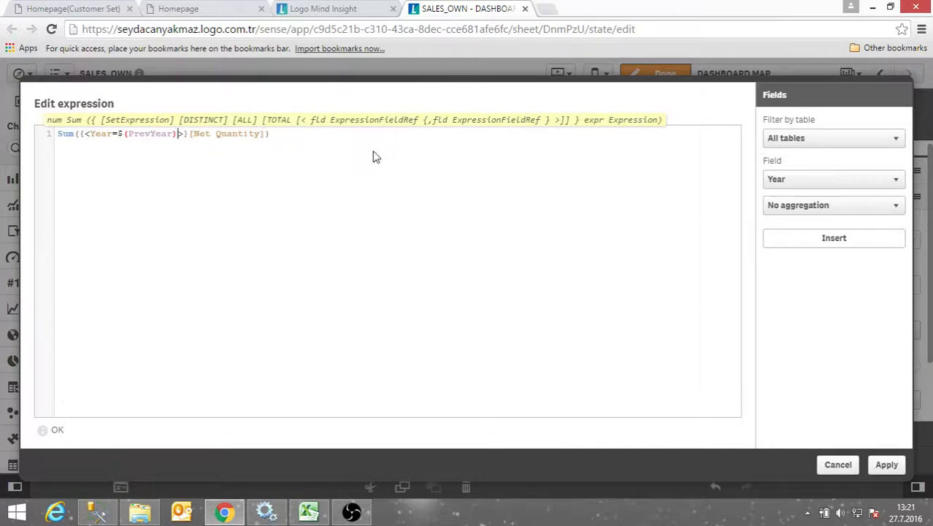
pyautogui.click(887, 465)
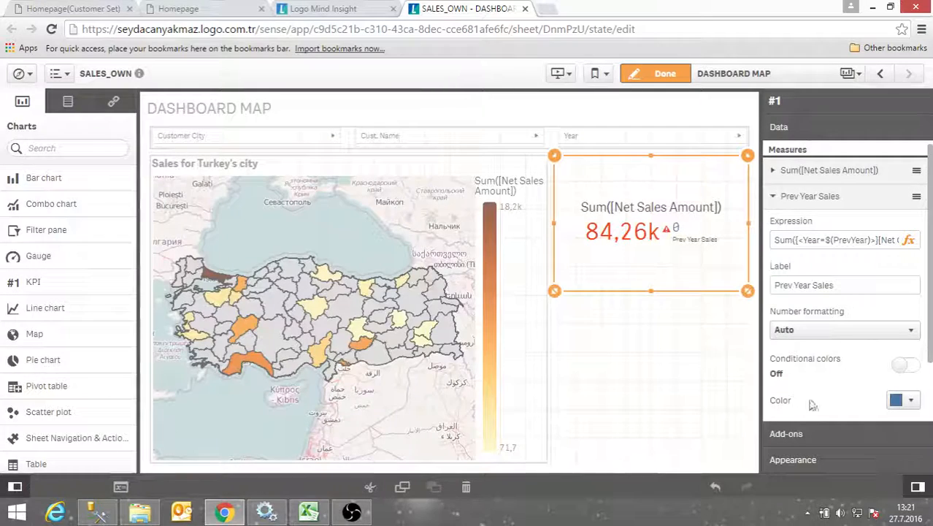
# Leave edit mode and select the KPI to view its measures
pyautogui.click(655, 73)
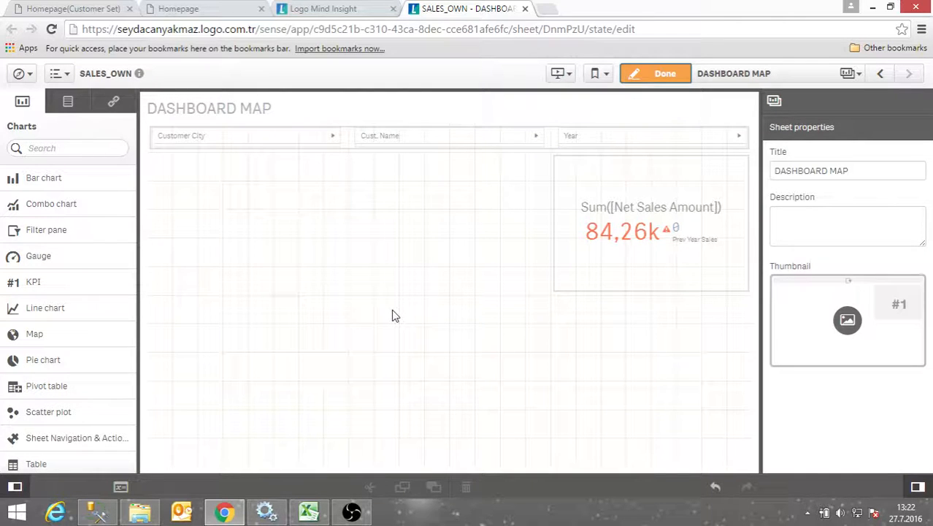
pyautogui.click(603, 289)
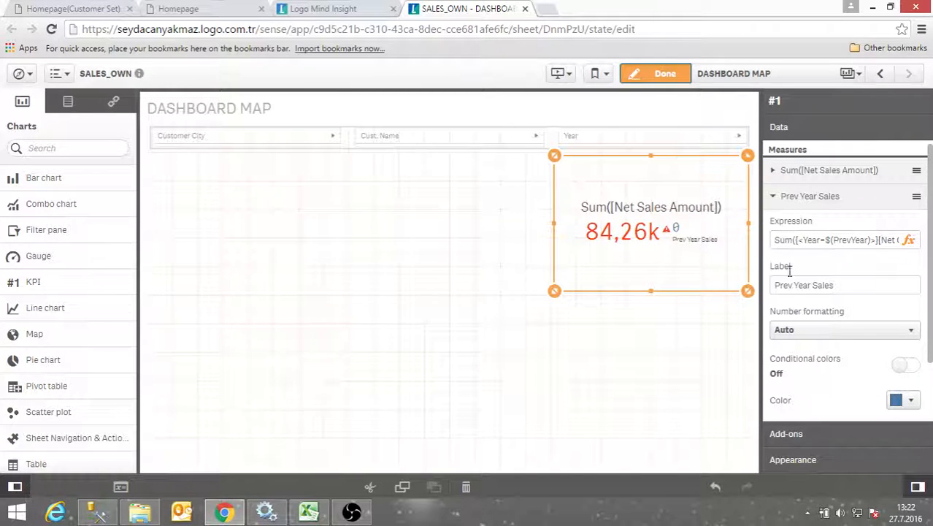
# Replace Quantity with Sales in the Prev Year Sales expression and apply
pyautogui.click(908, 243)
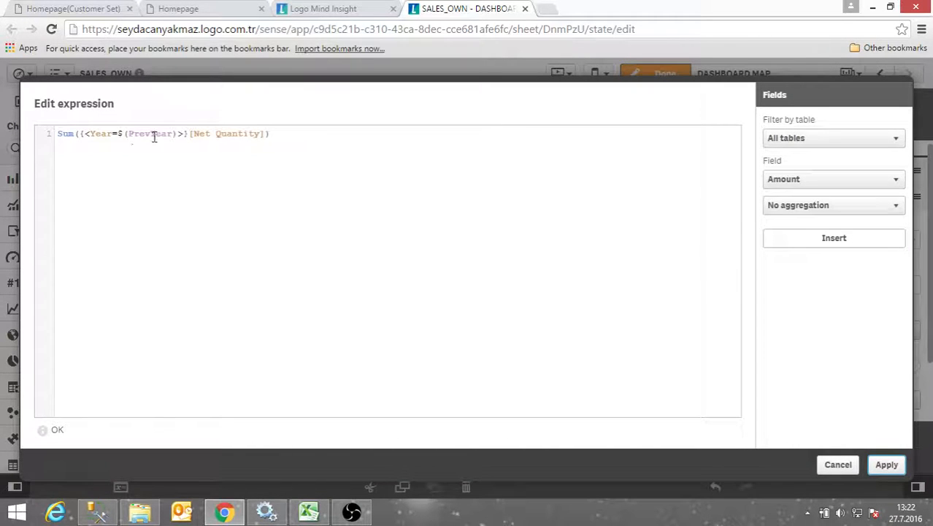
pyautogui.click(279, 138)
pyautogui.write('pre')
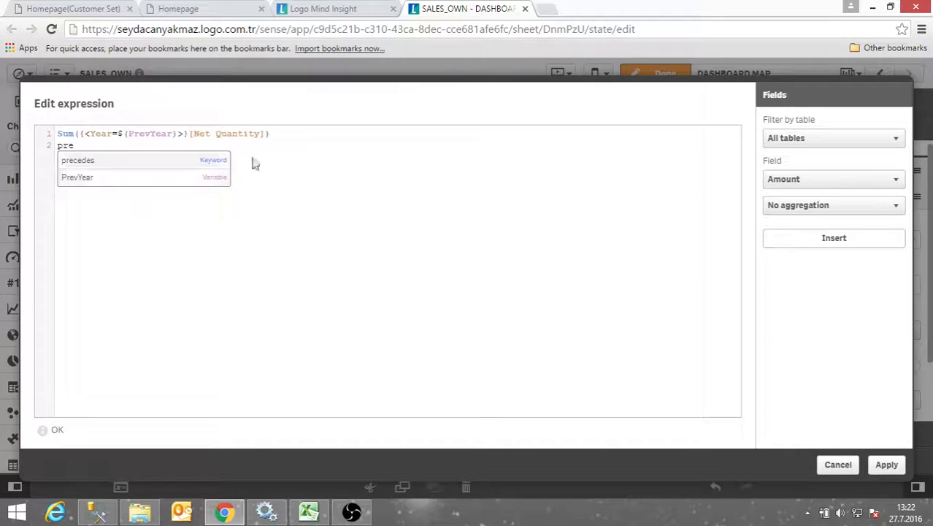
pyautogui.click(84, 144)
pyautogui.press('BackSpace')
pyautogui.press('BackSpace')
pyautogui.press('BackSpace')
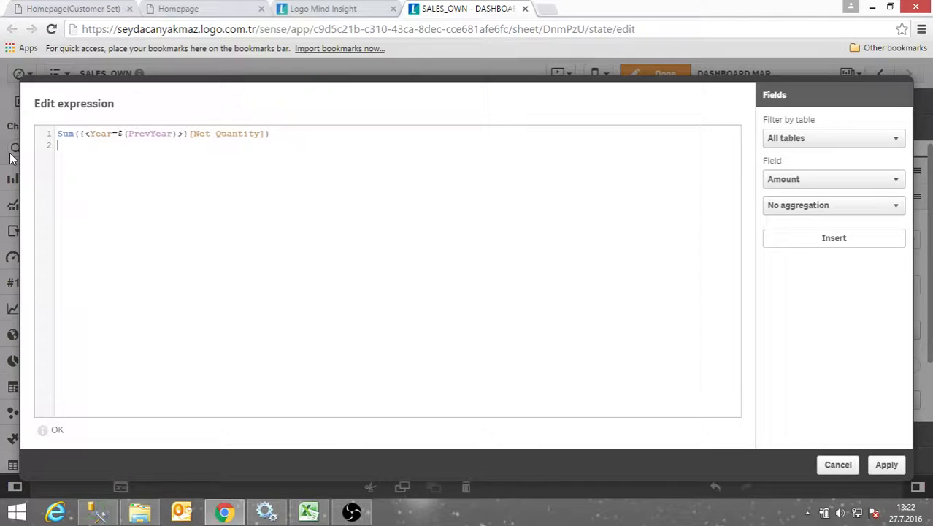
pyautogui.moveTo(214, 134); pyautogui.dragTo(262, 134)
pyautogui.write('S')
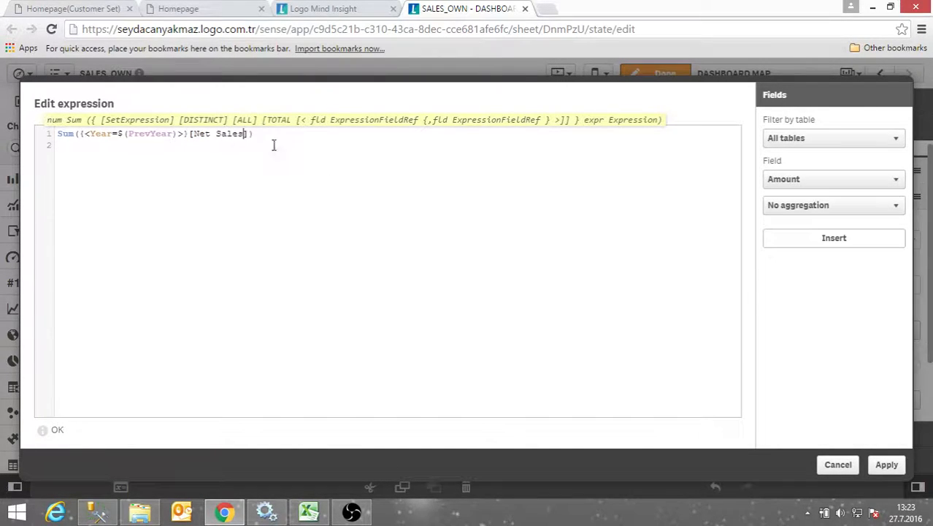
pyautogui.write('ales')
pyautogui.click(885, 464)
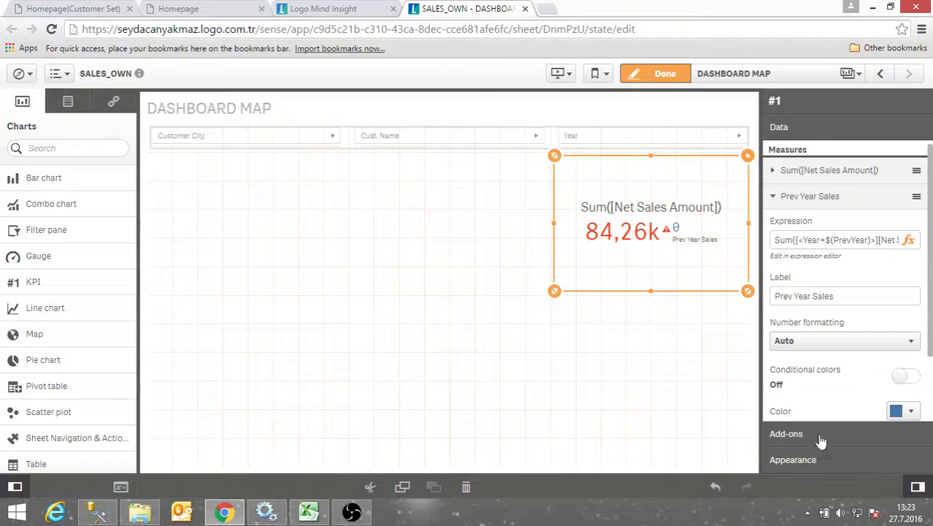
pyautogui.click(660, 383)
pyautogui.click(640, 258)
# Complete the field name to [Net Sales Amount] in the expression and apply
pyautogui.click(776, 171)
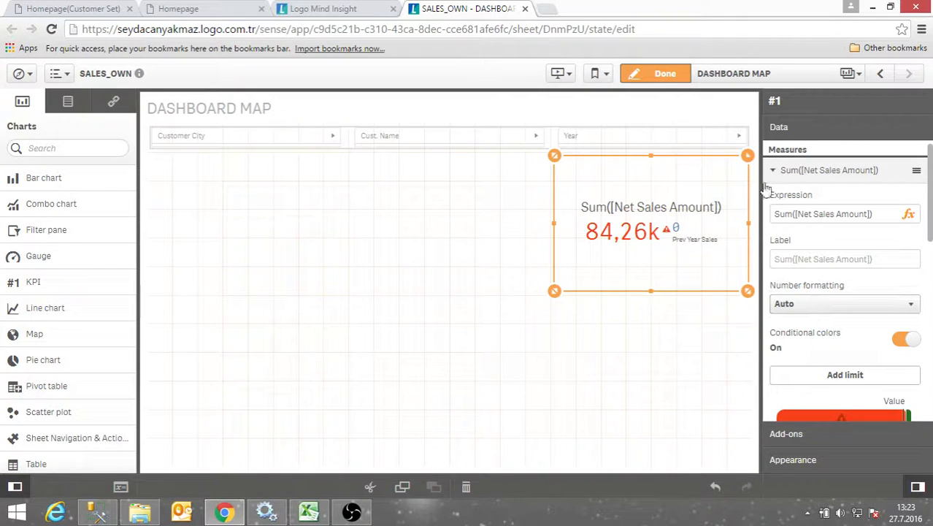
pyautogui.click(775, 172)
pyautogui.click(777, 194)
pyautogui.click(908, 240)
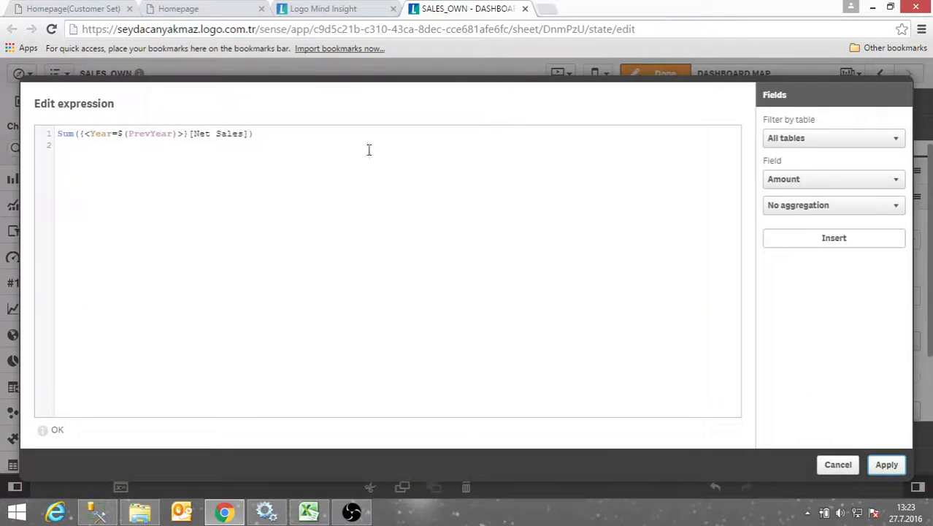
pyautogui.click(246, 134)
pyautogui.write('amount')
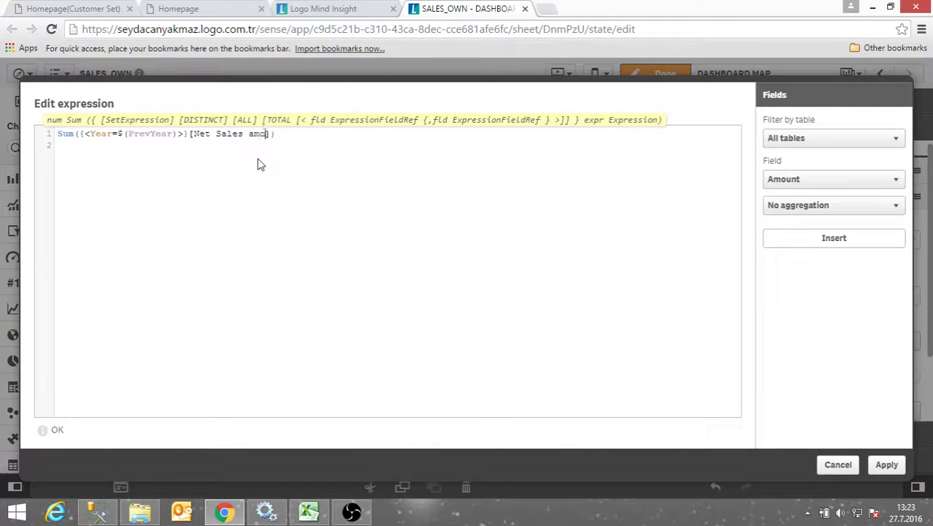
pyautogui.write(']')
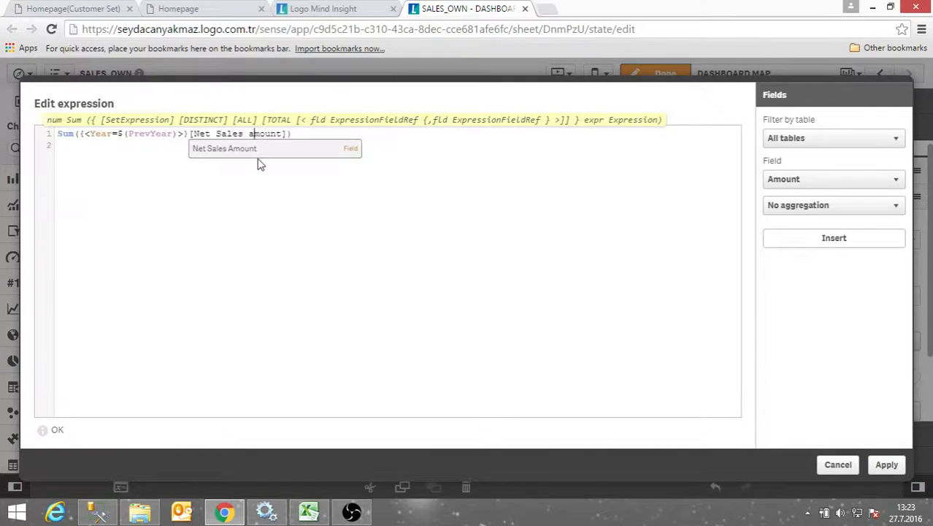
pyautogui.press('BackSpace')
pyautogui.write('A')
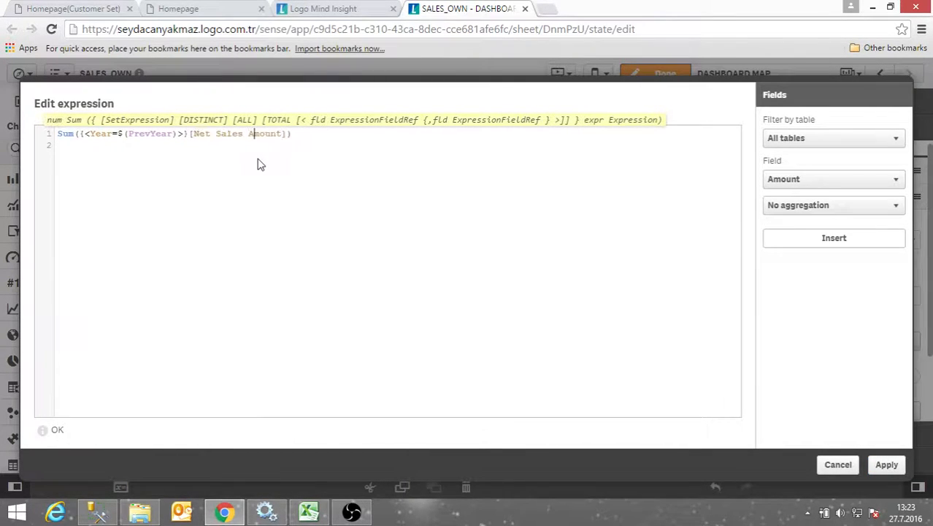
pyautogui.click(885, 466)
pyautogui.click(635, 411)
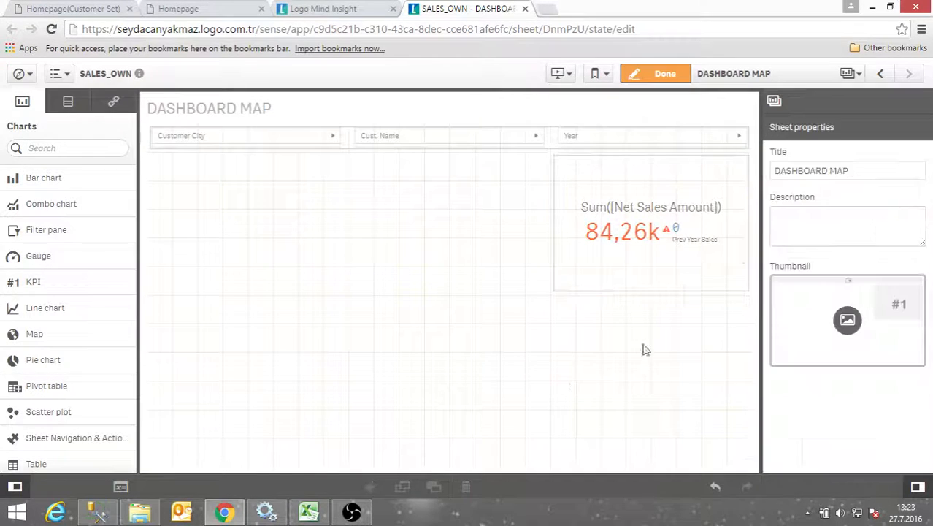
# Place a Text & image object left of the KPI and resize it to match the KPI's height
pyautogui.click(675, 277)
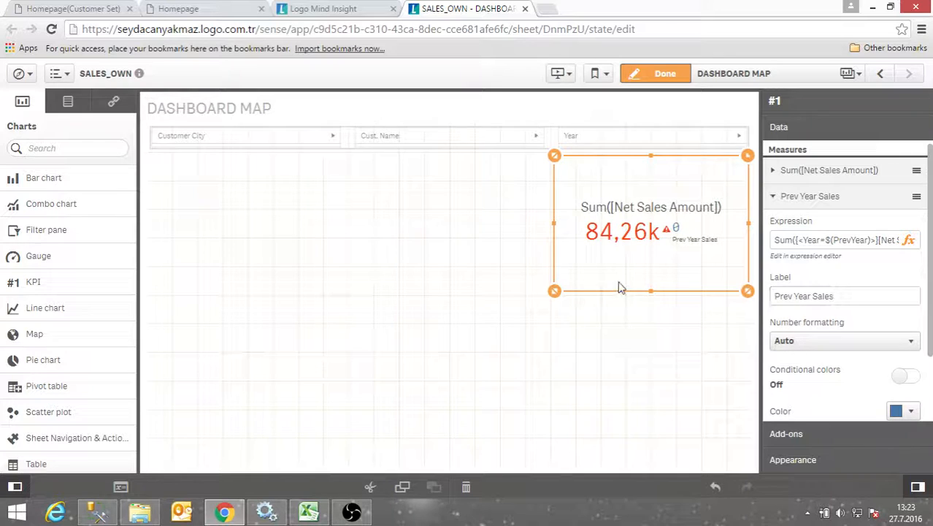
pyautogui.scroll(-2, 78, 438)
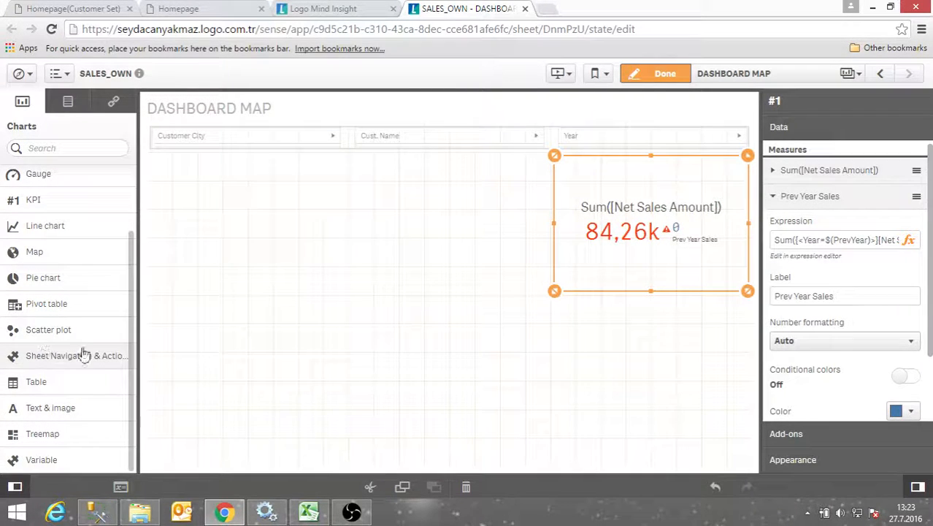
pyautogui.moveTo(63, 406); pyautogui.dragTo(219, 172)
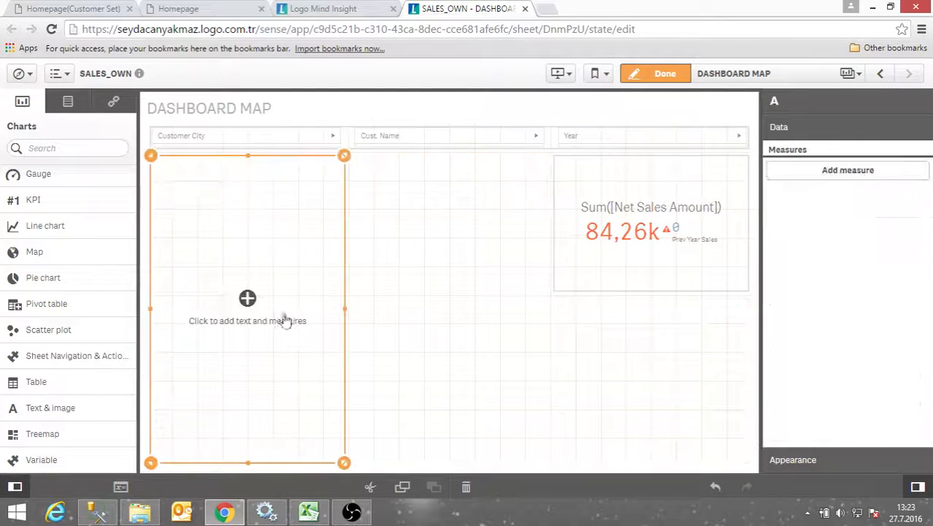
pyautogui.moveTo(331, 465); pyautogui.dragTo(446, 301)
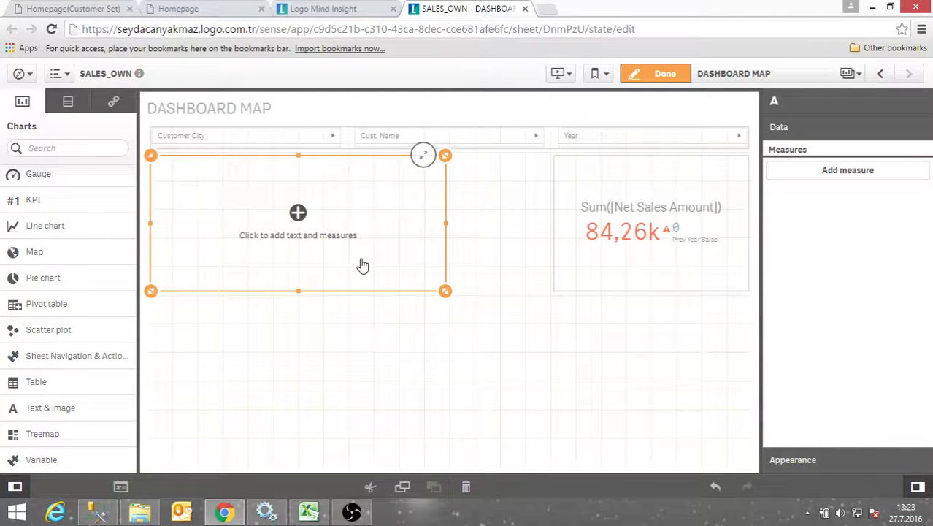
# Write the Total Sales heading into the new text box
pyautogui.click(332, 231)
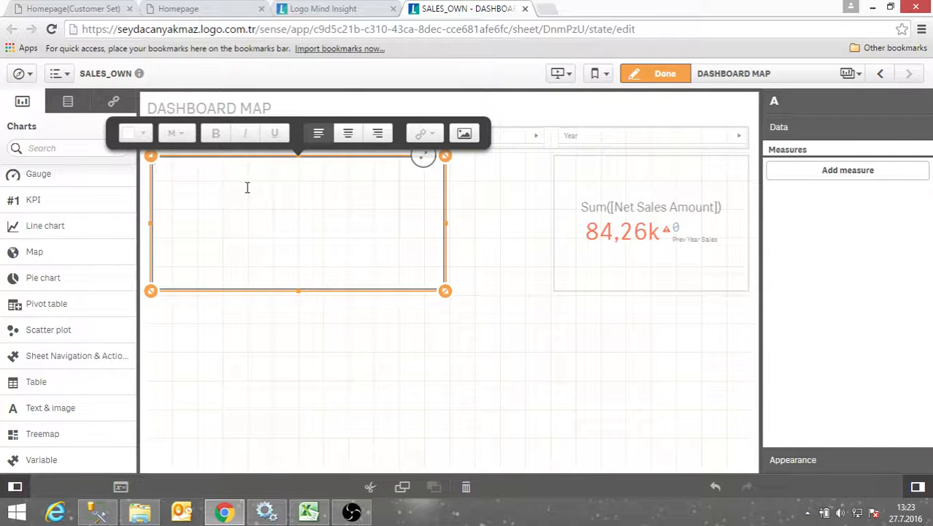
pyautogui.write('Total Sales')
pyautogui.click(458, 292)
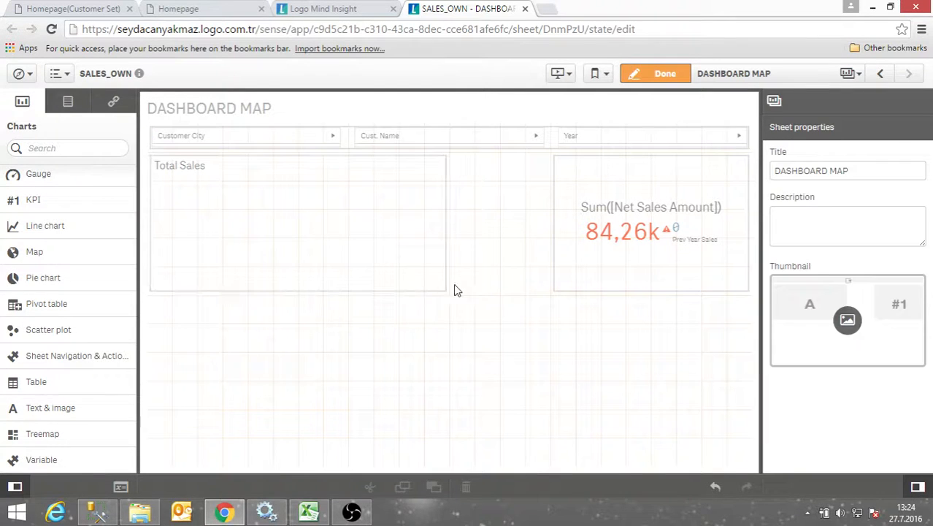
pyautogui.click(283, 240)
# Format the Total Sales heading red, font size L, and centred
pyautogui.click(212, 167)
pyautogui.moveTo(216, 165); pyautogui.dragTo(150, 165)
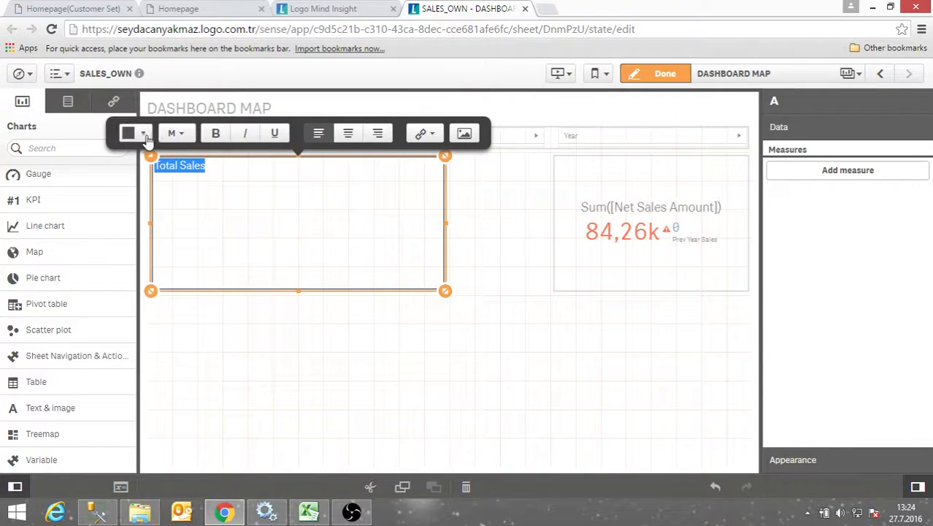
pyautogui.click(144, 135)
pyautogui.click(166, 226)
pyautogui.click(190, 143)
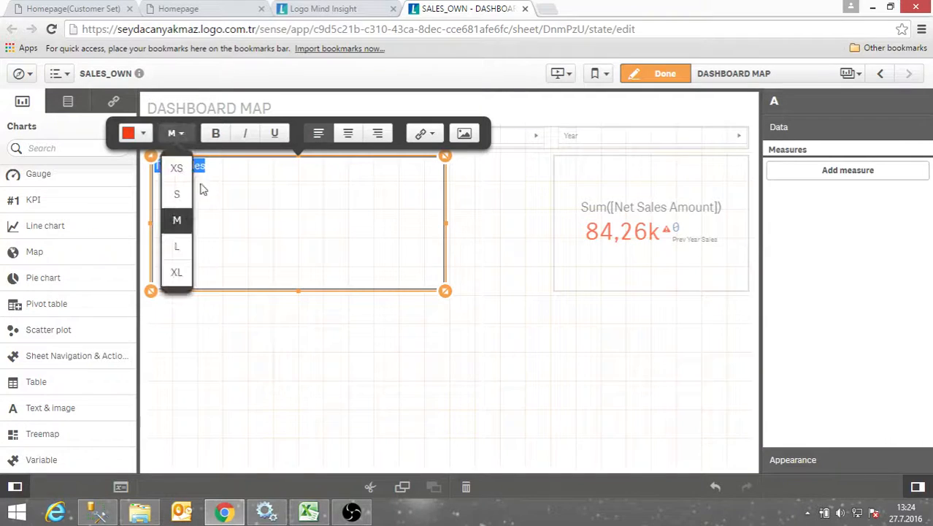
pyautogui.click(178, 248)
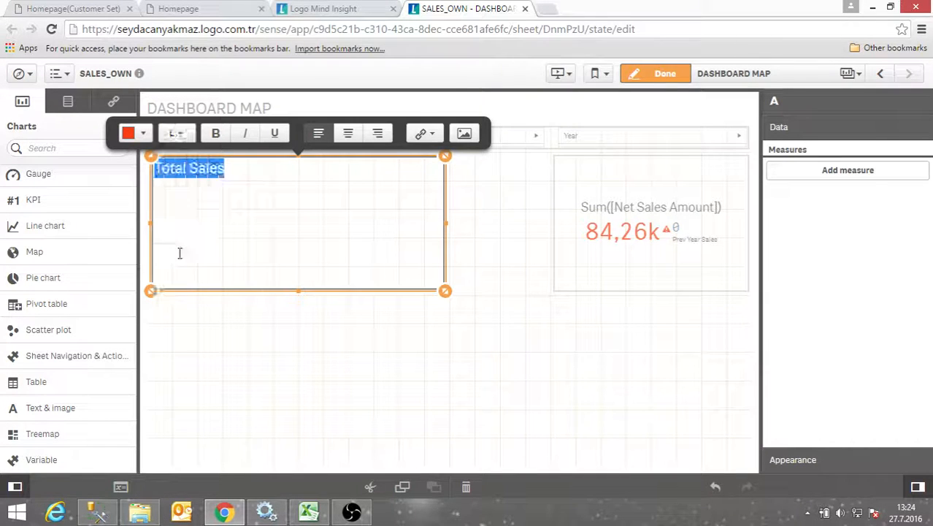
pyautogui.click(349, 135)
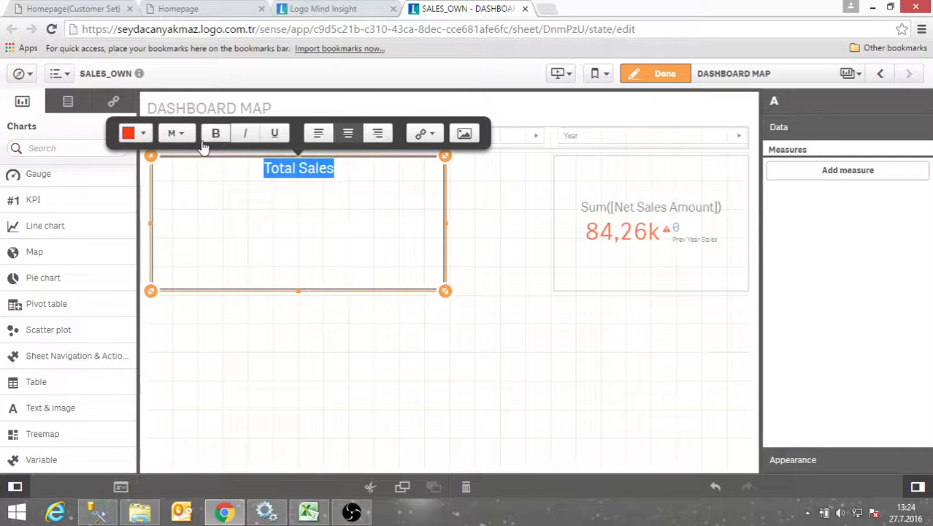
pyautogui.click(357, 176)
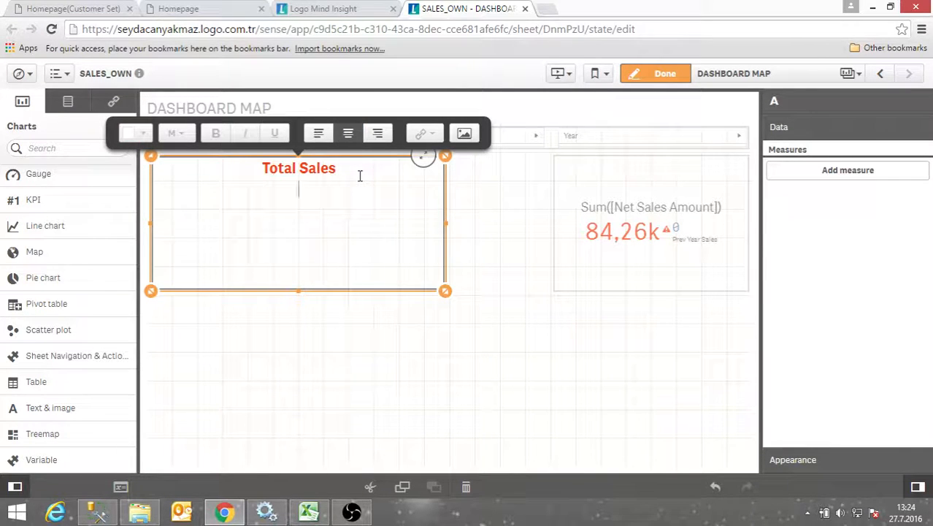
# Add a Sum of Net Sales Amount measure to the text object
pyautogui.click(848, 174)
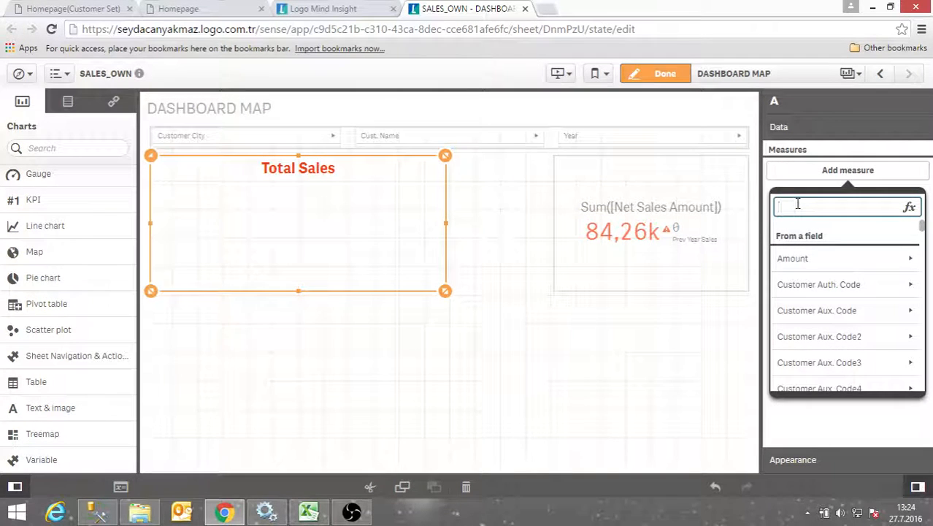
pyautogui.write('net')
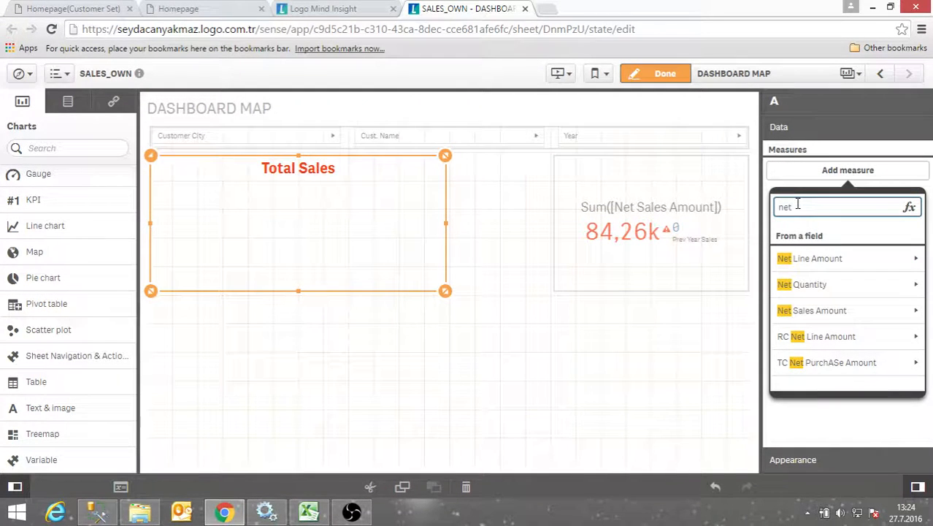
pyautogui.click(821, 310)
pyautogui.click(806, 259)
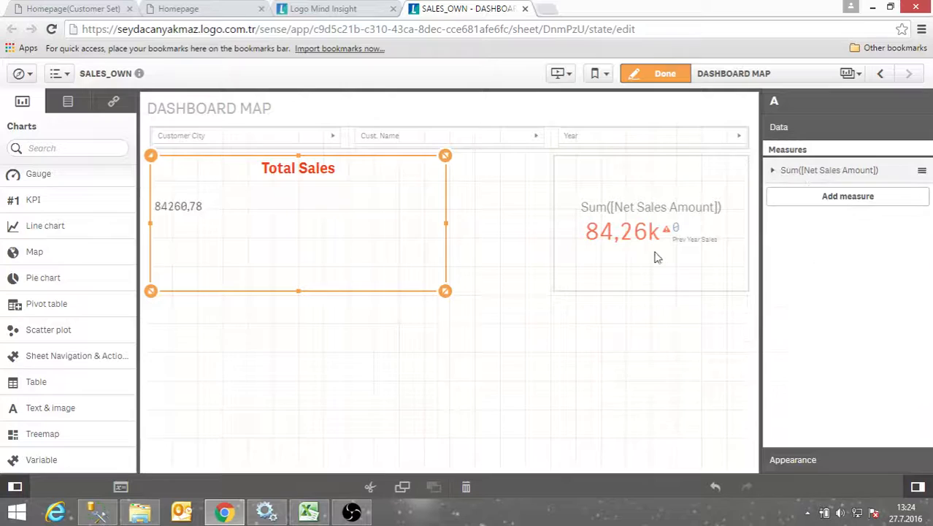
# Style the Net Sales Amount value blue, size XL, centred, and remove the blank line above it
pyautogui.click(215, 206)
pyautogui.moveTo(257, 219); pyautogui.dragTo(160, 216)
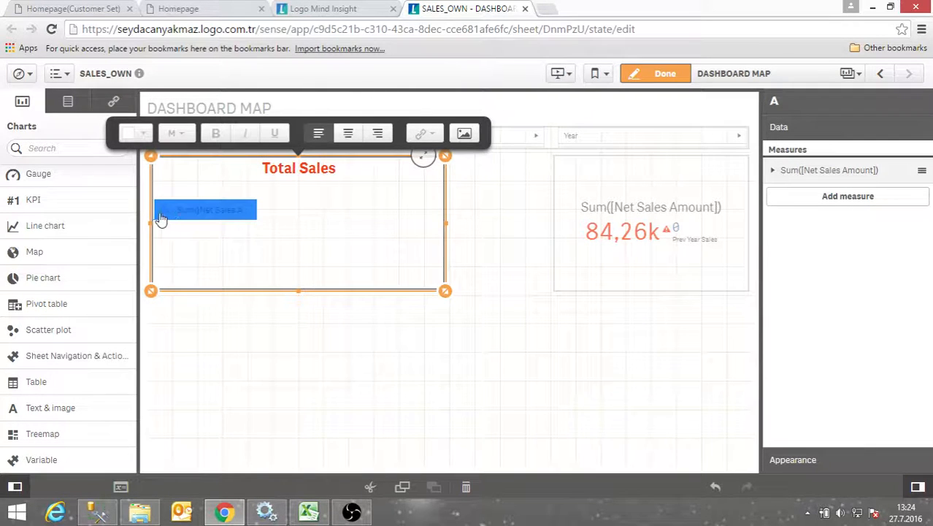
pyautogui.click(143, 134)
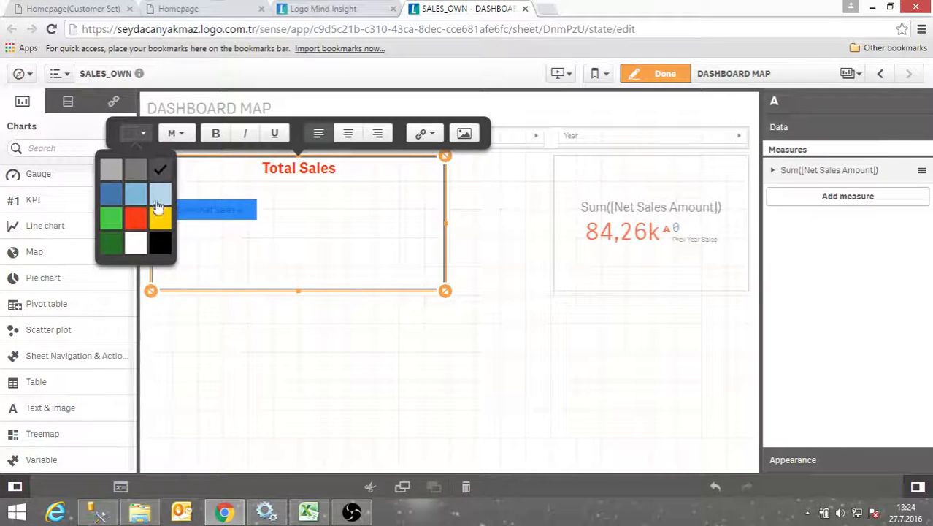
pyautogui.click(113, 203)
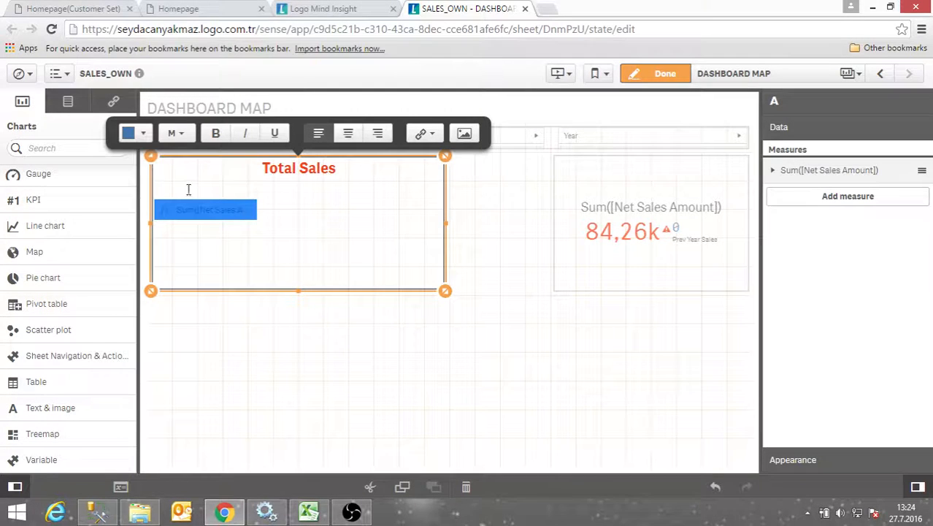
pyautogui.click(175, 132)
pyautogui.click(175, 248)
pyautogui.click(175, 133)
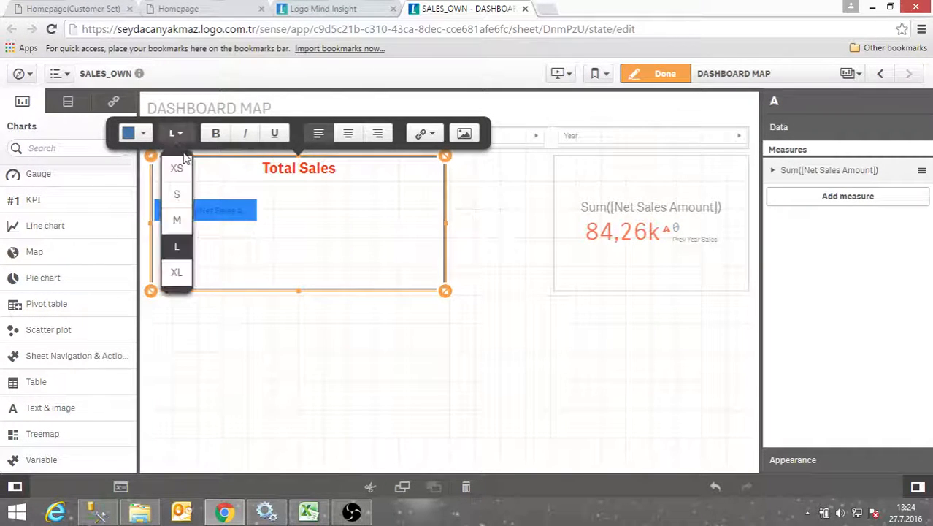
pyautogui.click(176, 272)
pyautogui.click(341, 137)
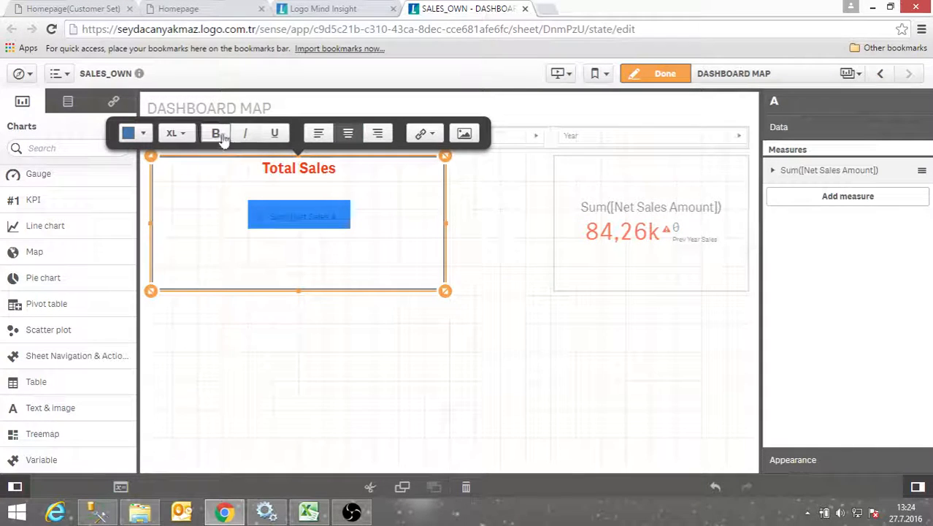
pyautogui.click(275, 199)
pyautogui.press('BackSpace')
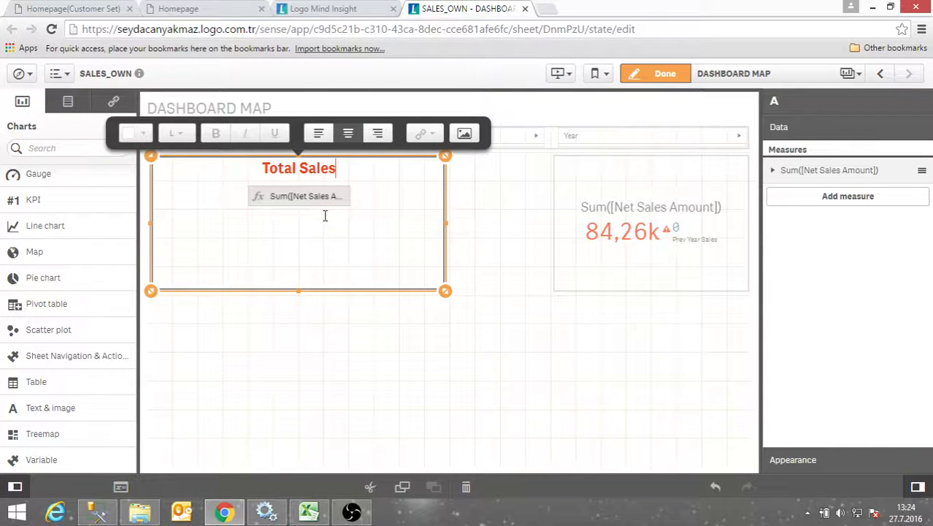
pyautogui.click(370, 200)
pyautogui.press('Return')
pyautogui.click(461, 239)
# Reapply size XL and blue colour to the value so 84260,78 renders correctly
pyautogui.click(313, 202)
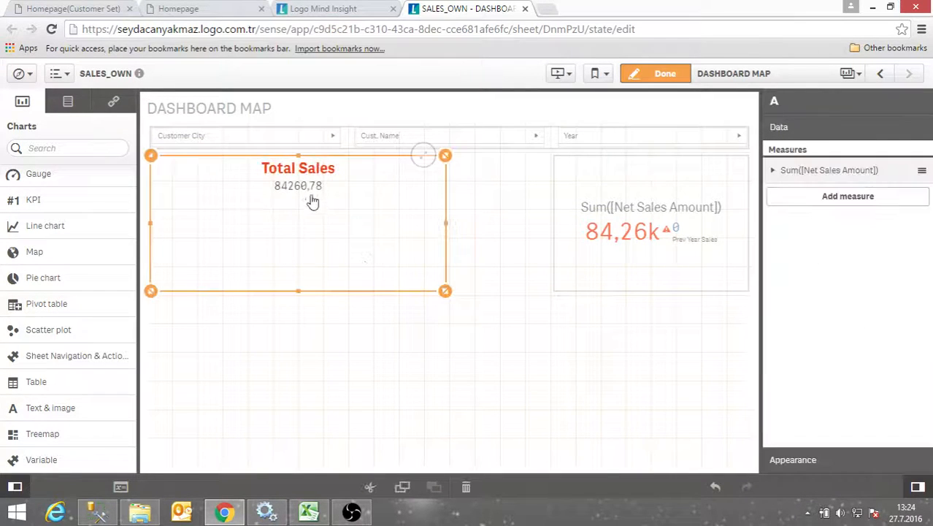
pyautogui.click(311, 194)
pyautogui.click(311, 194)
pyautogui.click(173, 133)
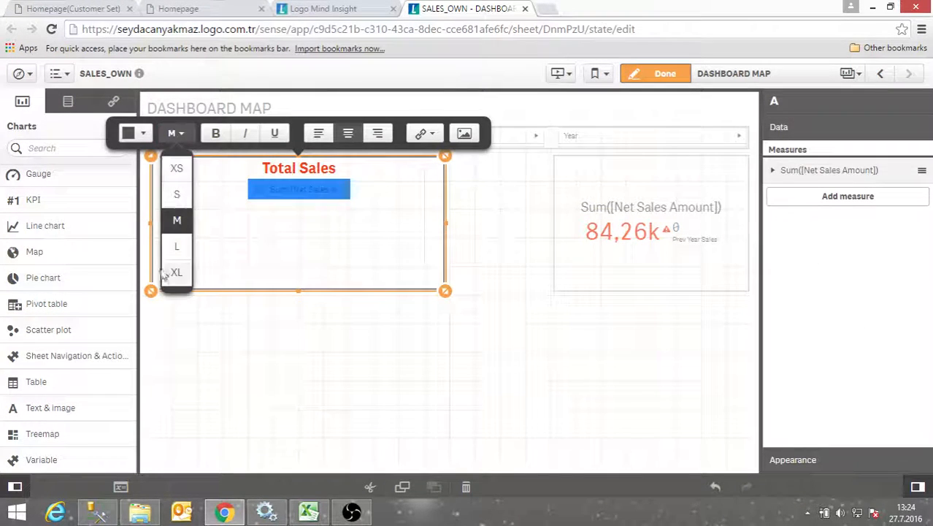
pyautogui.click(174, 275)
pyautogui.click(133, 133)
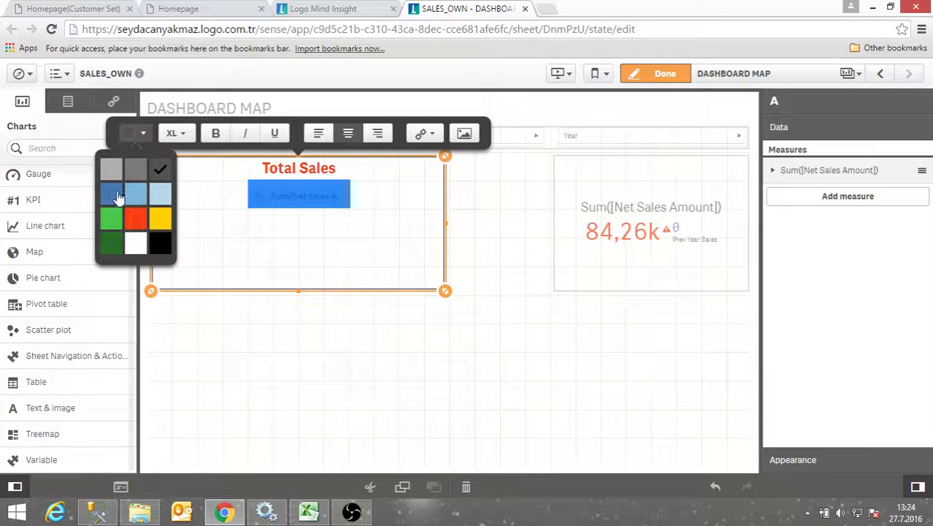
pyautogui.click(115, 197)
pyautogui.click(315, 213)
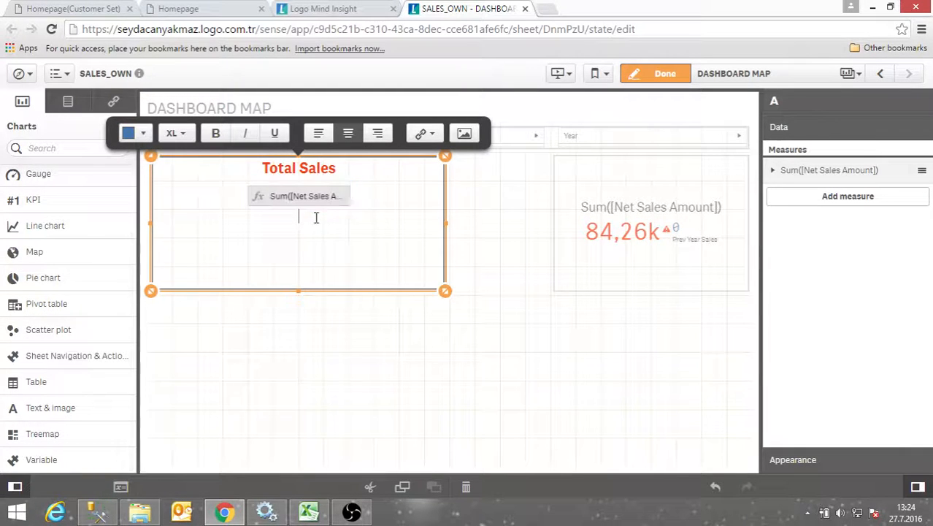
pyautogui.click(484, 186)
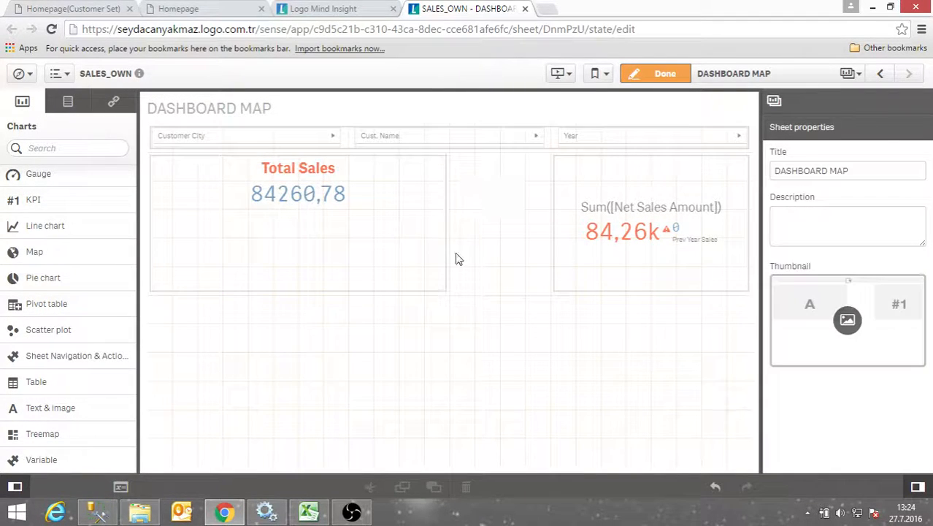
# Enlarge the Total Sales box so it stretches wider up to the KPI
pyautogui.click(414, 257)
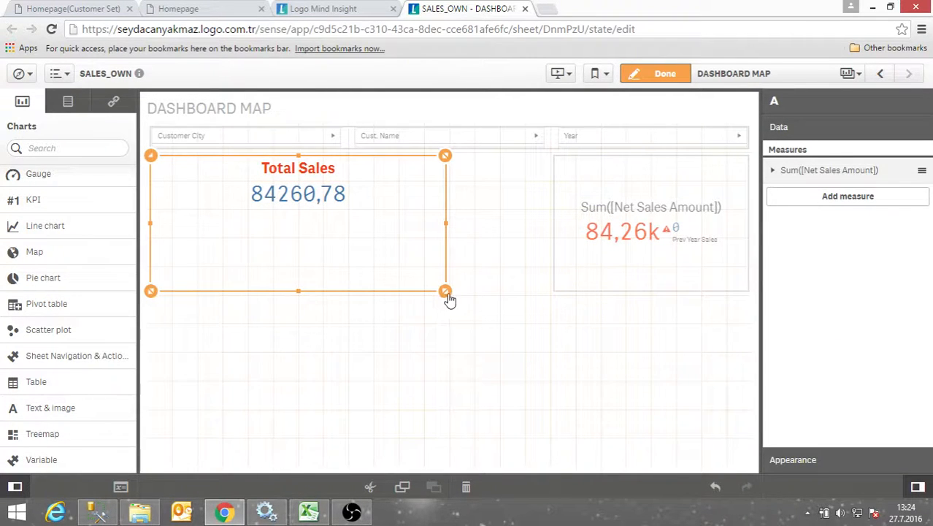
pyautogui.moveTo(496, 319); pyautogui.dragTo(546, 348)
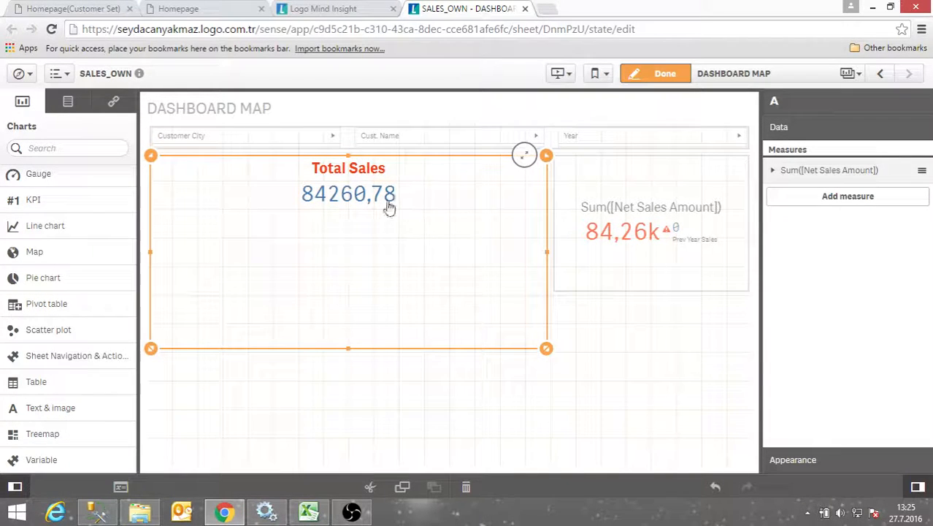
pyautogui.moveTo(544, 351); pyautogui.dragTo(535, 302)
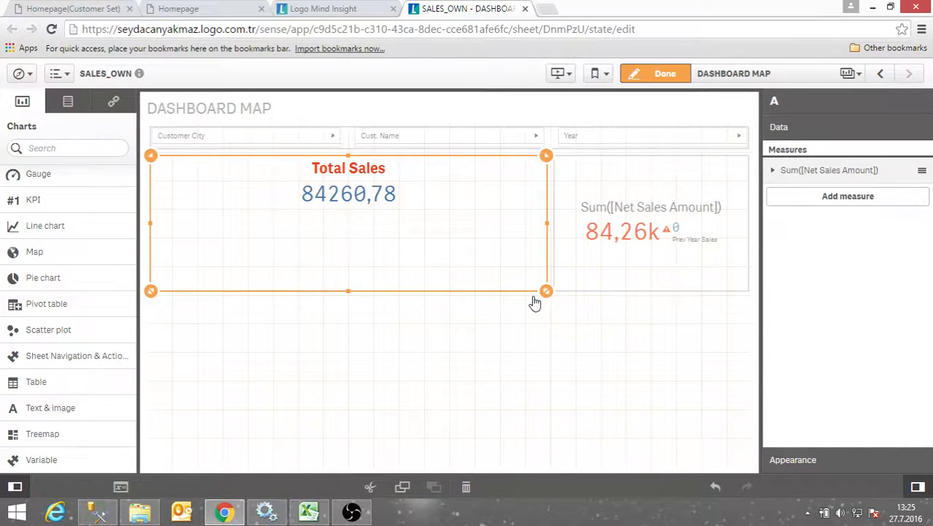
# Select the Total Sales heading text and bring up the URL link dialog
pyautogui.click(398, 231)
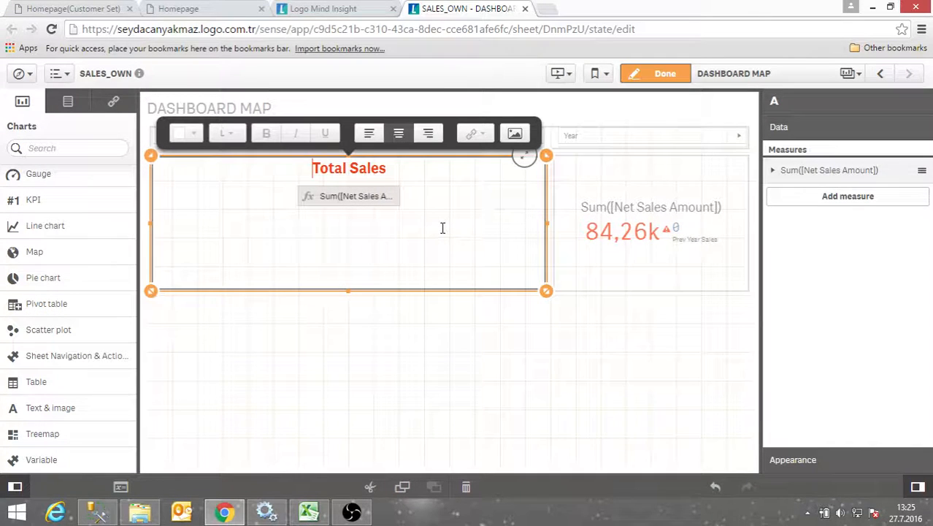
pyautogui.moveTo(396, 169); pyautogui.dragTo(311, 168)
pyautogui.click(480, 140)
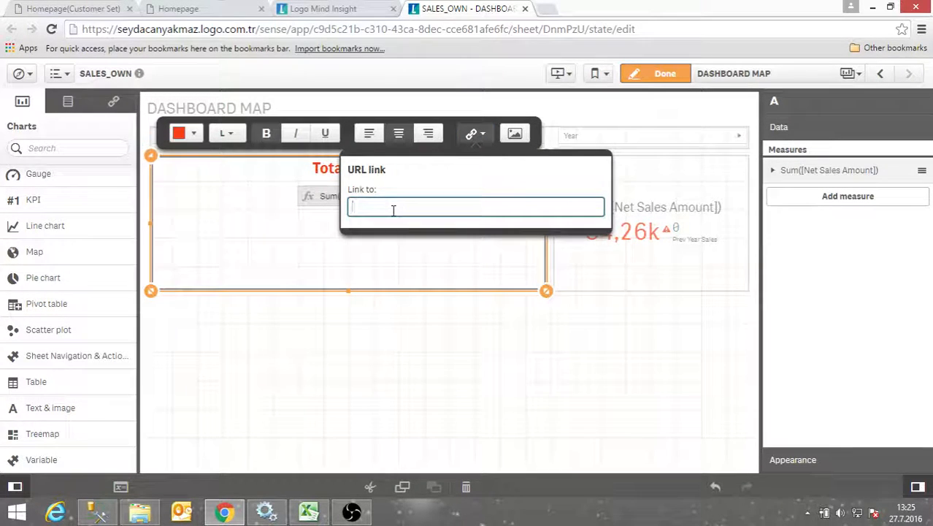
pyautogui.write('www.logo.com.tr')
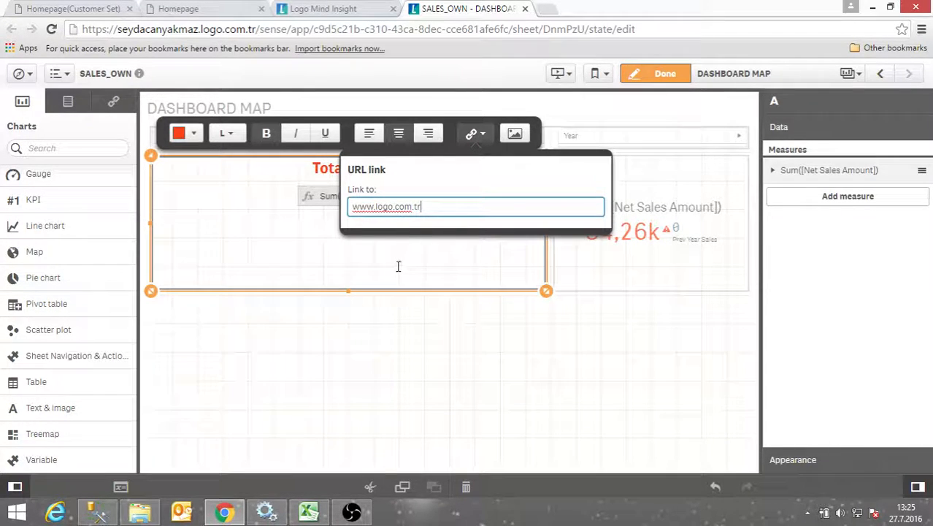
pyautogui.press('Return')
pyautogui.click(658, 79)
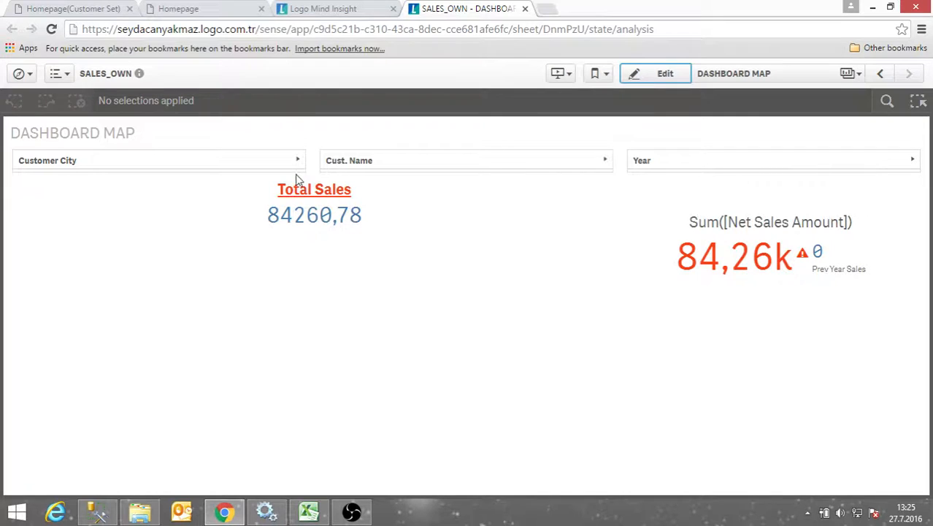
pyautogui.click(312, 191)
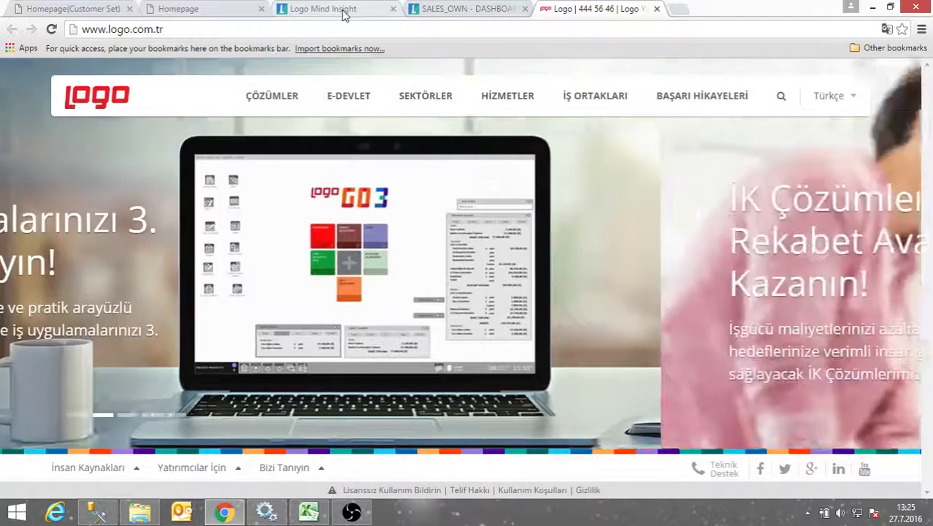
pyautogui.click(338, 13)
pyautogui.click(484, 8)
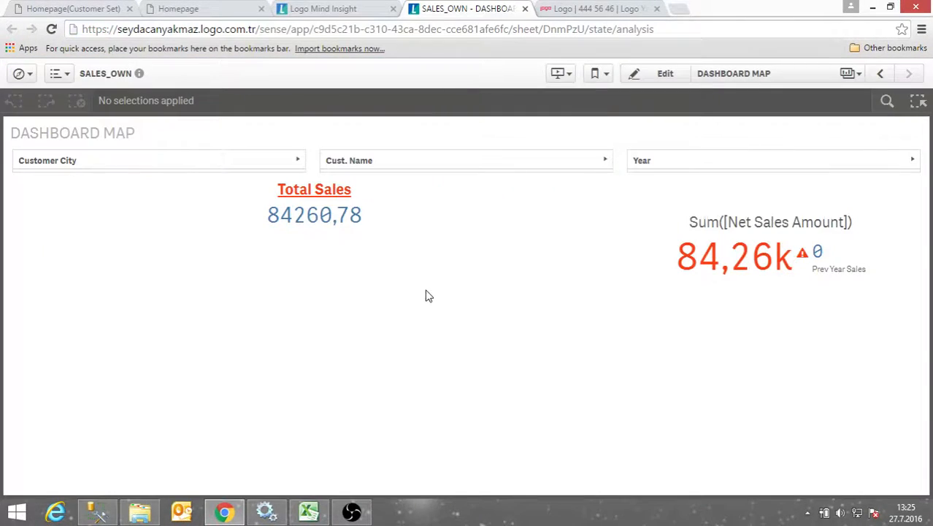
# Put the sheet back into edit mode and reopen the Total Sales text object
pyautogui.click(644, 79)
pyautogui.click(462, 236)
pyautogui.click(413, 248)
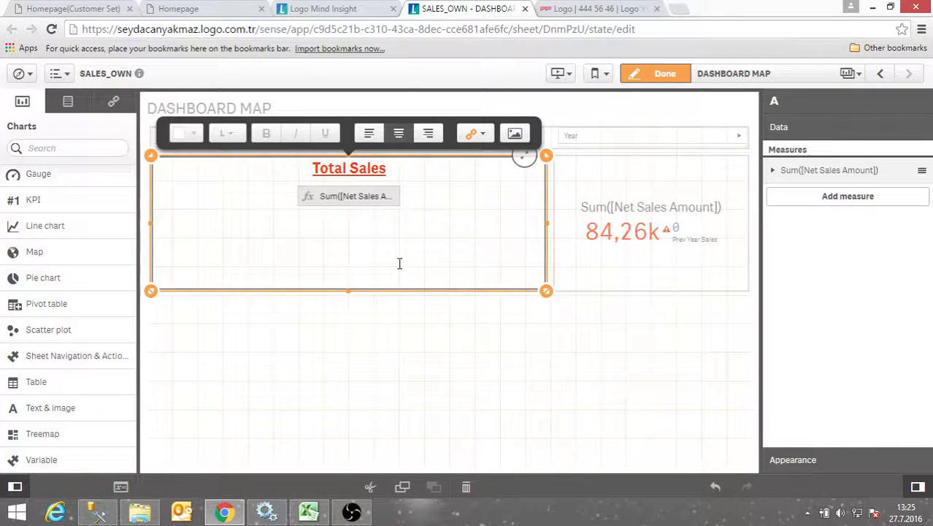
# Give the Total Sales object the Qlik_default_orange.png background image from the default media collection
pyautogui.click(810, 465)
pyautogui.click(782, 232)
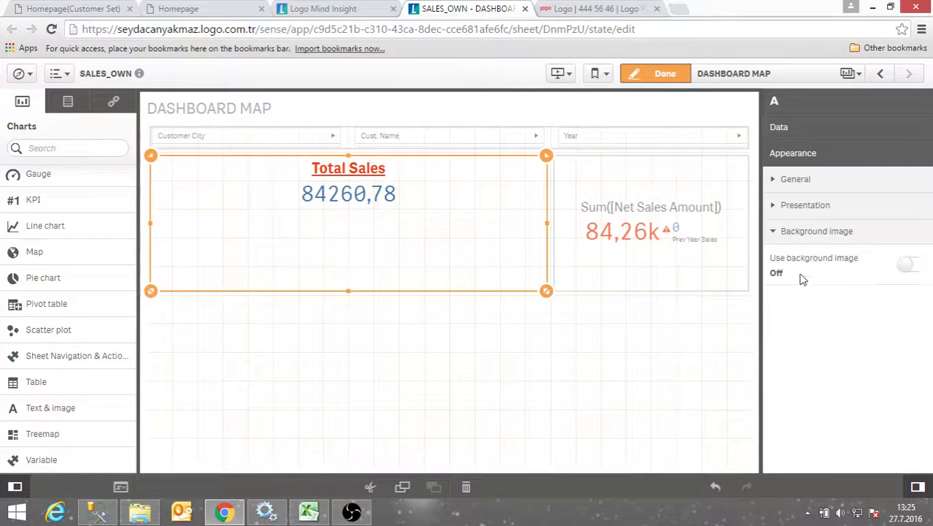
pyautogui.click(912, 269)
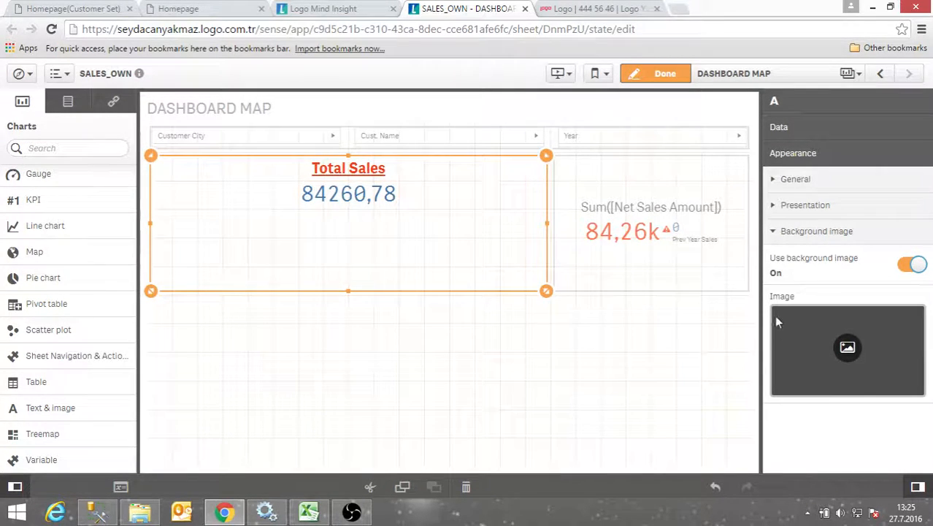
pyautogui.click(849, 348)
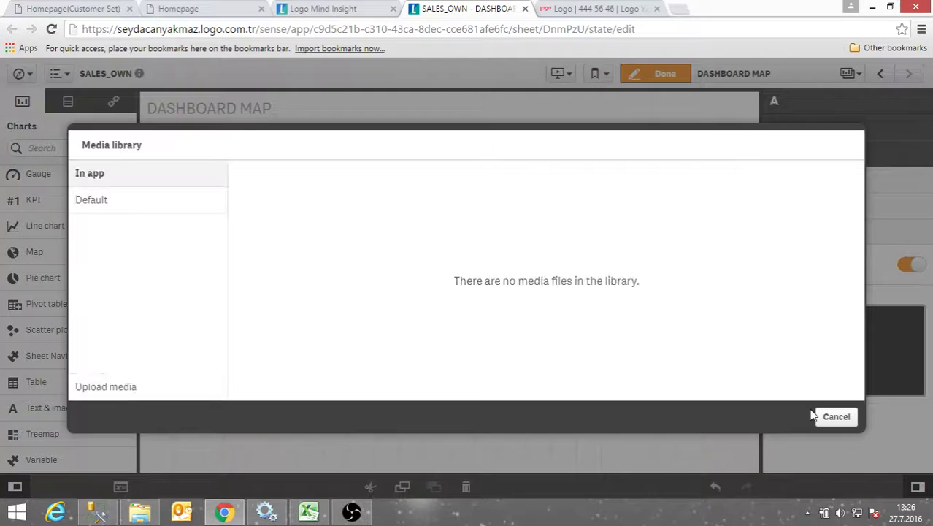
pyautogui.click(128, 208)
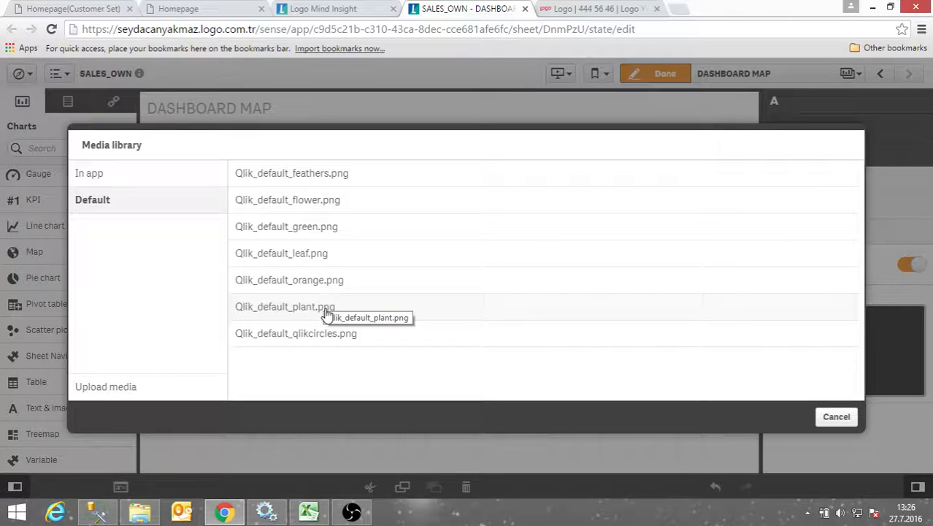
pyautogui.click(295, 281)
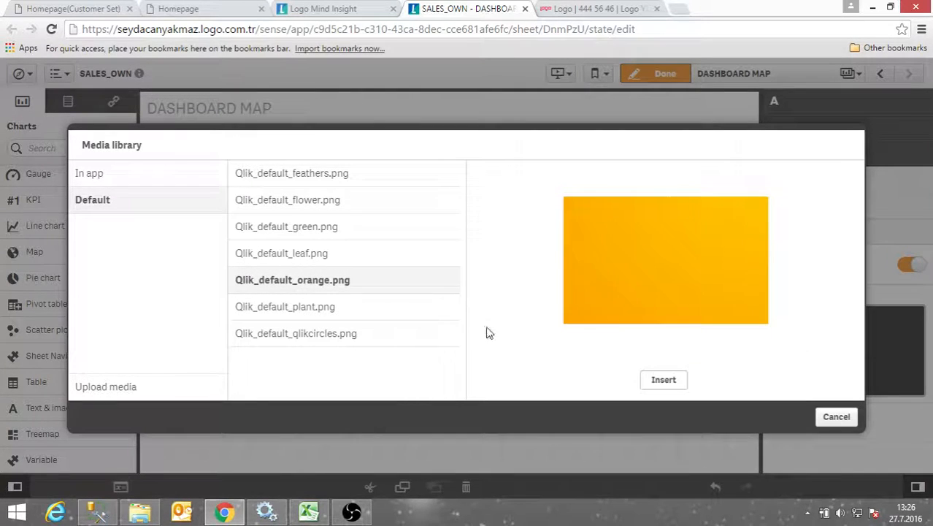
pyautogui.click(664, 380)
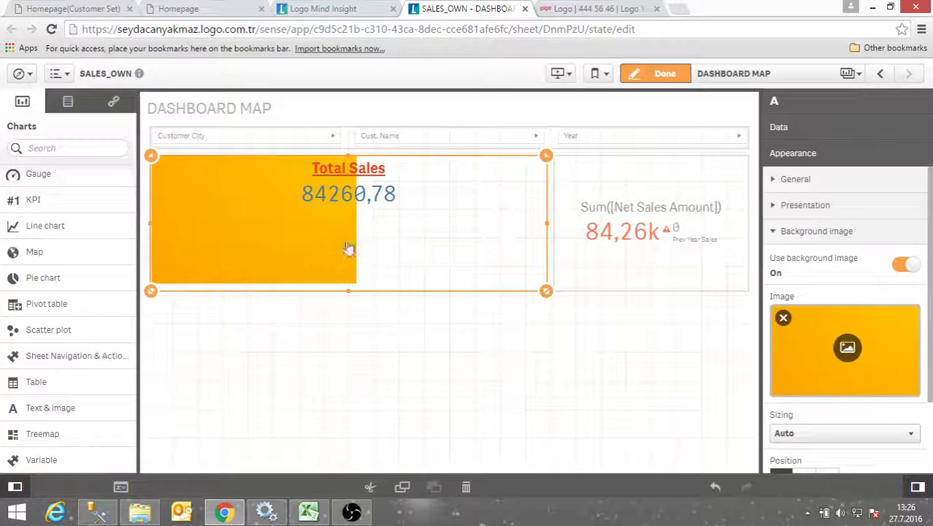
# Set the background image sizing to Stretch to fit and shrink the KPI to about half width
pyautogui.scroll(-2, 865, 416)
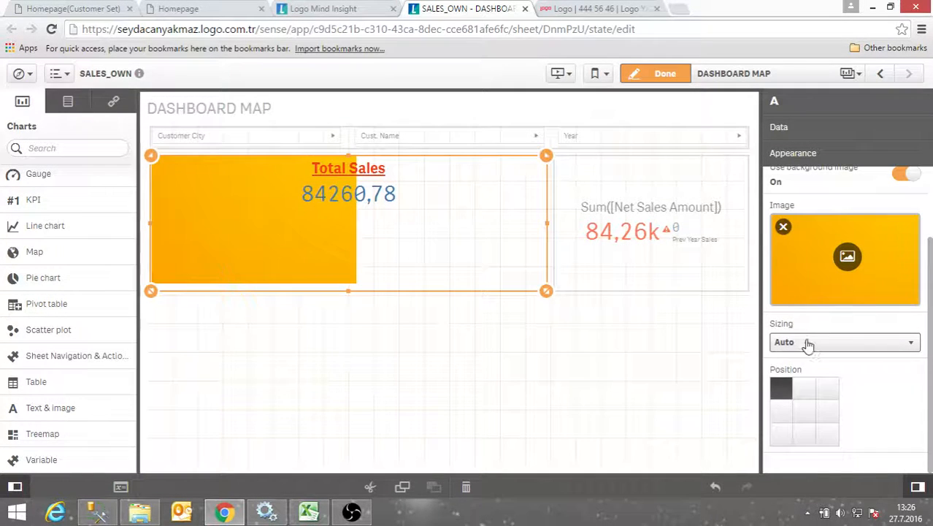
pyautogui.click(808, 343)
pyautogui.click(820, 408)
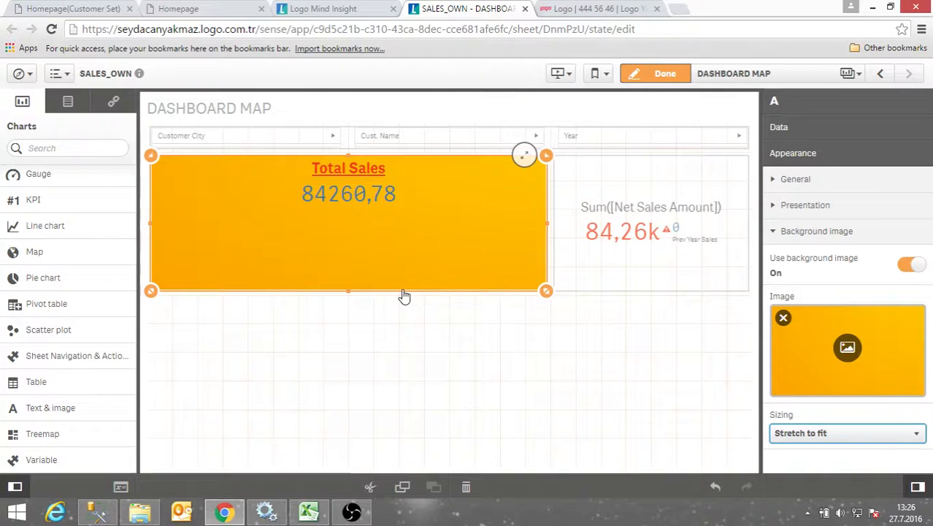
pyautogui.moveTo(546, 292); pyautogui.dragTo(403, 262)
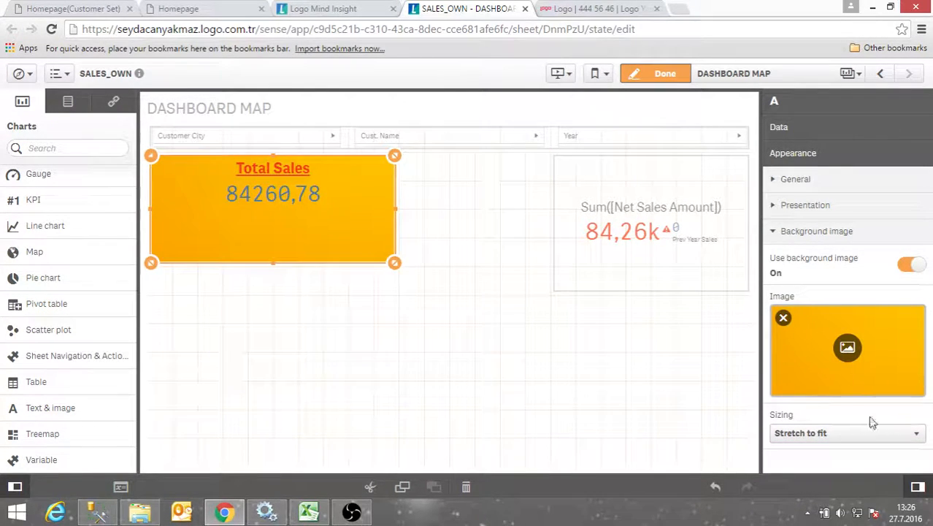
pyautogui.click(512, 400)
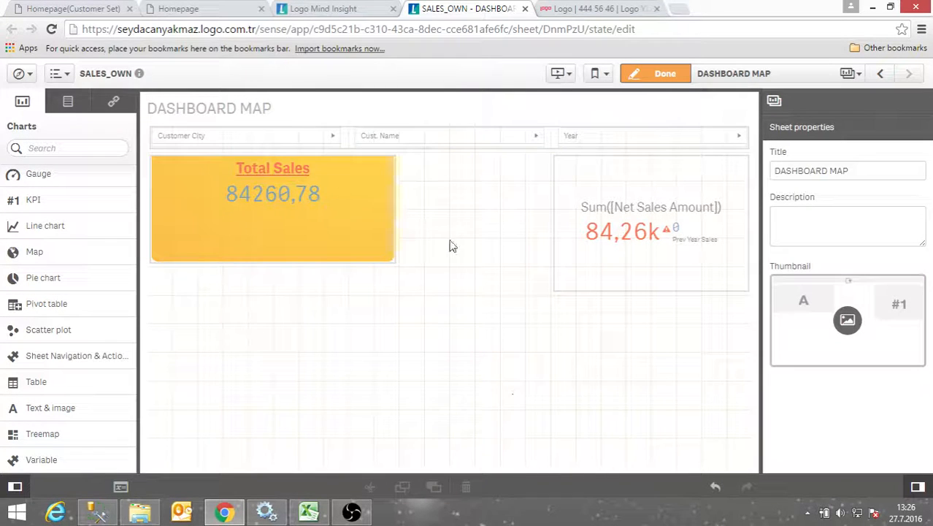
# Drag the Sum([Net Sales Amount]) KPI's left edge to Total Sales and raise its bottom edge
pyautogui.click(559, 211)
pyautogui.moveTo(555, 234); pyautogui.dragTo(404, 226)
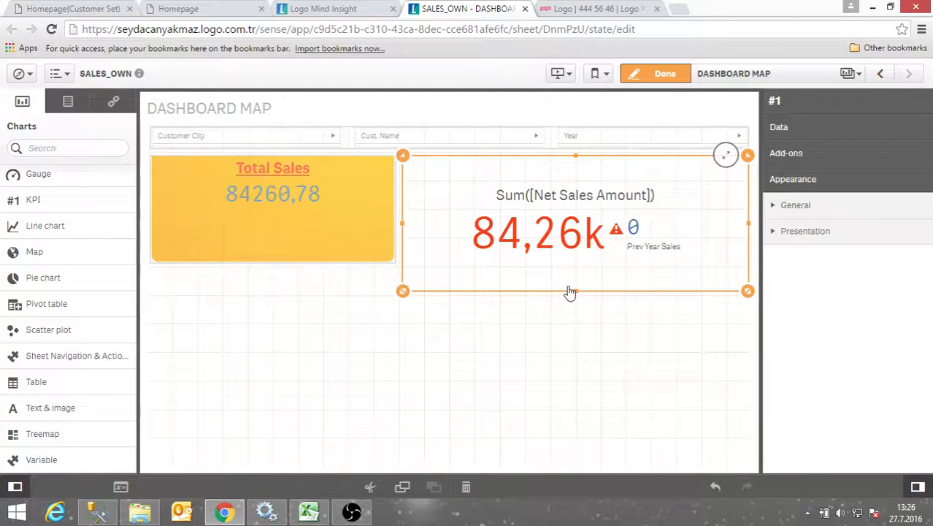
pyautogui.moveTo(569, 291); pyautogui.dragTo(569, 264)
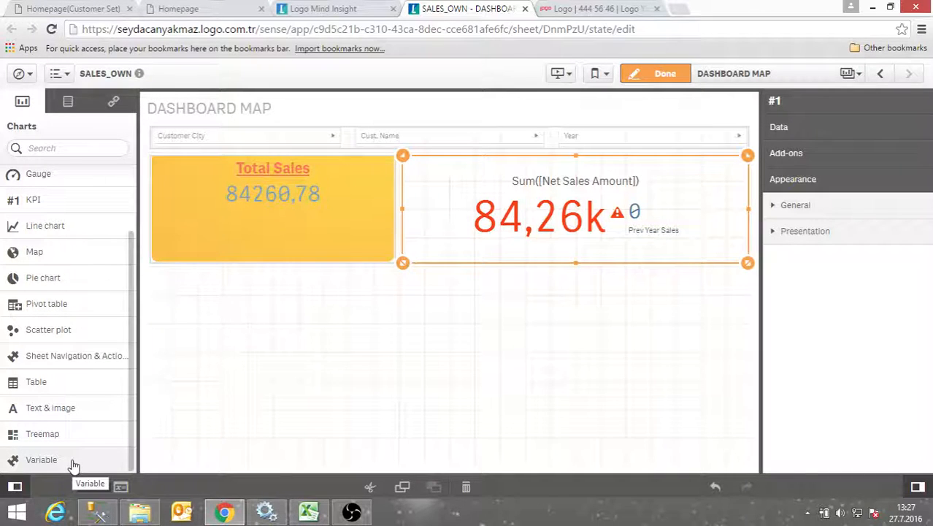
# Place a Variable object beneath Total Sales and narrow and shorten it to a strip of matching width
pyautogui.moveTo(73, 465); pyautogui.dragTo(251, 300)
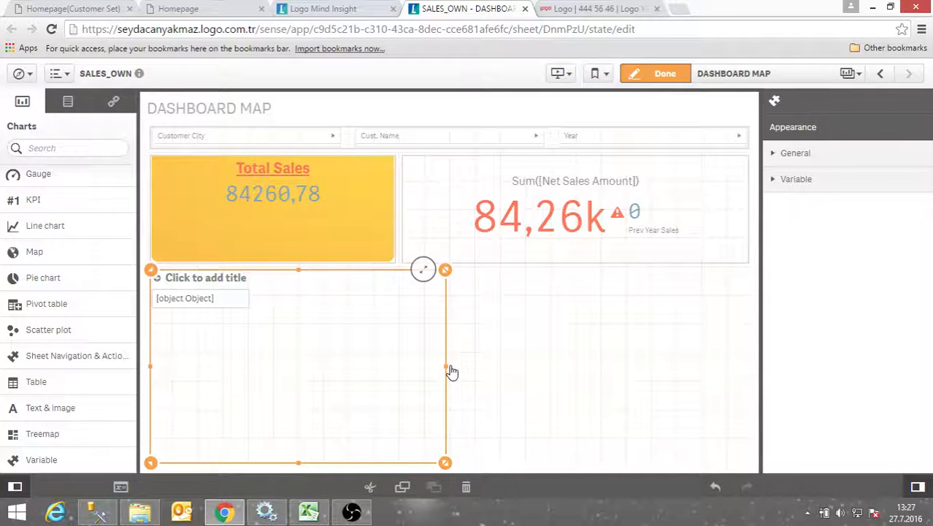
pyautogui.moveTo(448, 371); pyautogui.dragTo(402, 375)
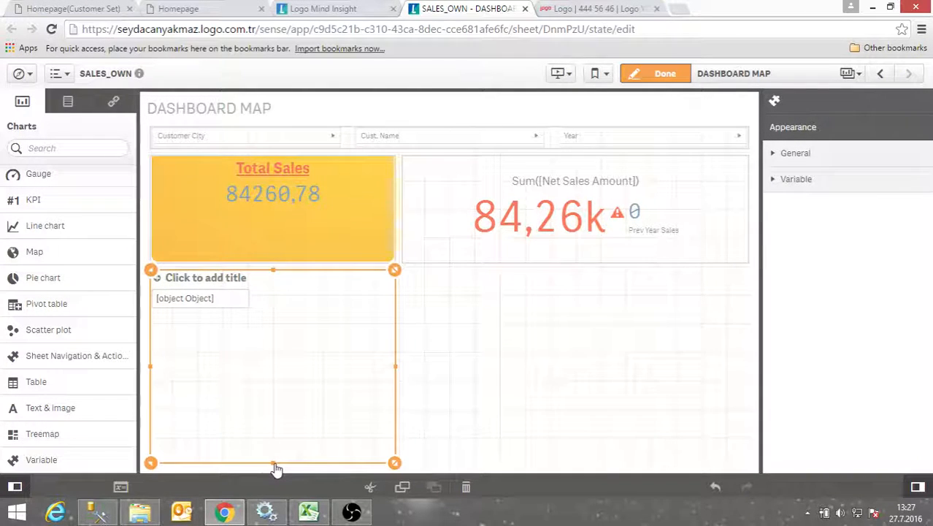
pyautogui.moveTo(274, 464); pyautogui.dragTo(277, 334)
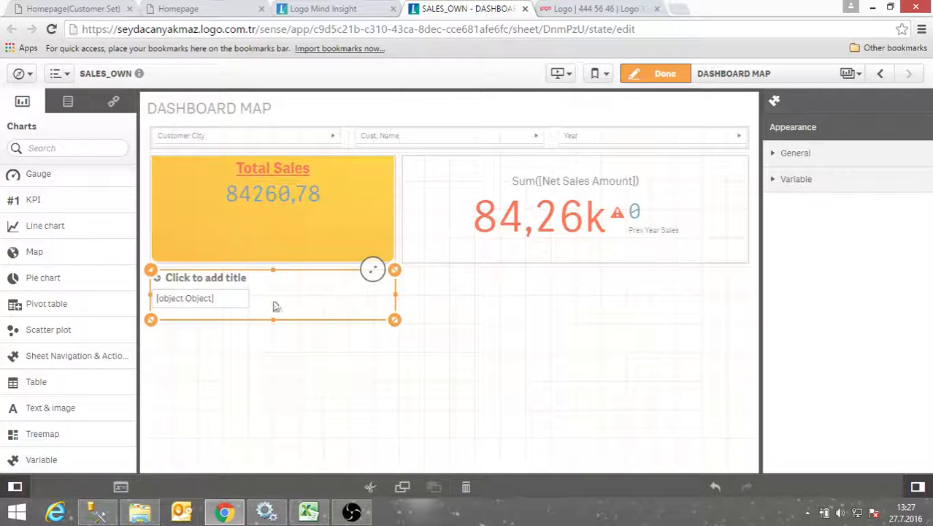
# Render the variable as buttons and add a first alternative with value and label 5
pyautogui.click(802, 184)
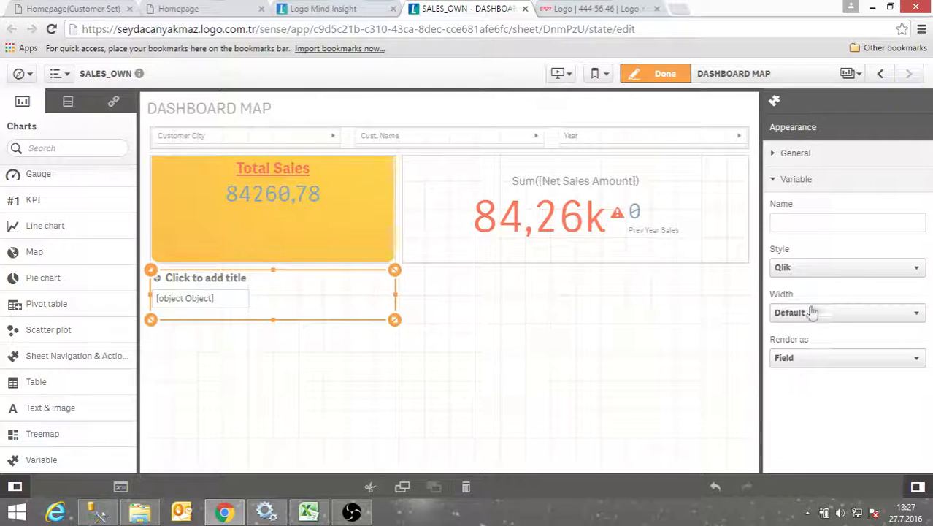
pyautogui.click(807, 359)
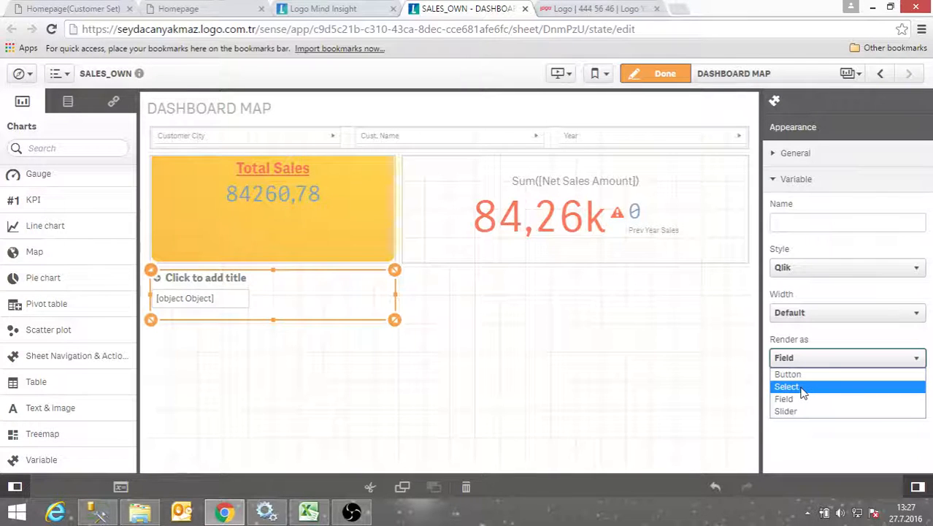
pyautogui.click(792, 375)
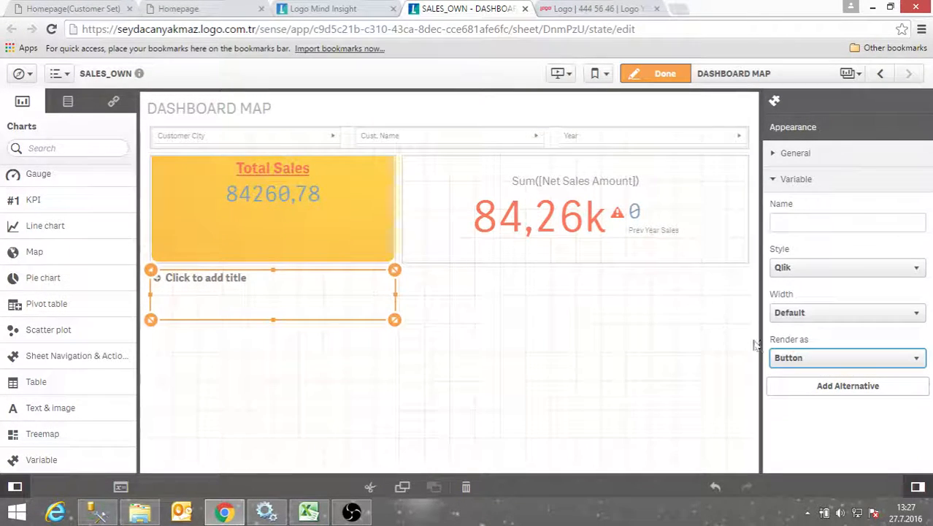
pyautogui.click(843, 387)
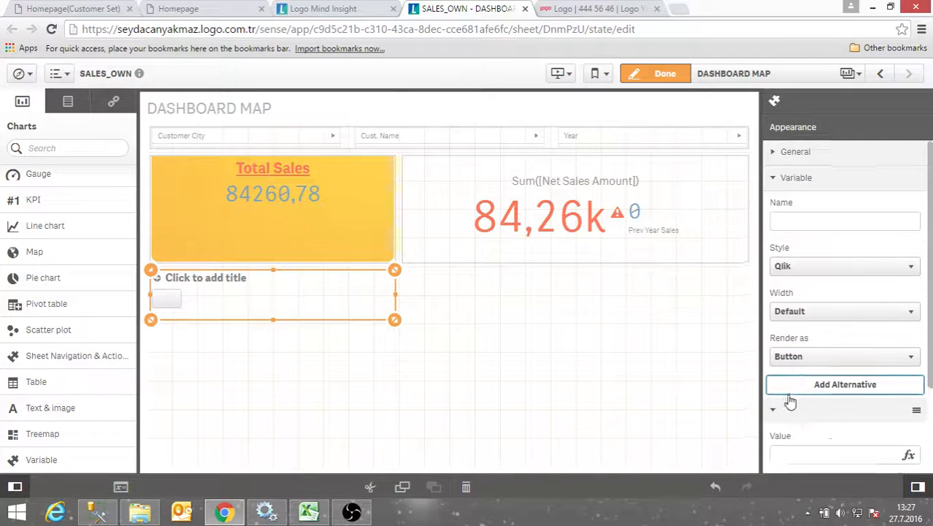
pyautogui.click(797, 341)
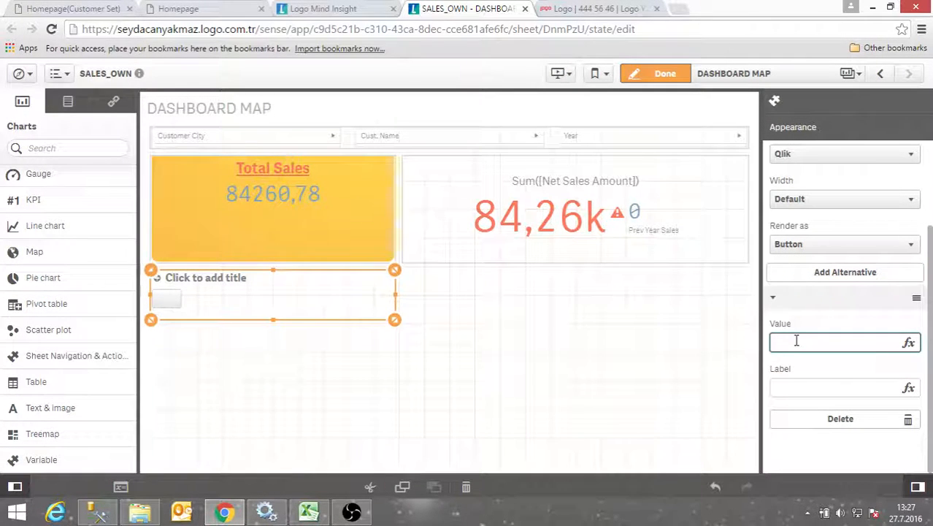
pyautogui.write('5')
pyautogui.click(810, 381)
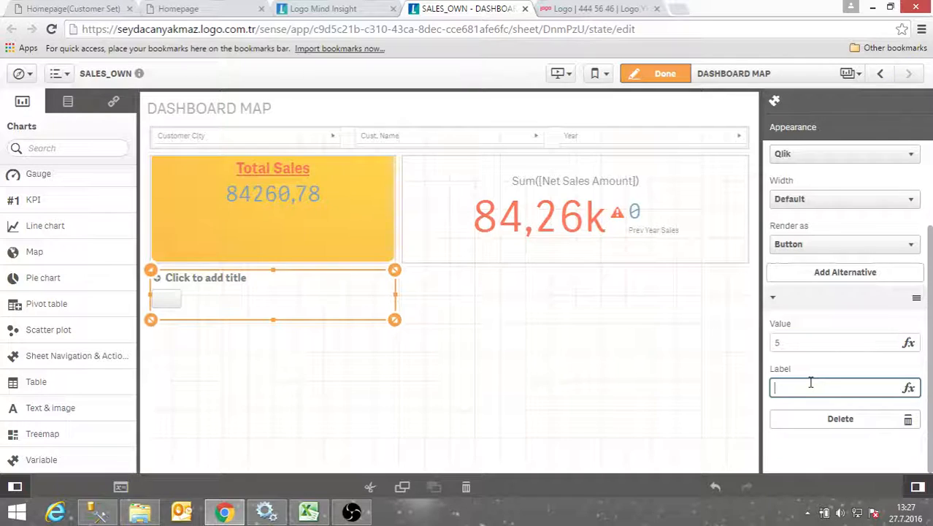
pyautogui.write('5')
pyautogui.click(689, 415)
pyautogui.click(688, 415)
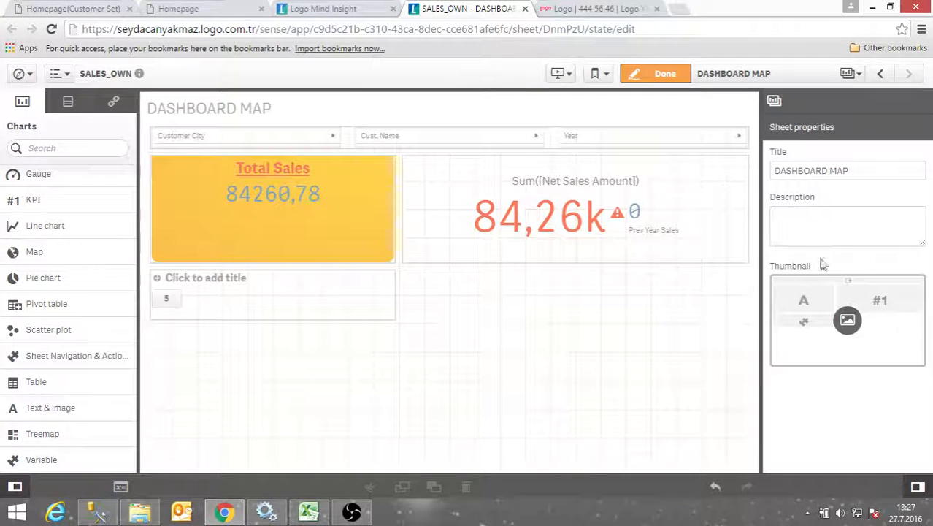
# Add a second alternative with value and label 10, then exit edit mode
pyautogui.click(306, 271)
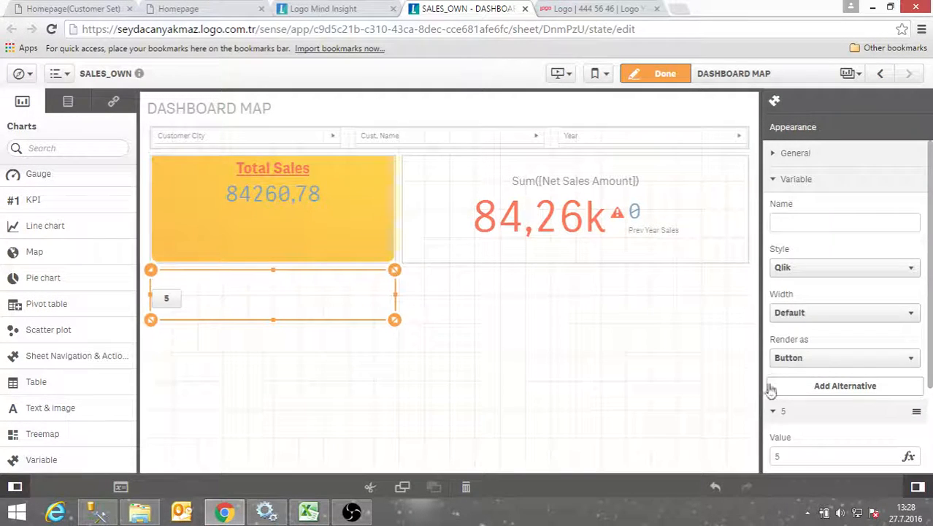
pyautogui.scroll(-3, 774, 385)
pyautogui.click(824, 276)
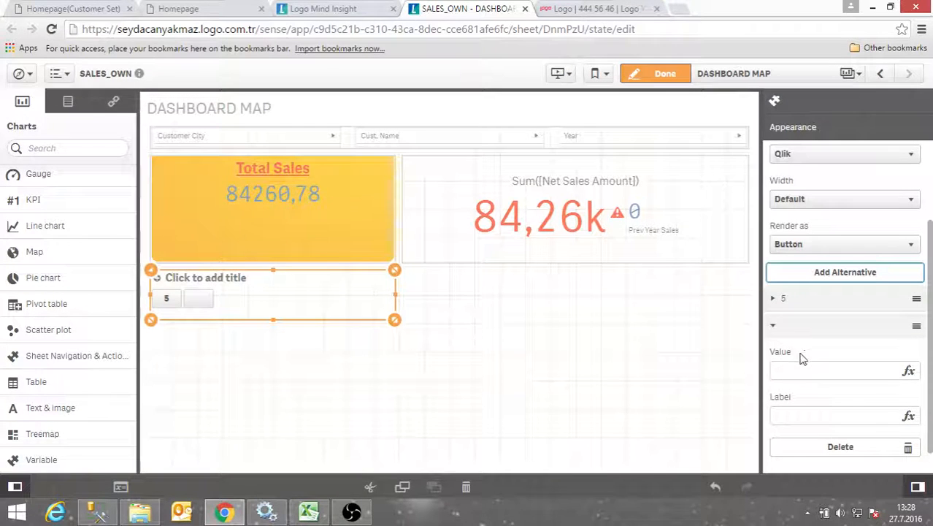
pyautogui.click(792, 370)
pyautogui.write('10')
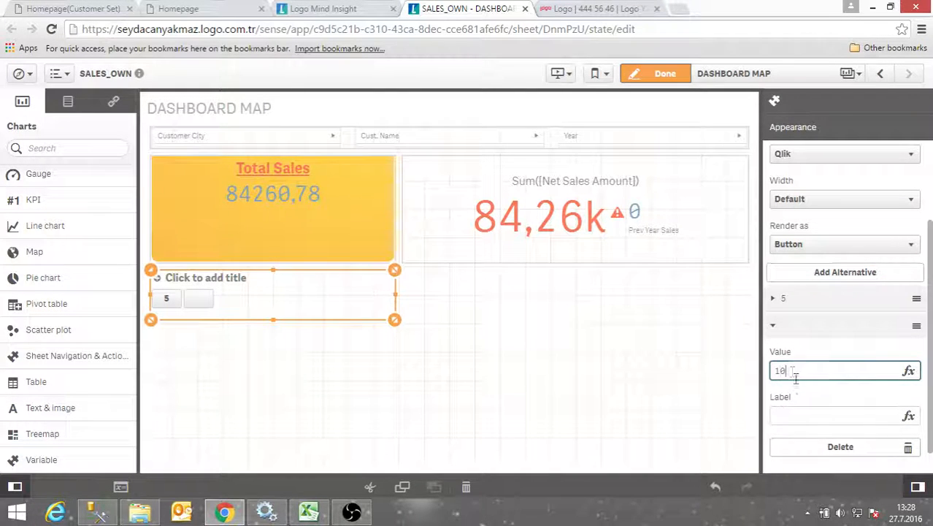
pyautogui.click(791, 415)
pyautogui.write('10')
pyautogui.click(499, 397)
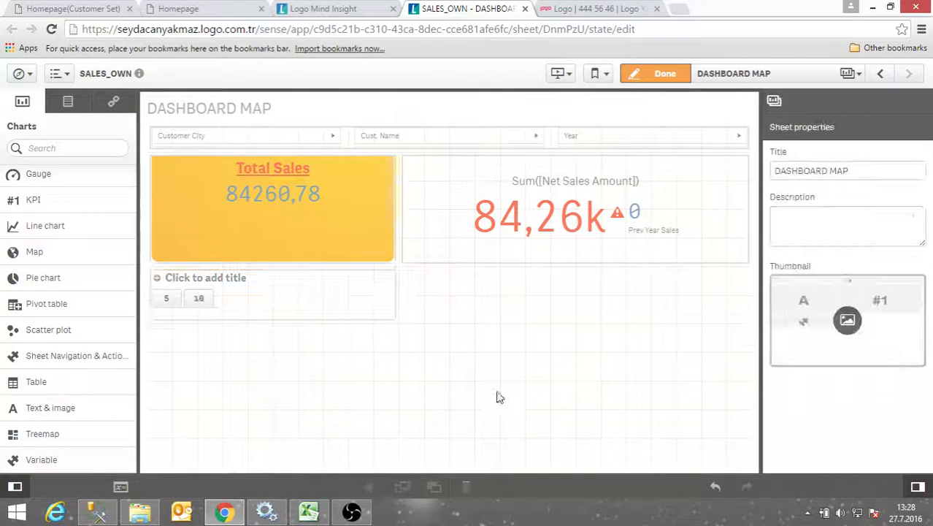
pyautogui.click(665, 73)
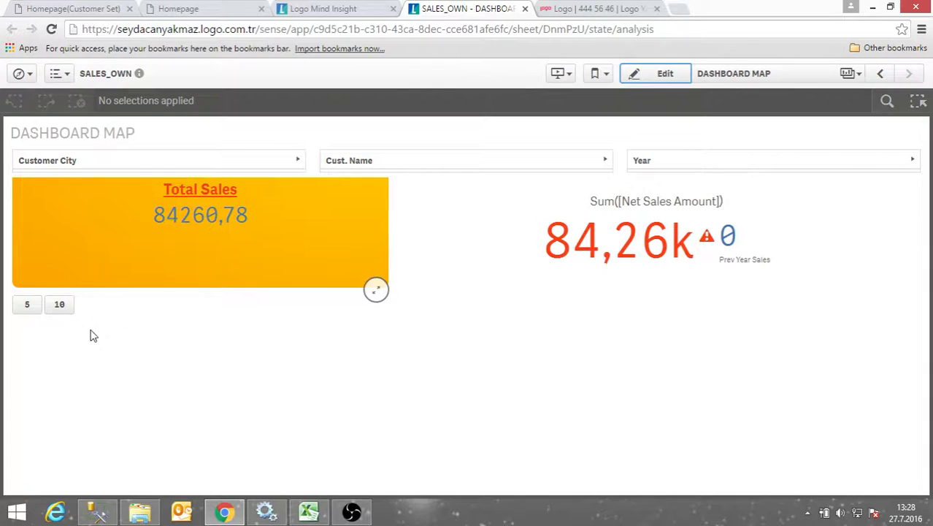
# Try the 5 and 10 buttons, then show the variable as a dropdown and check its values
pyautogui.click(28, 305)
pyautogui.click(60, 307)
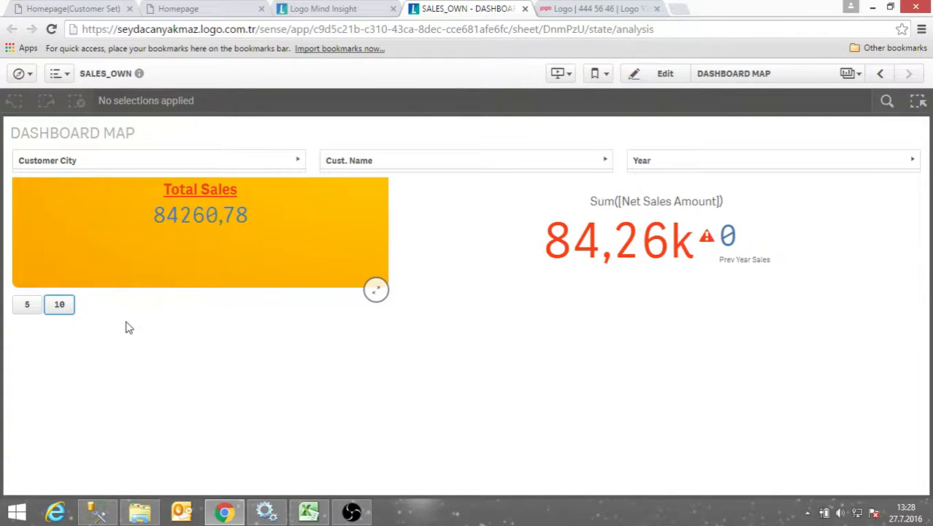
pyautogui.click(649, 79)
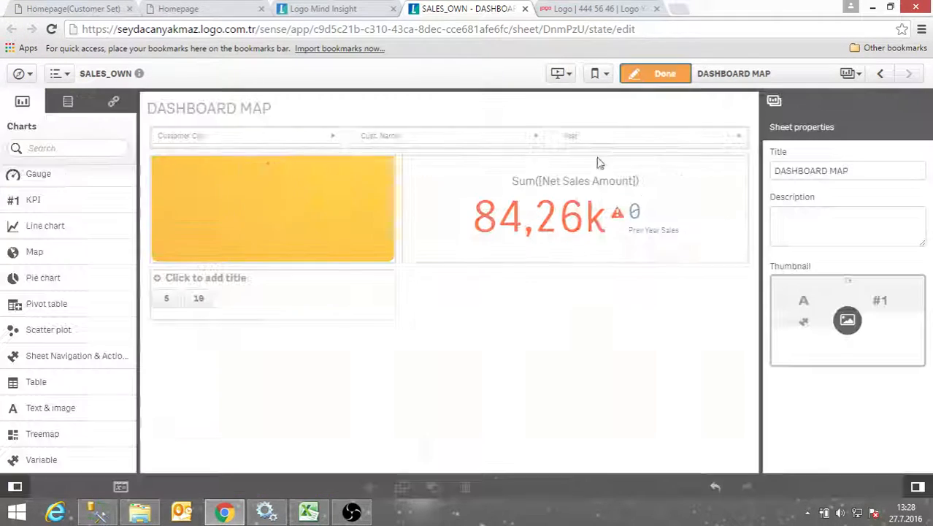
pyautogui.click(238, 315)
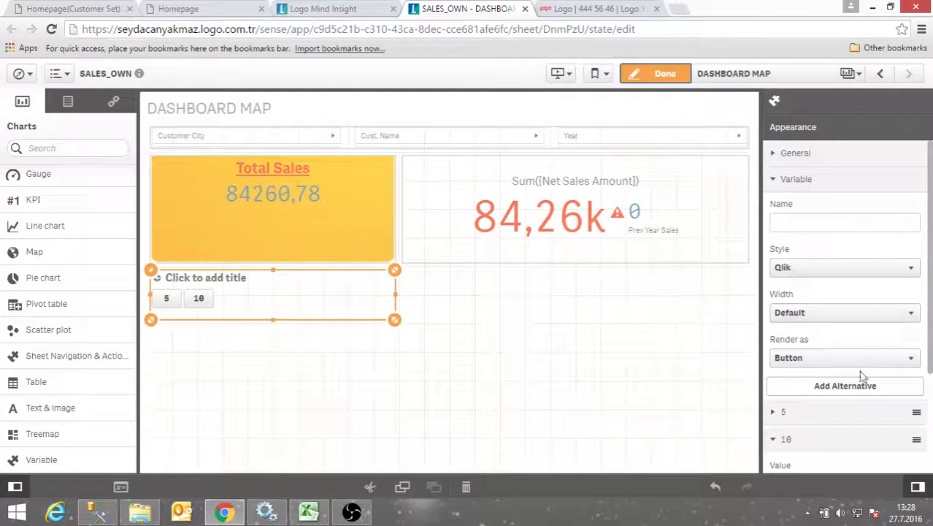
pyautogui.scroll(-2, 816, 369)
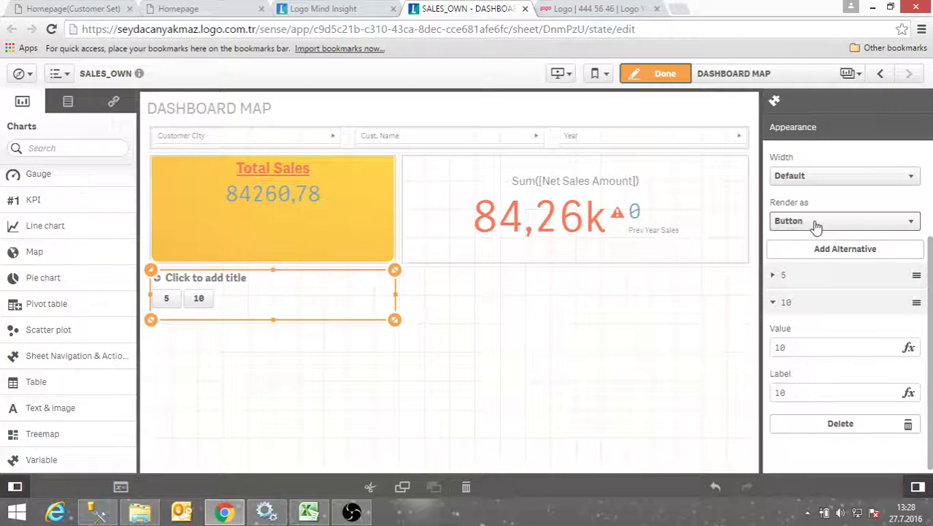
pyautogui.click(817, 222)
pyautogui.click(814, 248)
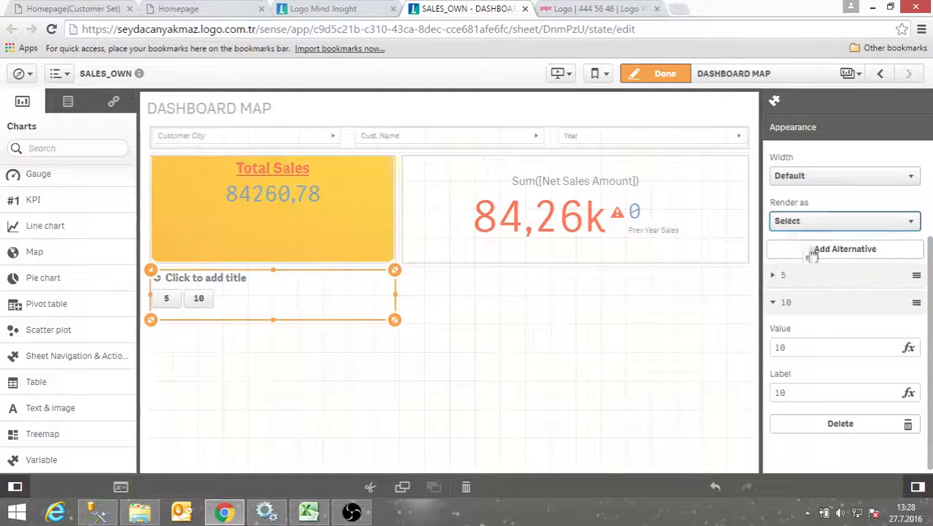
pyautogui.click(656, 73)
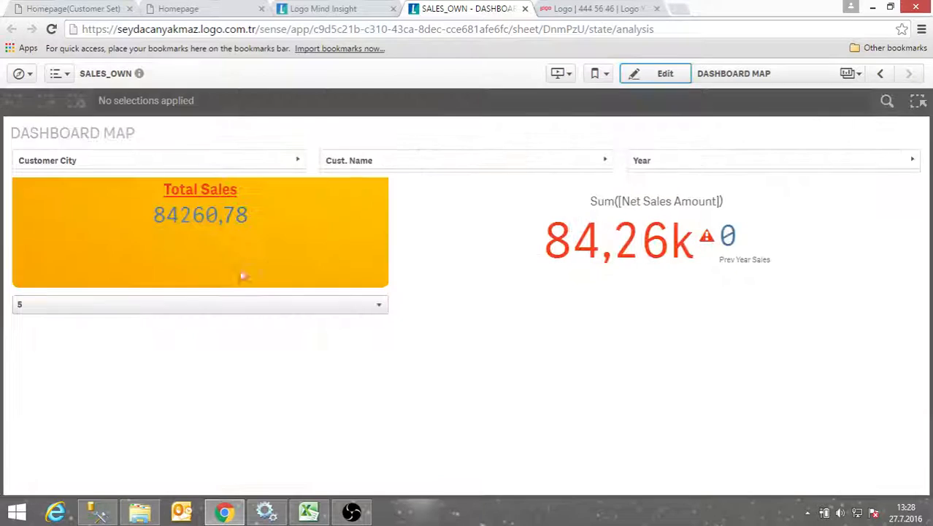
pyautogui.click(239, 313)
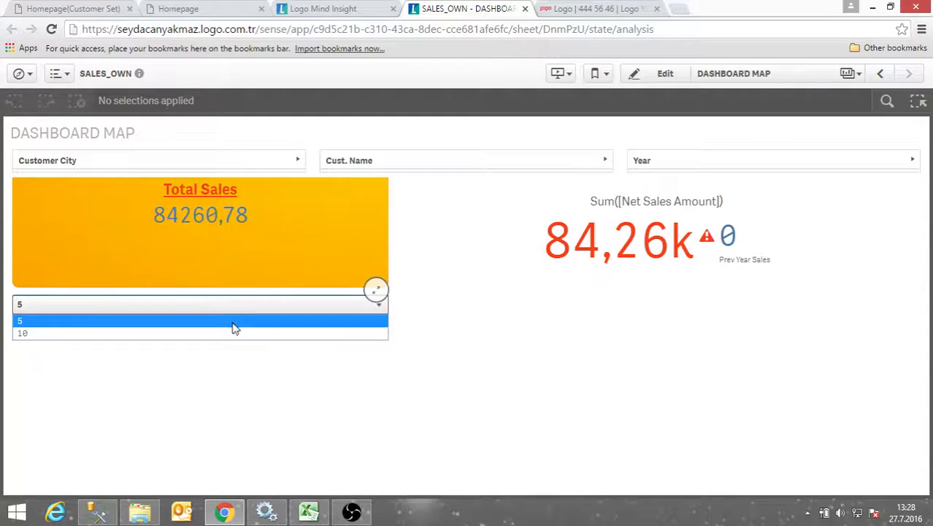
# Render the variable as an input field and enter the value 55
pyautogui.click(668, 79)
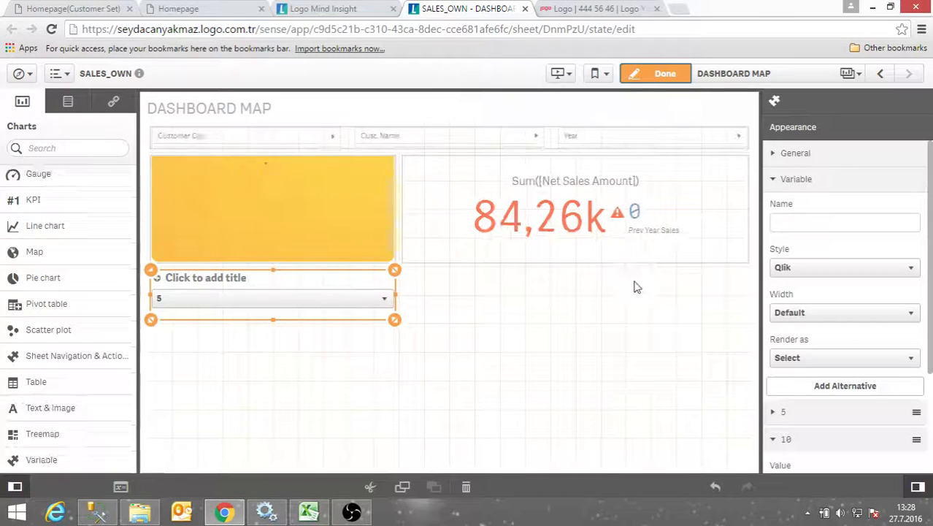
pyautogui.click(853, 358)
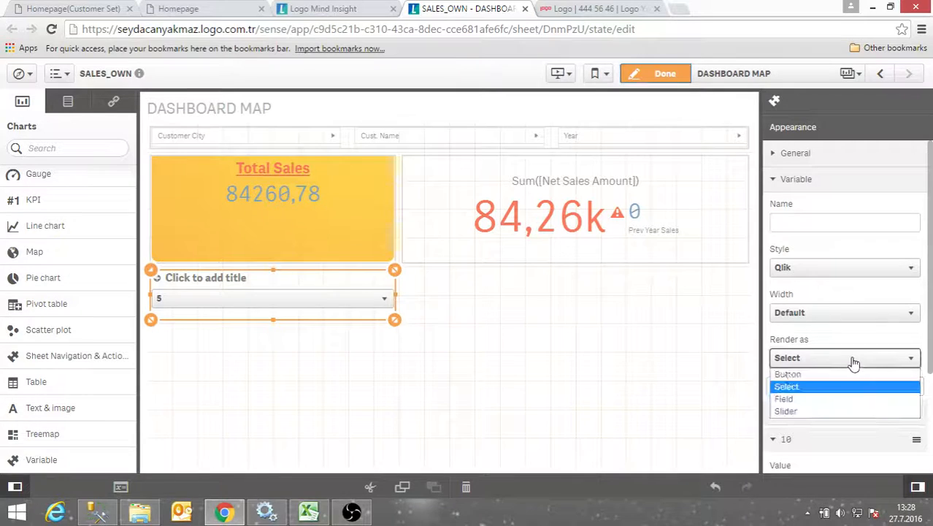
pyautogui.click(807, 400)
pyautogui.click(661, 74)
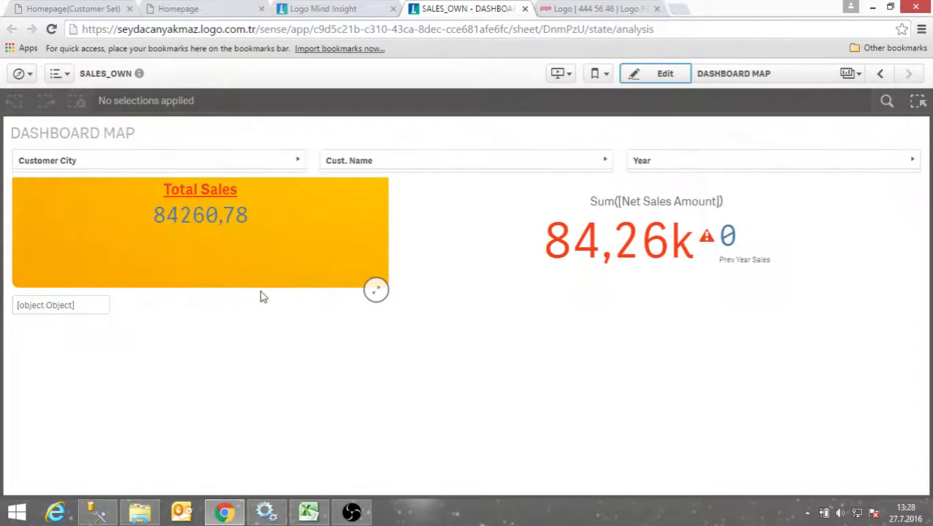
pyautogui.click(95, 306)
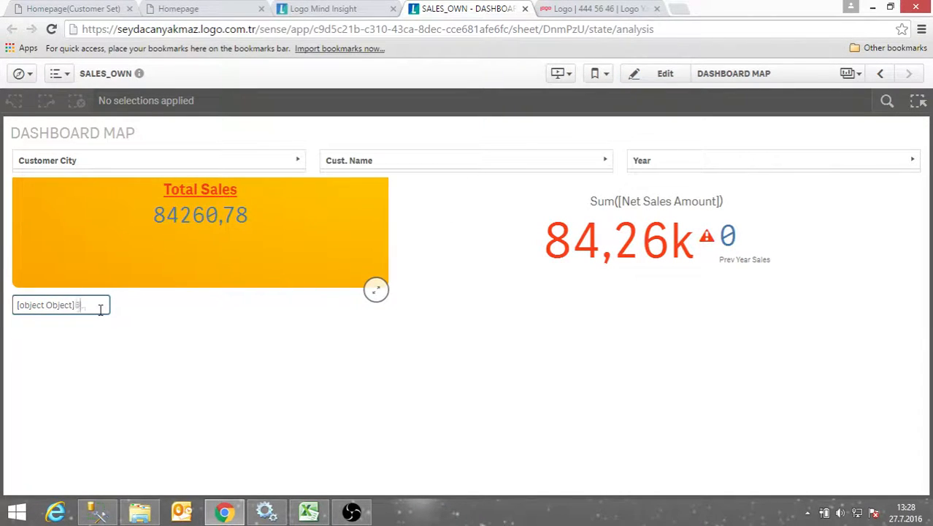
pyautogui.write('5')
pyautogui.press('BackSpace')
pyautogui.press('BackSpace')
pyautogui.press('BackSpace')
pyautogui.press('BackSpace')
pyautogui.press('BackSpace')
pyautogui.press('BackSpace')
pyautogui.press('BackSpace')
pyautogui.press('BackSpace')
pyautogui.press('BackSpace')
pyautogui.press('BackSpace')
pyautogui.press('BackSpace')
pyautogui.press('BackSpace')
pyautogui.press('BackSpace')
pyautogui.press('BackSpace')
pyautogui.press('BackSpace')
pyautogui.press('BackSpace')
pyautogui.click(176, 301)
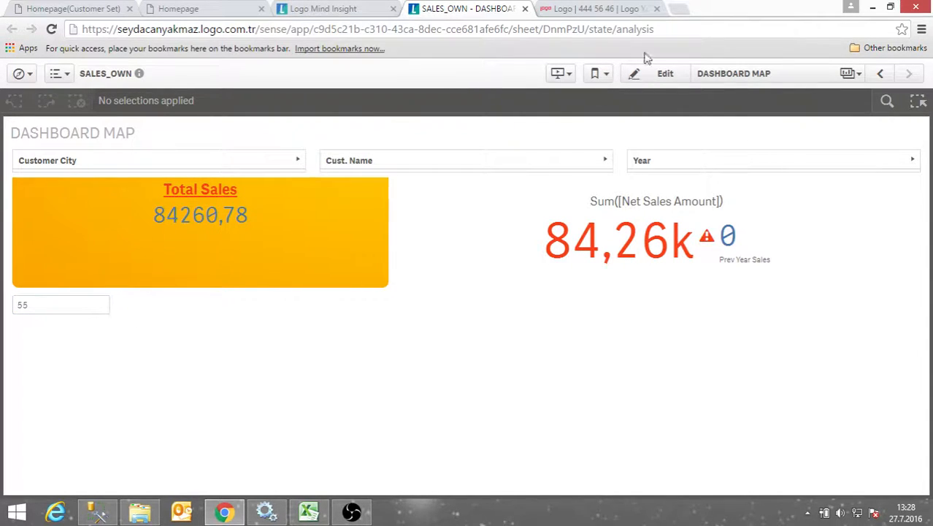
# Render the variable as a slider, drag it to test, and return to editing
pyautogui.click(649, 82)
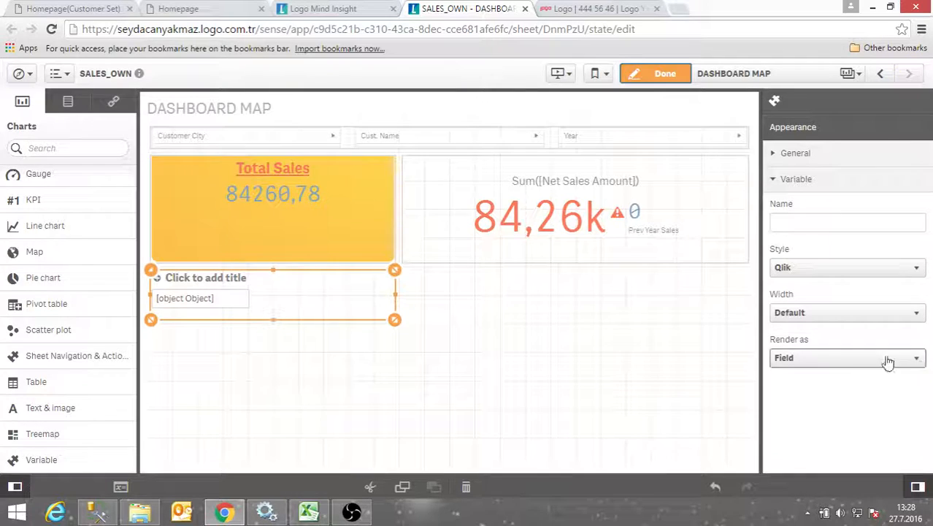
pyautogui.click(834, 358)
pyautogui.click(808, 410)
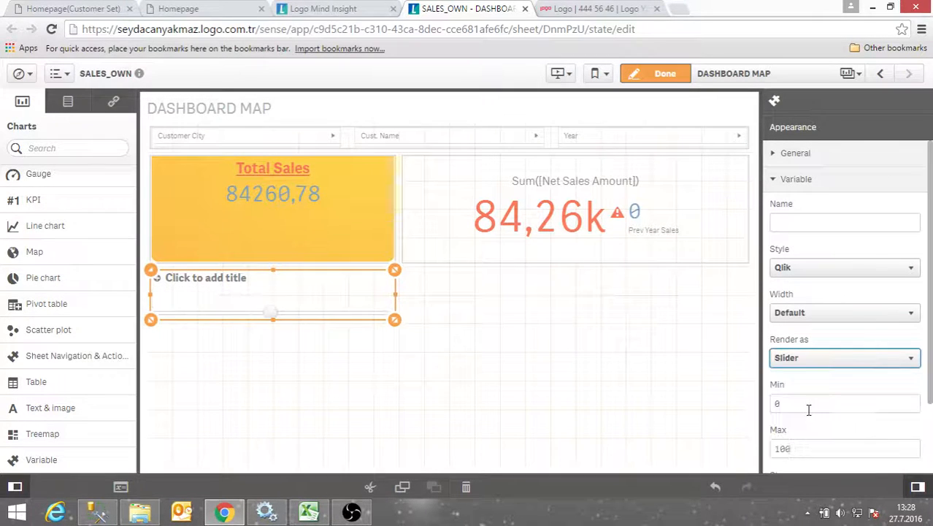
pyautogui.click(652, 78)
pyautogui.moveTo(189, 322); pyautogui.dragTo(2, 333)
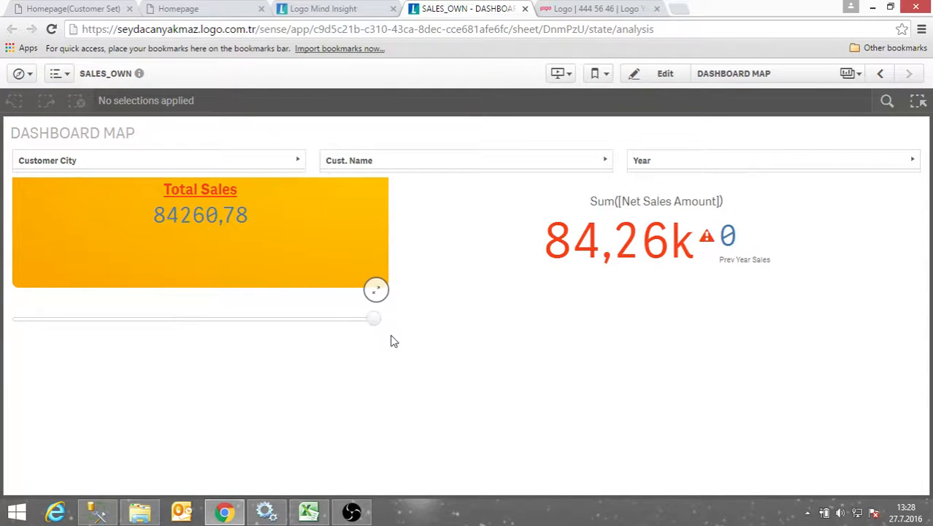
pyautogui.click(656, 76)
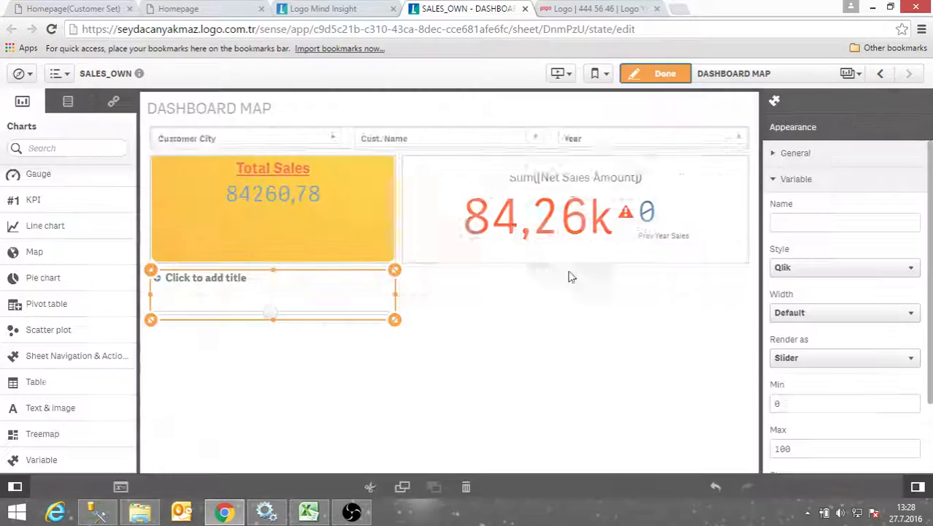
pyautogui.scroll(-1, 812, 392)
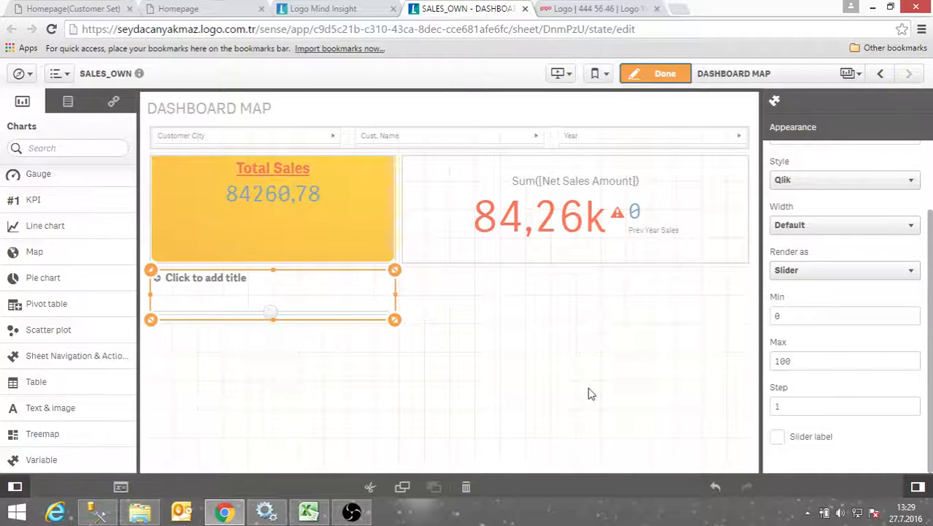
# Navigate the browser from the Logo website to branch.qlik.com
pyautogui.click(607, 11)
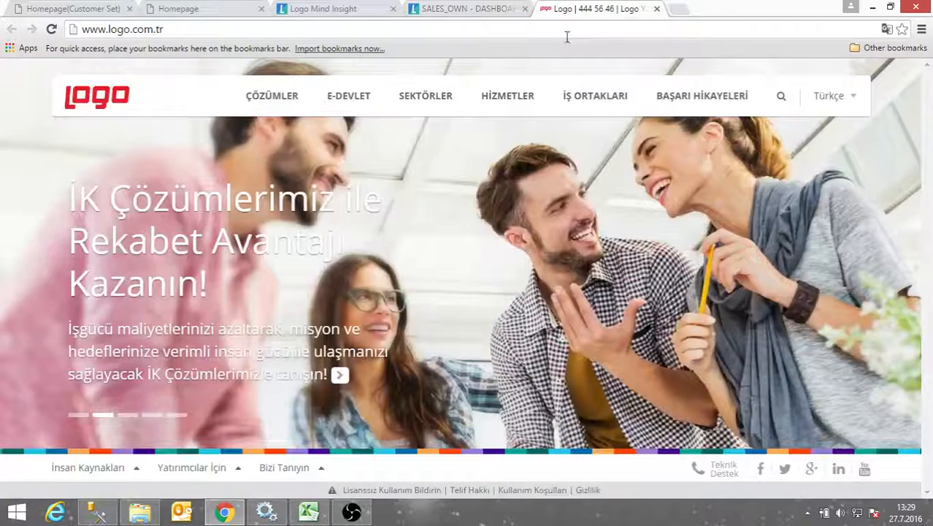
pyautogui.click(571, 33)
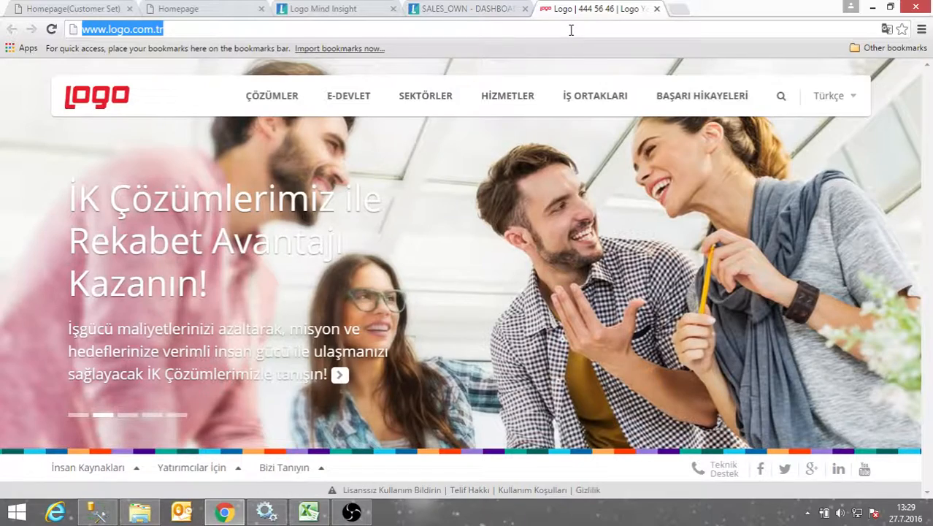
pyautogui.write('qlik.')
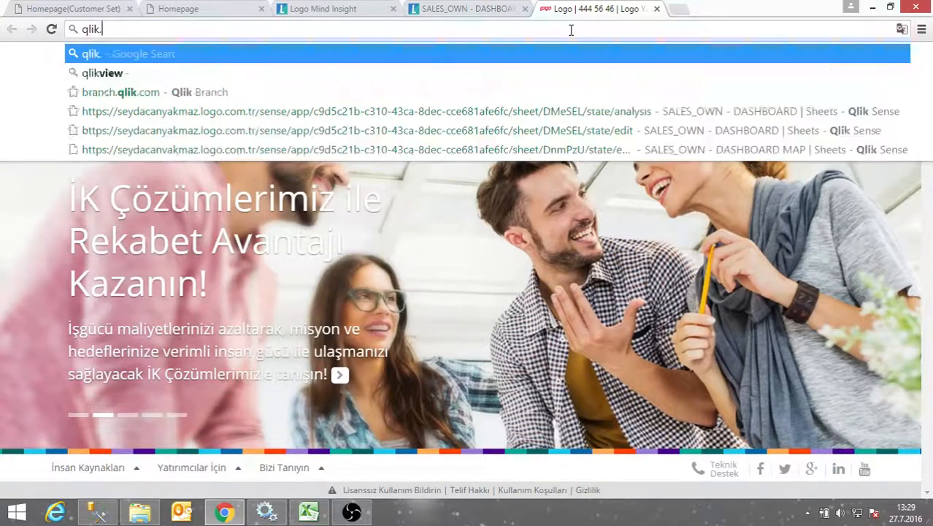
pyautogui.press('Down')
pyautogui.press('Return')
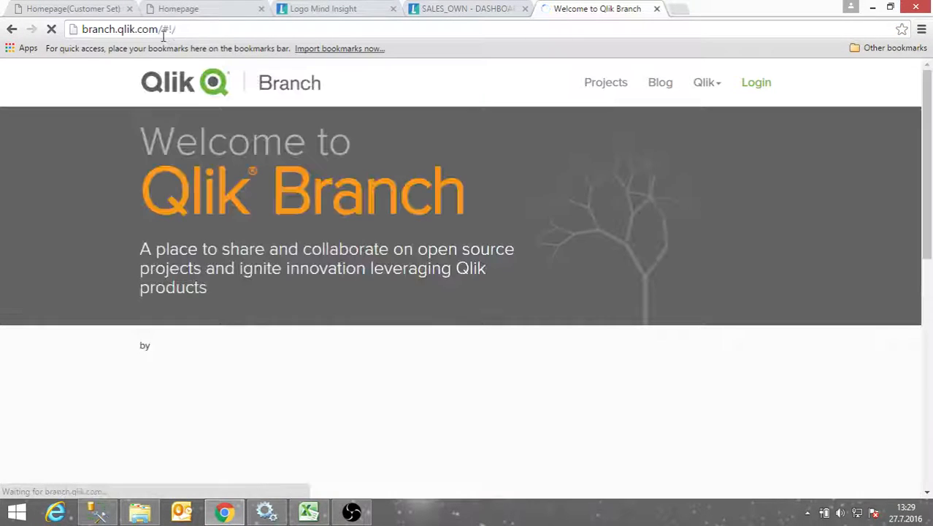
# Filter Branch projects to Qlik Sense and open Sense Search Components
pyautogui.click(624, 91)
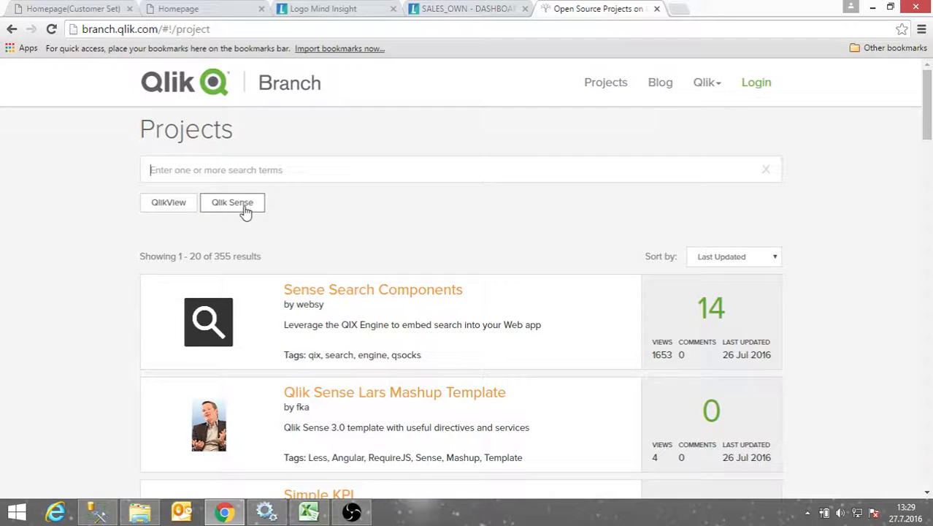
pyautogui.click(235, 207)
pyautogui.scroll(-2, 737, 290)
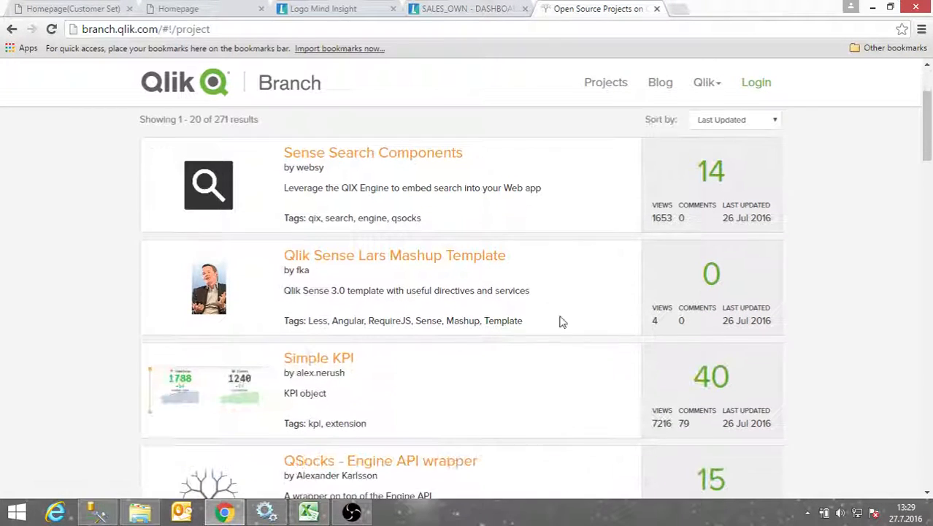
pyautogui.scroll(-2, 342, 378)
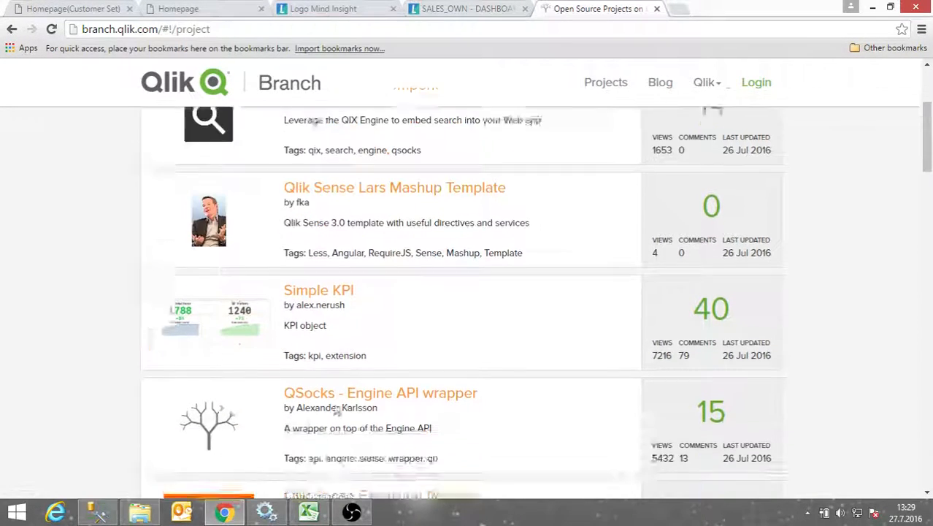
pyautogui.scroll(-2, 341, 395)
pyautogui.scroll(-1, 340, 390)
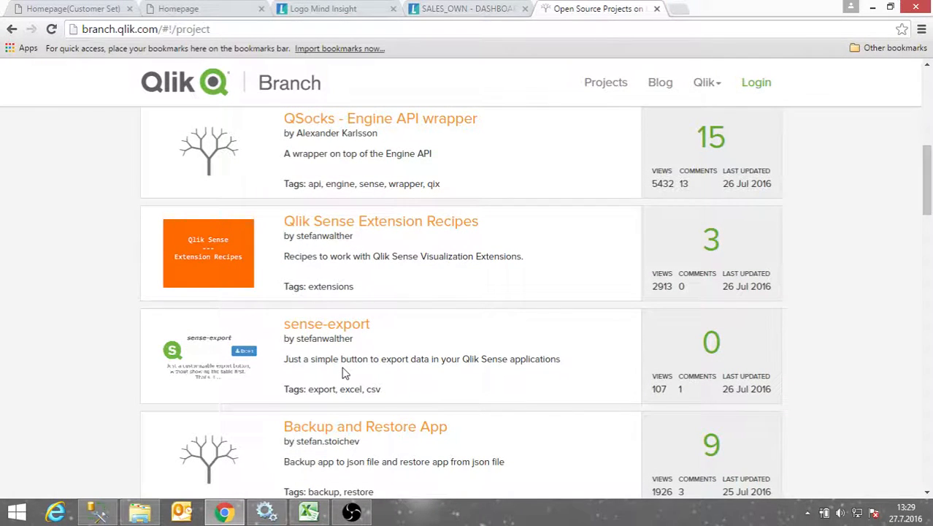
pyautogui.scroll(7, 380, 352)
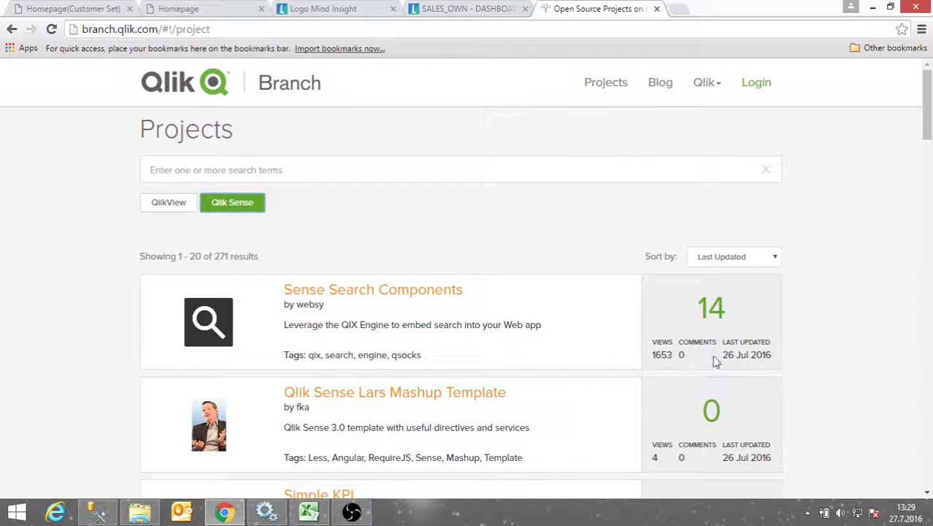
pyautogui.click(420, 292)
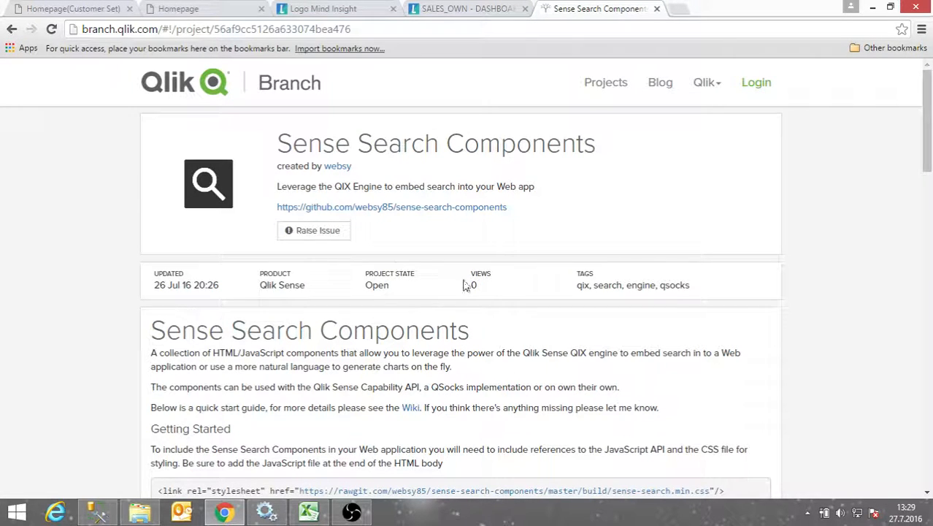
# Read and highlight the Getting Started instructions, then return to the SALES_OWN dashboard tab
pyautogui.scroll(-2, 552, 292)
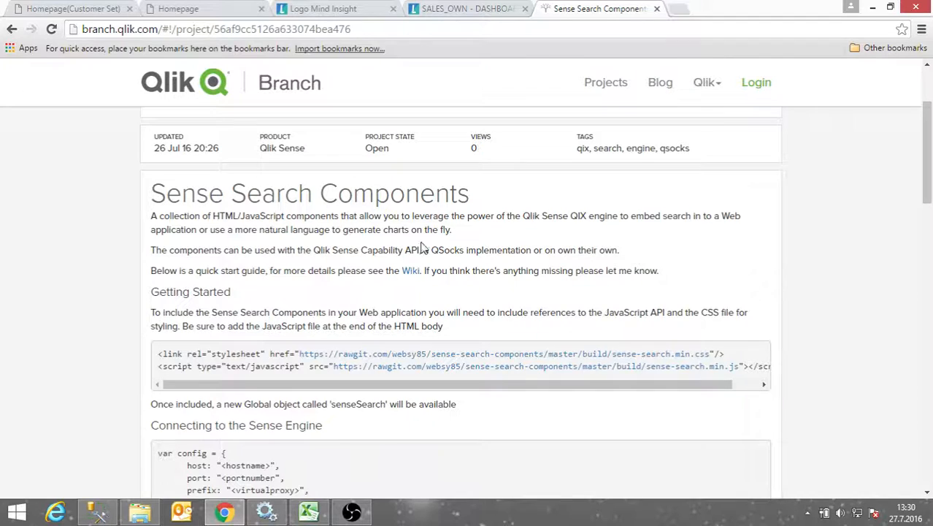
pyautogui.moveTo(443, 327); pyautogui.dragTo(146, 195)
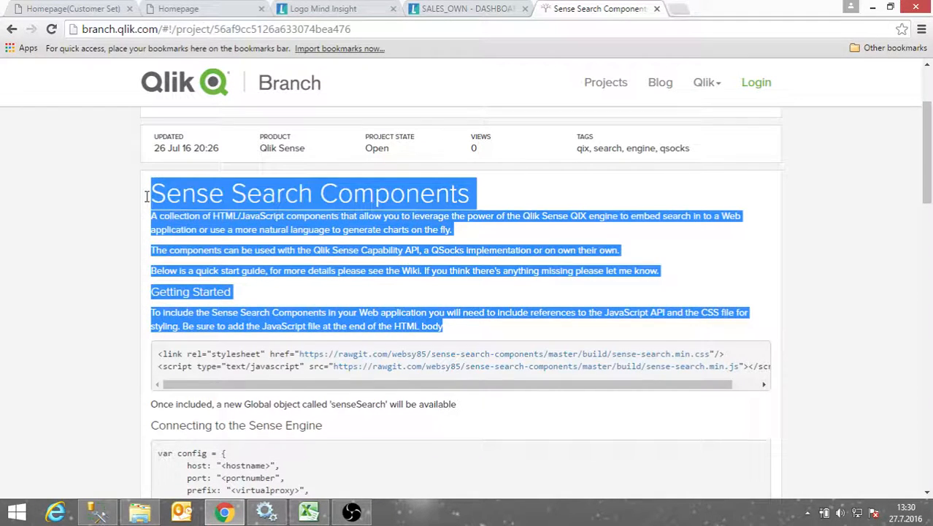
pyautogui.click(504, 330)
pyautogui.moveTo(497, 327); pyautogui.dragTo(148, 291)
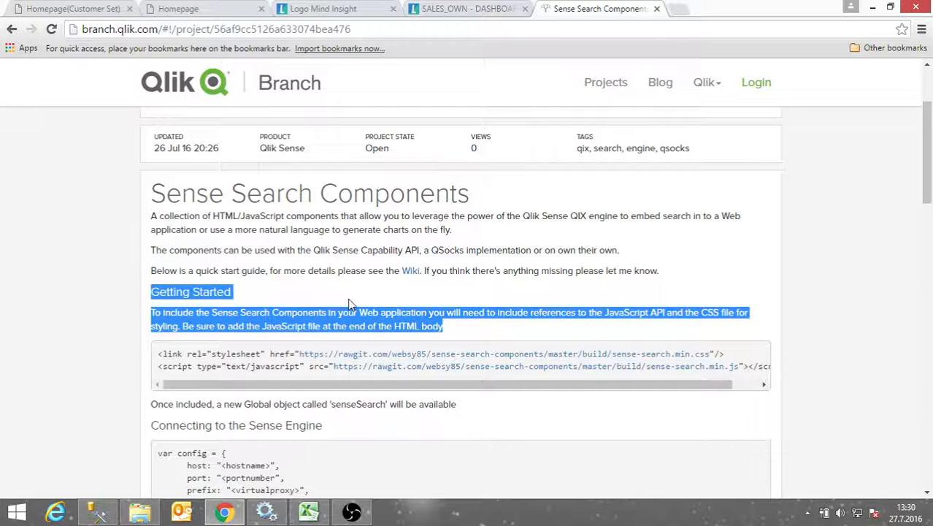
pyautogui.click(286, 294)
pyautogui.scroll(-2, 385, 293)
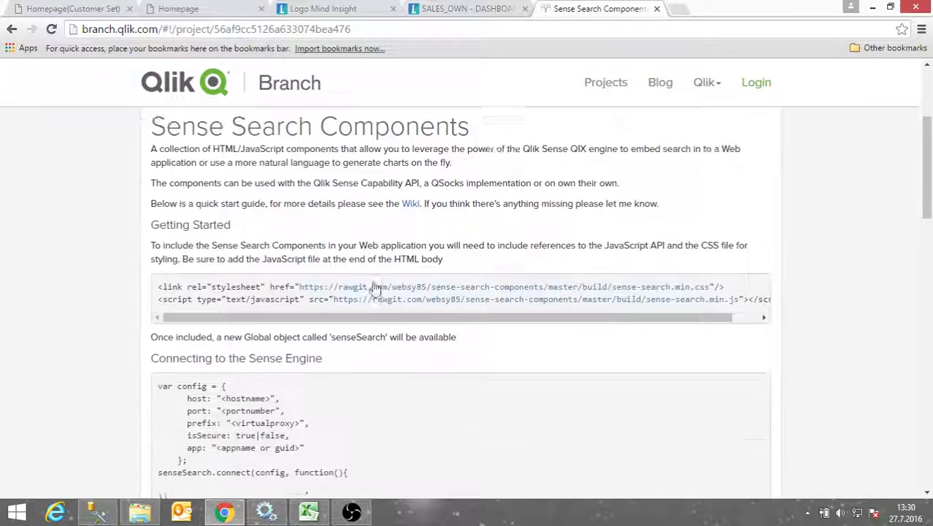
pyautogui.click(491, 10)
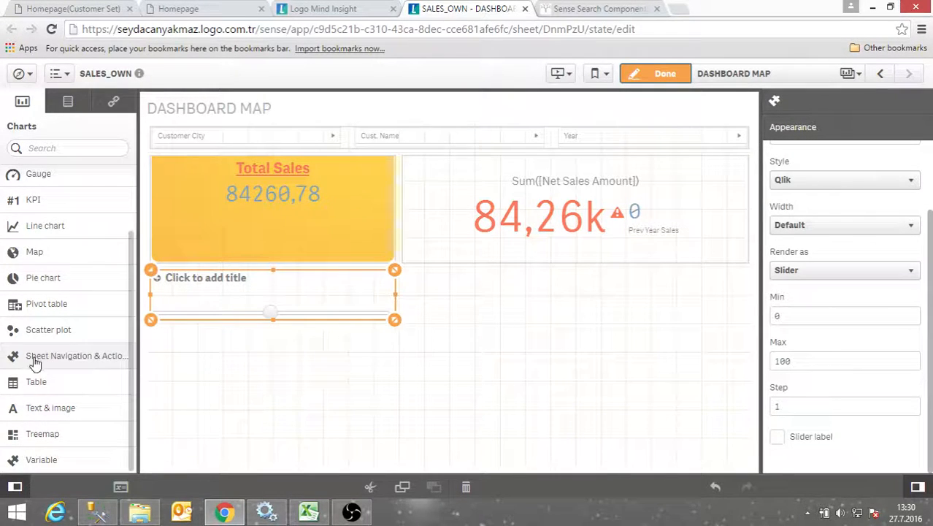
# Drop a Sheet Navigation & Actions button below the slider, targeting the DASHBOARD3 sheet
pyautogui.moveTo(42, 358); pyautogui.dragTo(223, 344)
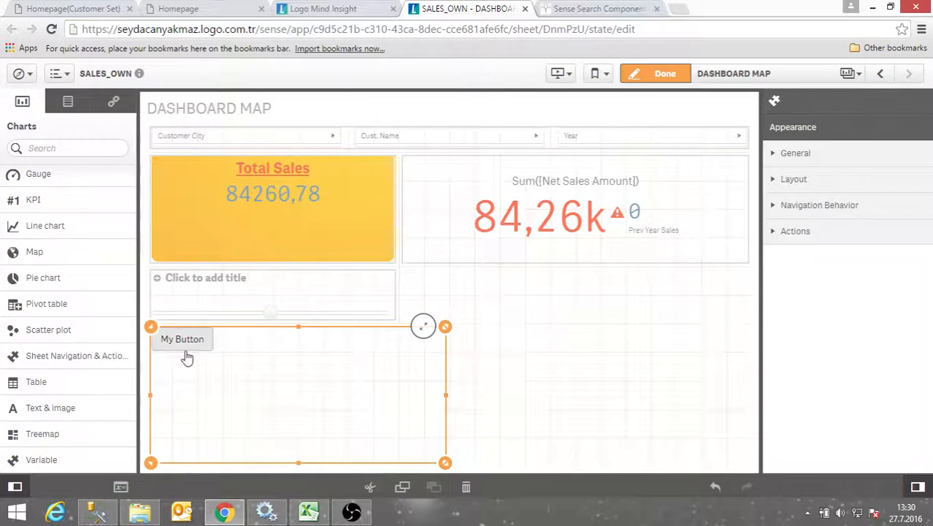
pyautogui.click(787, 205)
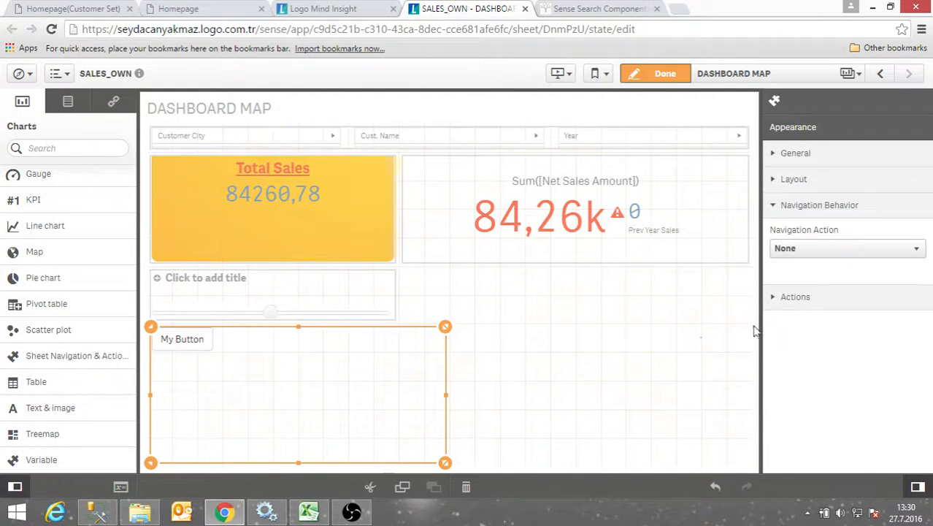
pyautogui.click(775, 300)
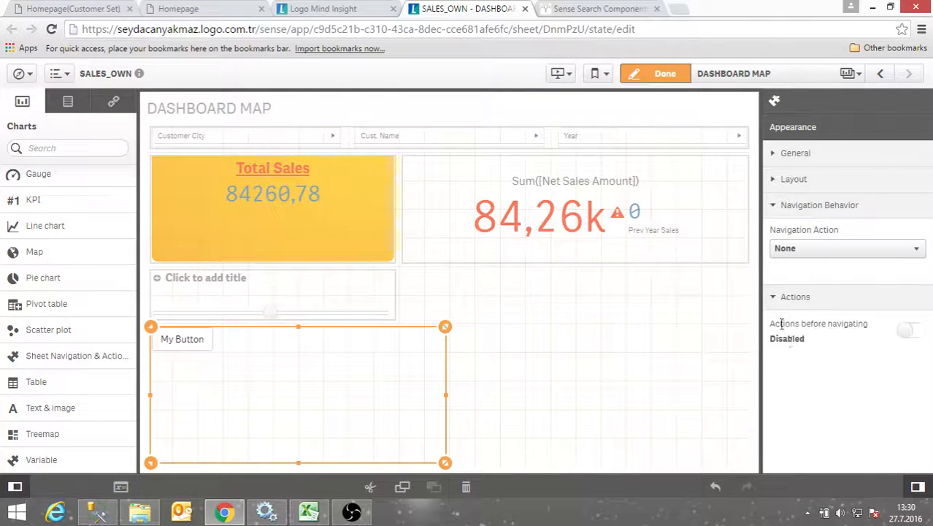
pyautogui.click(815, 247)
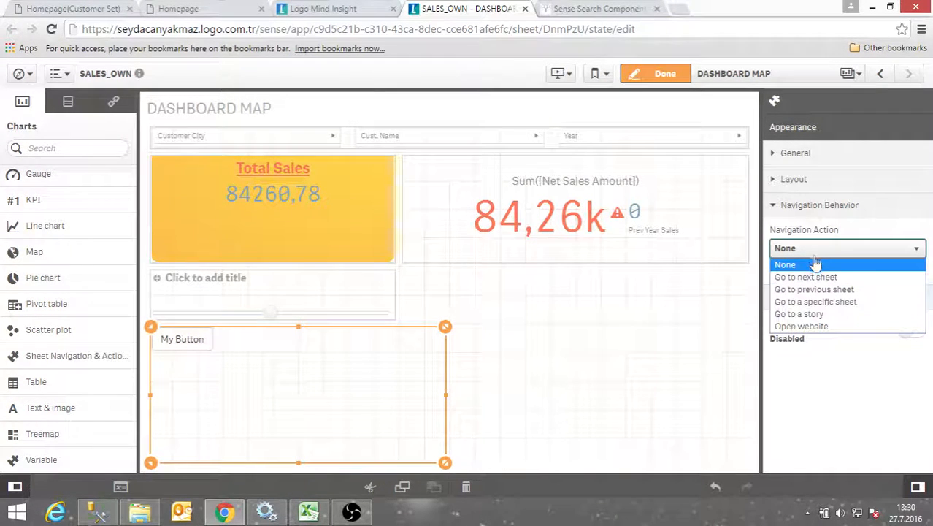
pyautogui.click(814, 301)
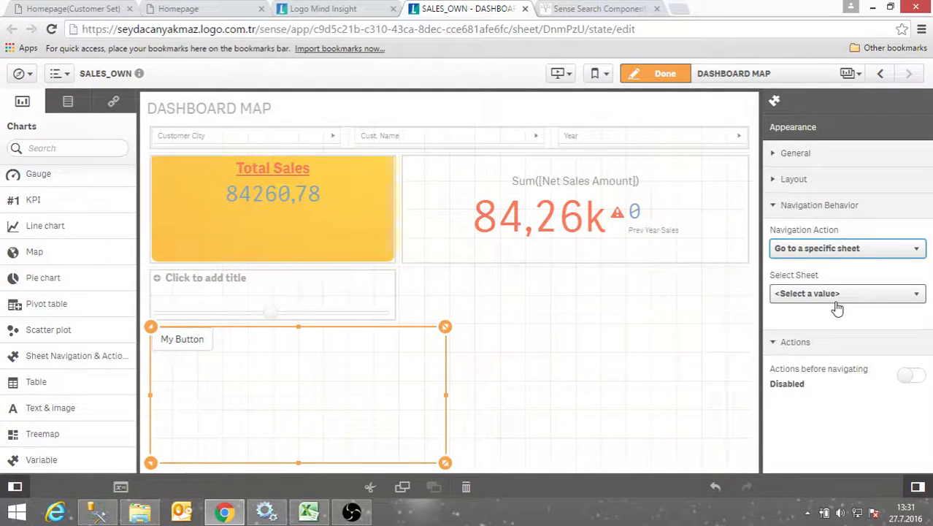
pyautogui.click(829, 294)
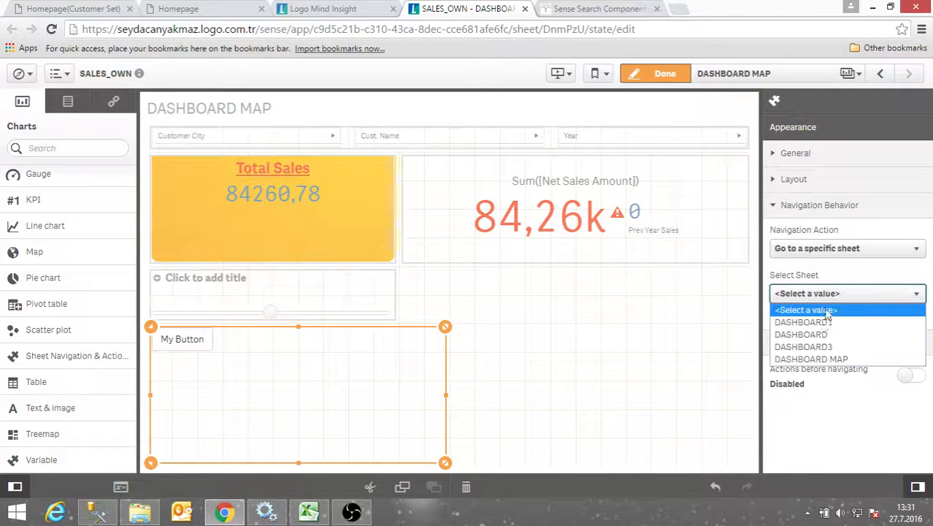
pyautogui.click(820, 349)
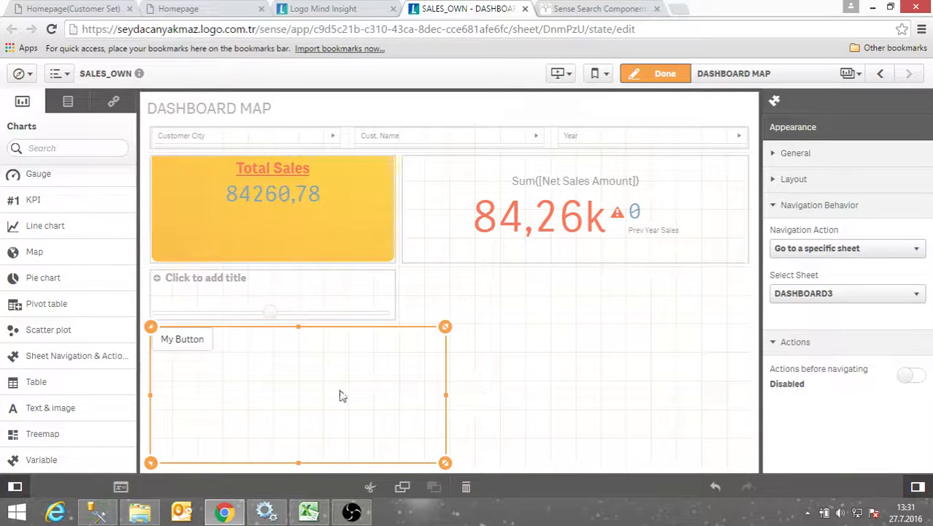
pyautogui.click(776, 206)
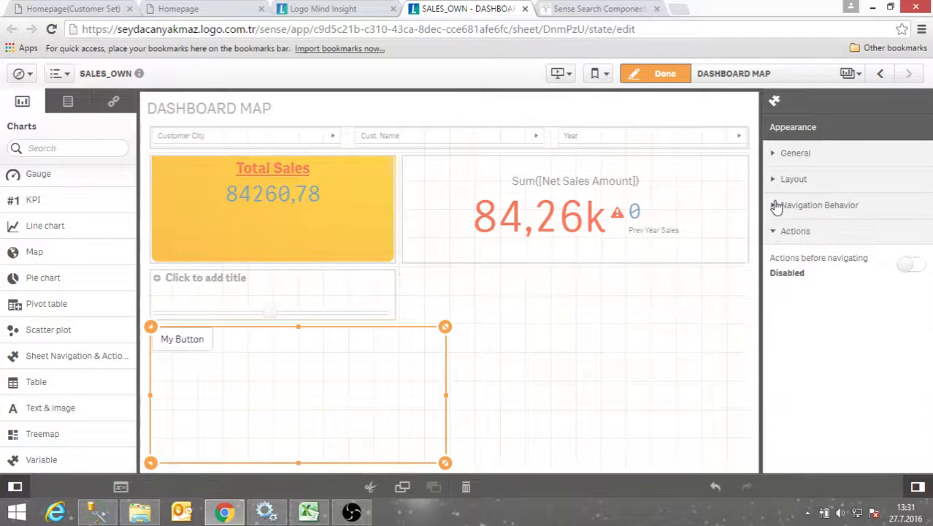
# Label the button 'Go To Dashboard 1' with Primary style and full width, and shrink it
pyautogui.click(779, 181)
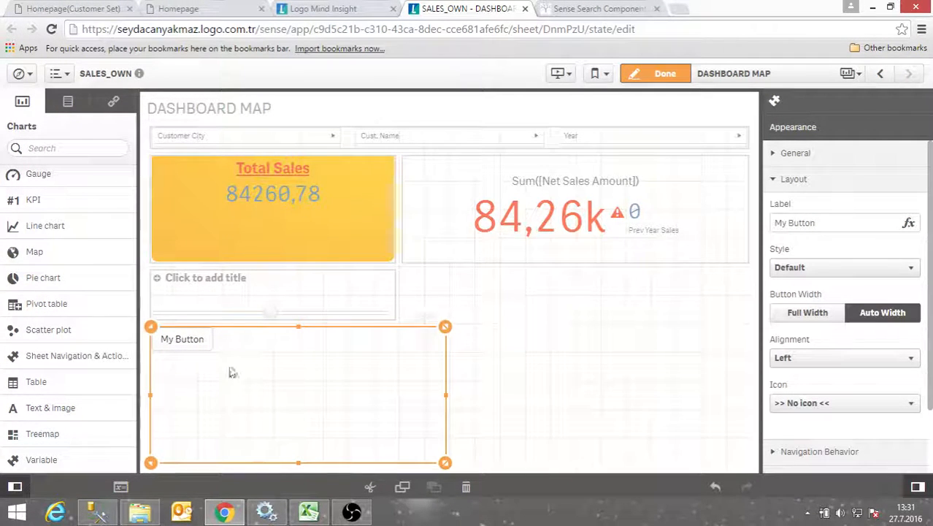
pyautogui.moveTo(835, 222); pyautogui.dragTo(695, 229)
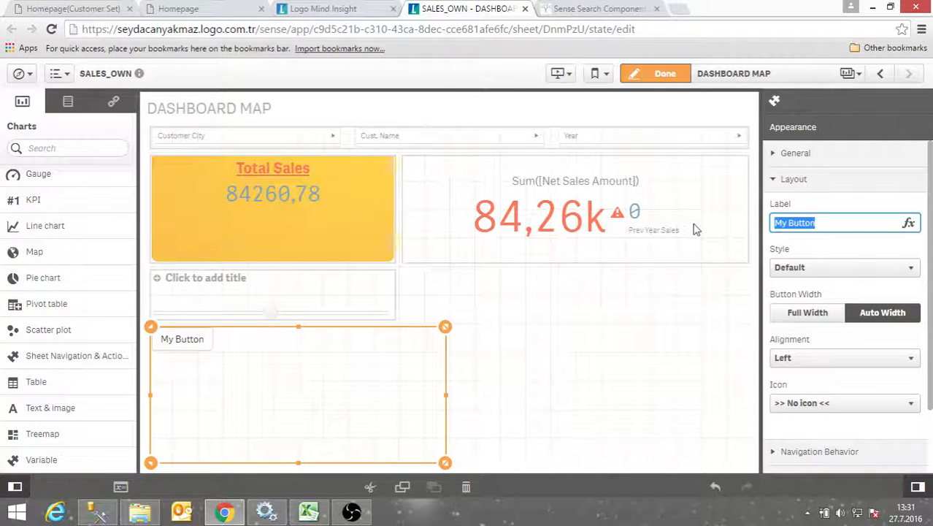
pyautogui.write('Go To Dash')
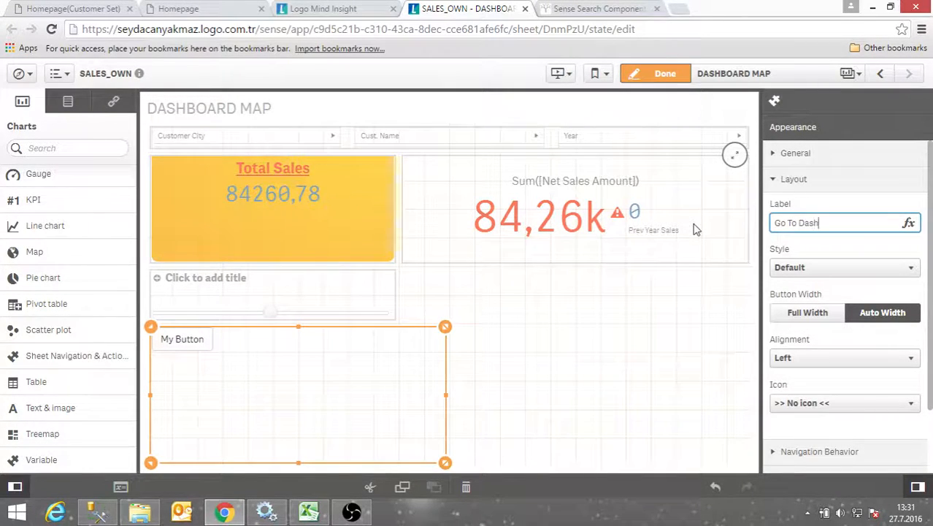
pyautogui.write('board 1')
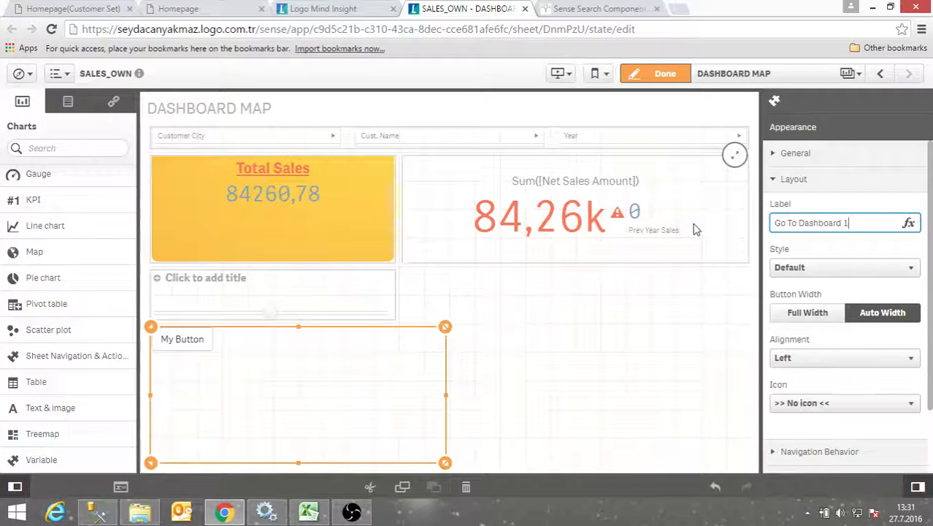
pyautogui.click(795, 267)
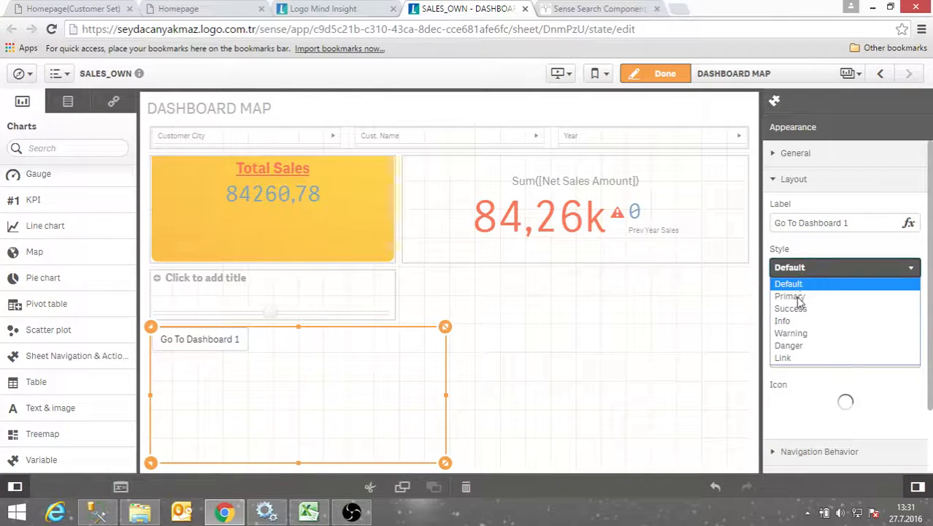
pyautogui.click(794, 297)
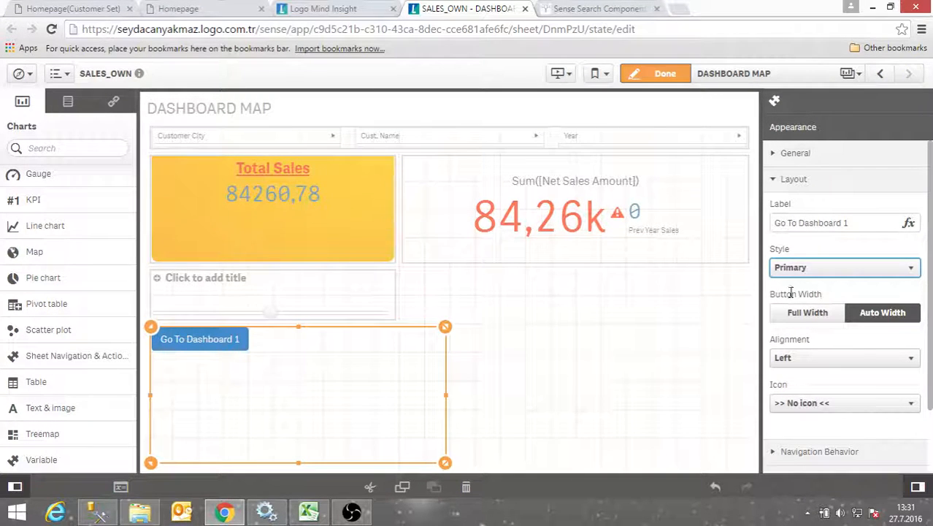
pyautogui.click(826, 312)
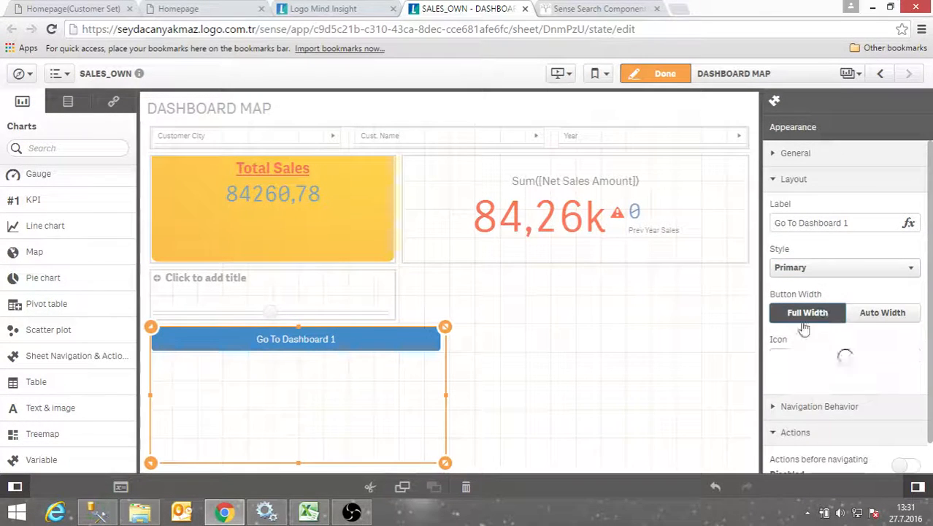
pyautogui.moveTo(299, 462); pyautogui.dragTo(306, 358)
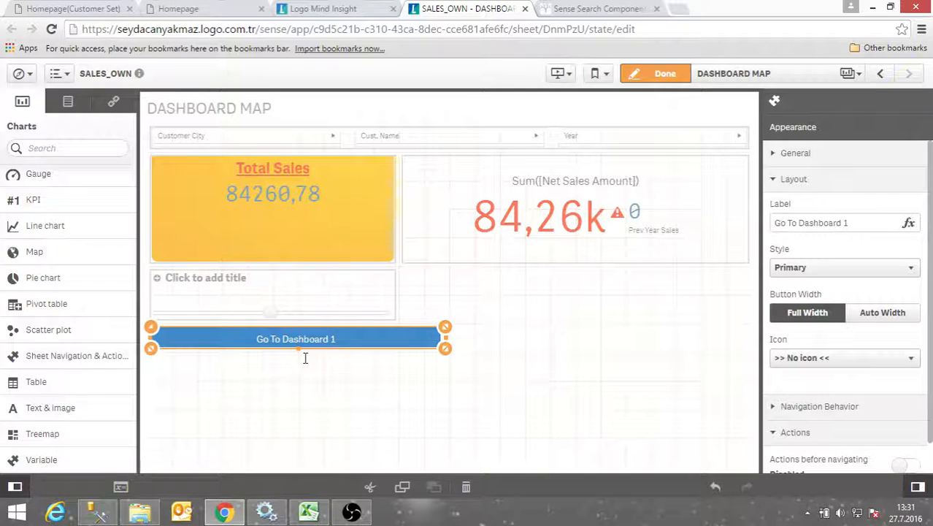
# Test the jump to DASHBOARD3, narrow the button on DASHBOARD MAP, then open My work
pyautogui.click(657, 73)
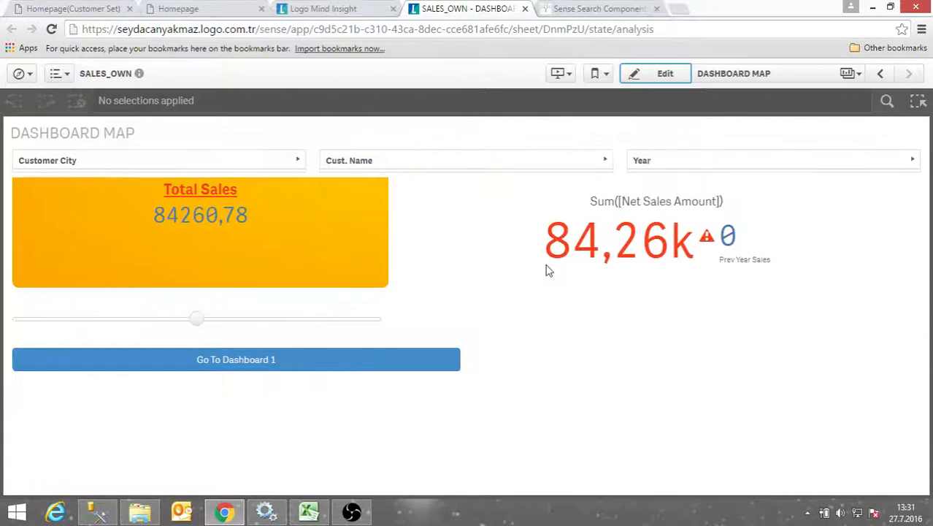
pyautogui.click(232, 365)
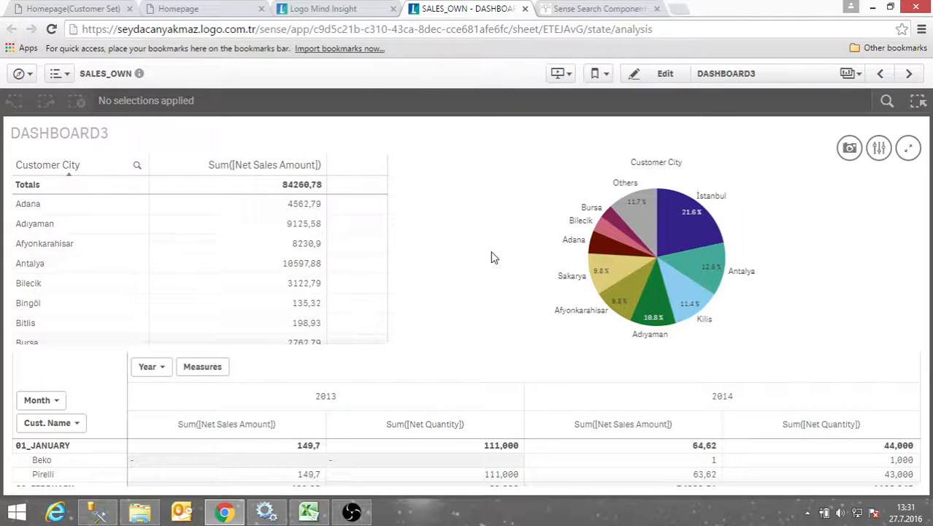
pyautogui.click(663, 76)
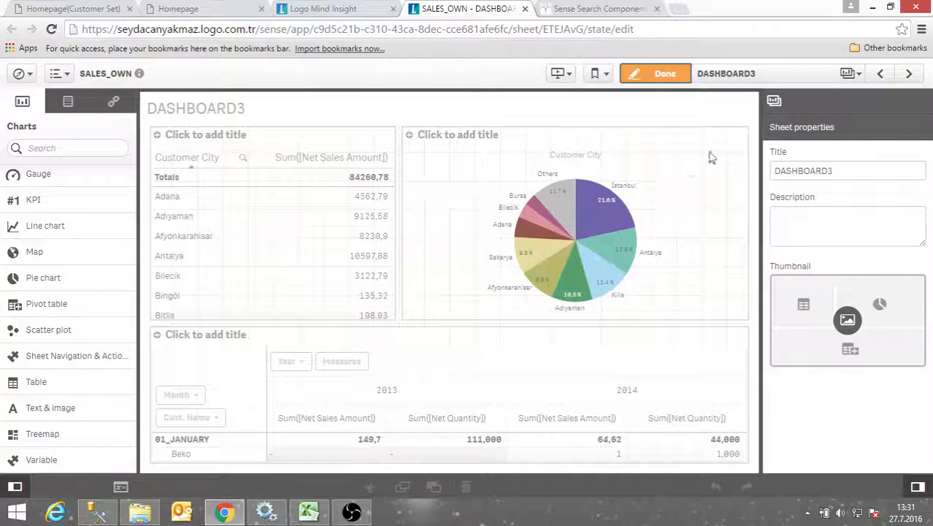
pyautogui.click(848, 73)
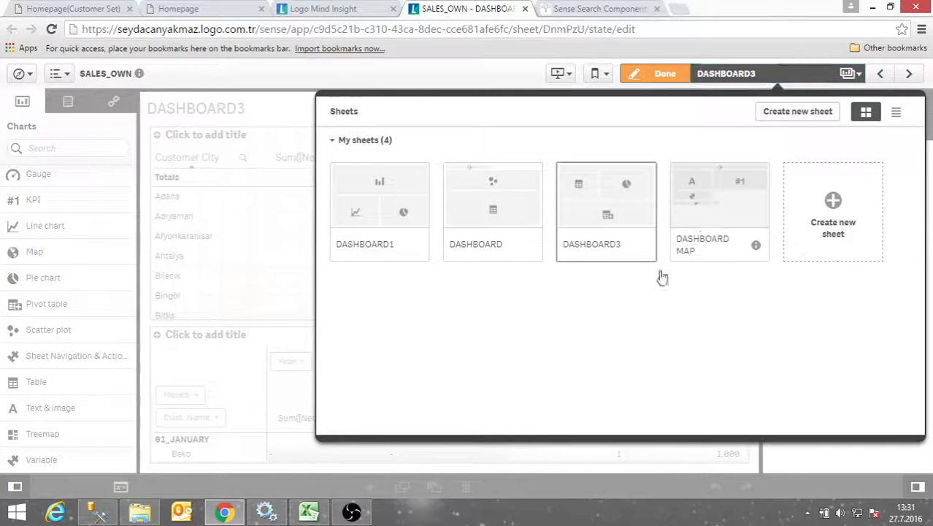
pyautogui.click(701, 219)
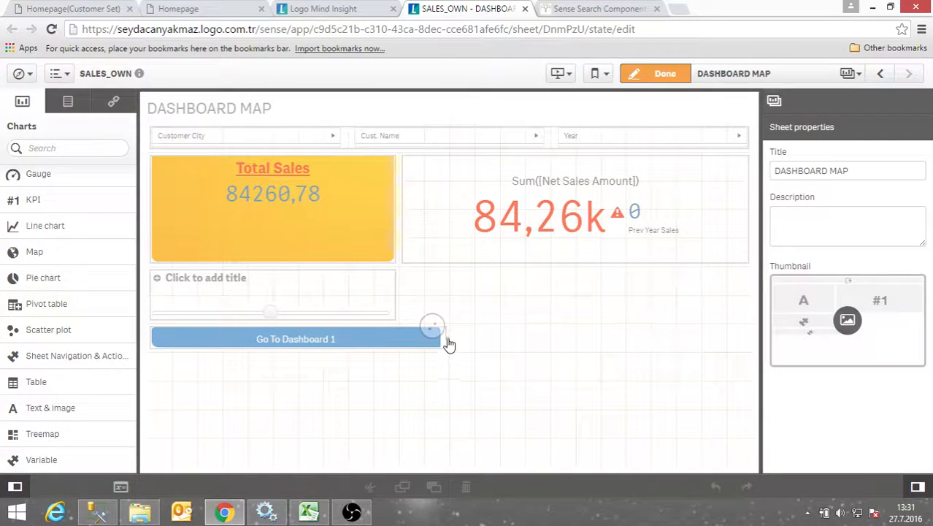
pyautogui.moveTo(449, 344); pyautogui.dragTo(395, 344)
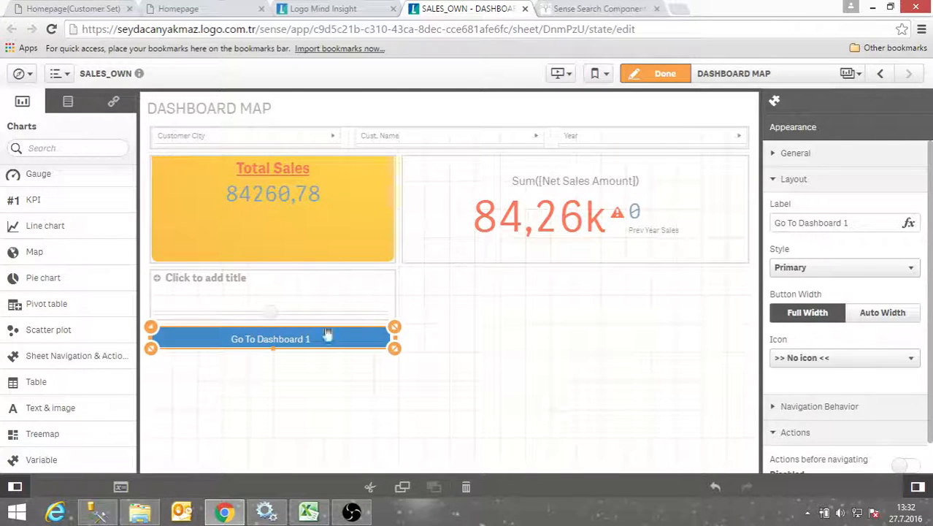
pyautogui.click(438, 352)
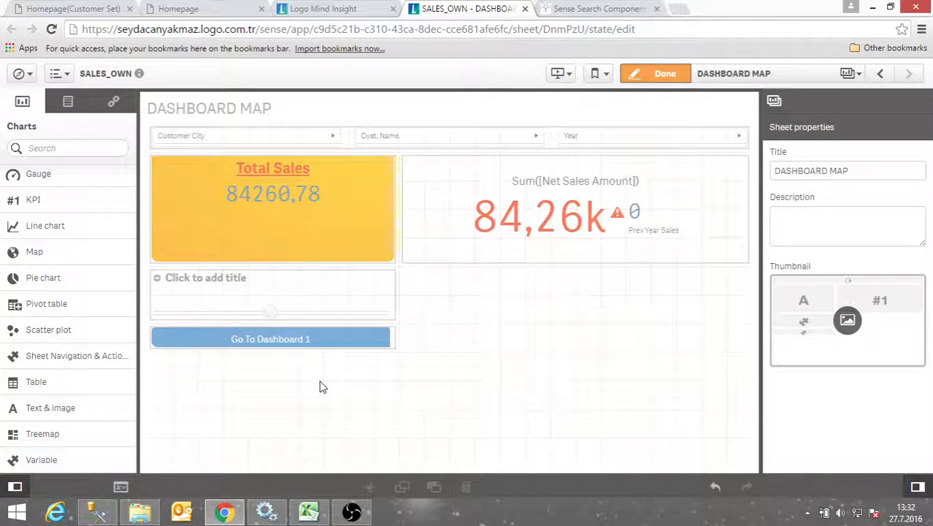
pyautogui.click(316, 10)
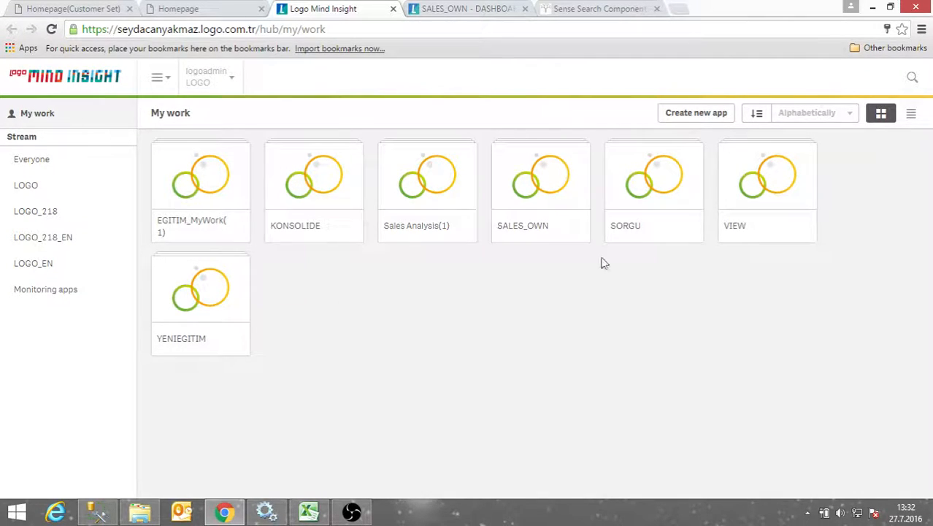
# Create a new app called VIEW_EN from the hub and open it
pyautogui.click(705, 117)
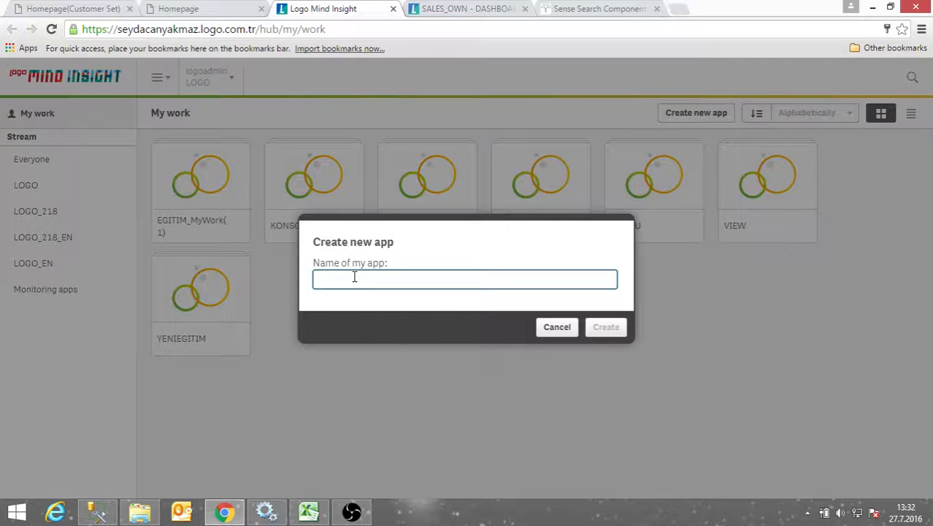
pyautogui.write('VIEW_EN')
pyautogui.click(605, 329)
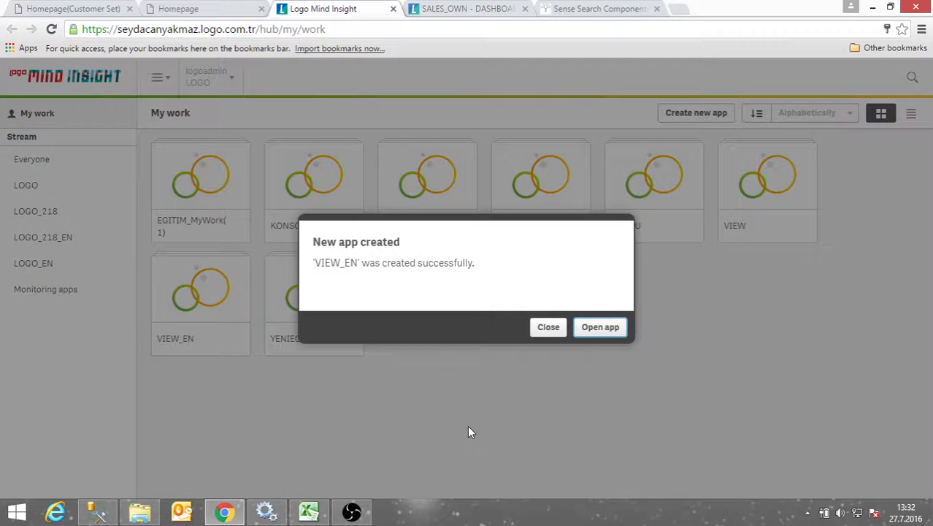
pyautogui.click(619, 330)
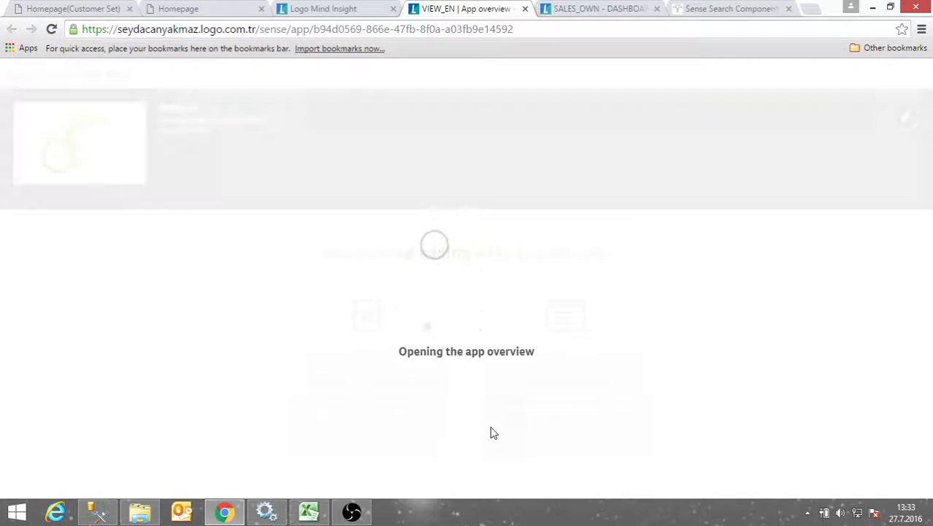
# In the Data load editor, replace Ocak and Şubat with January and February in LongMonthNames
pyautogui.click(558, 337)
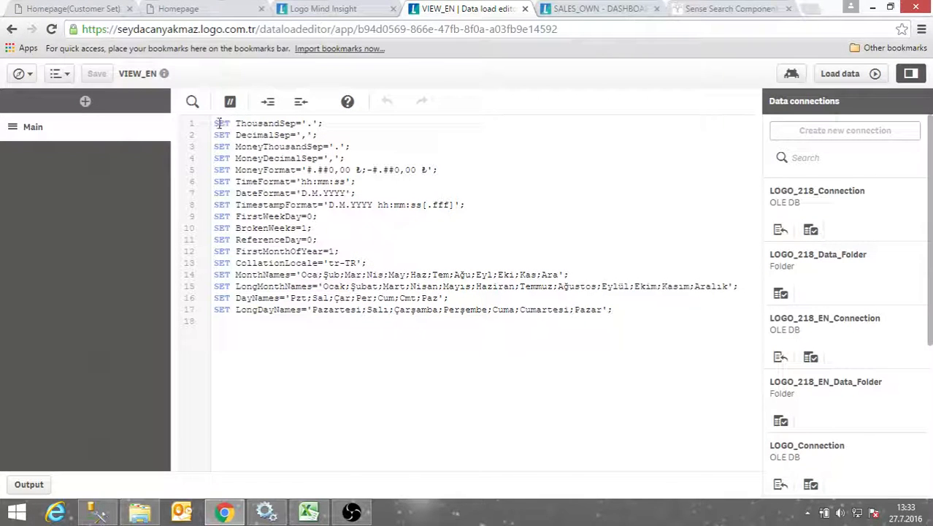
pyautogui.moveTo(214, 122); pyautogui.dragTo(624, 318)
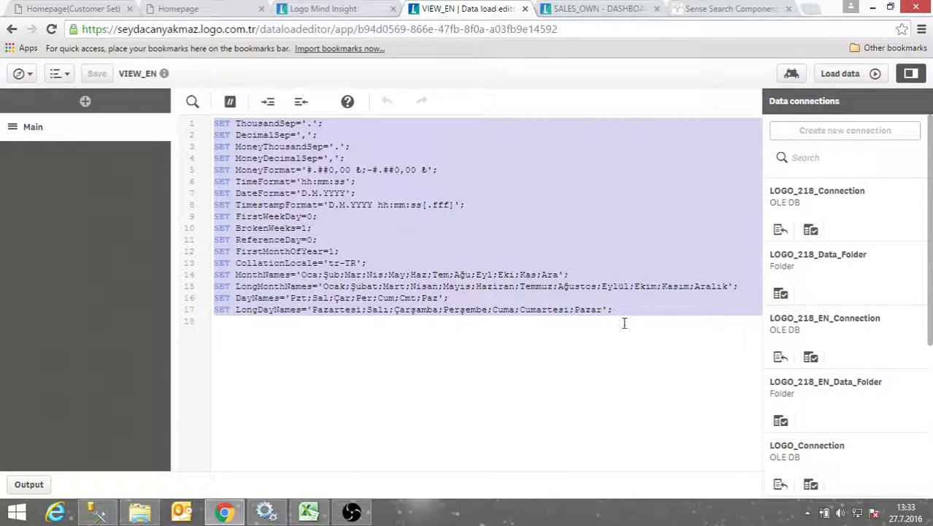
pyautogui.click(624, 323)
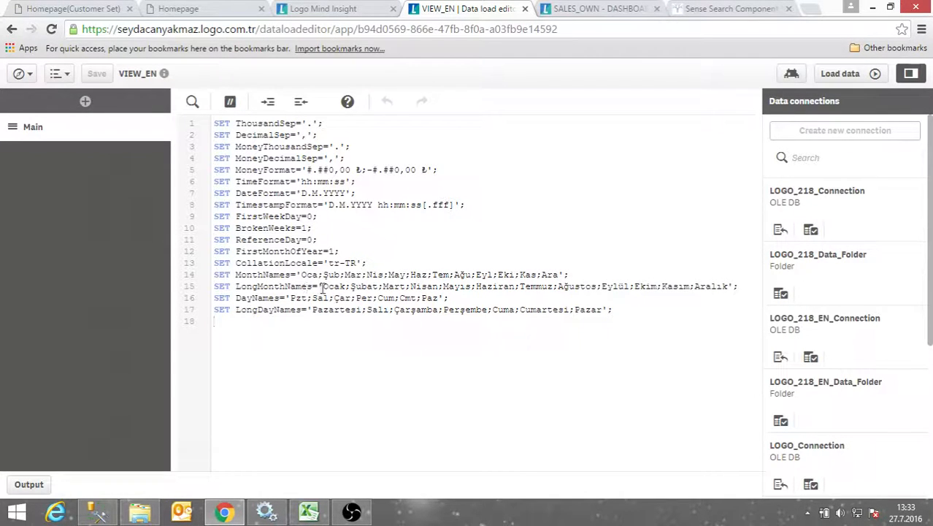
pyautogui.moveTo(323, 286); pyautogui.dragTo(345, 286)
pyautogui.write('January')
pyautogui.doubleClick(380, 286)
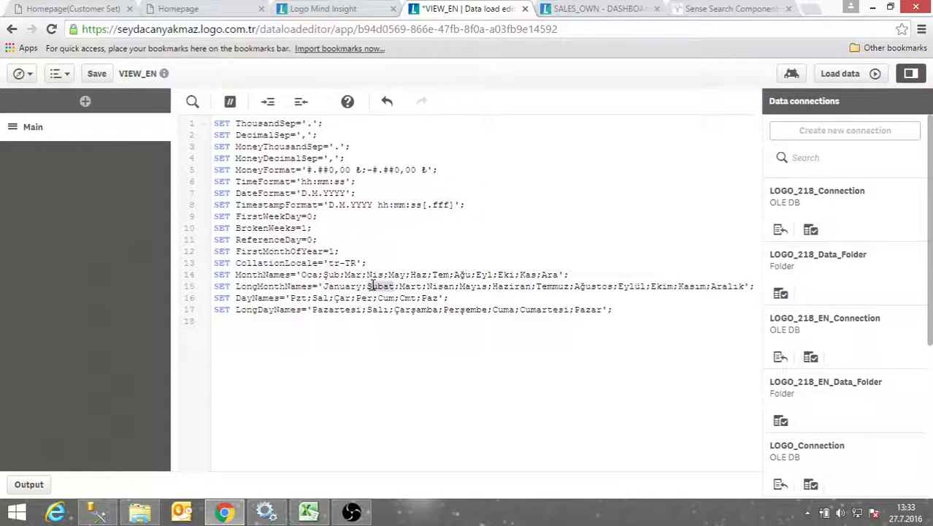
pyautogui.write('Februa')
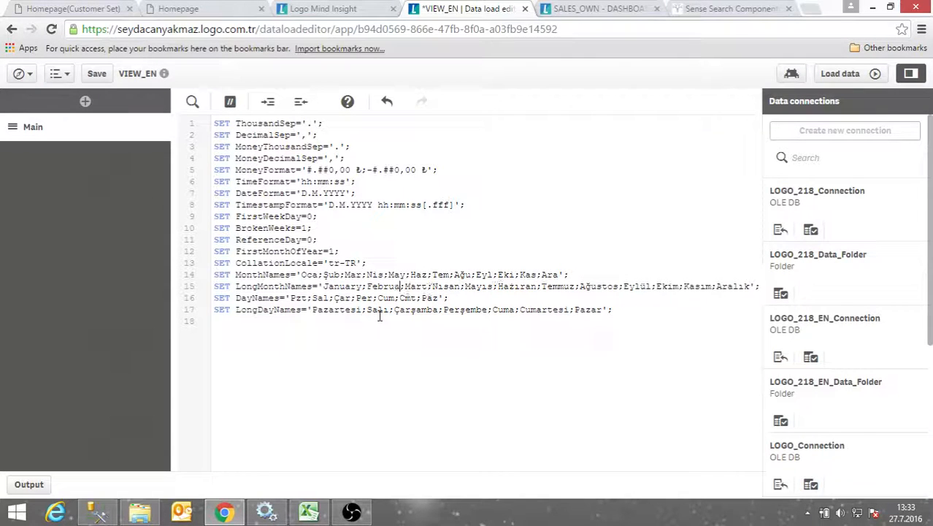
pyautogui.write('ry')
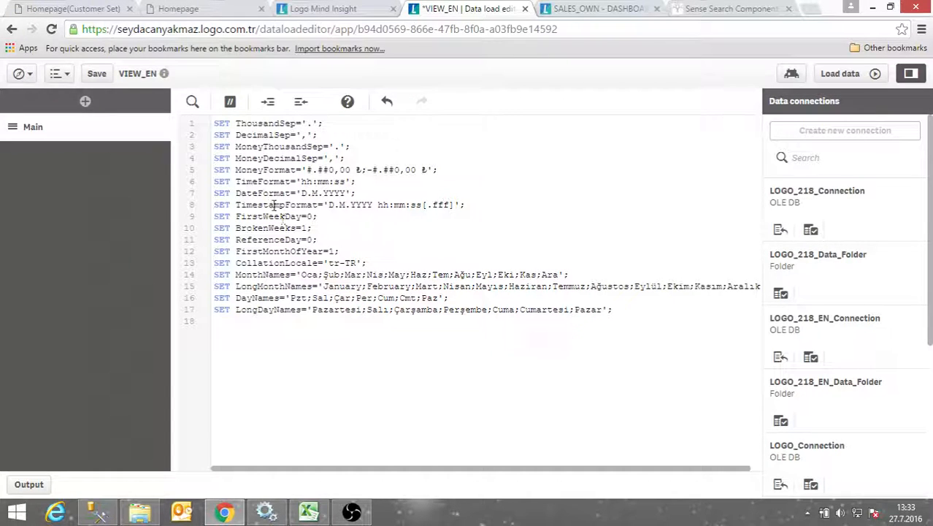
# Change the DateFormat separators from dots to slashes, making it D/M/YYYY
pyautogui.click(312, 193)
pyautogui.press('BackSpace')
pyautogui.write('/')
pyautogui.press('Right')
pyautogui.press('Right')
pyautogui.write('/')
# Add empty lines at the script's end and select data from LOGO_EN_Connection
pyautogui.press('Return')
pyautogui.press('Return')
pyautogui.scroll(-3, 823, 354)
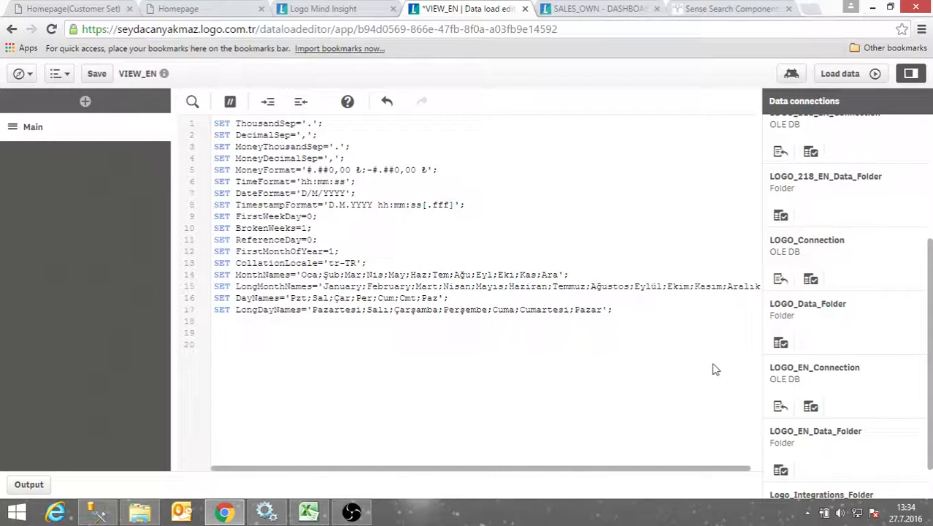
pyautogui.scroll(-1, 797, 356)
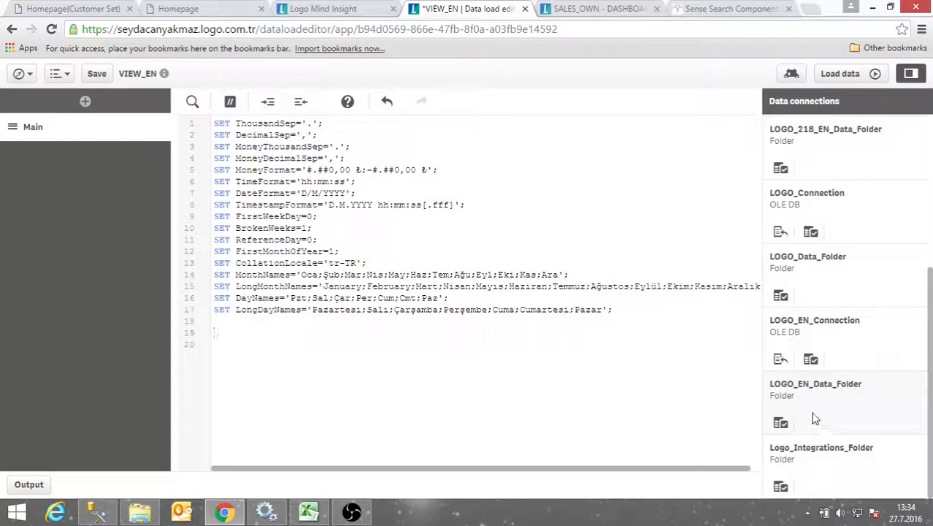
pyautogui.click(808, 364)
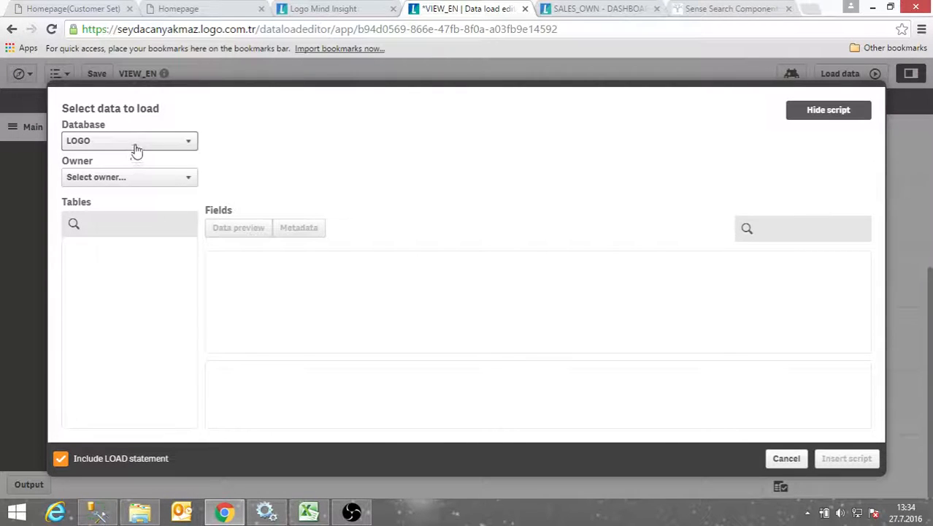
# Choose owner dbo, filter tables by YNTM_SATISL, and tick BI_V_002_01_YNTM_SATISLAR
pyautogui.click(131, 184)
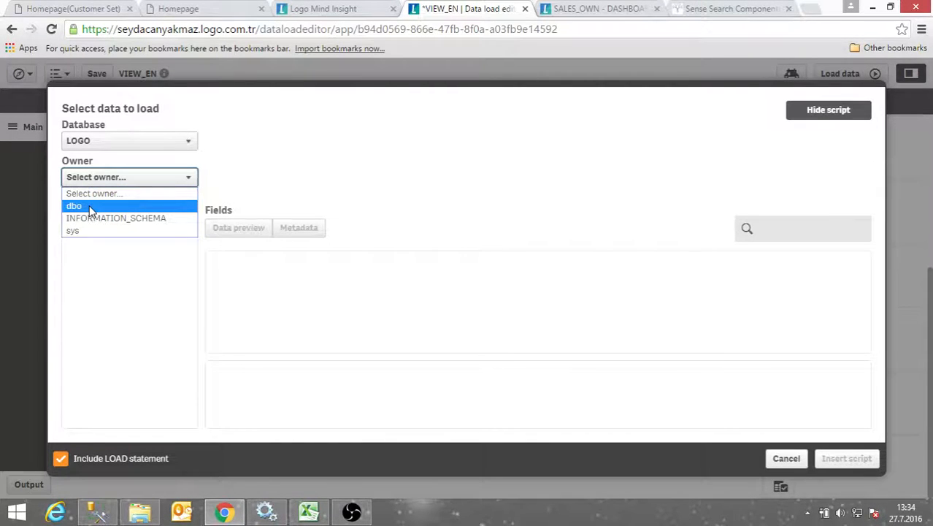
pyautogui.click(92, 210)
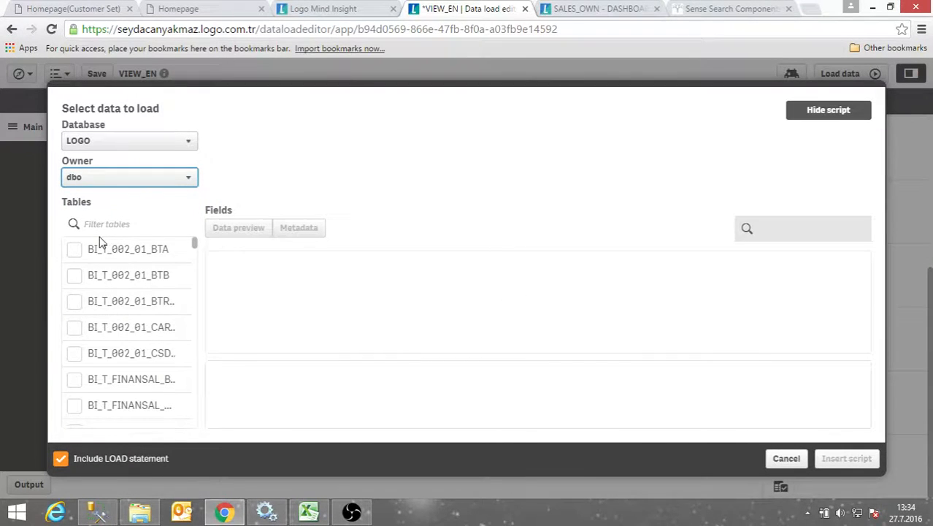
pyautogui.click(101, 224)
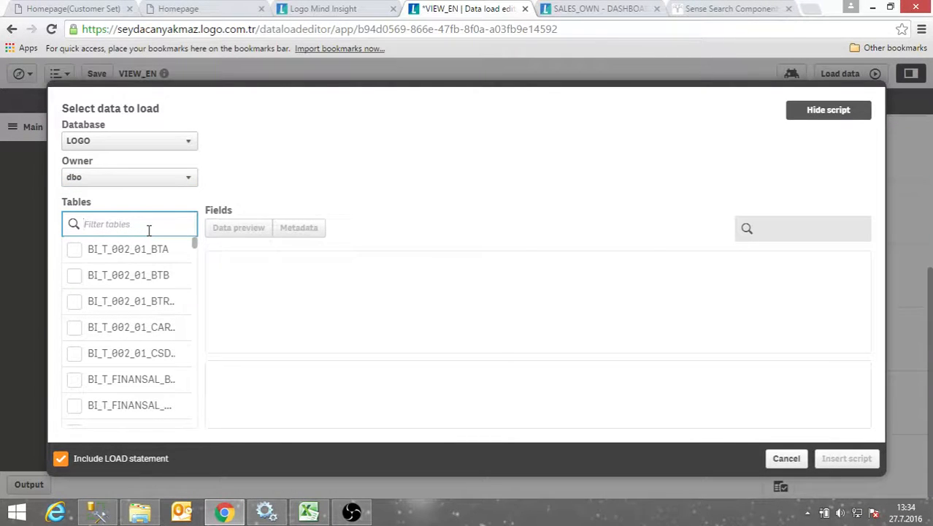
pyautogui.write('YNTM')
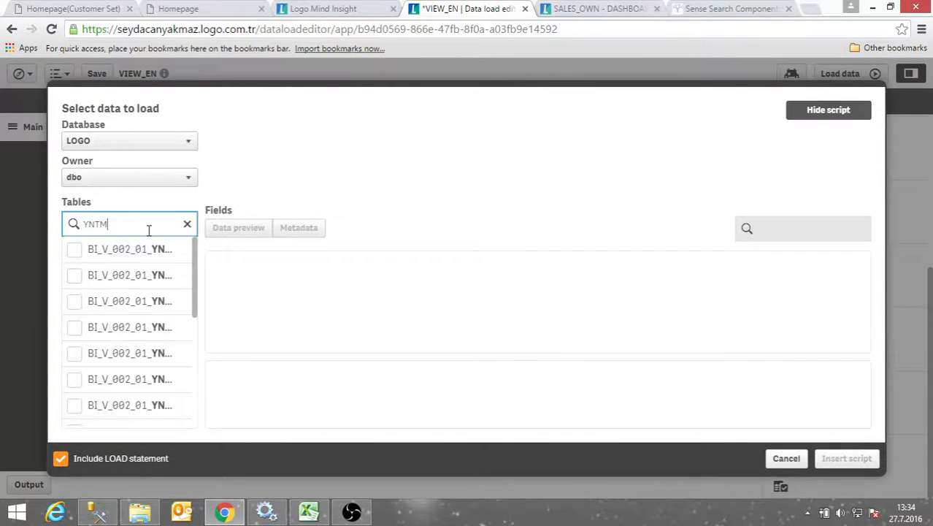
pyautogui.write('_SATISLAR')
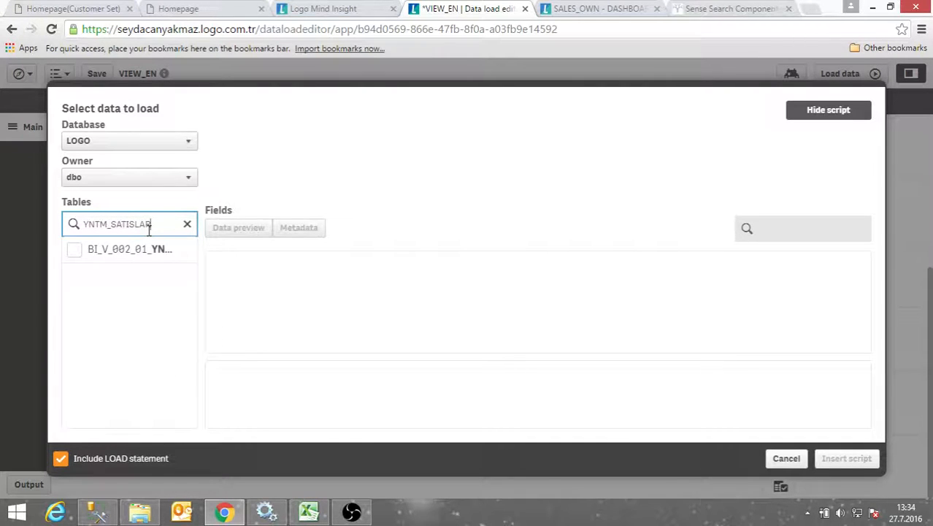
pyautogui.click(74, 249)
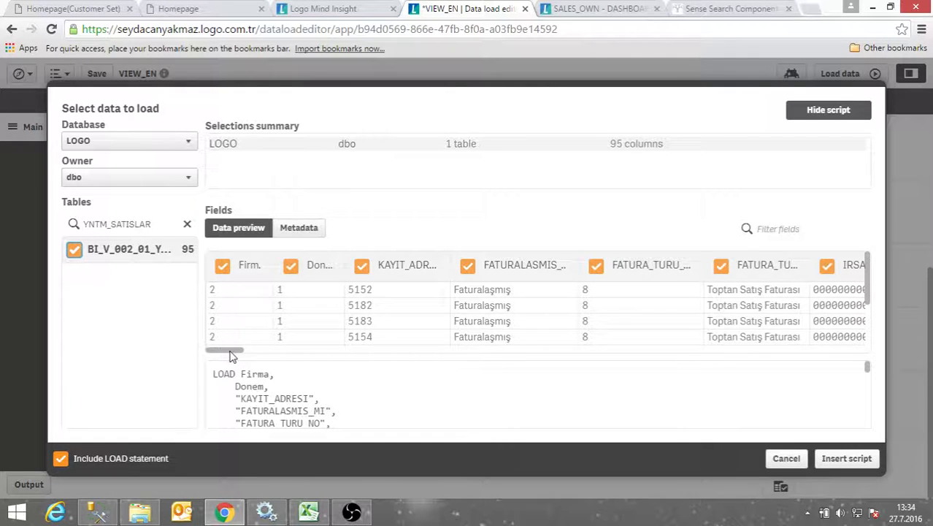
# Rename the Firma column to Firm and Donem to Period
pyautogui.moveTo(232, 354); pyautogui.dragTo(287, 360)
pyautogui.moveTo(309, 358); pyautogui.dragTo(212, 361)
pyautogui.click(240, 264)
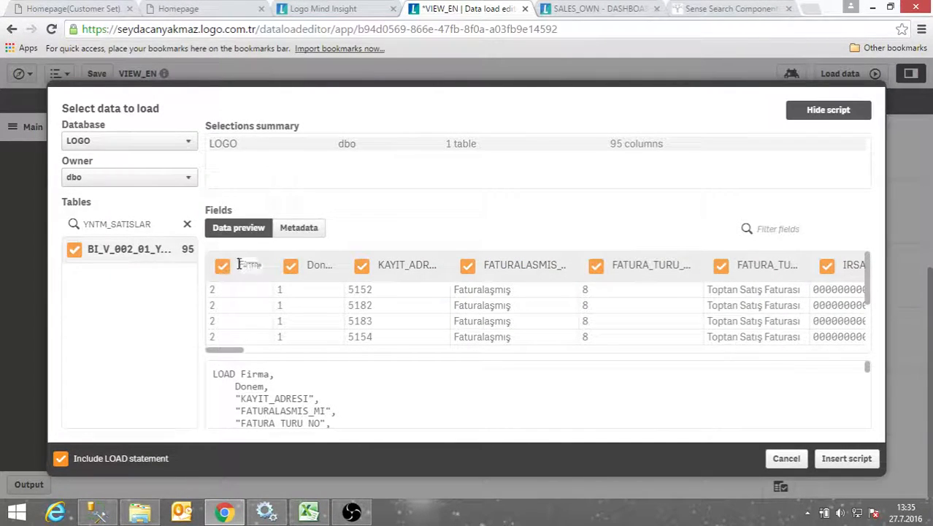
pyautogui.moveTo(240, 264); pyautogui.dragTo(262, 269)
pyautogui.write('Firm')
pyautogui.click(322, 267)
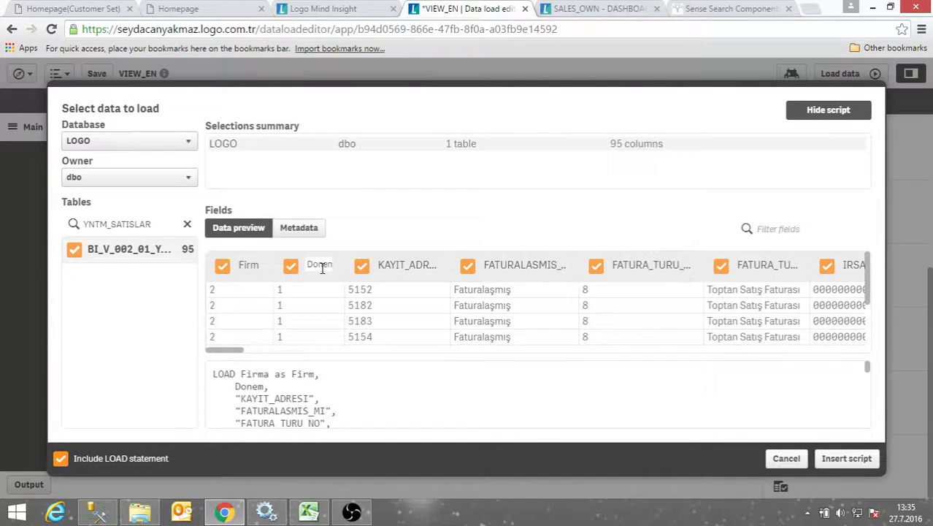
pyautogui.doubleClick(322, 268)
pyautogui.write('Per...')
# Rename KAYIT_ADRESI to RecordAddress, re-include that column, and insert the generated script
pyautogui.click(423, 263)
pyautogui.moveTo(373, 270); pyautogui.dragTo(443, 273)
pyautogui.write('REco')
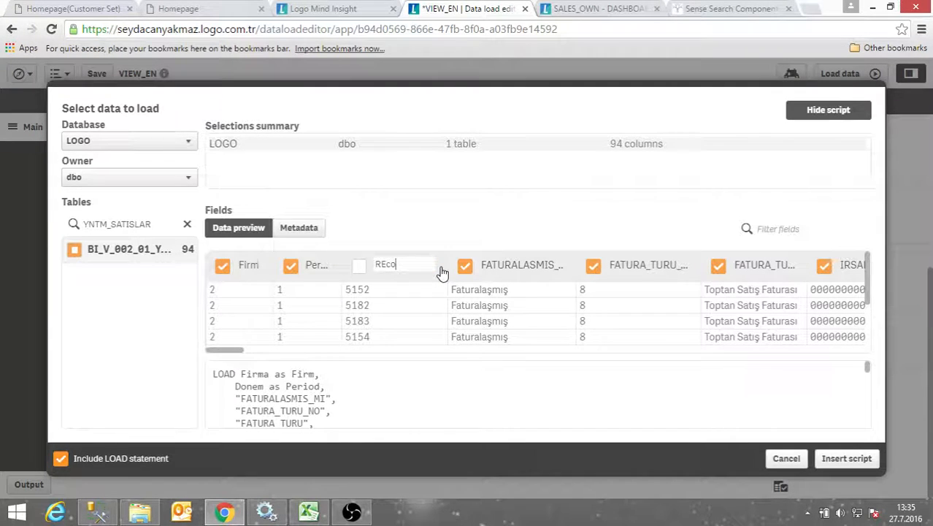
pyautogui.press('BackSpace')
pyautogui.press('BackSpace')
pyautogui.press('BackSpace')
pyautogui.write('ecordAddress')
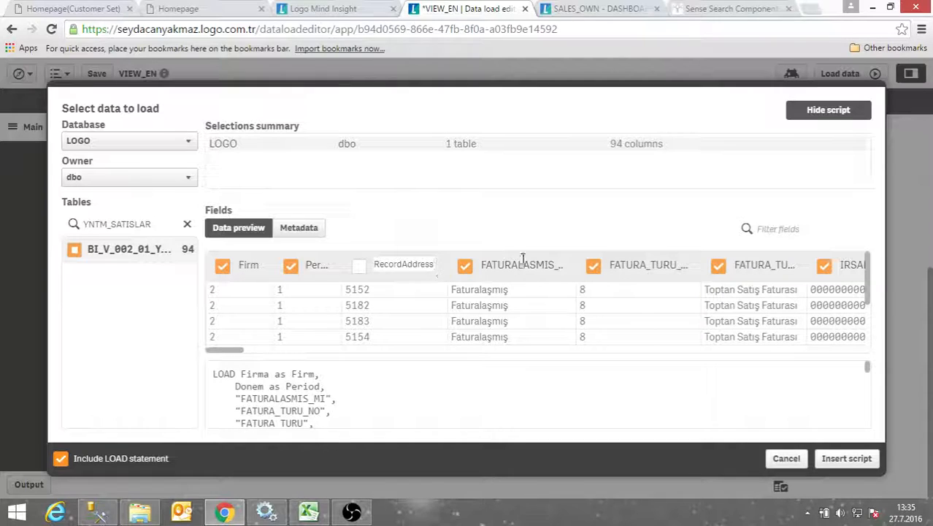
pyautogui.click(560, 266)
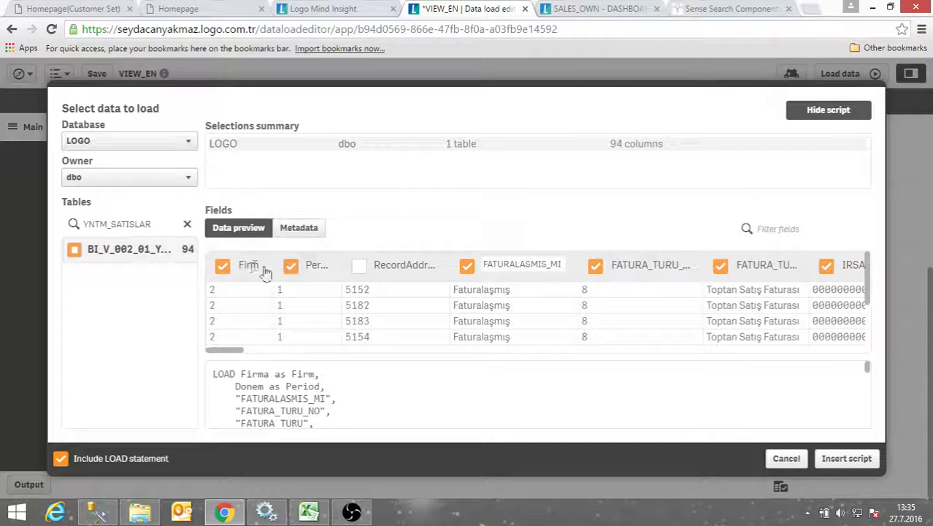
pyautogui.click(243, 376)
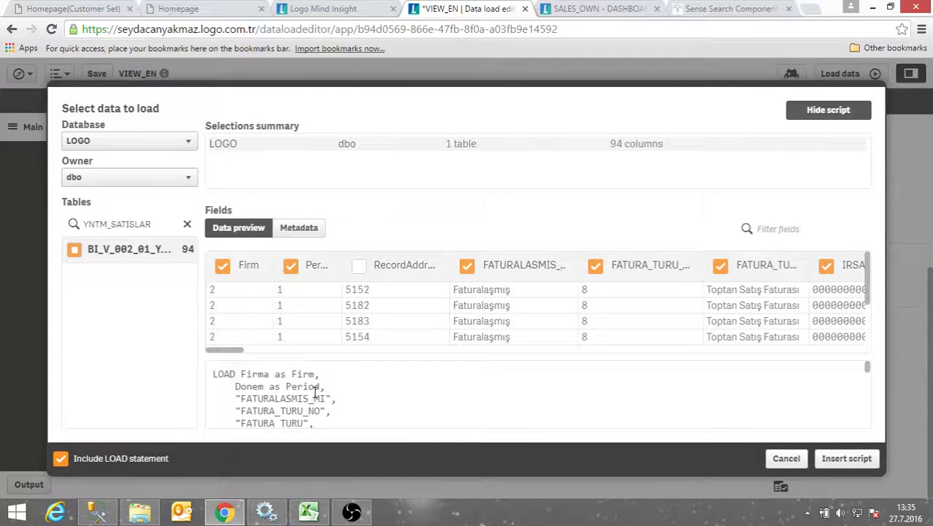
pyautogui.scroll(-2, 311, 393)
pyautogui.scroll(2, 273, 398)
pyautogui.click(359, 265)
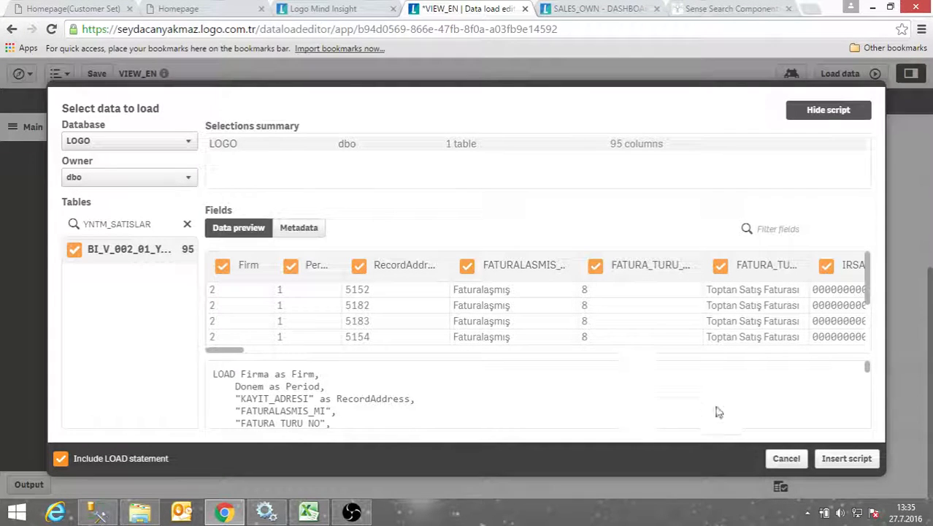
pyautogui.click(857, 466)
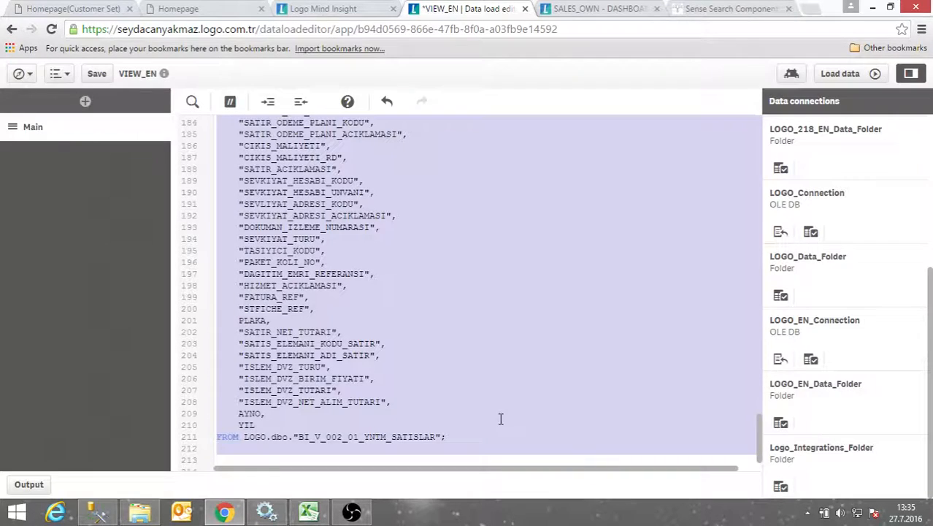
# Review the inserted YNTM_SATISLAR LOAD and SQL SELECT script and highlight the SQL SELECT part
pyautogui.scroll(7, 467, 416)
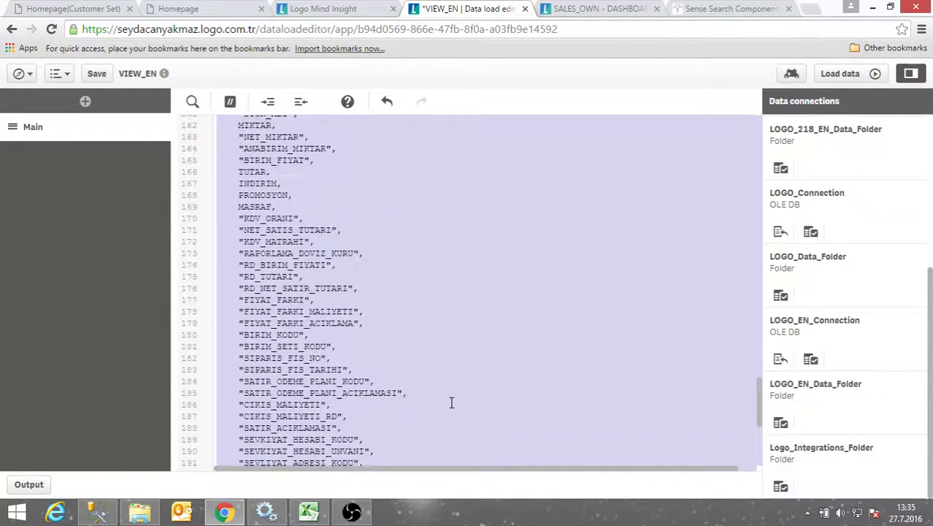
pyautogui.scroll(13, 457, 378)
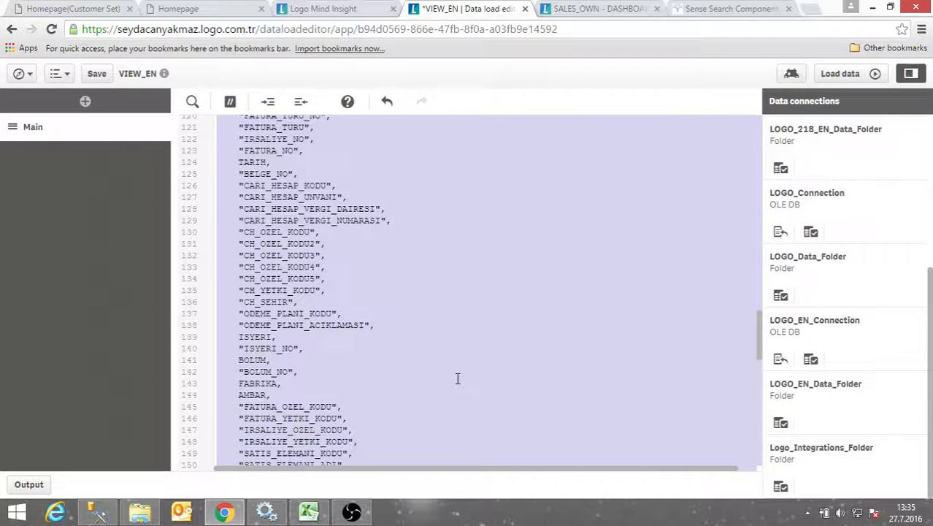
pyautogui.scroll(14, 457, 377)
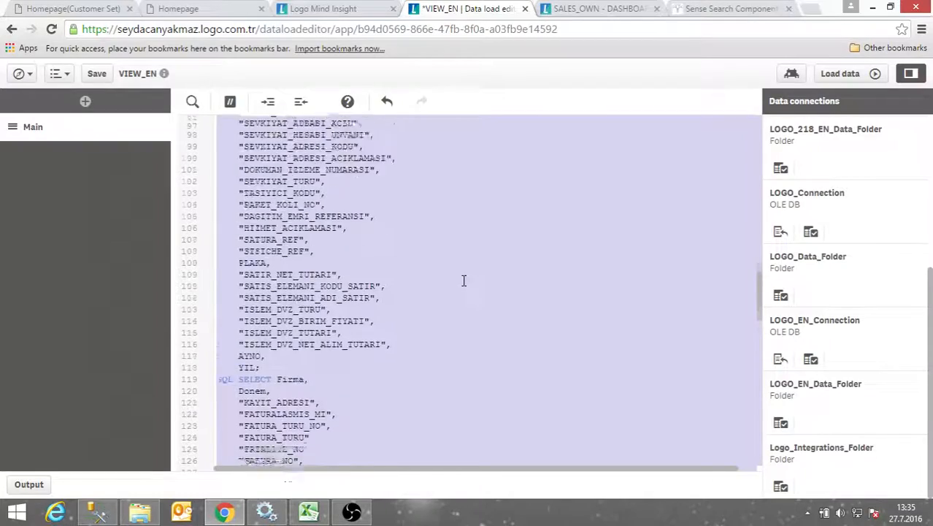
pyautogui.scroll(-18, 462, 286)
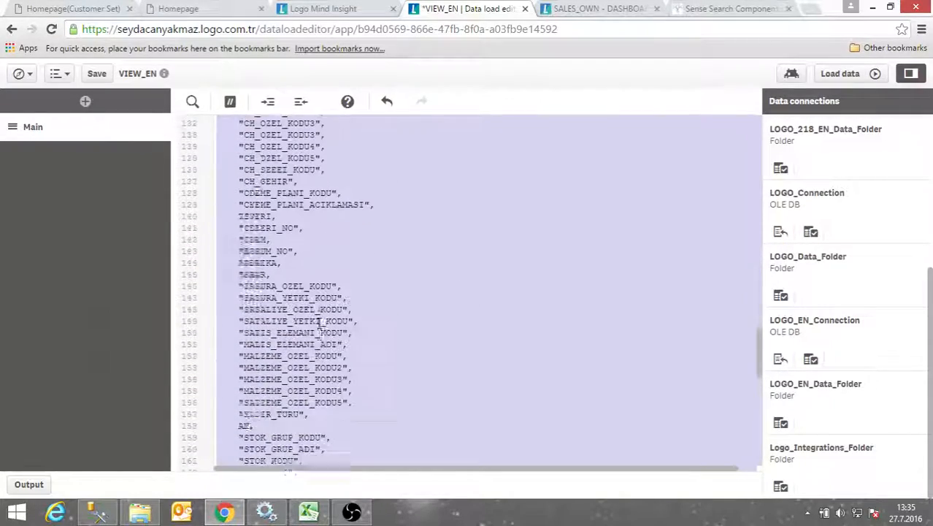
pyautogui.scroll(4, 299, 330)
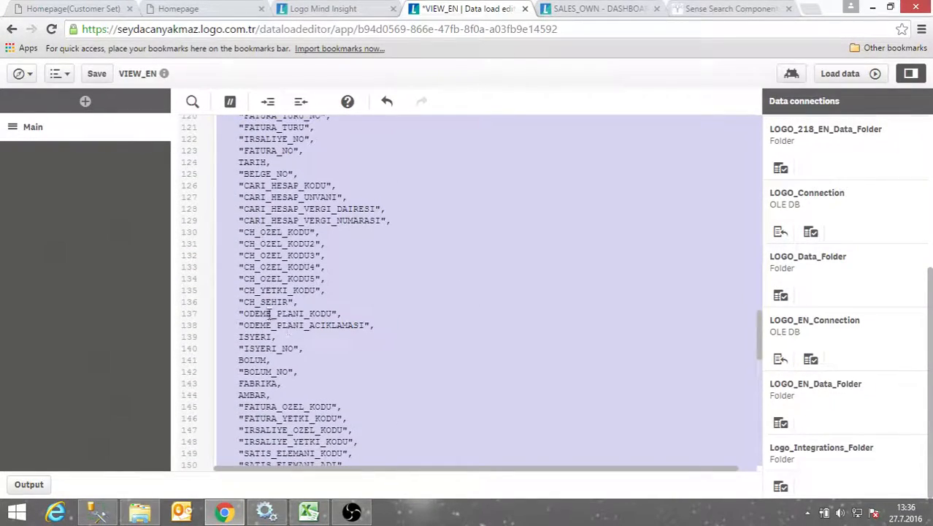
pyautogui.scroll(6, 268, 314)
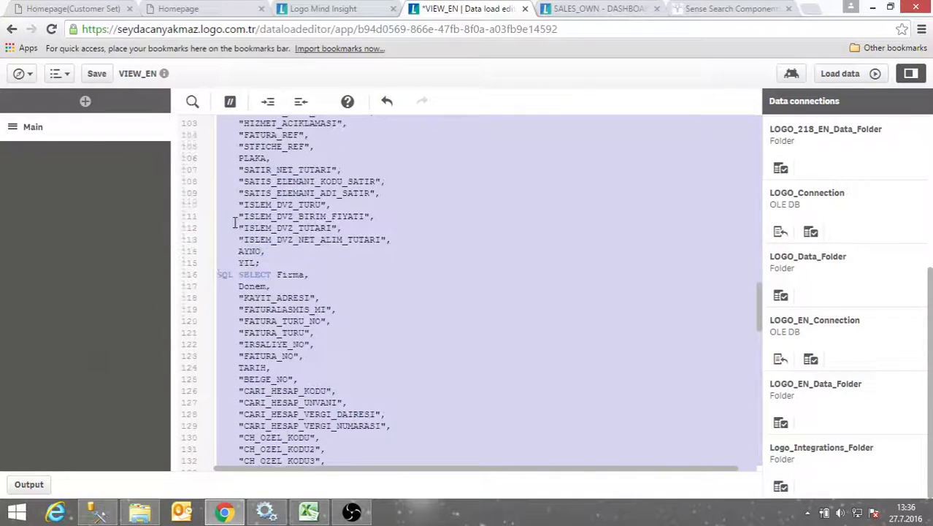
pyautogui.click(235, 219)
pyautogui.moveTo(219, 274); pyautogui.dragTo(443, 423)
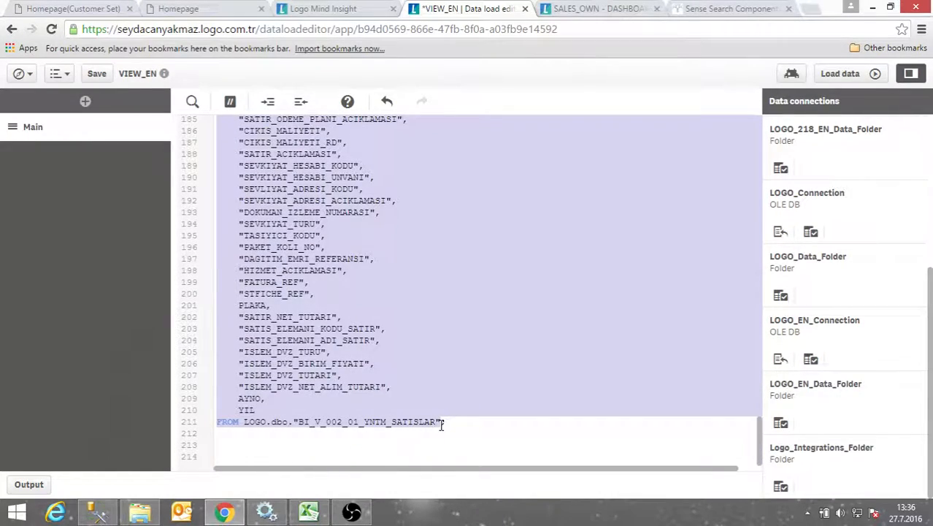
# Select the LOAD field list following 'Firma as Firm', down to YIL before SQL SELECT
pyautogui.scroll(15, 427, 422)
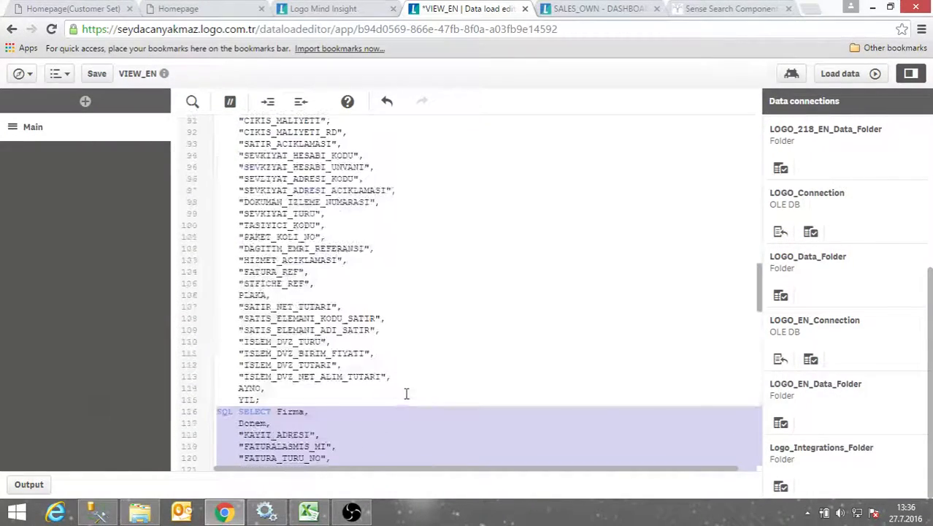
pyautogui.scroll(15, 281, 356)
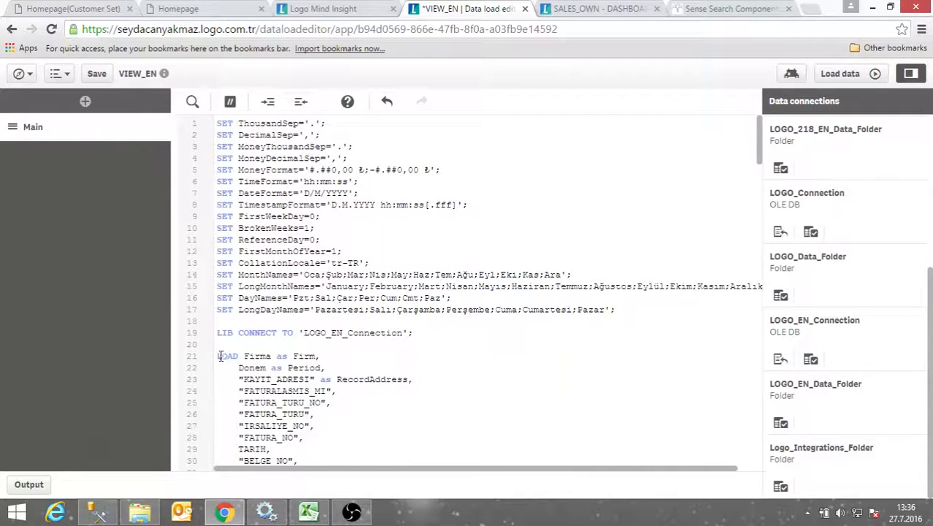
pyautogui.scroll(-4, 302, 385)
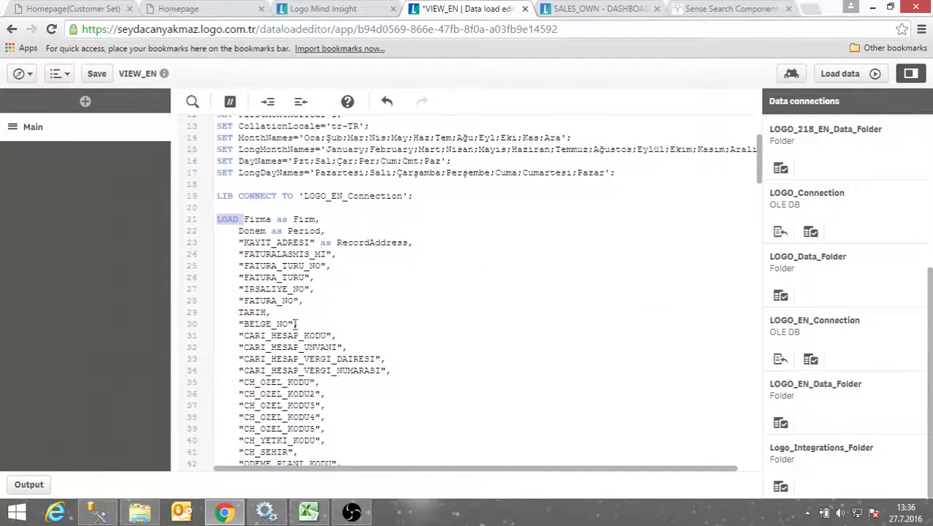
pyautogui.moveTo(217, 220); pyautogui.dragTo(363, 458)
pyautogui.scroll(-5, 358, 448)
pyautogui.scroll(2, 313, 411)
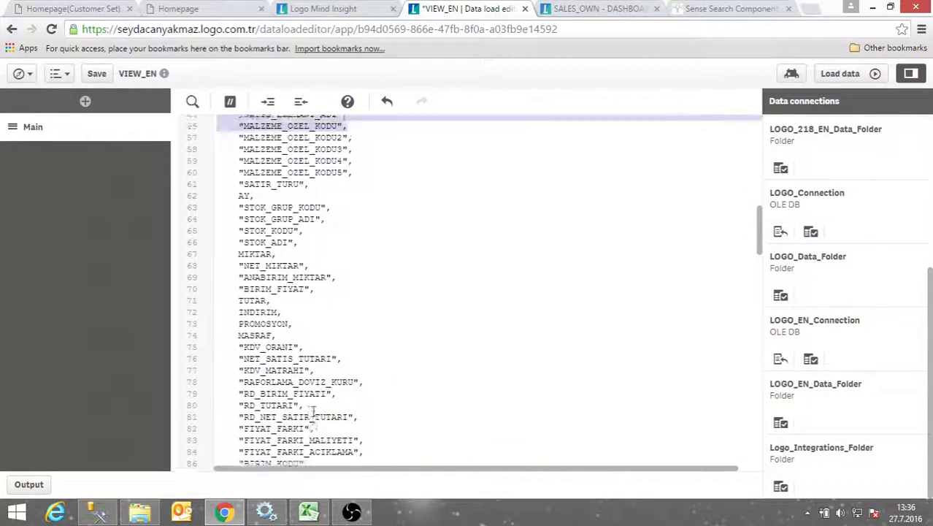
pyautogui.click(313, 390)
pyautogui.scroll(-1, 252, 358)
pyautogui.scroll(-3, 251, 360)
pyautogui.scroll(10, 271, 356)
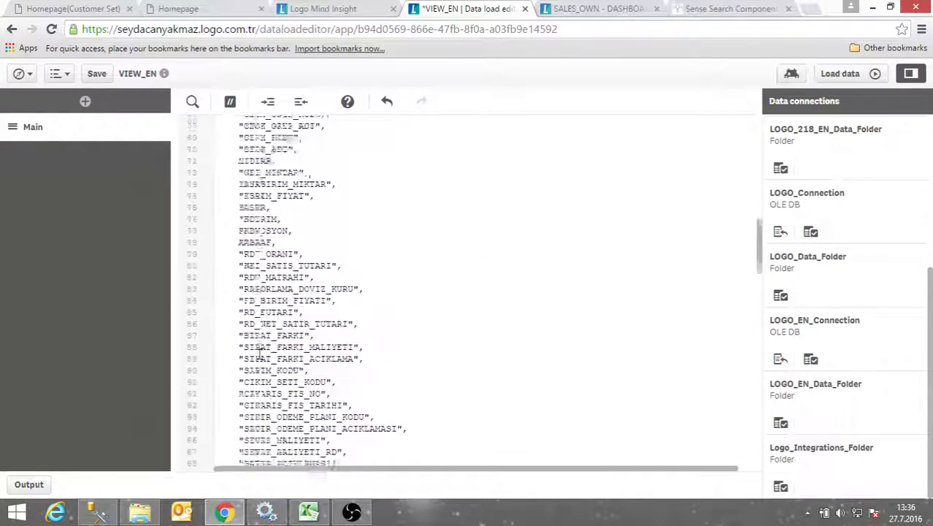
pyautogui.scroll(-3, 271, 356)
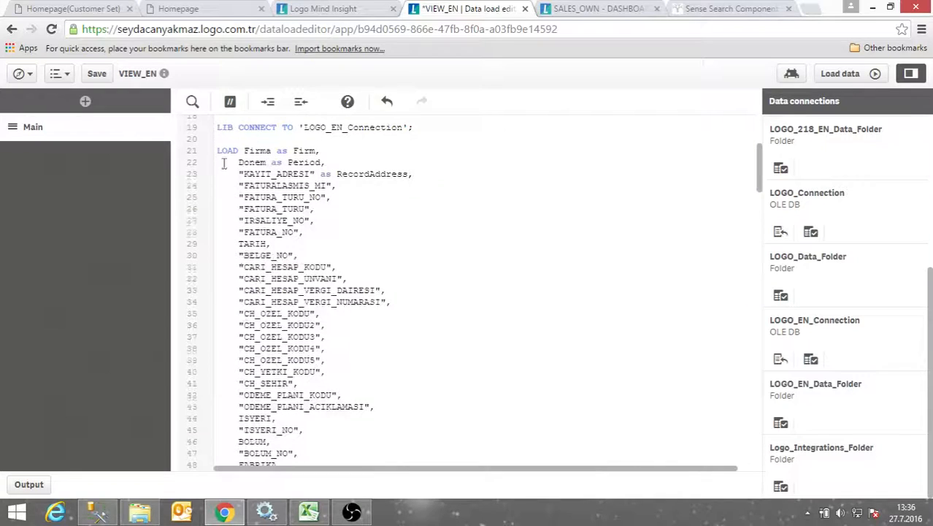
pyautogui.moveTo(244, 150); pyautogui.dragTo(263, 133)
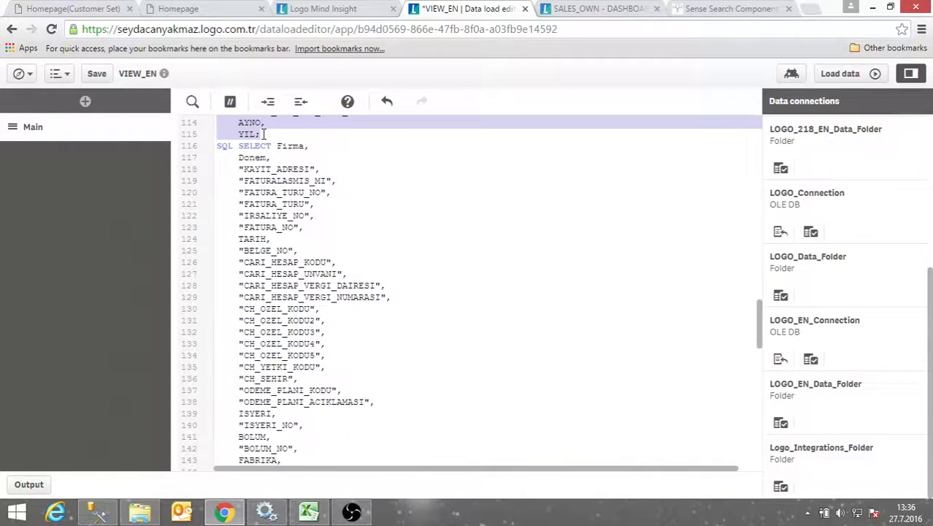
# Delete LOAD field lines 22–115, leaving only 'LOAD Firma as Firm,' before SQL SELECT
pyautogui.press('Delete')
pyautogui.scroll(4, 256, 219)
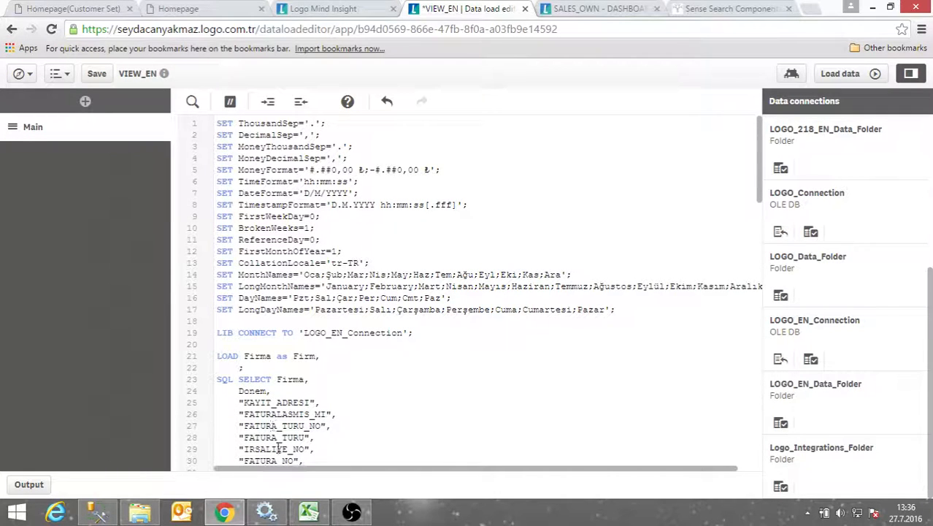
pyautogui.scroll(-2, 228, 352)
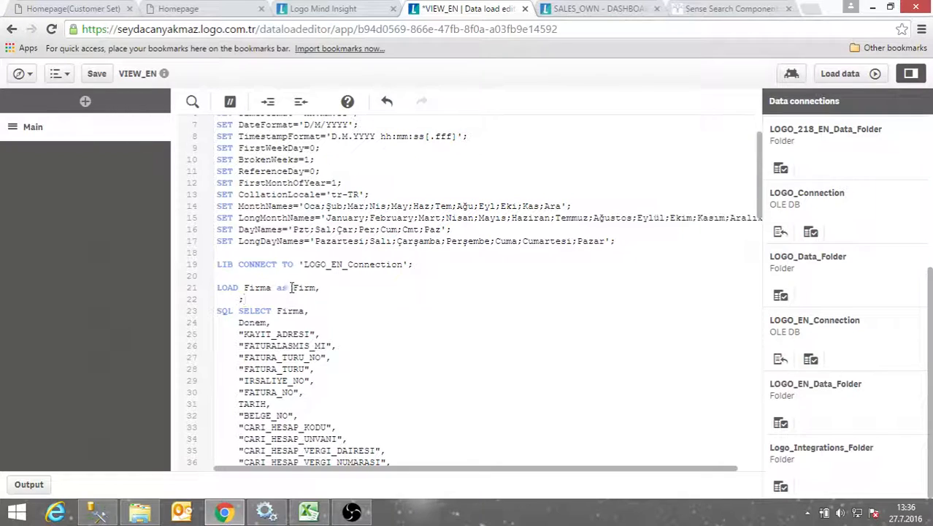
pyautogui.moveTo(291, 288); pyautogui.dragTo(317, 287)
pyautogui.click(287, 308)
pyautogui.scroll(-2, 377, 302)
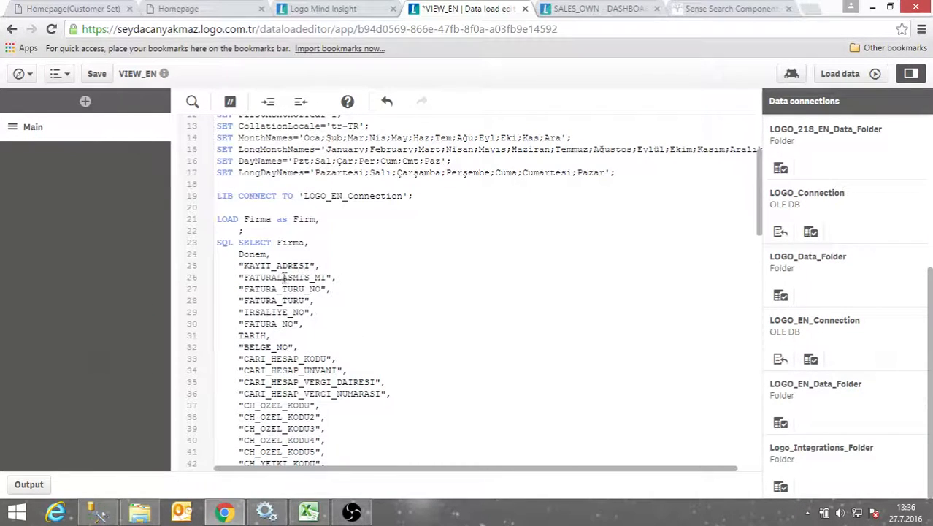
# Reload the edited VIEW_EN script, fetching 937 lines, and close the load progress reports
pyautogui.click(847, 76)
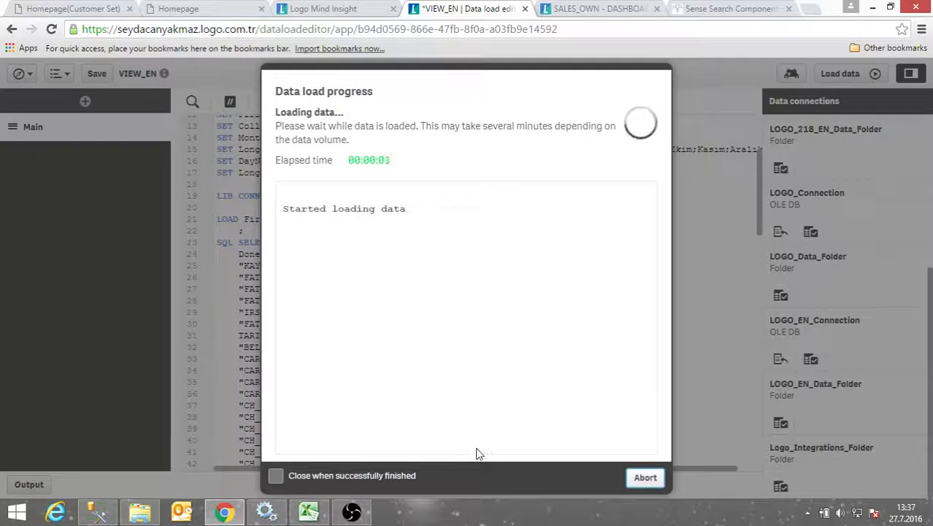
pyautogui.click(635, 477)
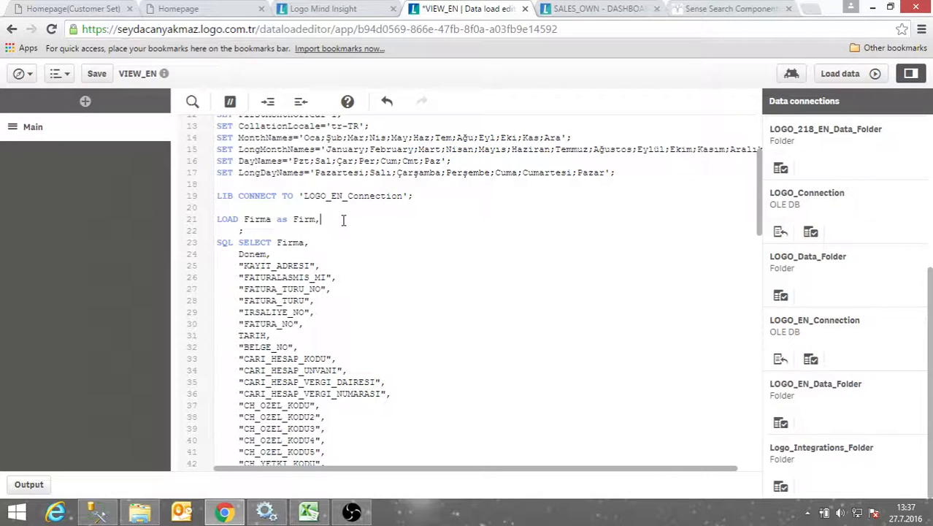
pyautogui.click(841, 74)
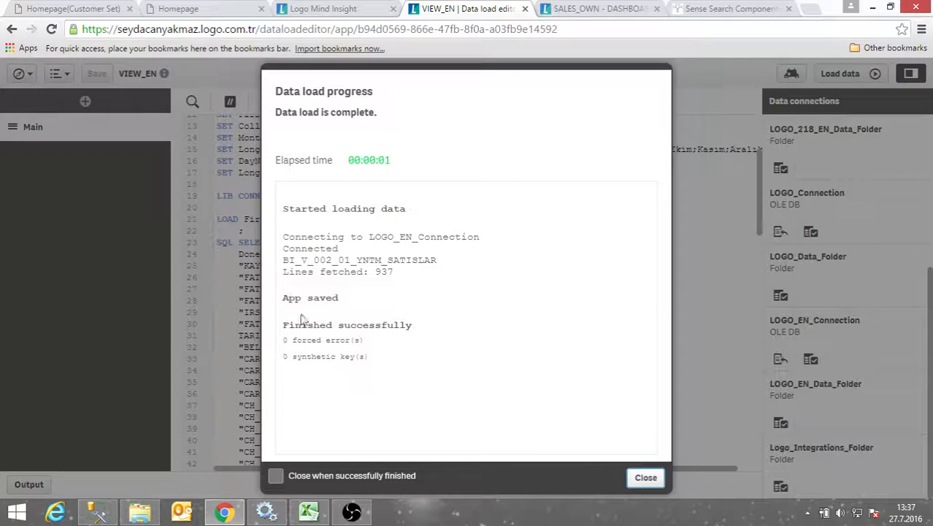
pyautogui.click(645, 480)
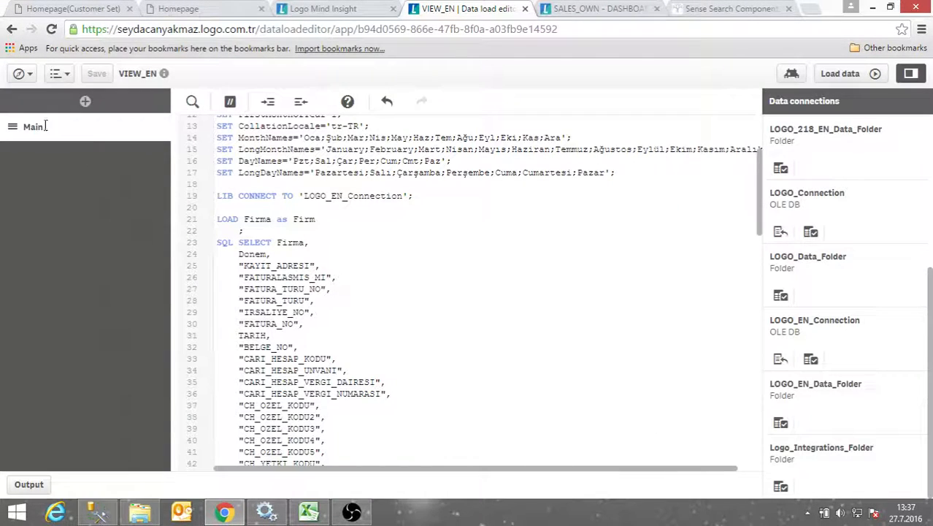
pyautogui.click(20, 73)
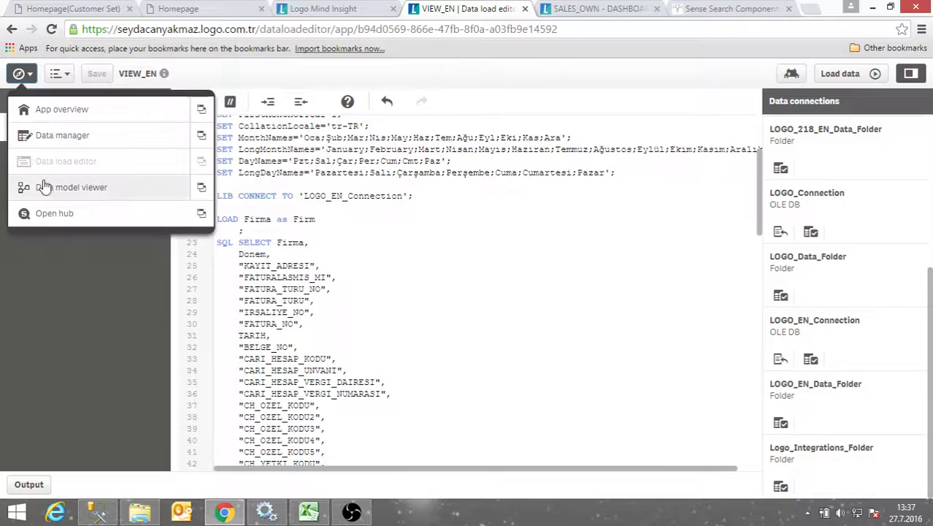
# Preview BI_V_002_01_YNTM_SATISLAR in the data model viewer: 937 rows with only the Firm field
pyautogui.click(200, 187)
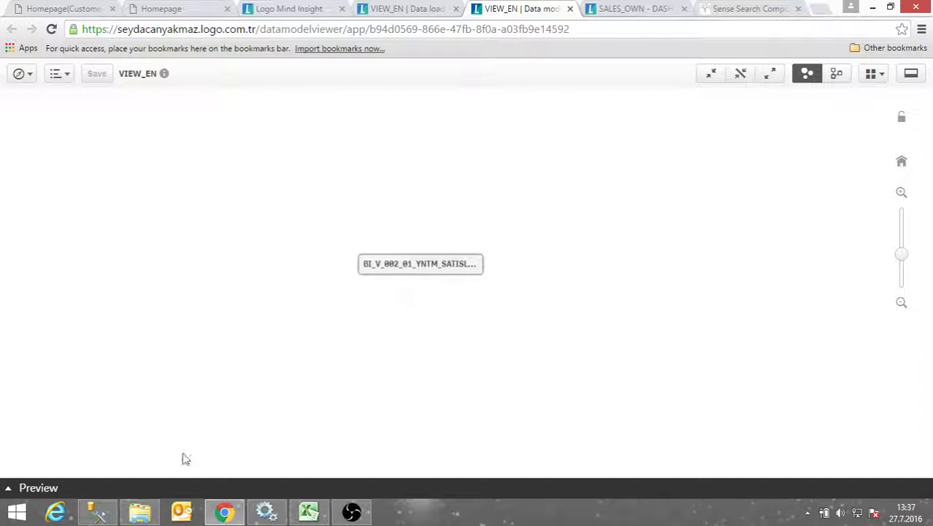
pyautogui.click(36, 489)
pyautogui.click(468, 260)
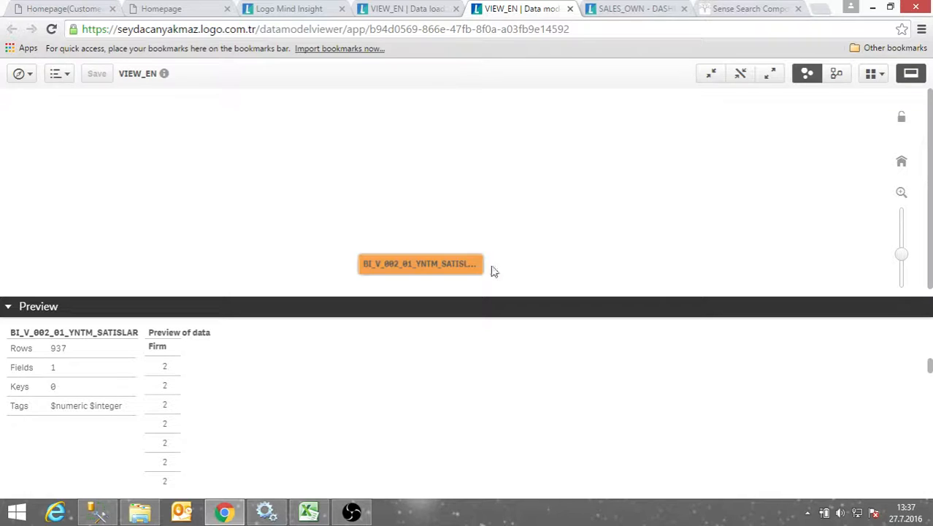
pyautogui.moveTo(403, 257); pyautogui.dragTo(396, 157)
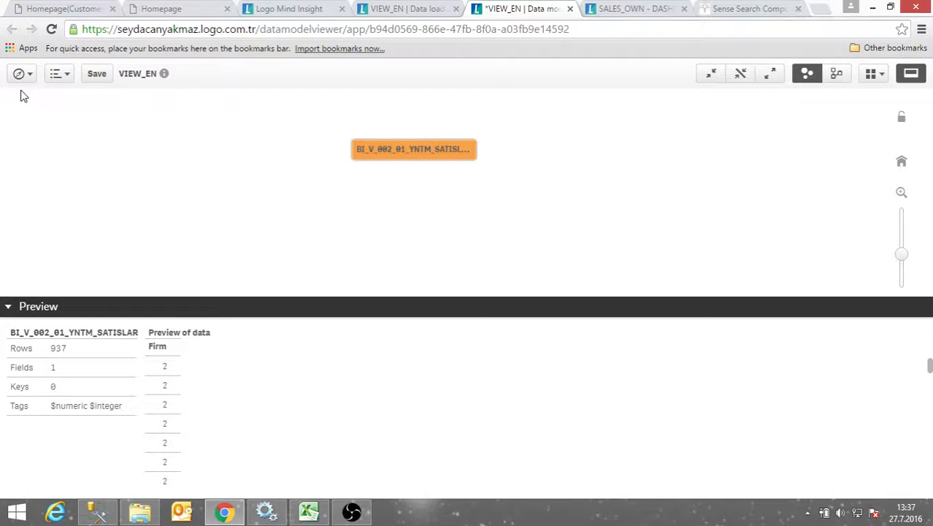
pyautogui.click(398, 10)
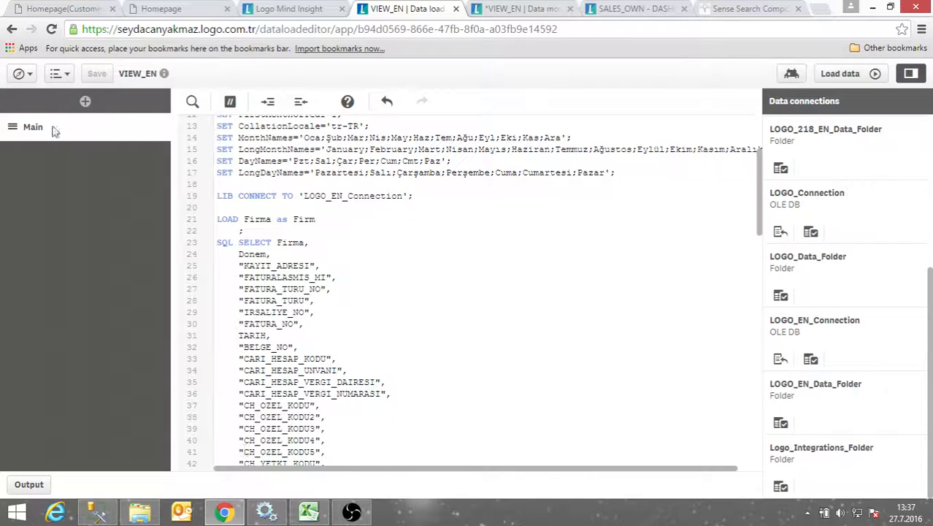
# Replace 'Firma as Firm' with * so LOAD takes all fields, and reload 937 lines
pyautogui.click(19, 73)
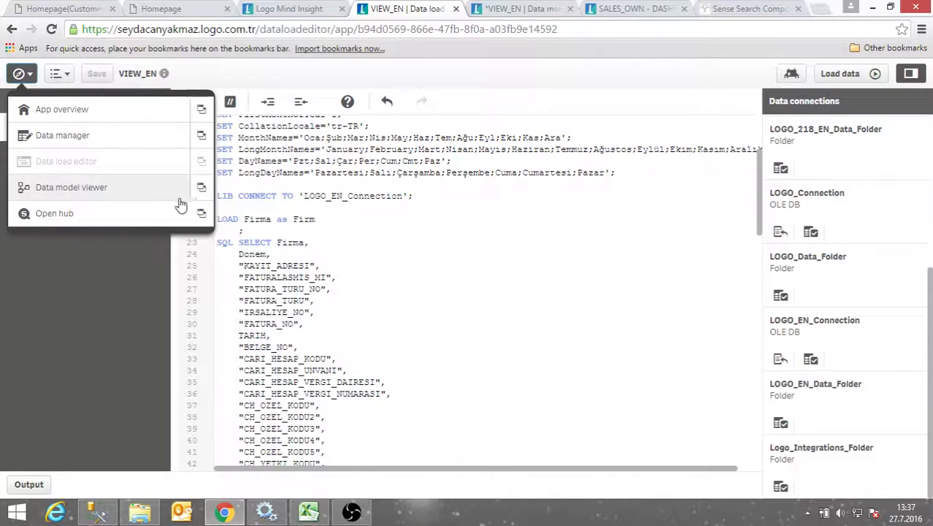
pyautogui.click(350, 254)
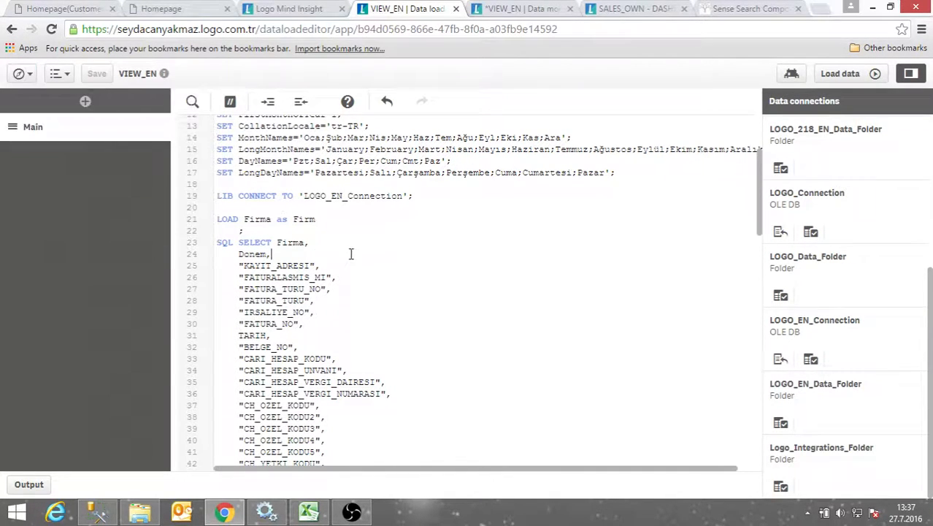
pyautogui.click(245, 221)
pyautogui.moveTo(244, 219); pyautogui.dragTo(322, 212)
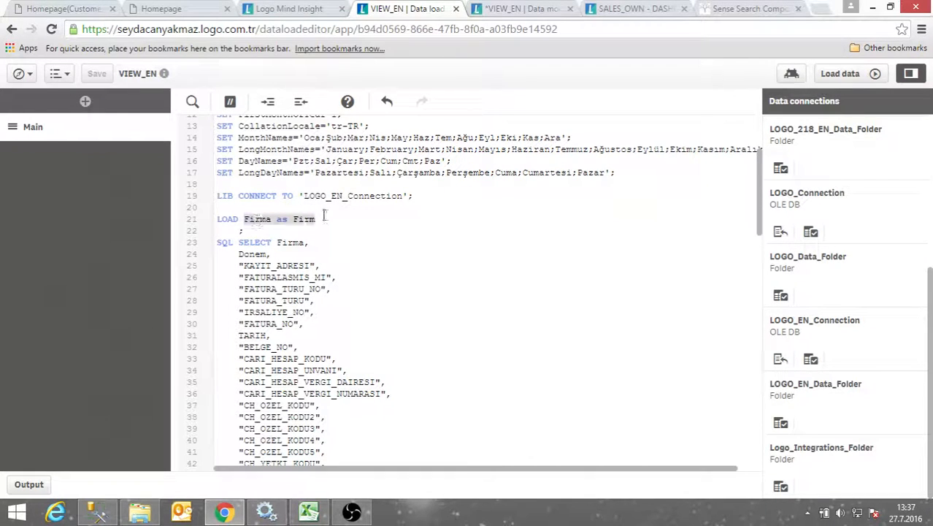
pyautogui.write('*')
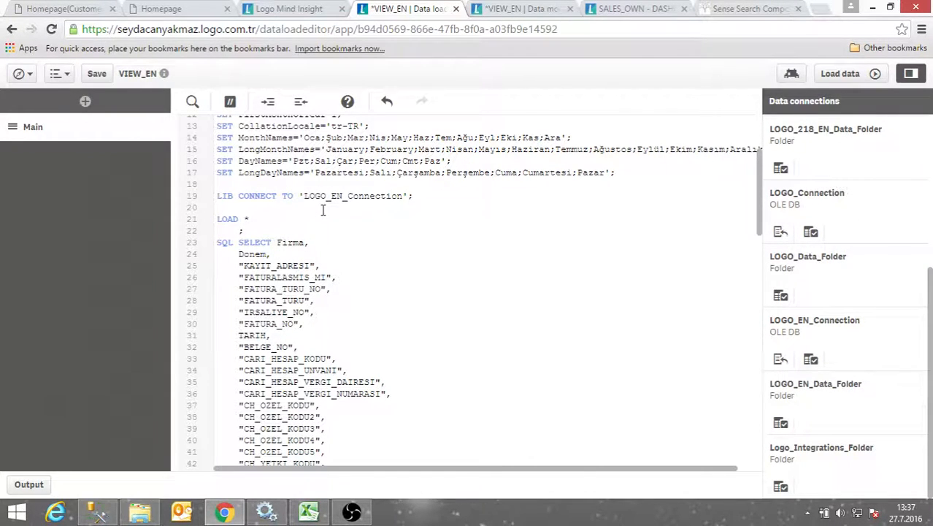
pyautogui.click(840, 74)
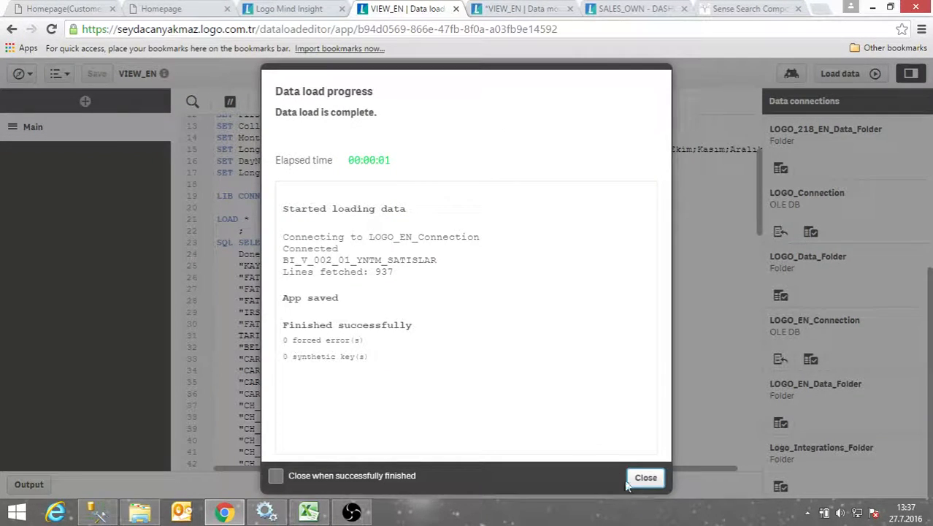
pyautogui.click(643, 477)
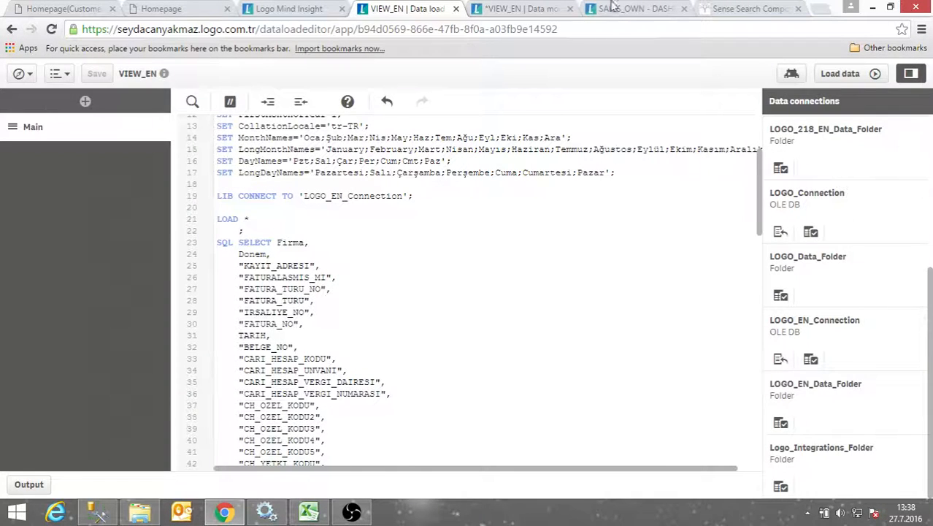
# Check the data model preview shows 937 rows and 95 fields, then return to the script
pyautogui.click(544, 10)
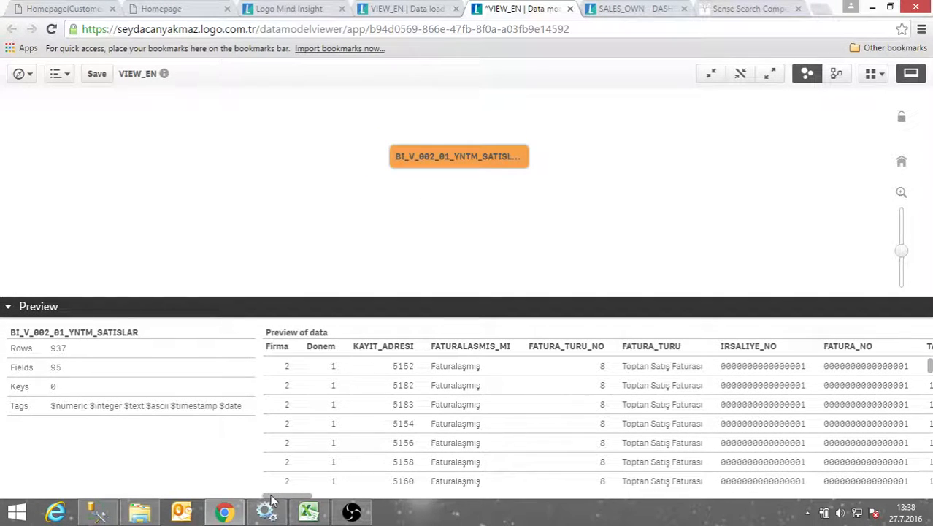
pyautogui.moveTo(271, 499); pyautogui.dragTo(596, 498)
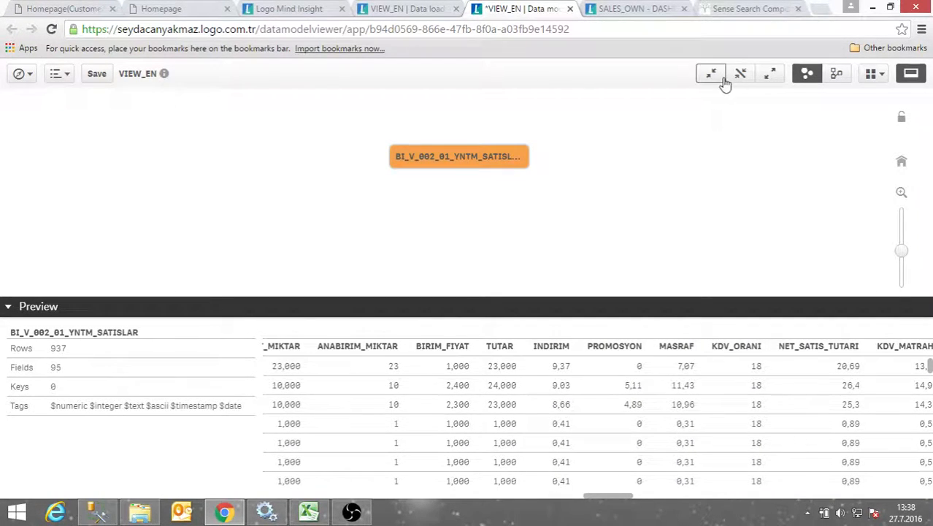
pyautogui.click(408, 9)
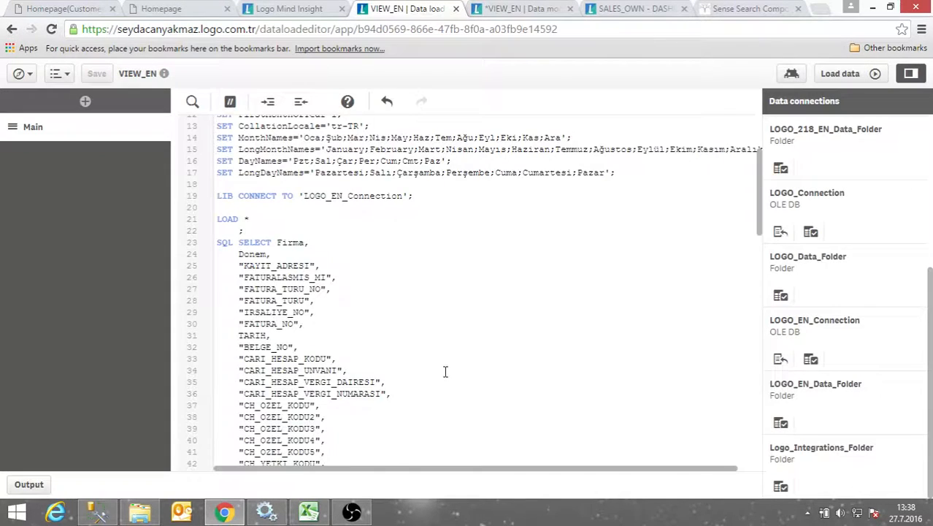
# Replace the * after LOAD with 'Firma as Firm,' and start a new line
pyautogui.scroll(-5, 441, 371)
pyautogui.scroll(6, 349, 350)
pyautogui.moveTo(250, 218); pyautogui.dragTo(245, 218)
pyautogui.write('Firma as')
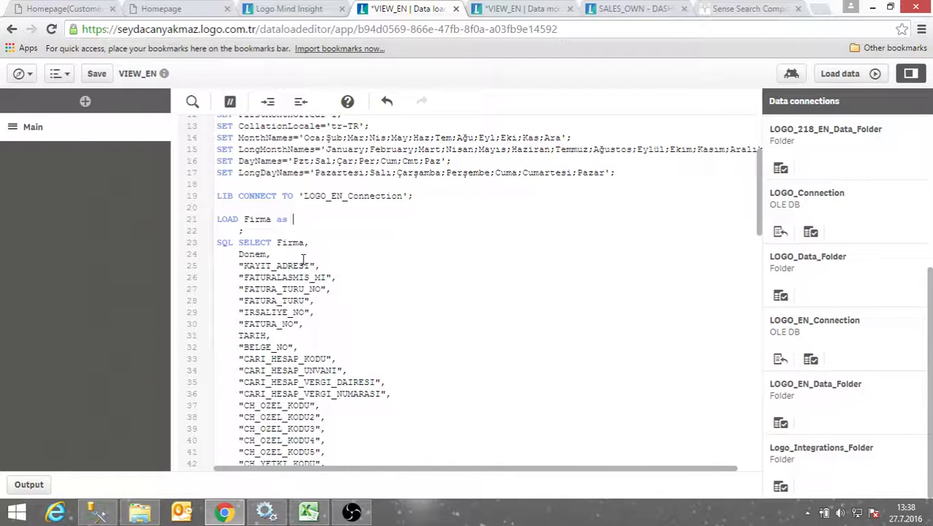
pyautogui.write('rm')
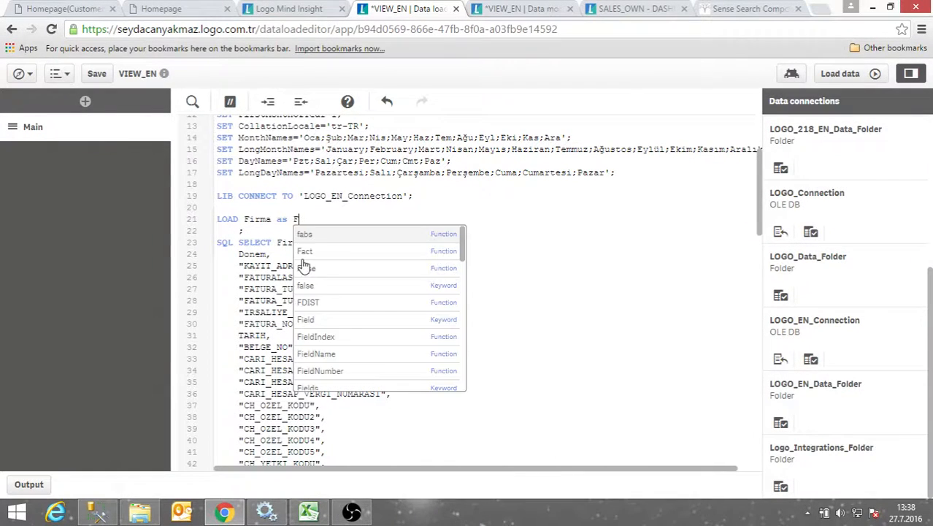
pyautogui.write(',')
pyautogui.press('Return')
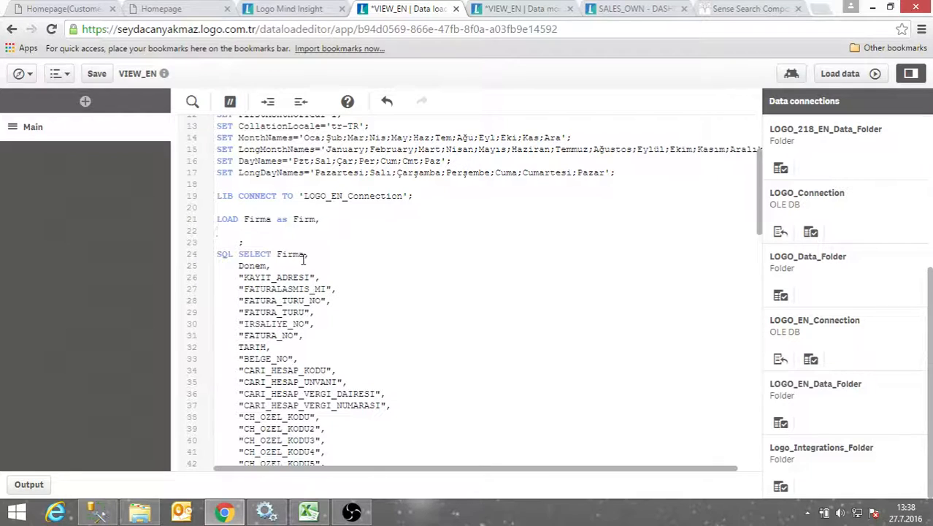
# Add "CARI_HESAP_UNVANI" as CustomerName, on line 22 of the LOAD statement
pyautogui.write('Cari')
pyautogui.press('BackSpace')
pyautogui.press('BackSpace')
pyautogui.press('BackSpace')
pyautogui.click(527, 334)
pyautogui.moveTo(235, 370); pyautogui.dragTo(342, 382)
pyautogui.hotkey('ctrl', 'c')
pyautogui.click(225, 232)
pyautogui.press('BackSpace')
pyautogui.hotkey('ctrl', 'v')
pyautogui.write('a')
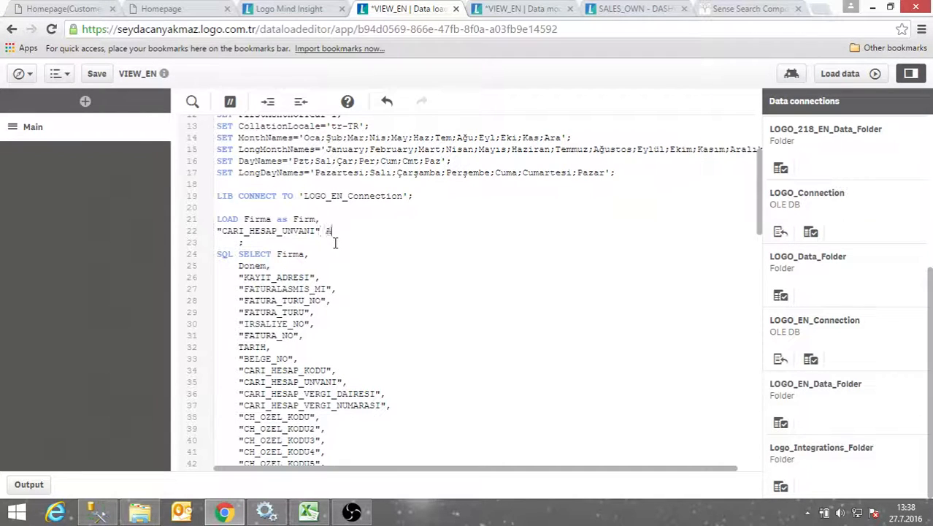
pyautogui.write('s cUSTOMER')
pyautogui.press('BackSpace')
pyautogui.press('BackSpace')
pyautogui.press('BackSpace')
pyautogui.press('BackSpace')
pyautogui.press('BackSpace')
pyautogui.press('BackSpace')
pyautogui.press('BackSpace')
pyautogui.write('ustomerName,')
# Copy "NET_MIKTAR" from line 71 and add it on line 23 as NetQuantity
pyautogui.scroll(-5, 257, 437)
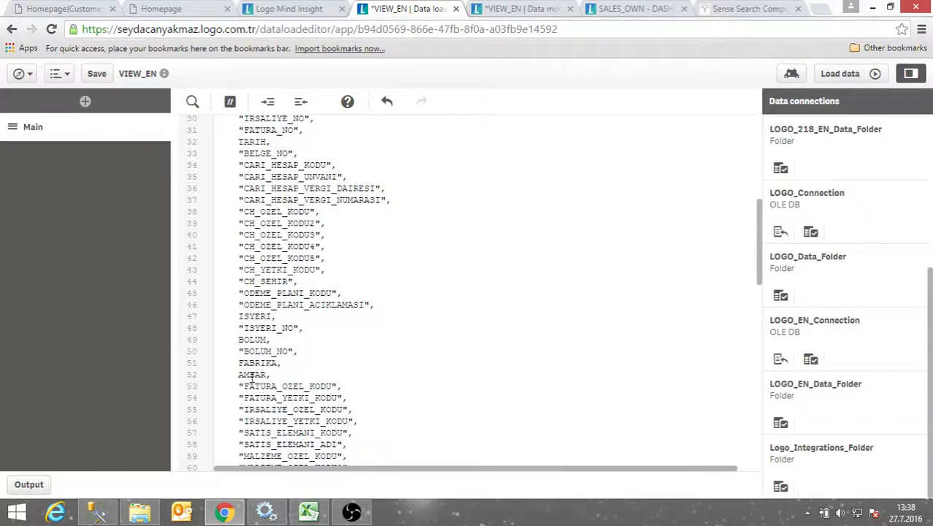
pyautogui.scroll(-7, 251, 377)
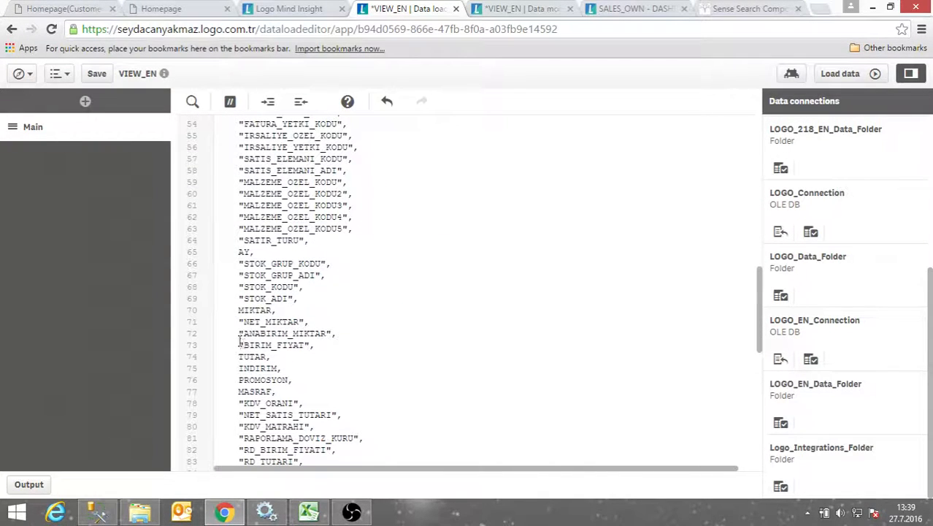
pyautogui.moveTo(239, 322); pyautogui.dragTo(304, 321)
pyautogui.hotkey('ctrl', 'c')
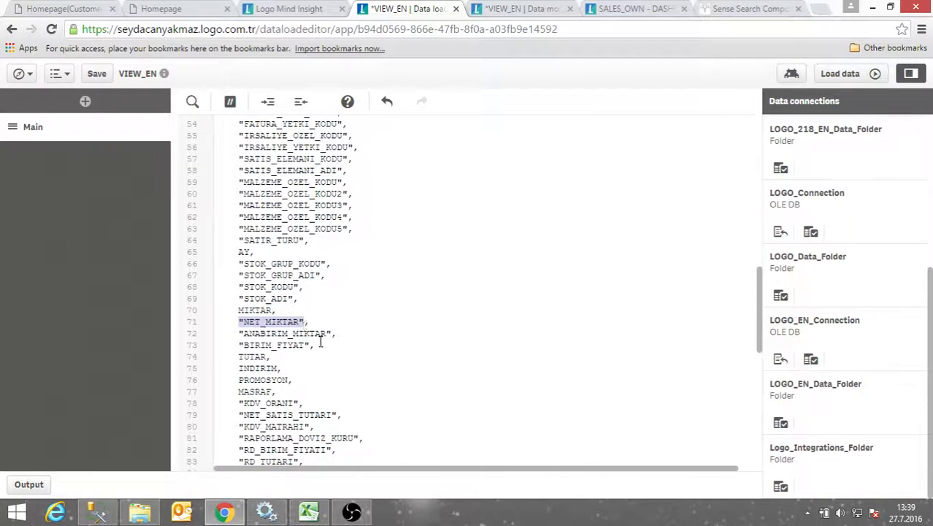
pyautogui.scroll(15, 320, 342)
pyautogui.click(224, 380)
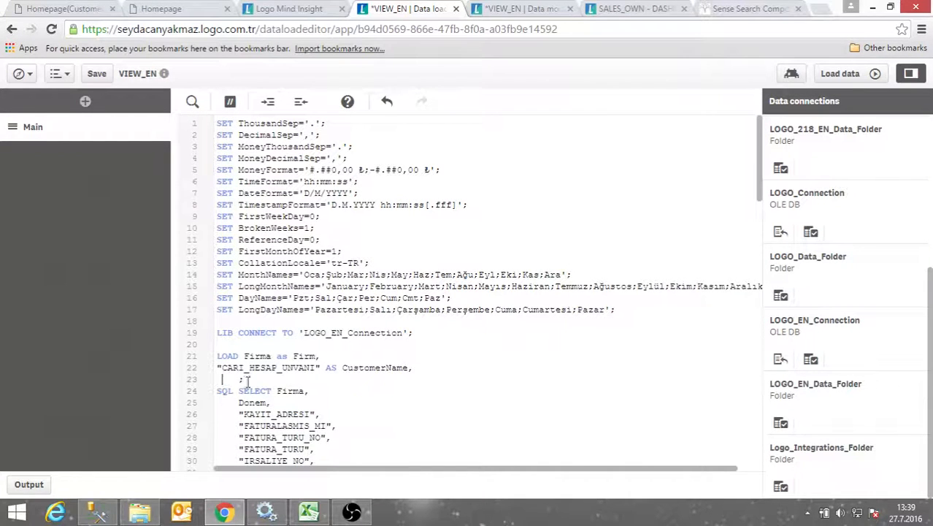
pyautogui.hotkey('ctrl', 'v')
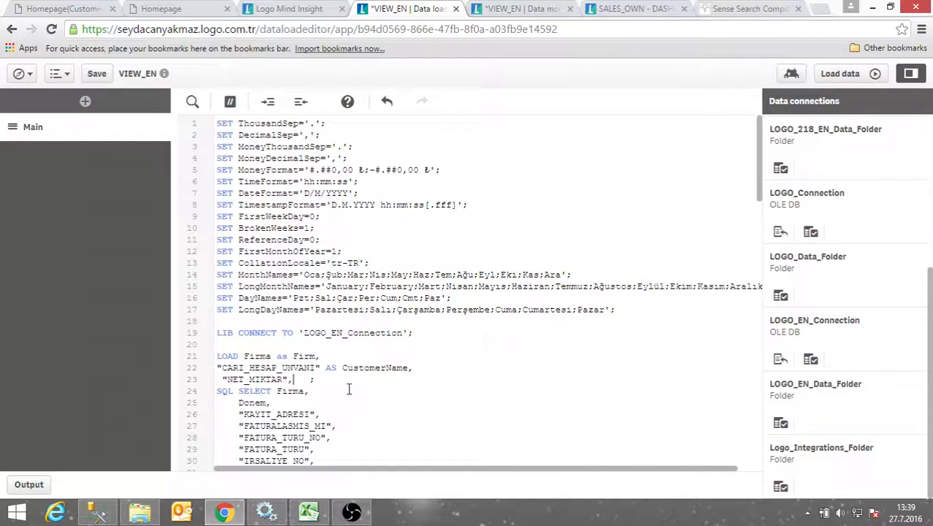
pyautogui.press('BackSpace')
pyautogui.write('as NET')
pyautogui.press('BackSpace')
pyautogui.press('BackSpace')
pyautogui.write('et')
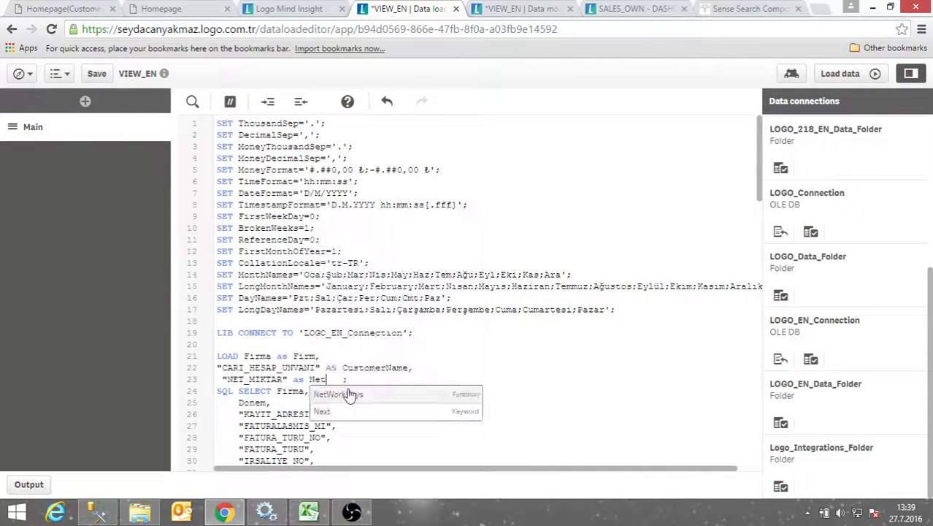
pyautogui.write('Quantity')
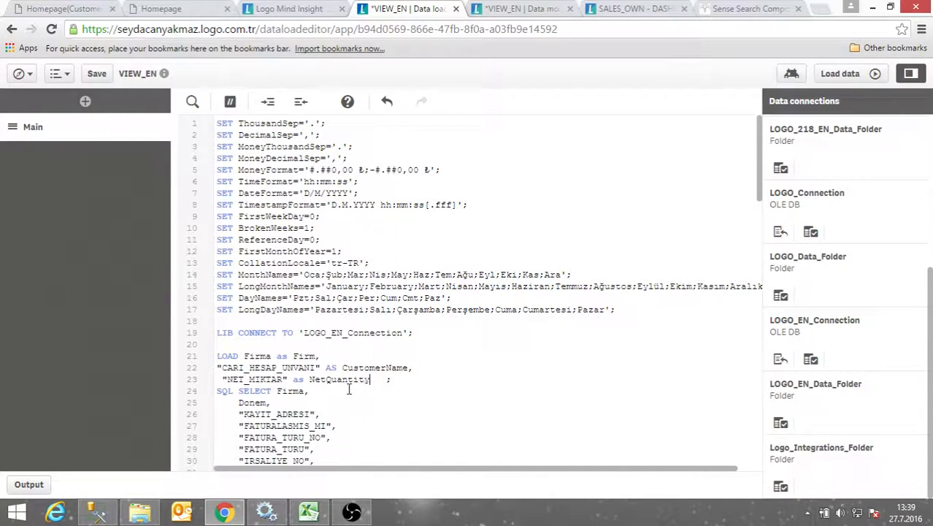
pyautogui.write(',')
# Append * after the NetQuantity alias so all remaining fields are loaded
pyautogui.scroll(-4, 349, 373)
pyautogui.write('*')
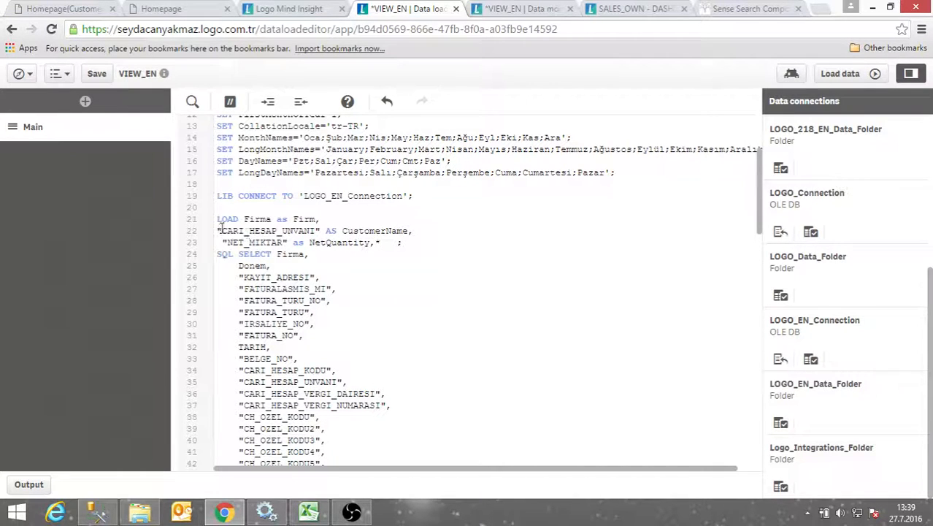
pyautogui.moveTo(217, 230); pyautogui.dragTo(414, 231)
pyautogui.click(357, 269)
pyautogui.scroll(-4, 359, 267)
pyautogui.scroll(4, 358, 256)
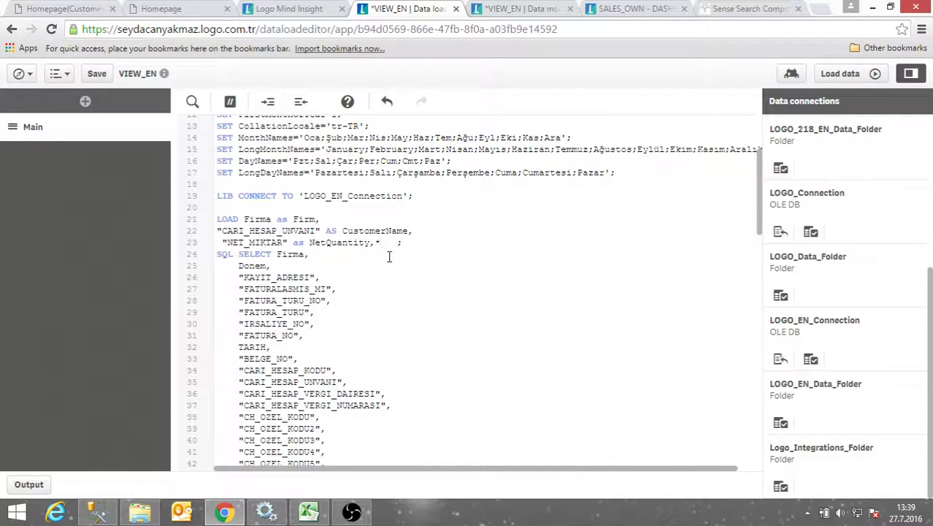
# Add a new line 24 below NetQuantity holding NET_SATIS_TUTARI copied from line 80
pyautogui.press('Return')
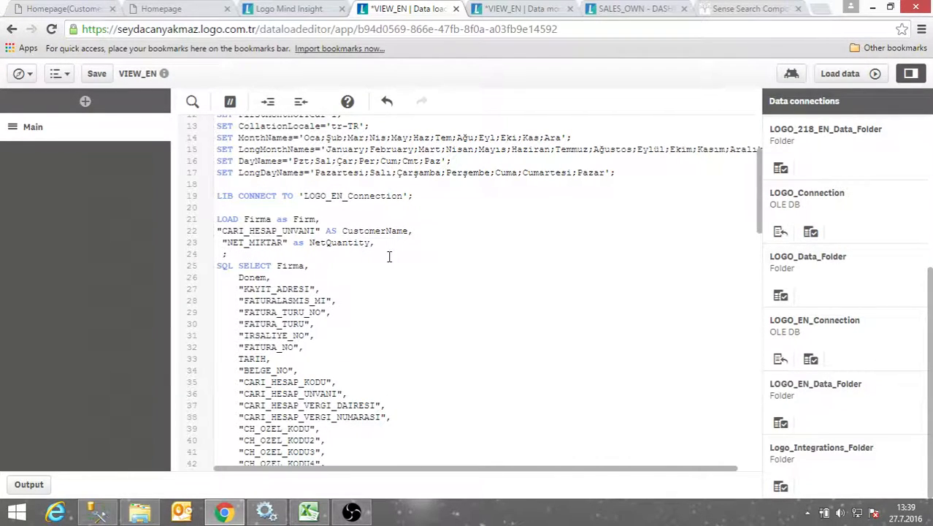
pyautogui.scroll(-15, 343, 365)
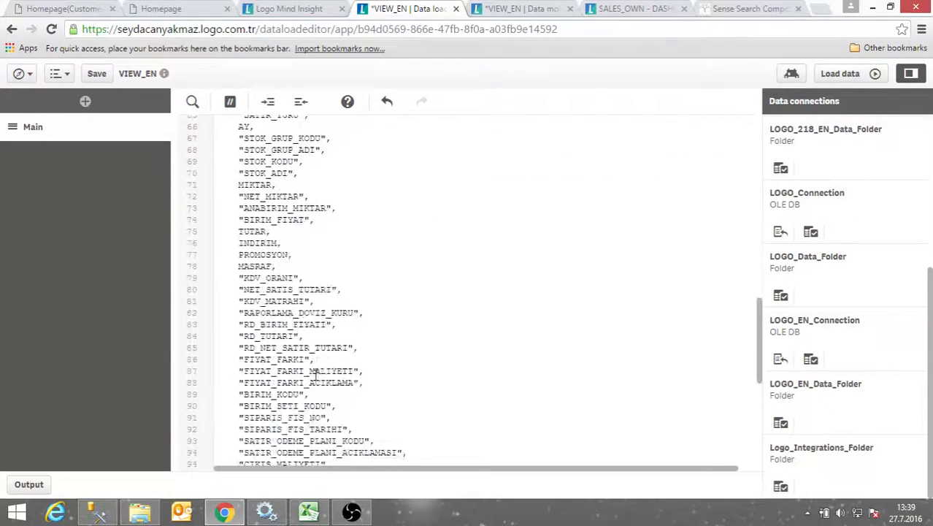
pyautogui.scroll(-6, 314, 372)
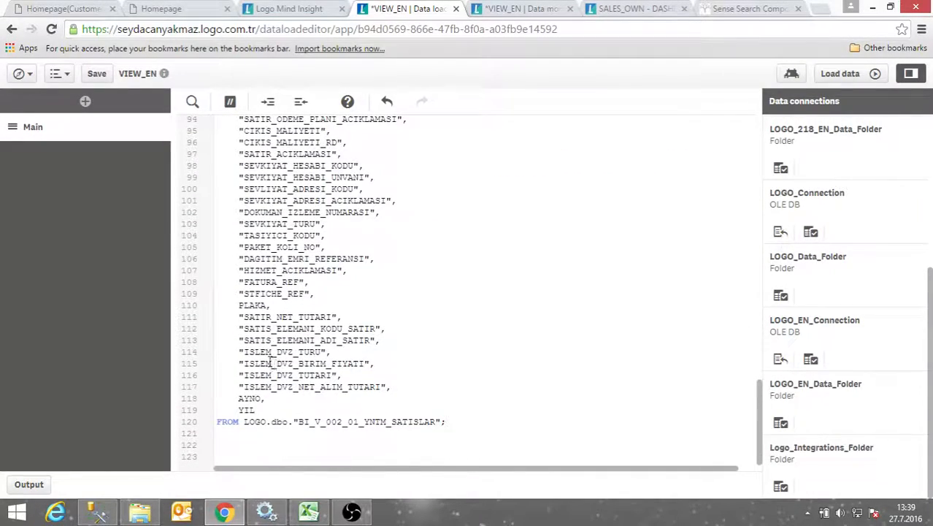
pyautogui.scroll(6, 245, 372)
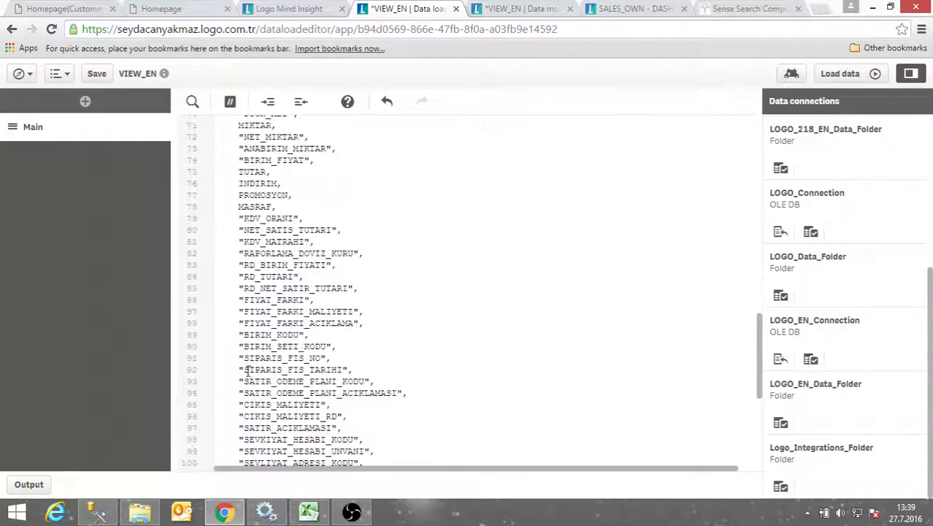
pyautogui.moveTo(239, 229); pyautogui.dragTo(337, 229)
pyautogui.hotkey('ctrl', 'c')
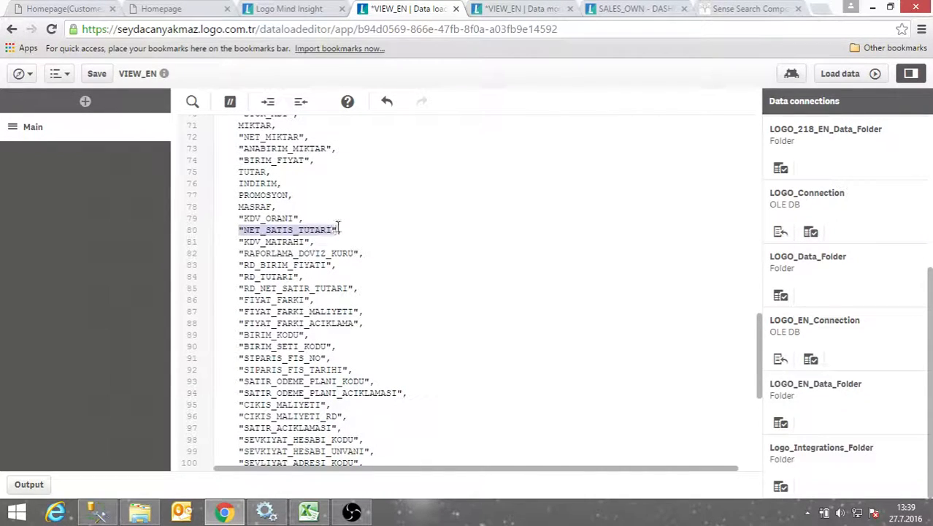
pyautogui.scroll(18, 243, 392)
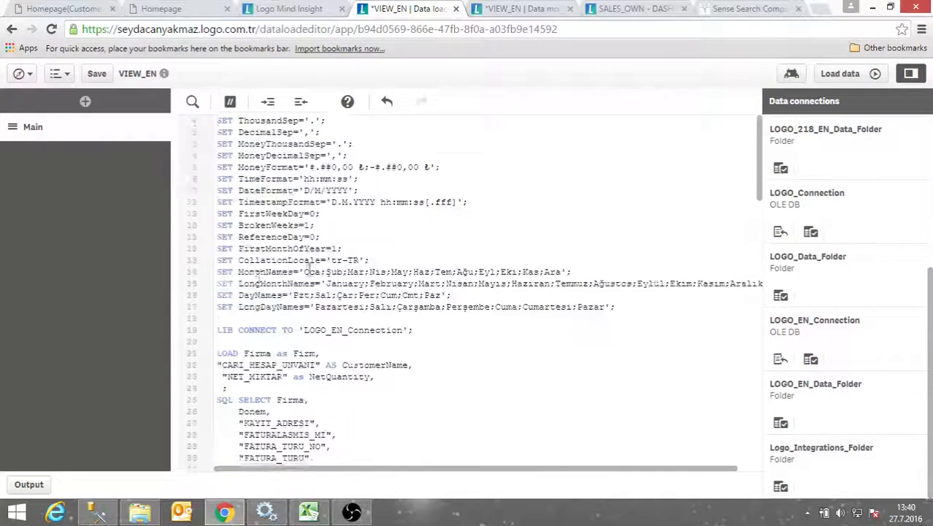
pyautogui.click(223, 391)
pyautogui.hotkey('ctrl', 'v')
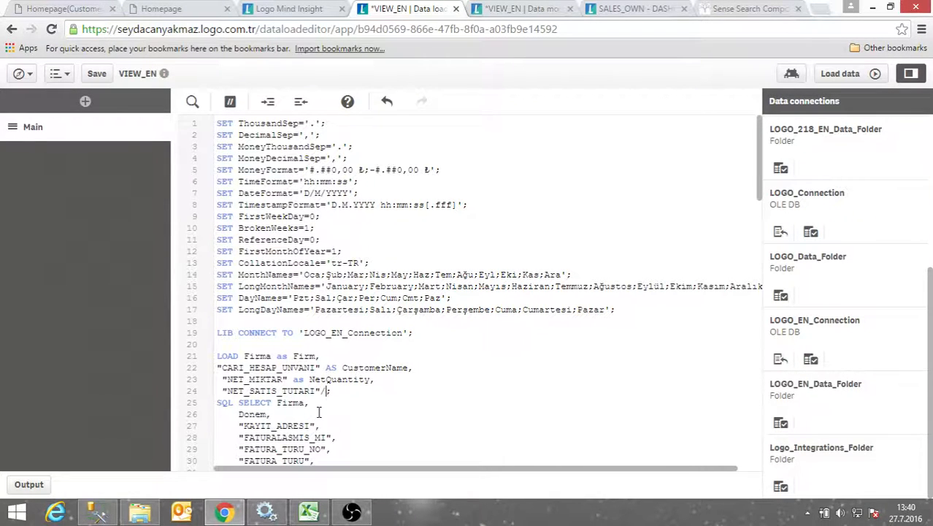
# Divide it by NET_MIKTAR, alias the result as UnitPrice, and reload the data
pyautogui.moveTo(222, 379); pyautogui.dragTo(290, 379)
pyautogui.hotkey('ctrl', 'c')
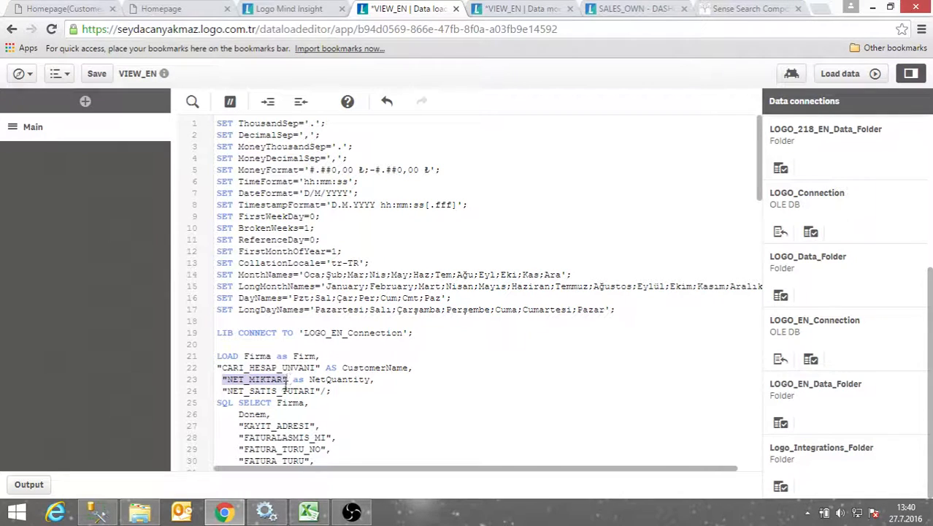
pyautogui.click(327, 391)
pyautogui.hotkey('ctrl', 'v')
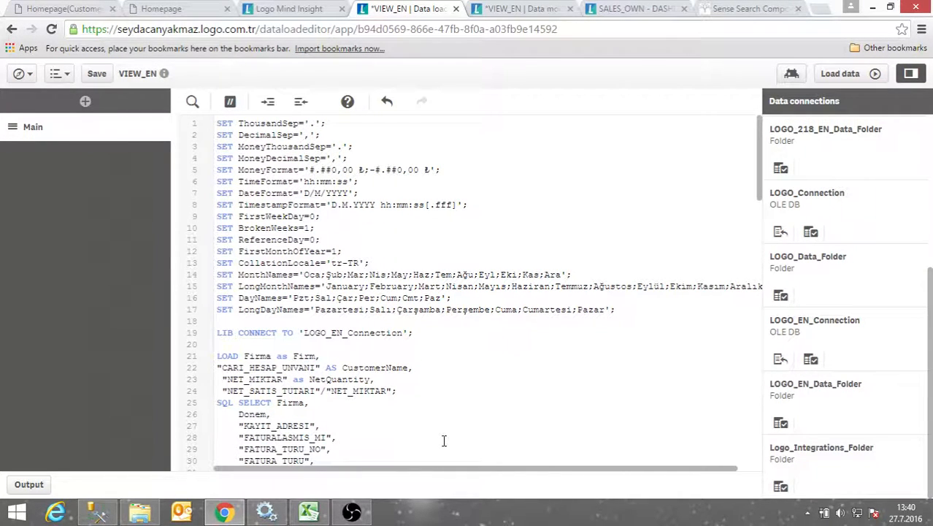
pyautogui.write('as UnitPrice,"')
pyautogui.moveTo(222, 391); pyautogui.dragTo(465, 392)
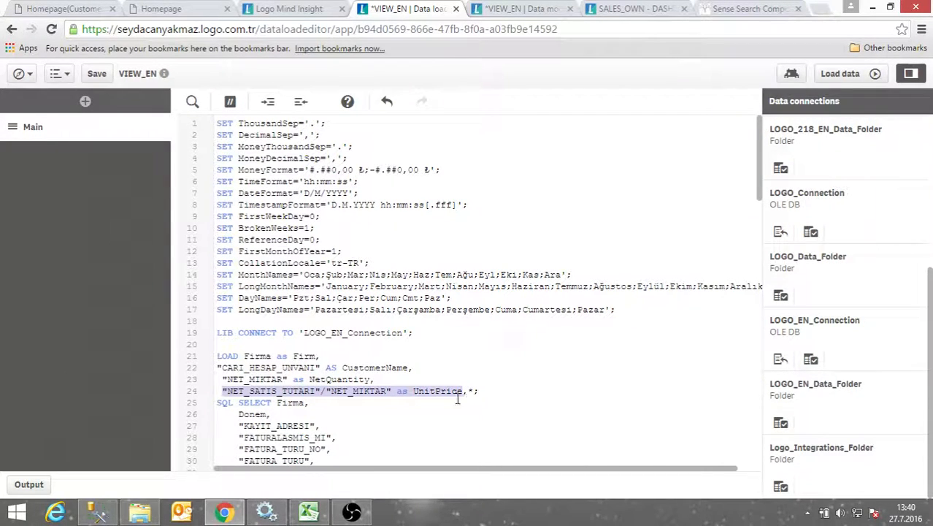
pyautogui.click(839, 74)
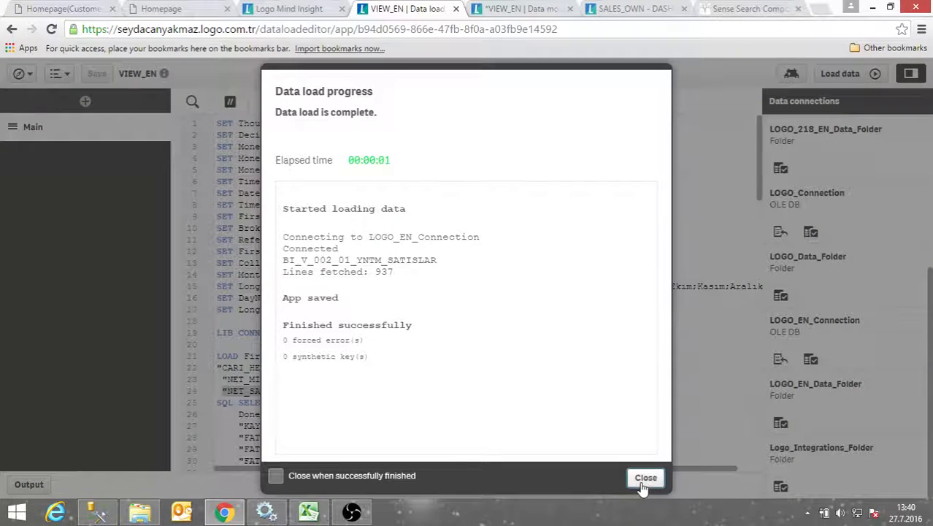
# Close the load report, check UnitPrice values like 2,64 and 0,89 in the data model viewer, return to script
pyautogui.click(643, 483)
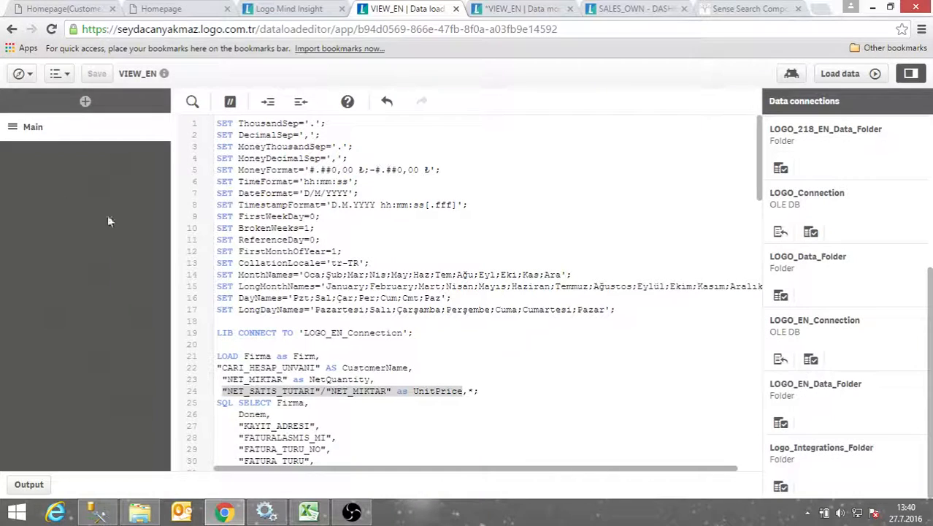
pyautogui.click(483, 7)
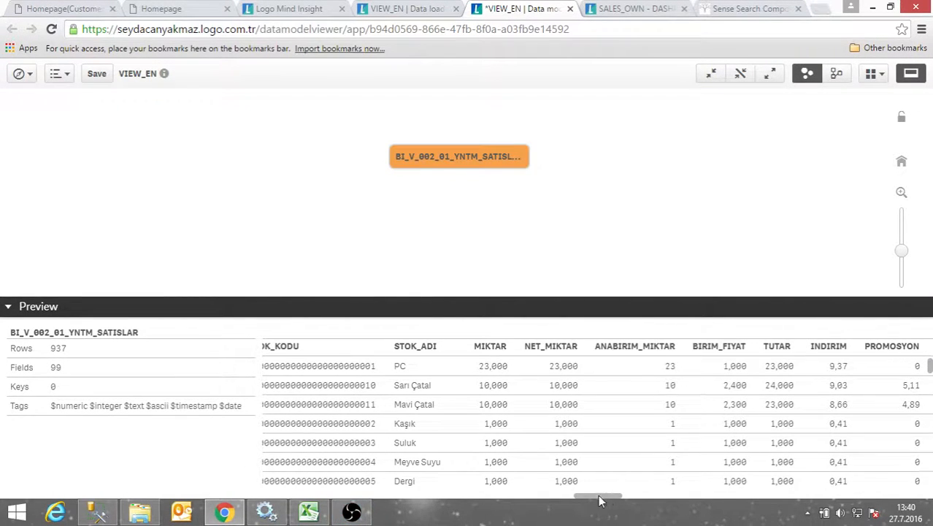
pyautogui.moveTo(598, 496); pyautogui.dragTo(288, 496)
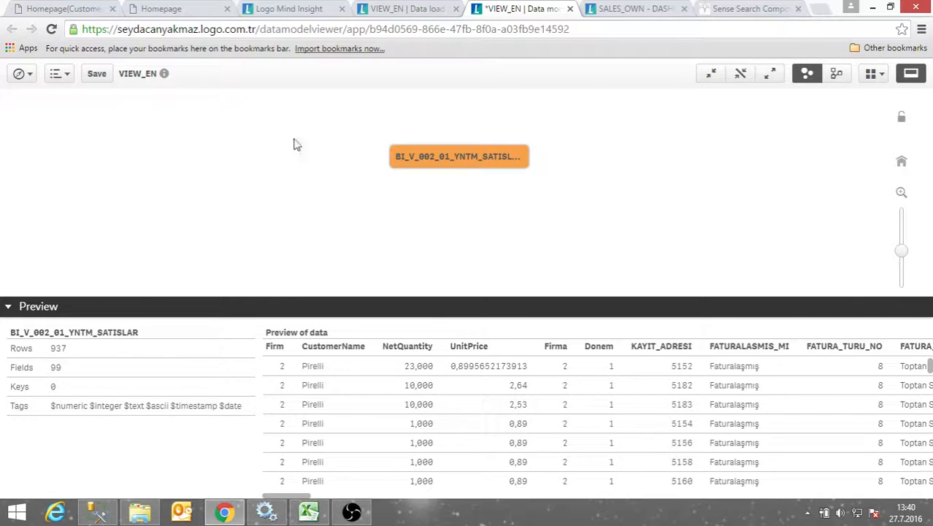
pyautogui.click(391, 10)
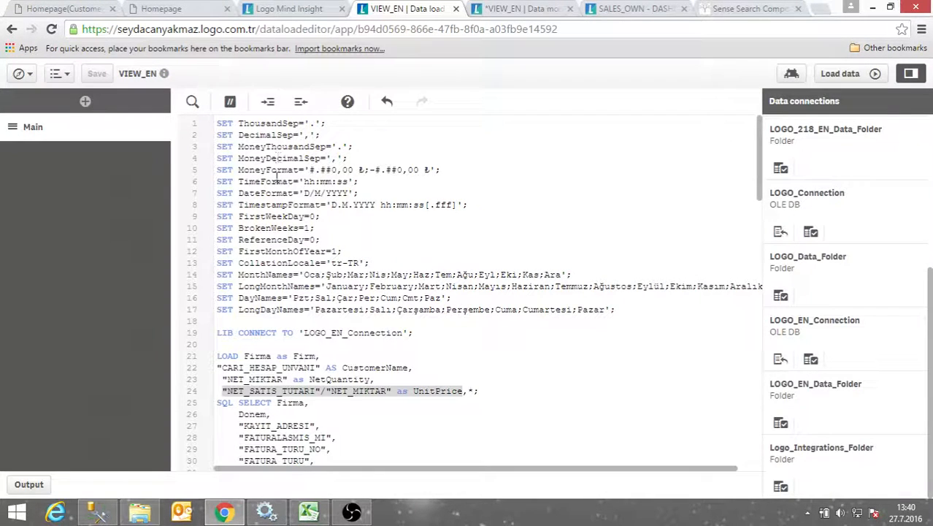
# Search the load script for 'Cari' to highlight the CARI_HESAP fields such as CARI_HESAP_UNVANI
pyautogui.click(191, 103)
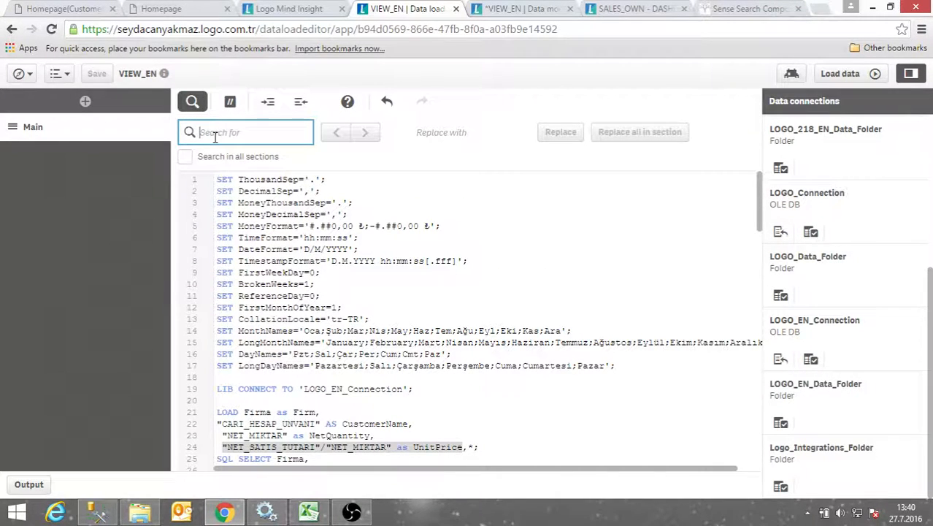
pyautogui.write('S')
pyautogui.press('BackSpace')
pyautogui.write('Sales')
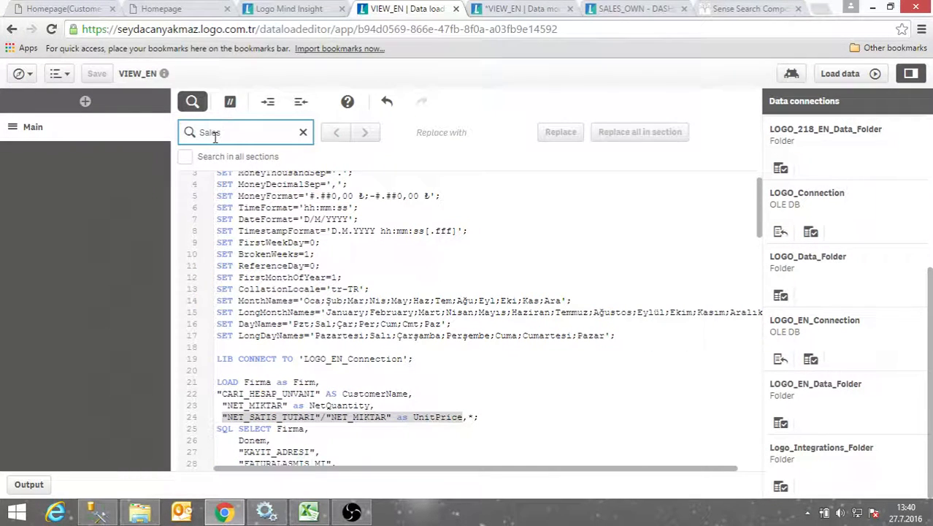
pyautogui.press('BackSpace')
pyautogui.press('BackSpace')
pyautogui.press('BackSpace')
pyautogui.press('BackSpace')
pyautogui.press('BackSpace')
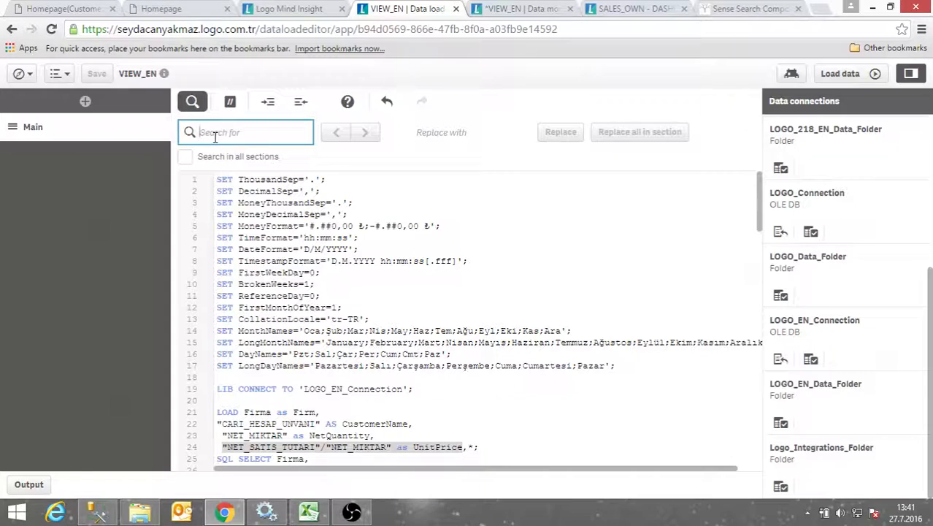
pyautogui.scroll(-6, 247, 186)
pyautogui.scroll(6, 247, 186)
pyautogui.write('Cari')
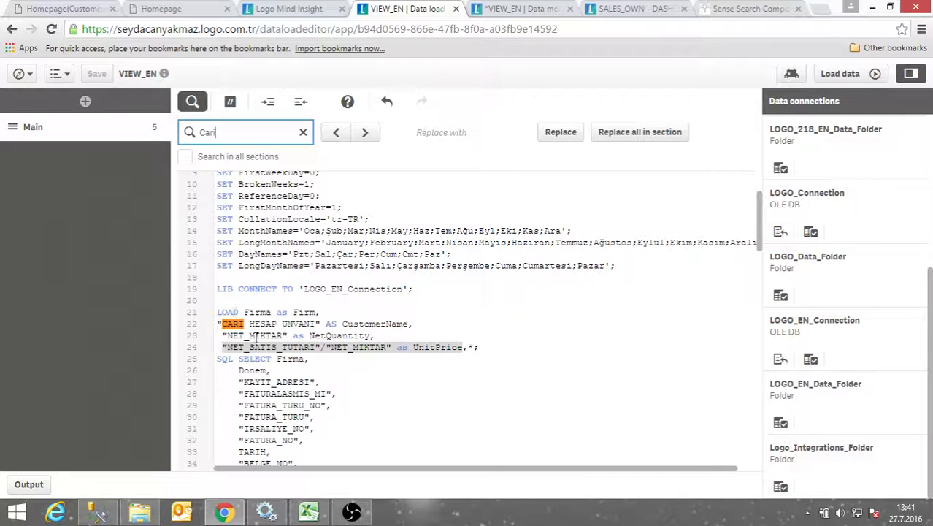
pyautogui.scroll(-4, 266, 343)
pyautogui.scroll(-4, 261, 330)
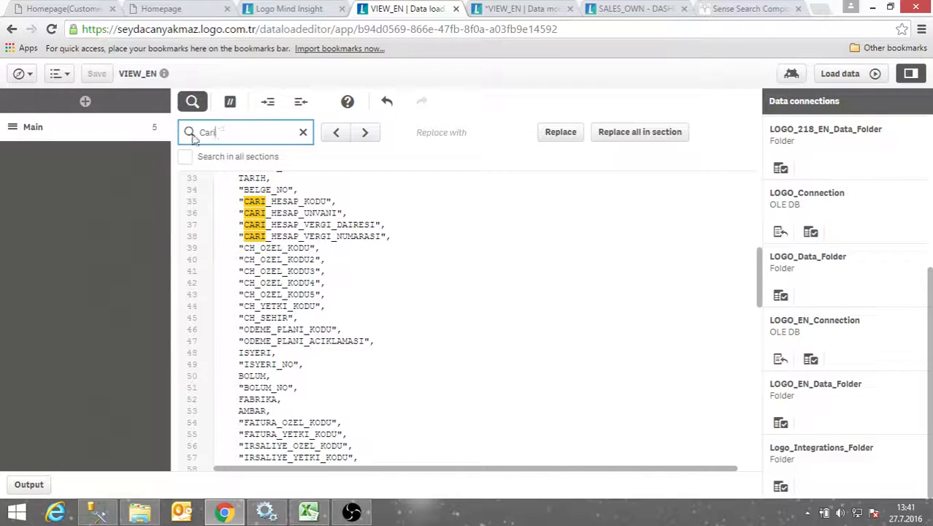
pyautogui.click(425, 239)
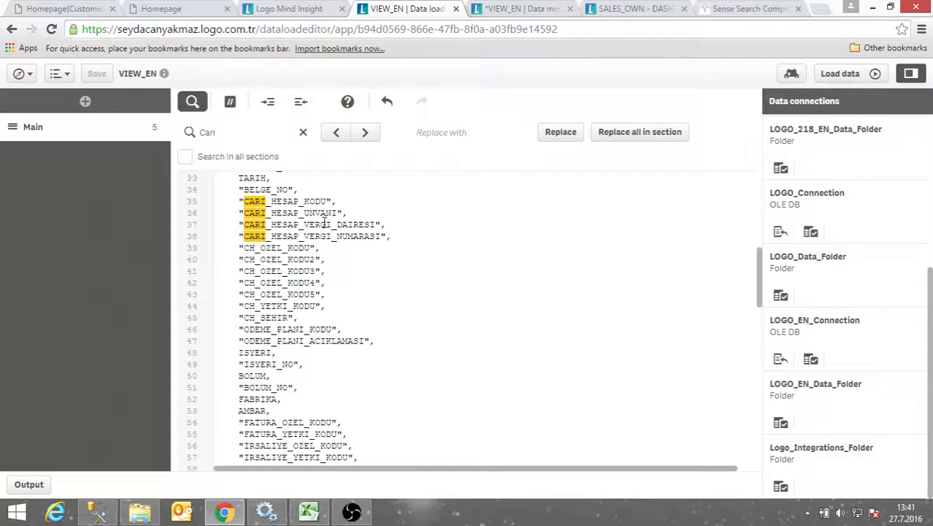
pyautogui.scroll(2, 319, 228)
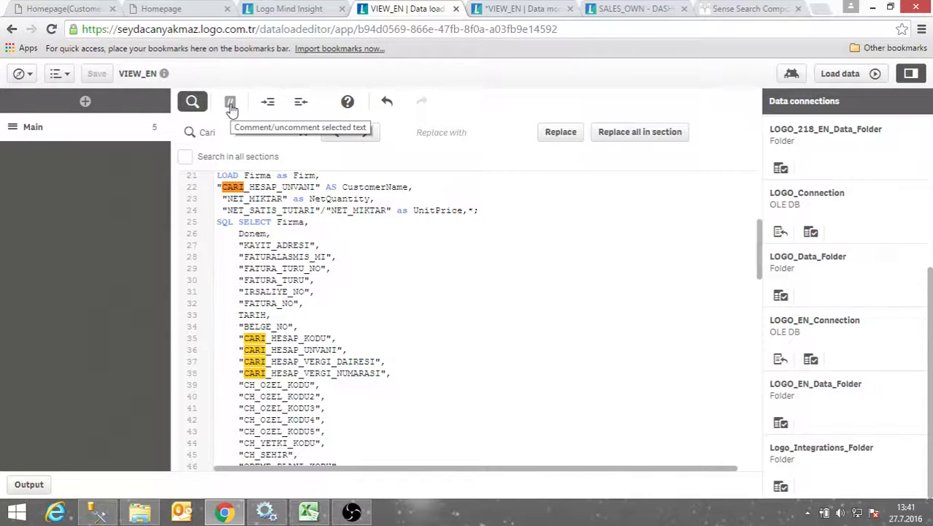
# Insert the comment '//Creating for calculate a new field' on its own line below UnitPrice
pyautogui.click(277, 244)
pyautogui.scroll(2, 330, 267)
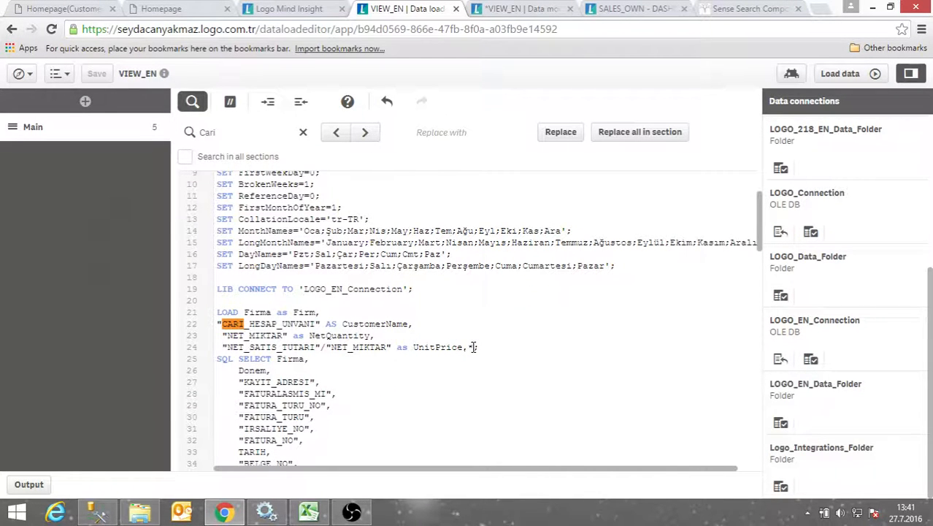
pyautogui.click(403, 335)
pyautogui.press('Return')
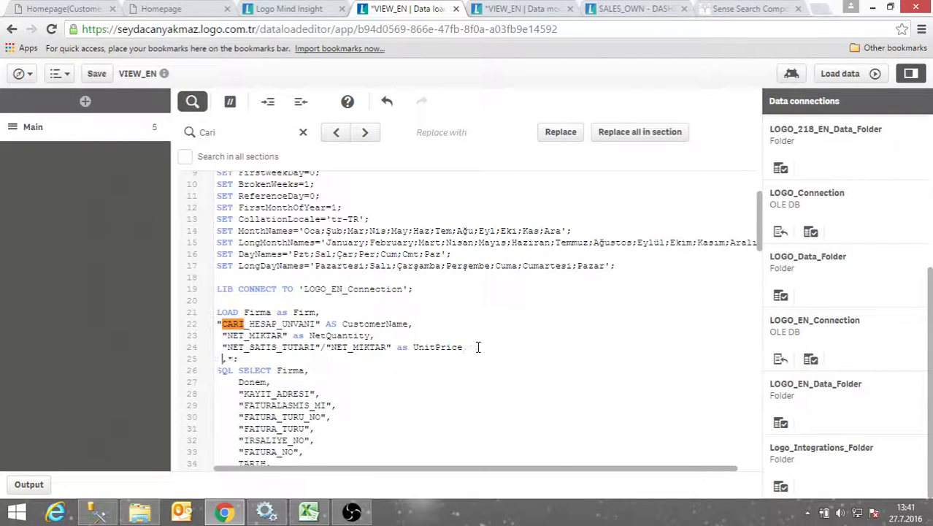
pyautogui.write('//Creating for calculate a new field')
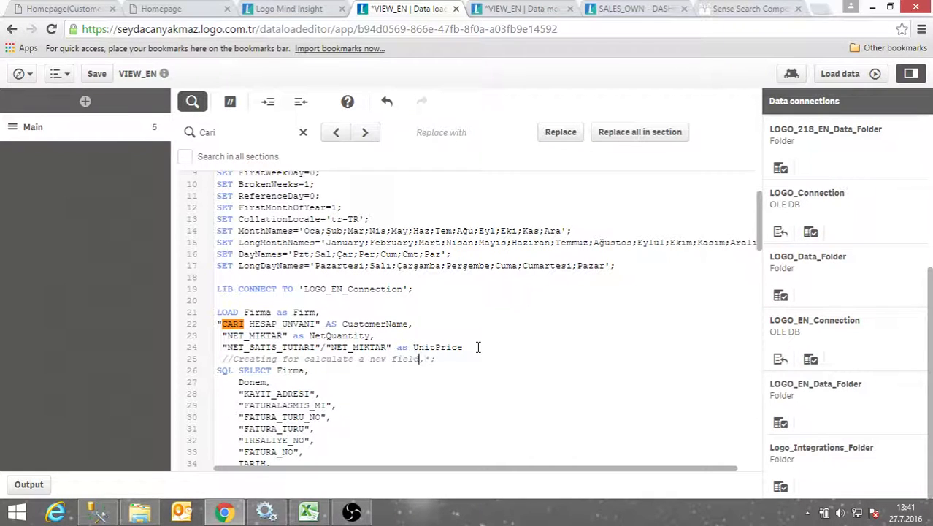
pyautogui.press('Return')
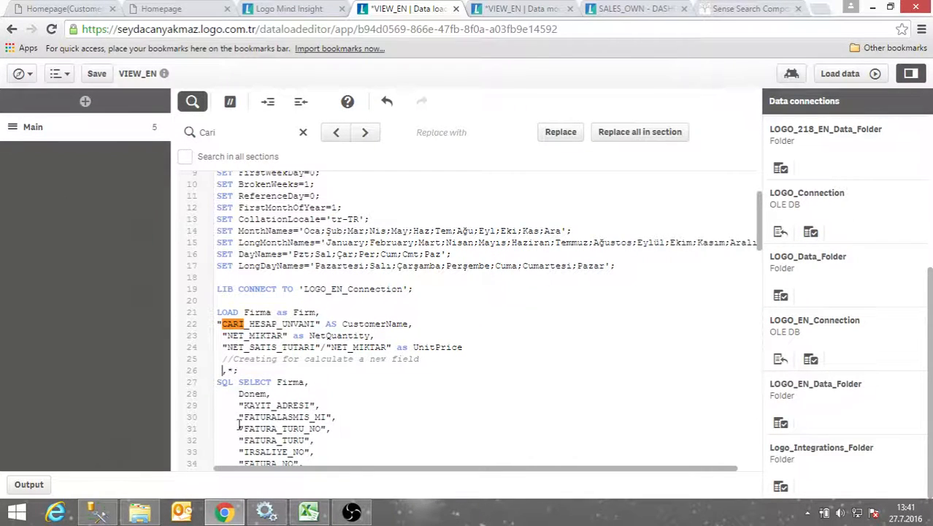
pyautogui.scroll(-2, 413, 258)
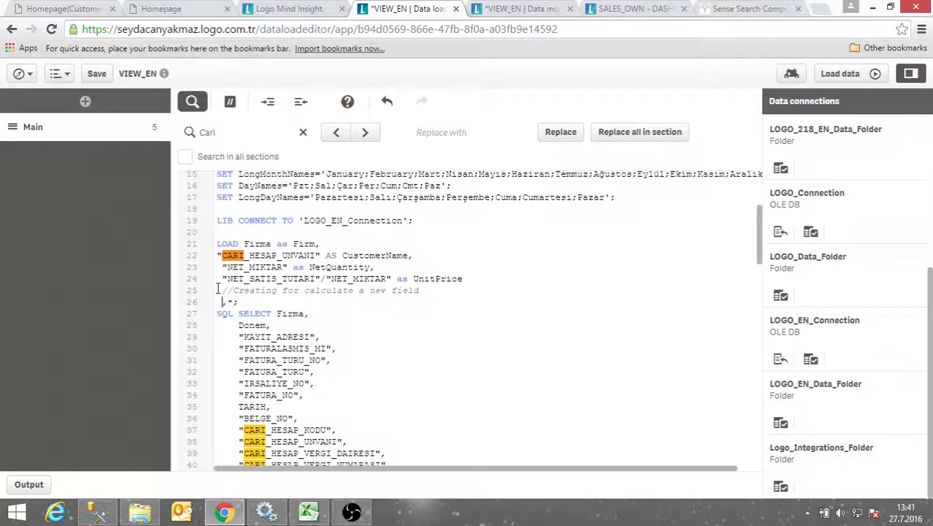
pyautogui.moveTo(217, 290); pyautogui.dragTo(393, 295)
pyautogui.click(446, 313)
pyautogui.scroll(4, 279, 276)
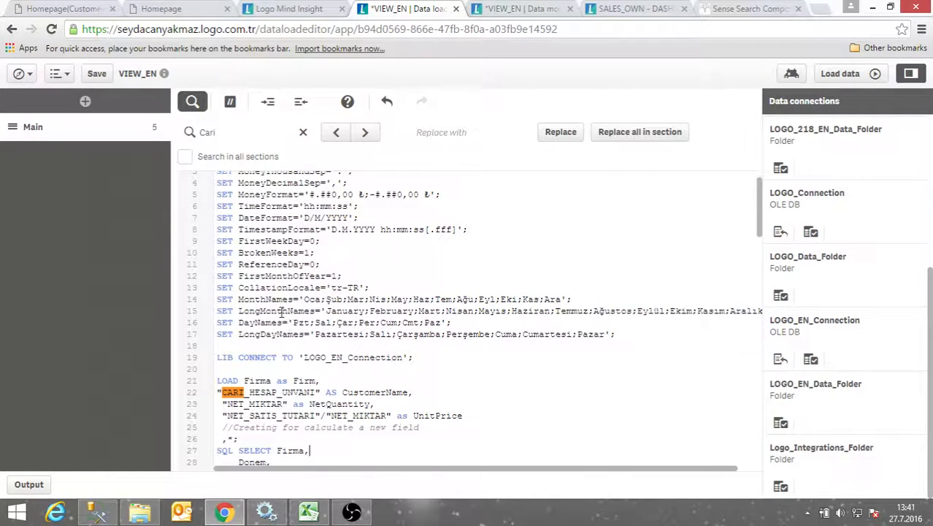
pyautogui.scroll(1, 282, 311)
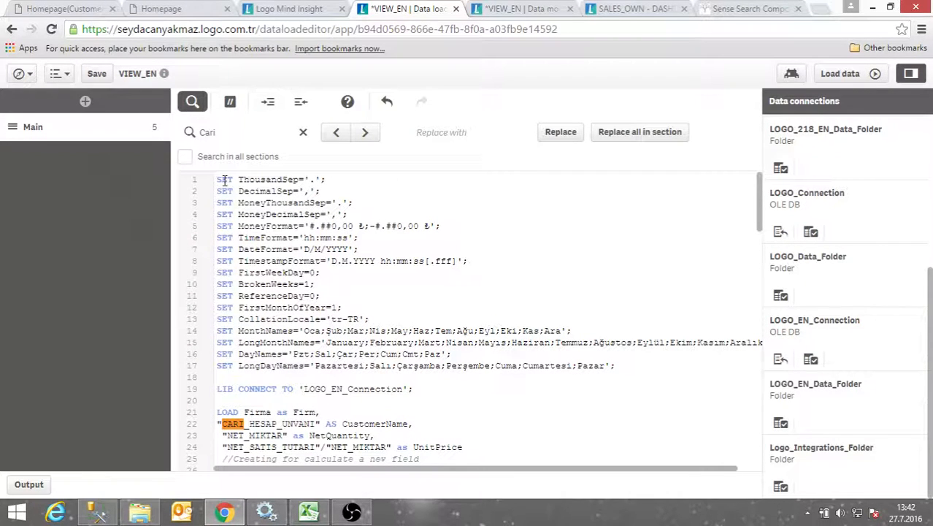
# Use help mode to read the Set statement reference, then return to the VIEW_EN load script
pyautogui.click(348, 103)
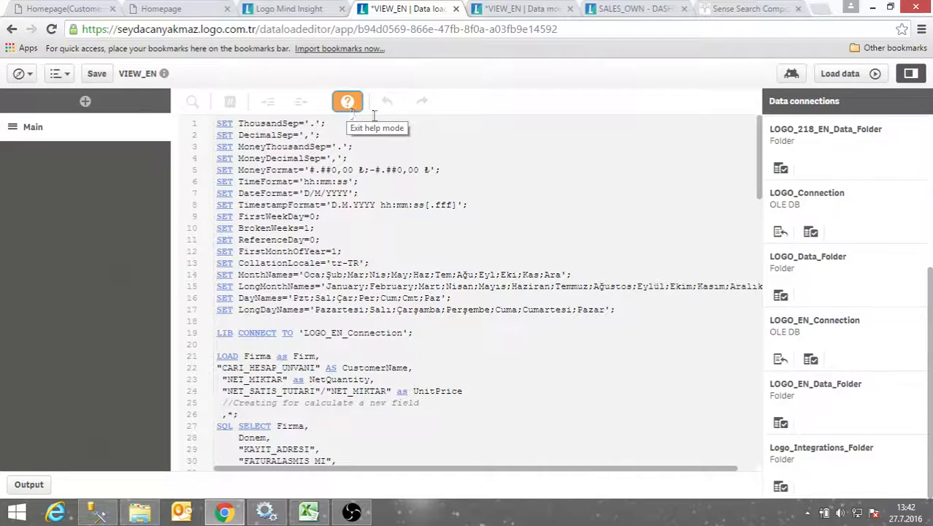
pyautogui.click(224, 129)
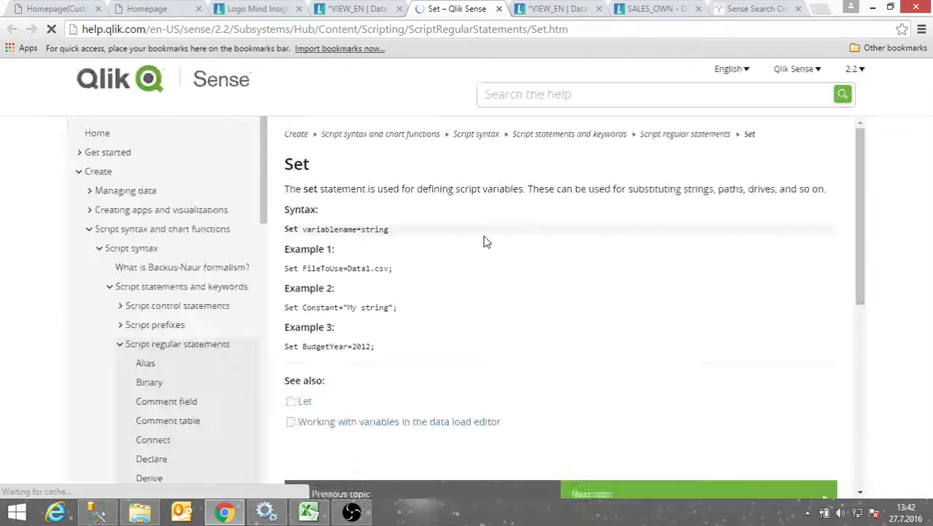
pyautogui.scroll(-1, 364, 271)
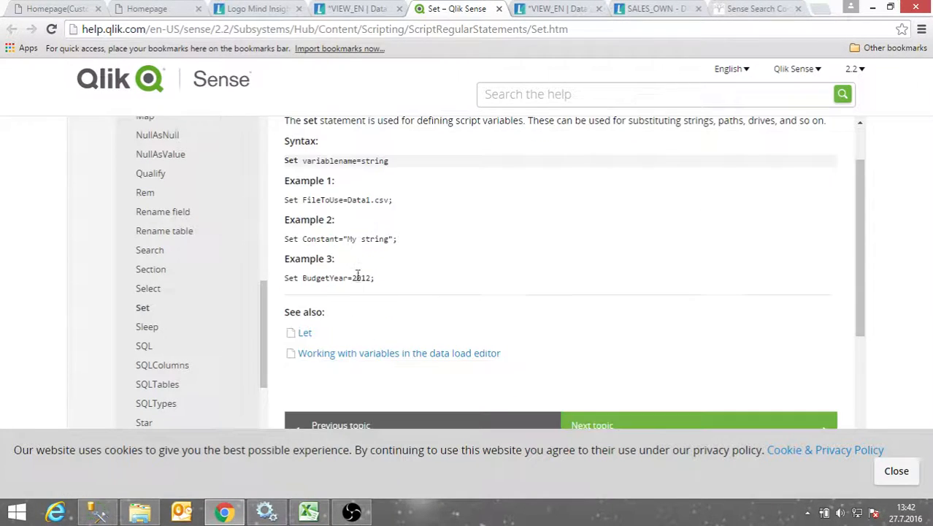
pyautogui.scroll(1, 359, 273)
pyautogui.scroll(-2, 385, 278)
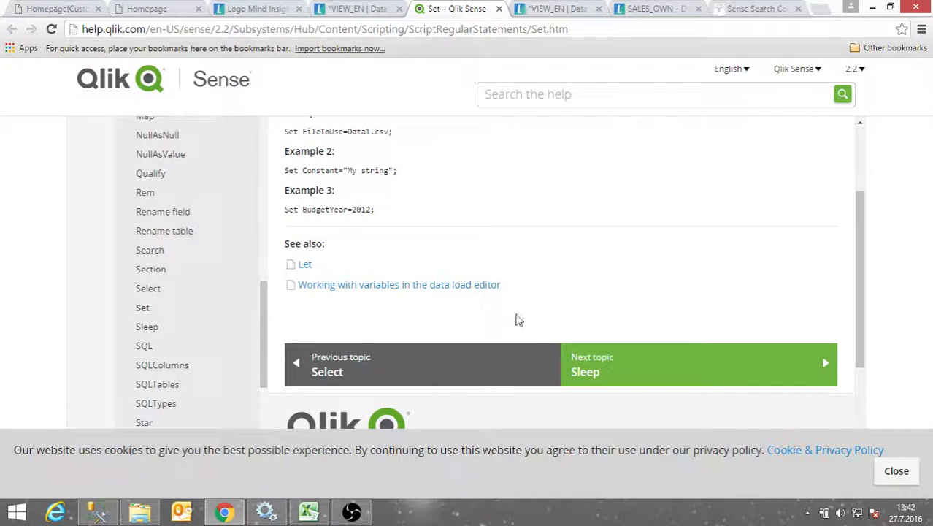
pyautogui.scroll(1, 371, 259)
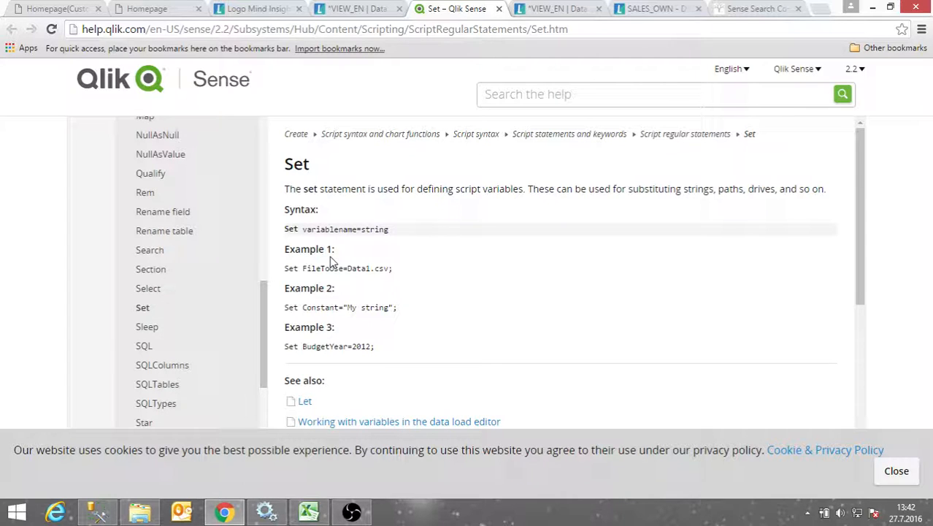
pyautogui.scroll(-2, 337, 235)
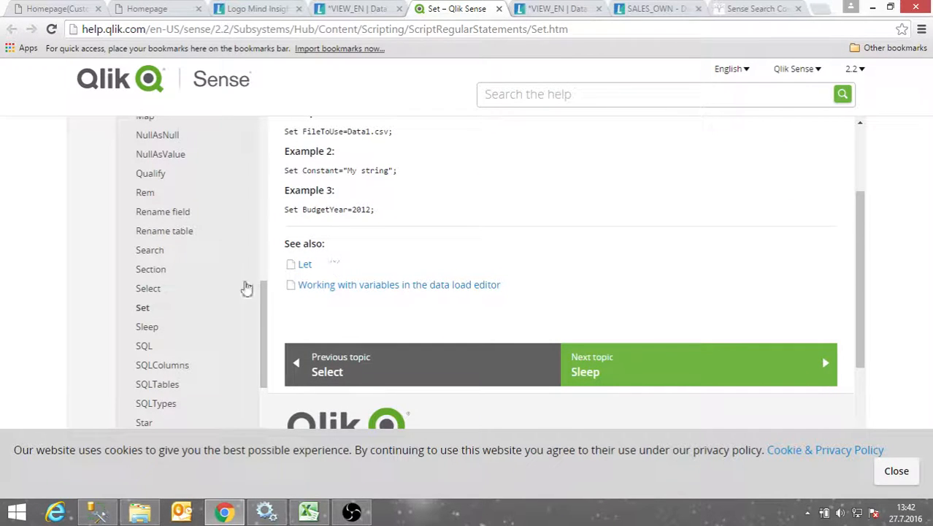
pyautogui.scroll(1, 165, 186)
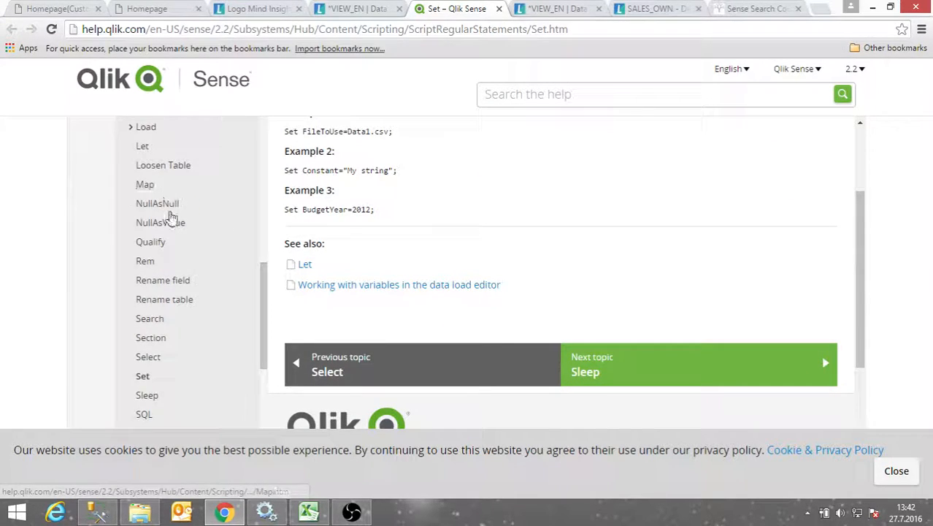
pyautogui.scroll(1, 166, 191)
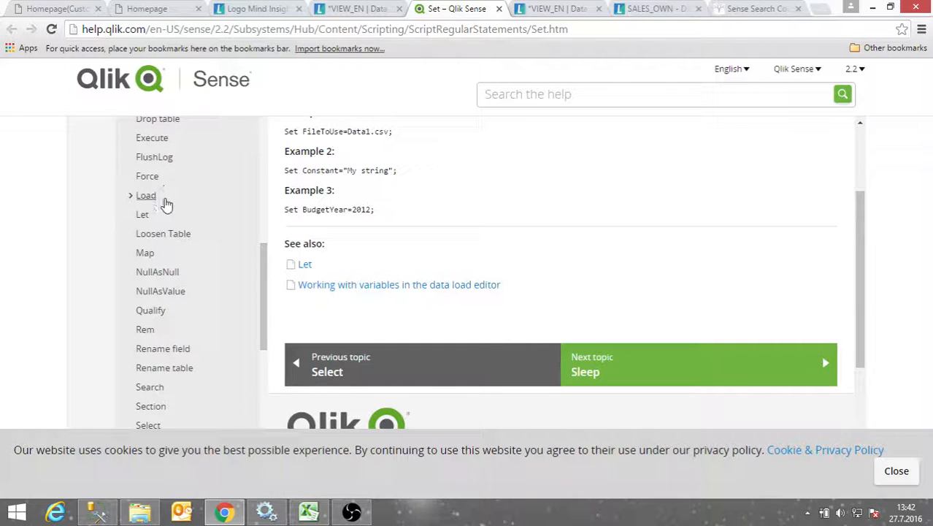
pyautogui.scroll(1, 163, 257)
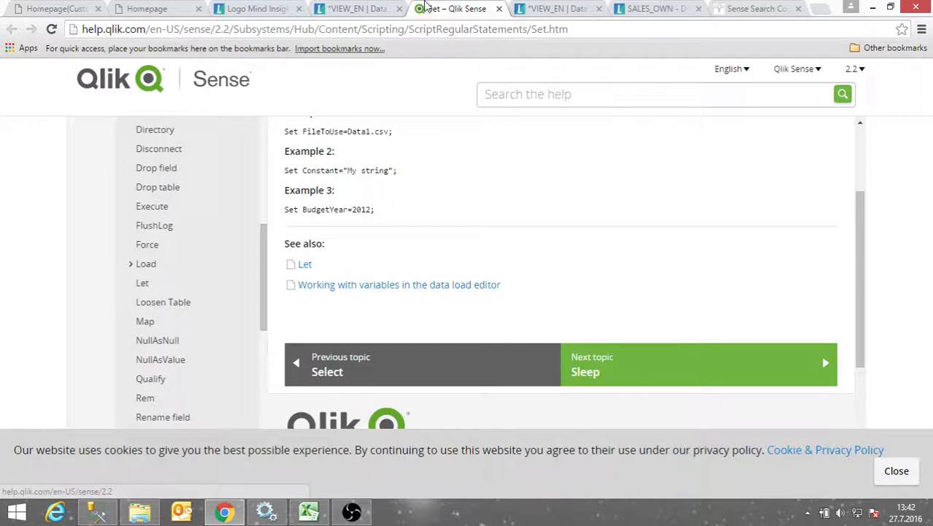
pyautogui.click(351, 8)
# Switch off help mode and bring the SQL SELECT field list into view
pyautogui.scroll(-2, 357, 182)
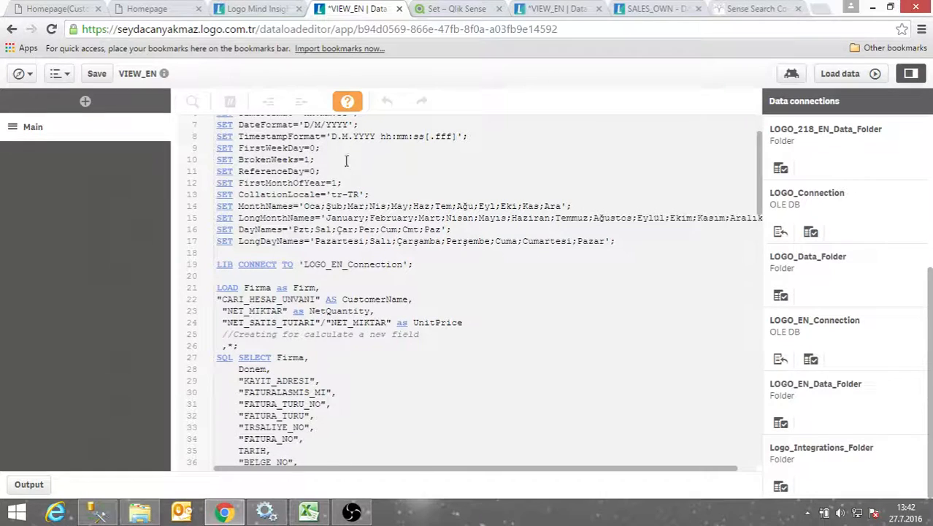
pyautogui.click(348, 103)
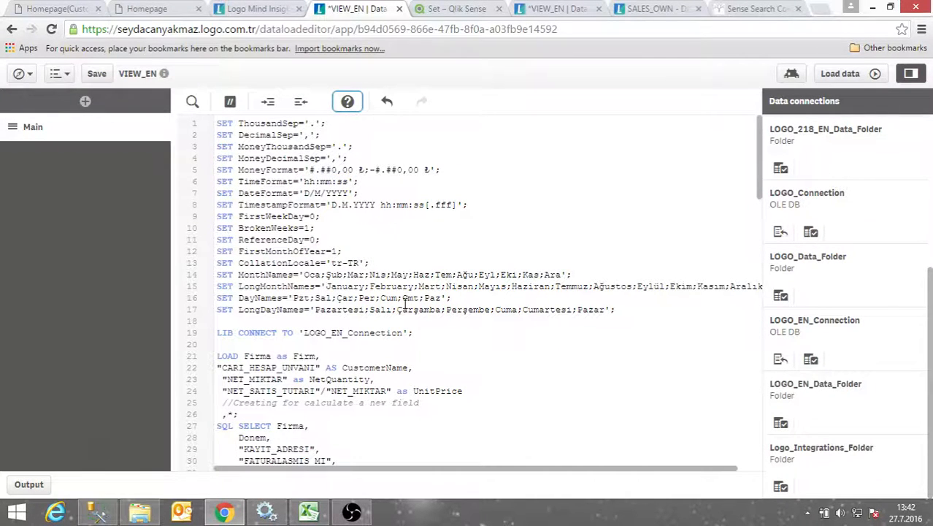
pyautogui.scroll(-2, 405, 303)
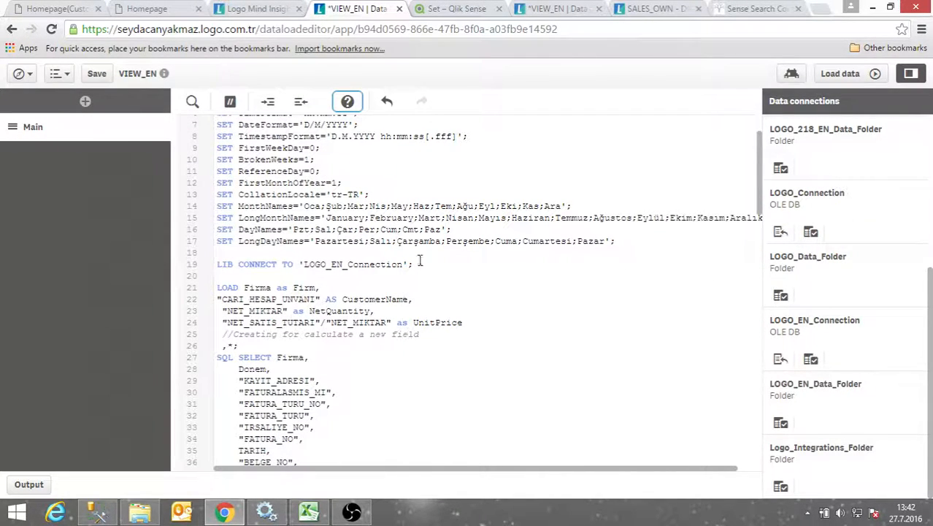
pyautogui.scroll(-20, 384, 254)
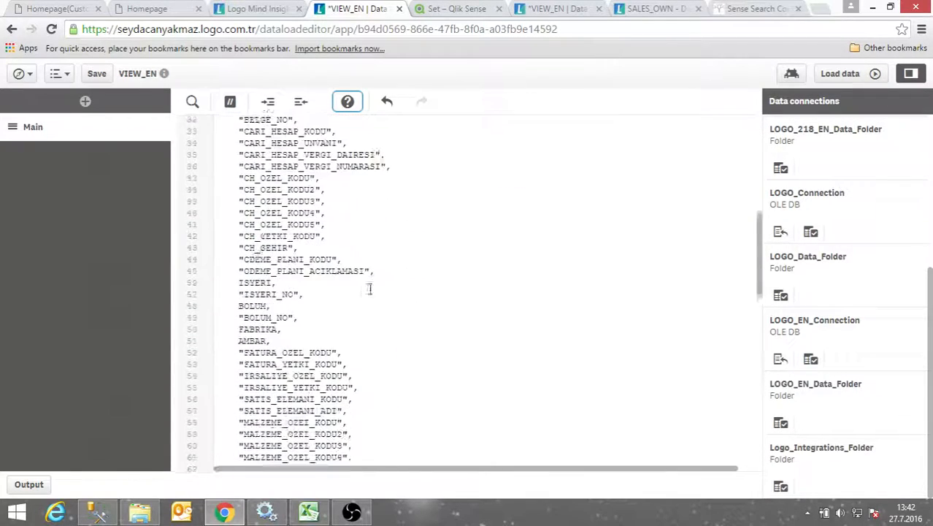
# Reload the VIEW_EN app data, fetching 937 lines, and close the load progress report
pyautogui.scroll(-3, 362, 301)
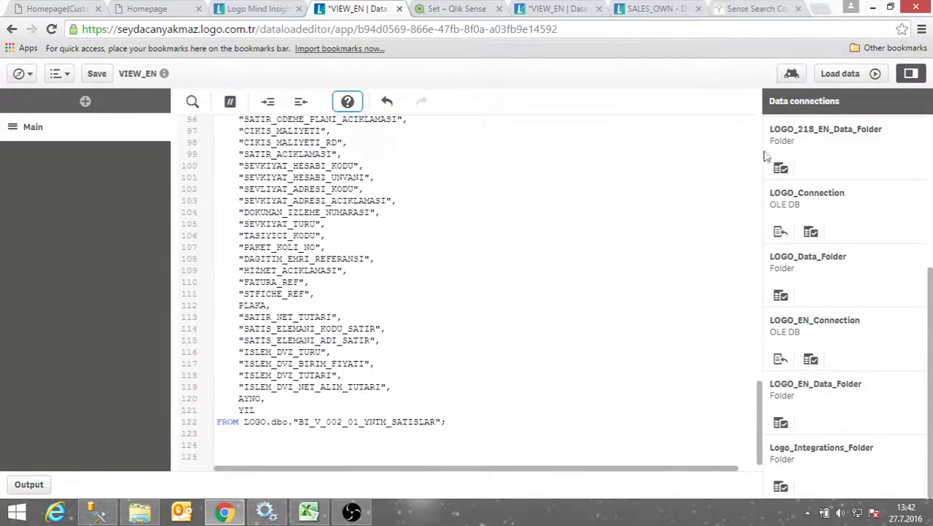
pyautogui.click(839, 73)
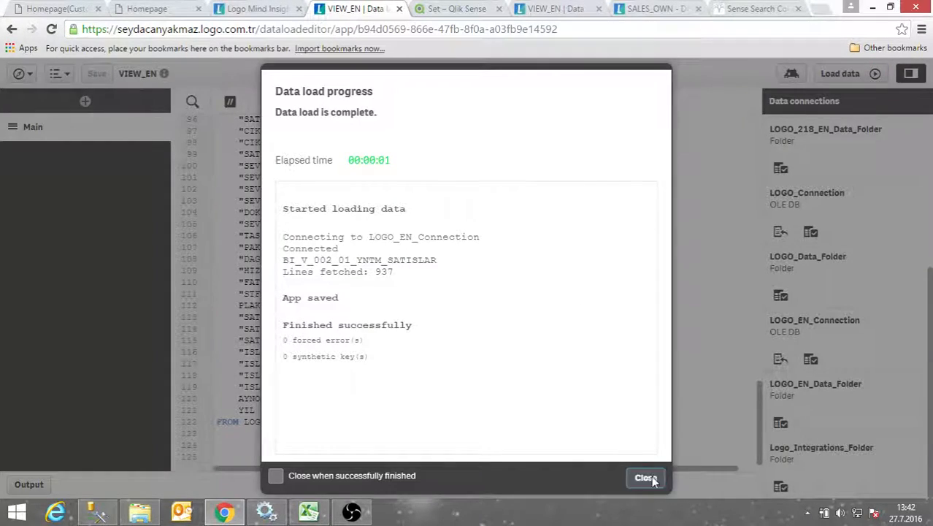
pyautogui.click(646, 478)
pyautogui.scroll(10, 401, 354)
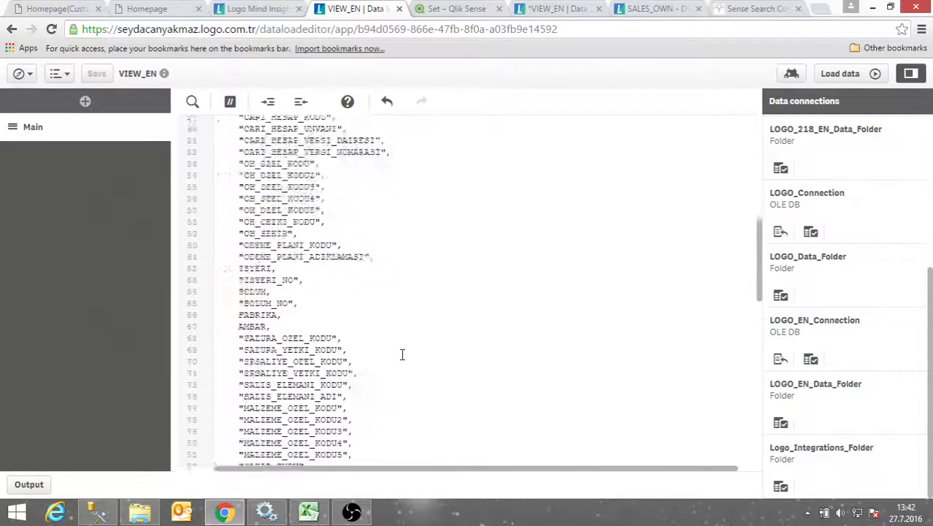
pyautogui.scroll(6, 401, 354)
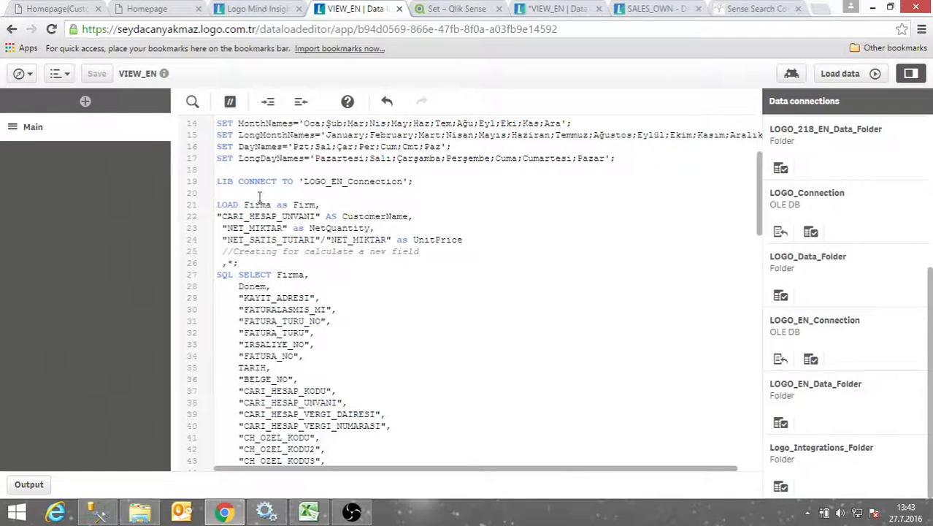
pyautogui.click(20, 73)
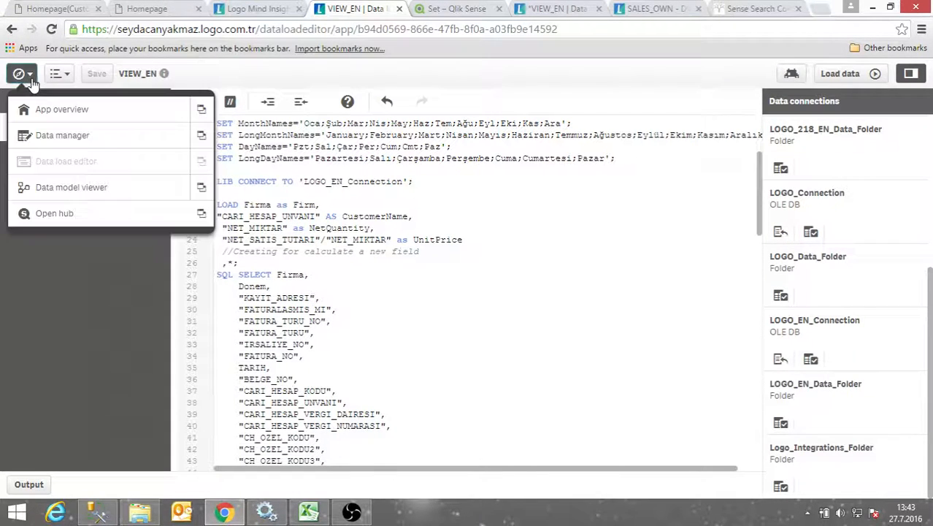
# Create a new sheet titled View from App overview and open it for editing
pyautogui.click(60, 113)
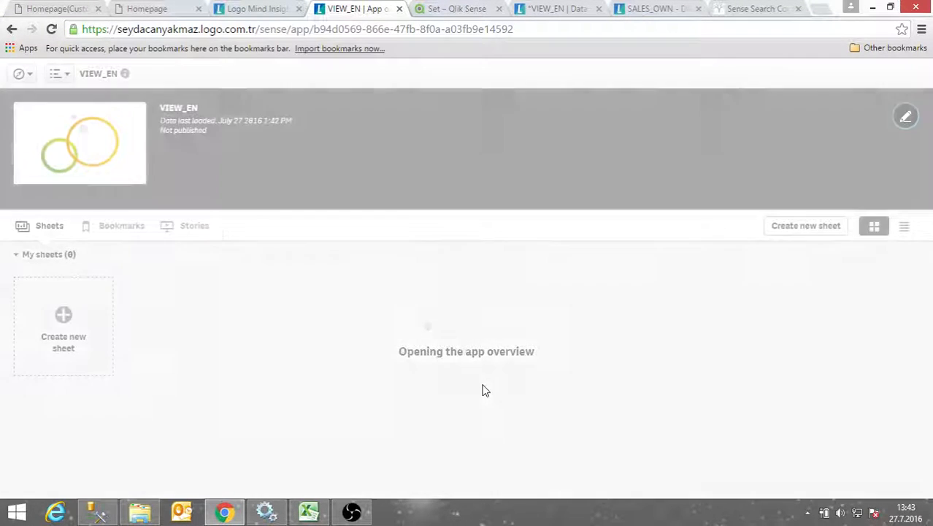
pyautogui.click(47, 327)
pyautogui.write('View')
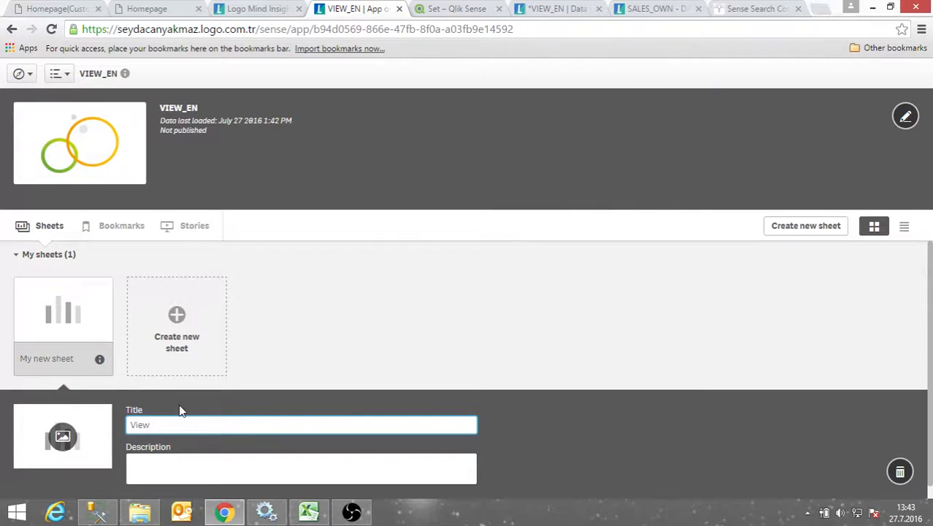
pyautogui.click(333, 335)
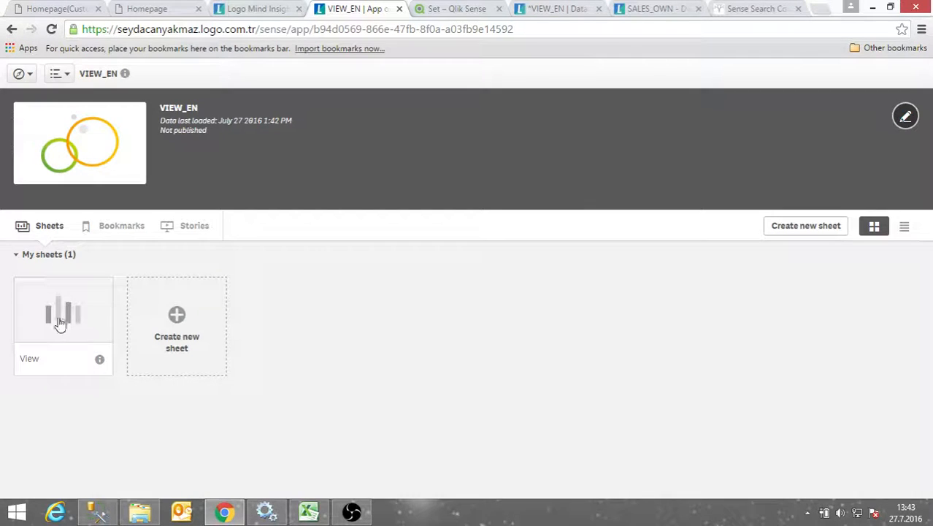
pyautogui.click(58, 323)
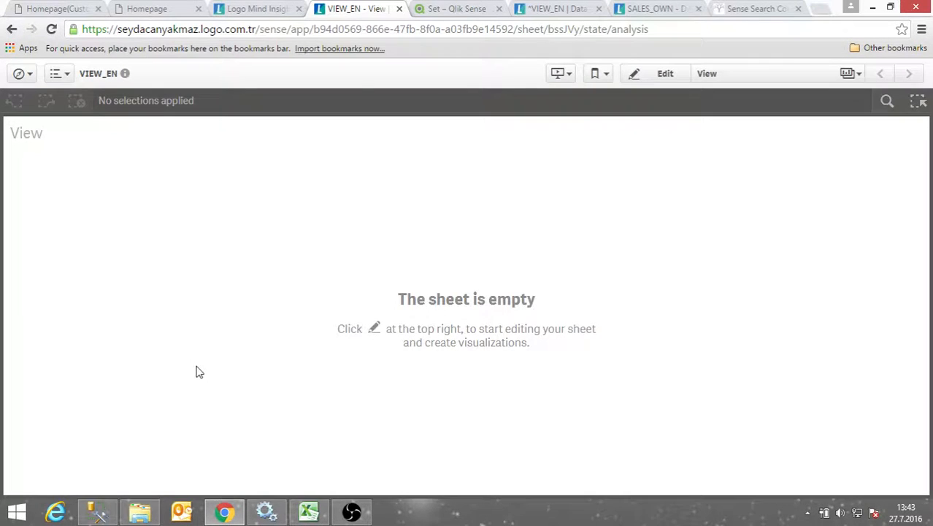
pyautogui.click(639, 76)
# Drag a bar chart from the Charts panel onto the View sheet
pyautogui.click(67, 100)
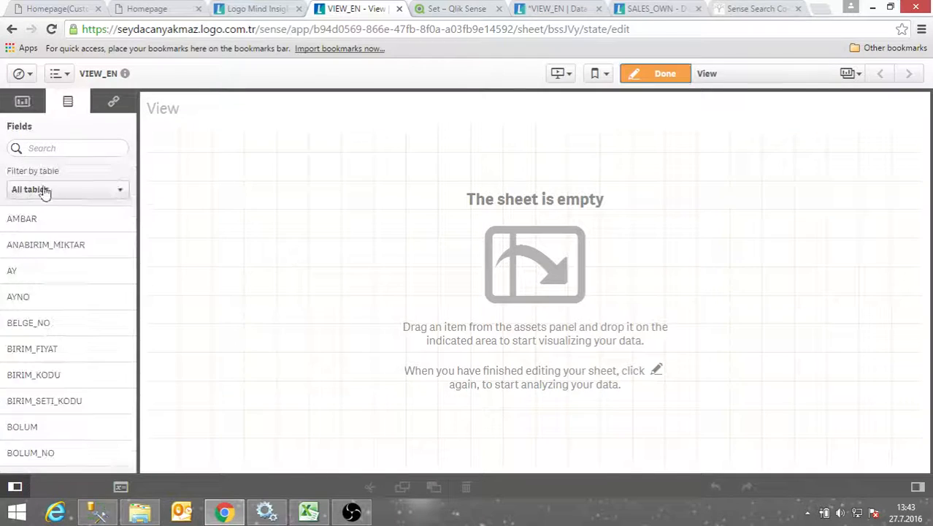
pyautogui.scroll(-10, 40, 352)
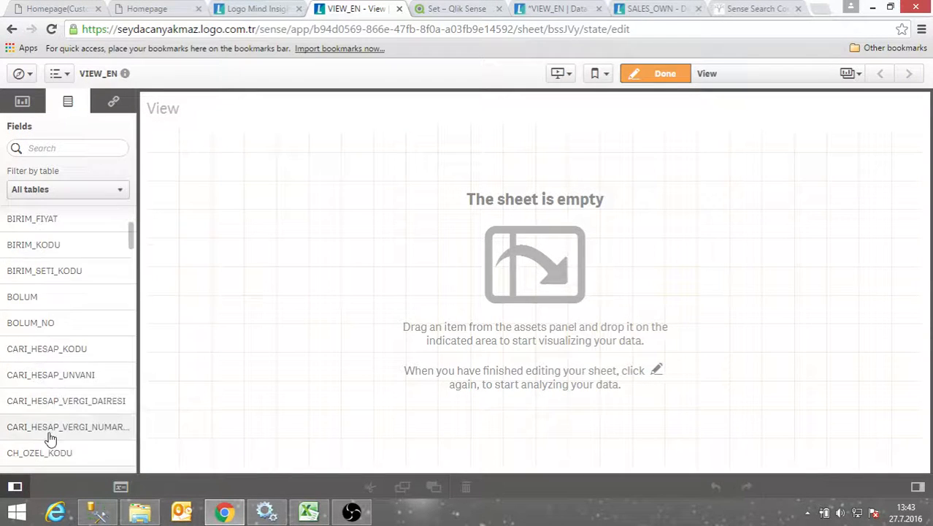
pyautogui.scroll(-3, 58, 451)
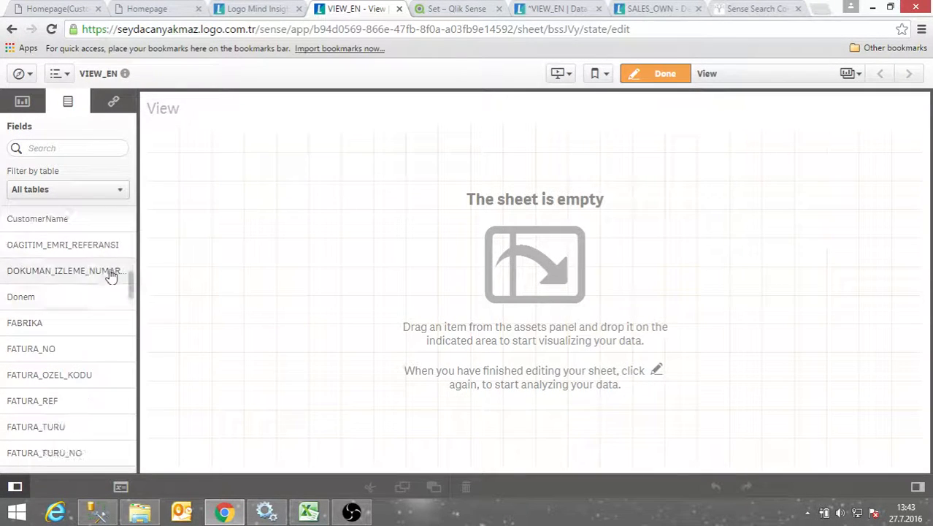
pyautogui.moveTo(129, 289); pyautogui.dragTo(294, 205)
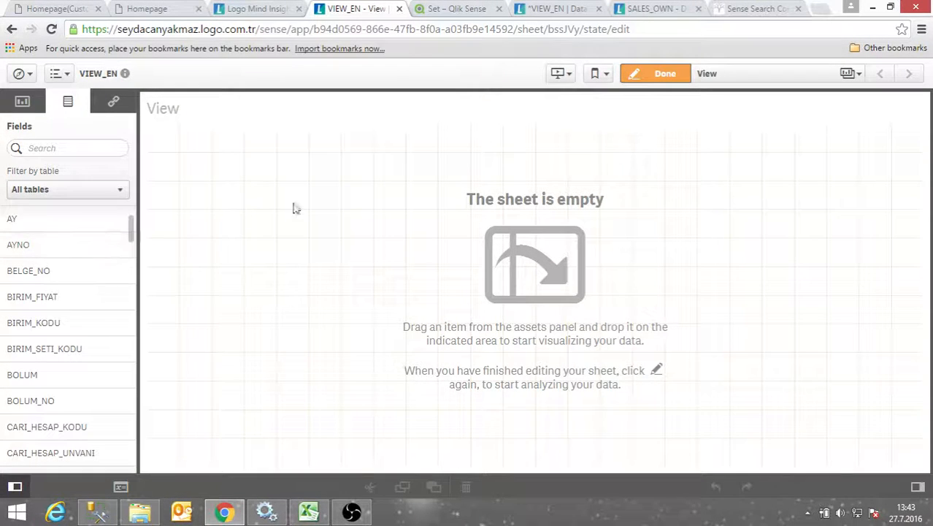
pyautogui.click(22, 102)
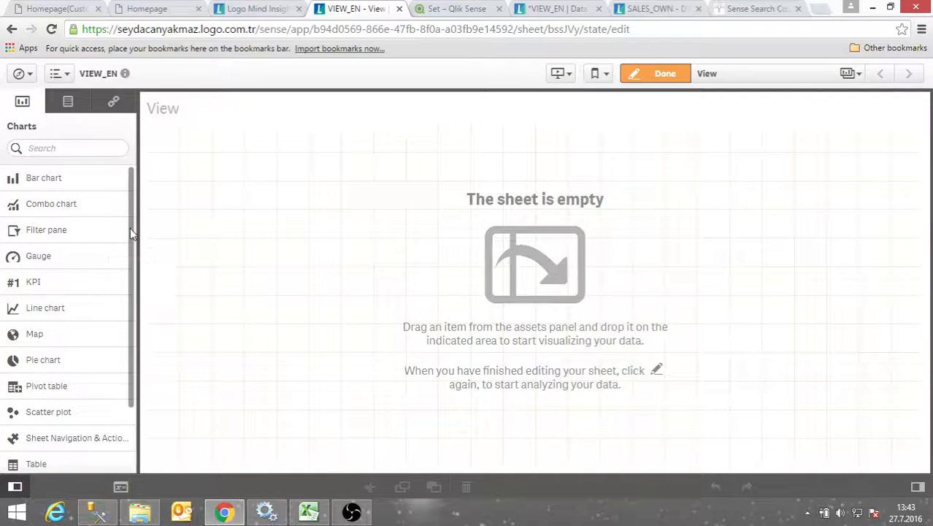
pyautogui.scroll(-2, 42, 355)
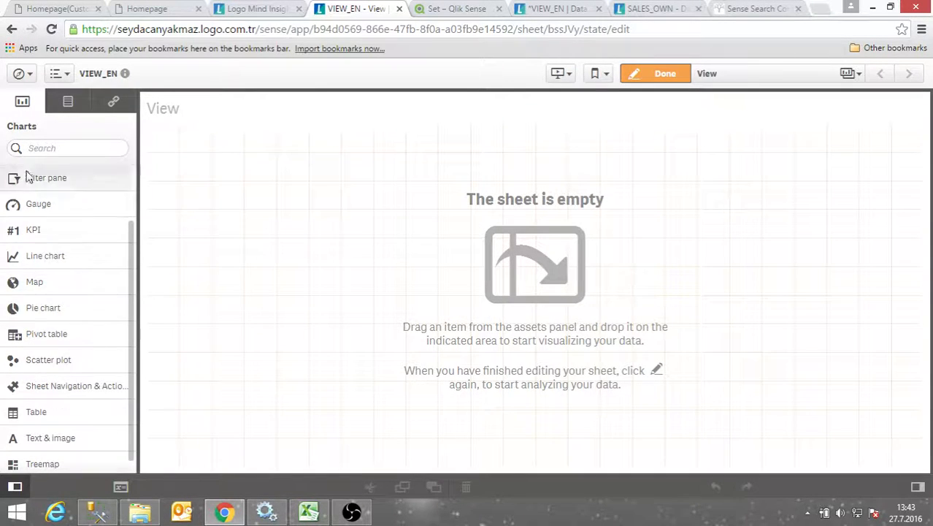
pyautogui.scroll(2, 31, 178)
pyautogui.moveTo(12, 182); pyautogui.dragTo(276, 178)
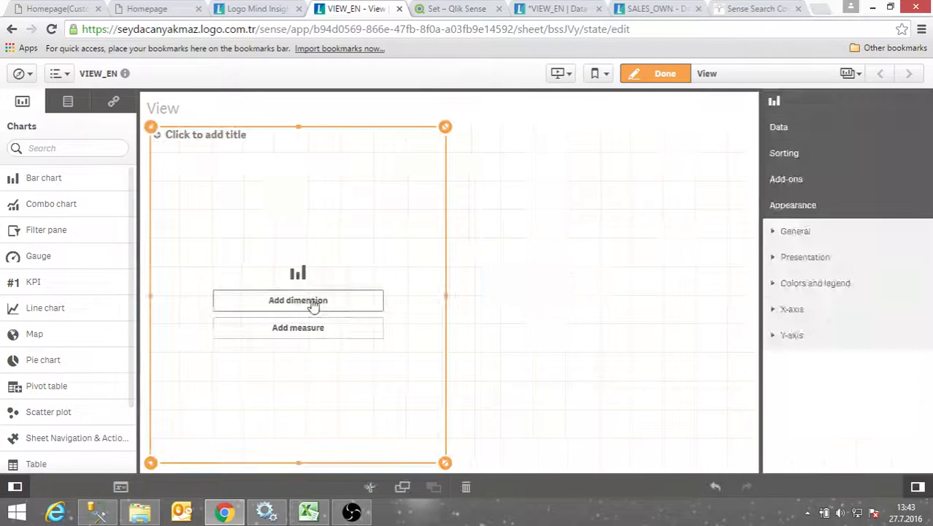
# Make the bar chart show Sum(NET_SATIS_TUTARI) by CARI_HESAP_UNVANI and widen it across the sheet
pyautogui.click(321, 310)
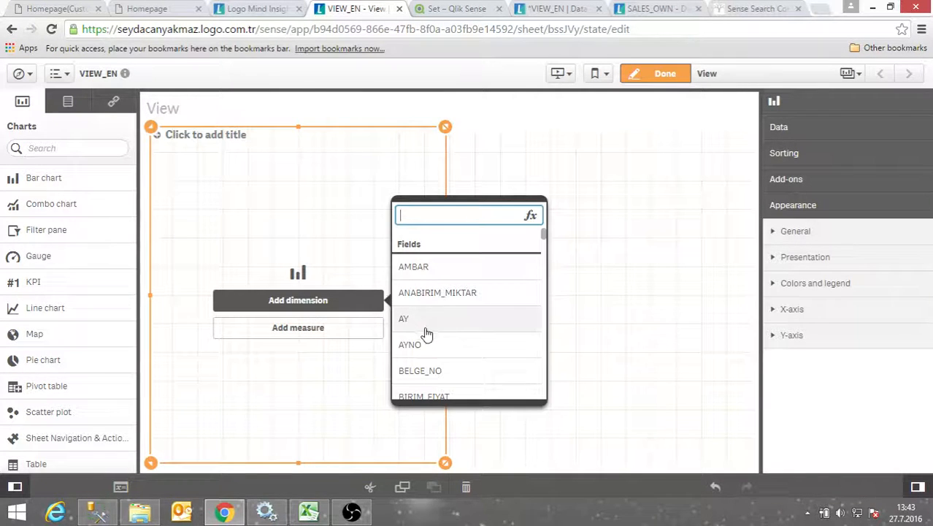
pyautogui.scroll(-5, 414, 335)
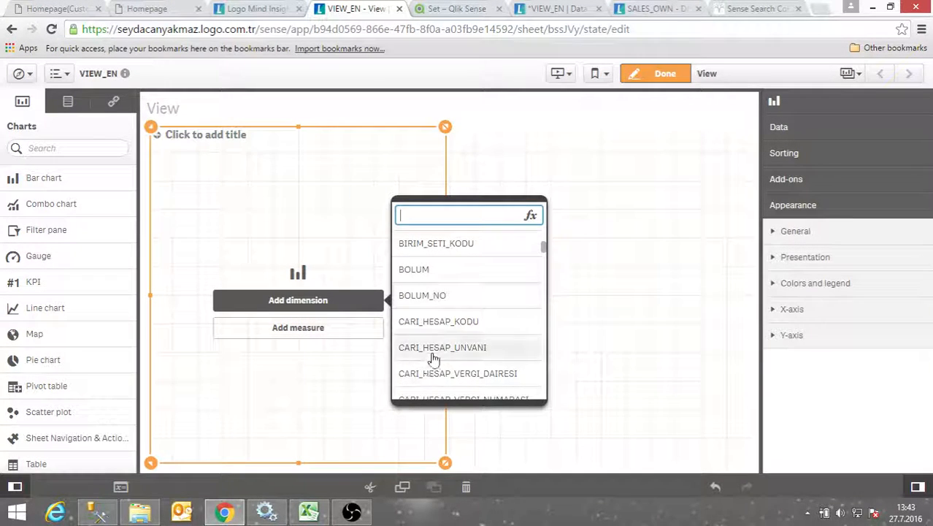
pyautogui.click(442, 344)
pyautogui.click(314, 330)
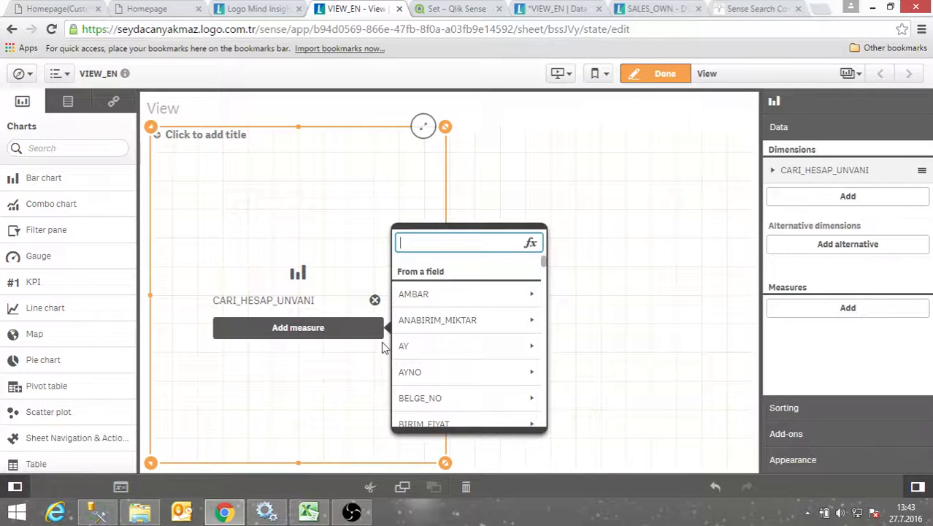
pyautogui.write('net')
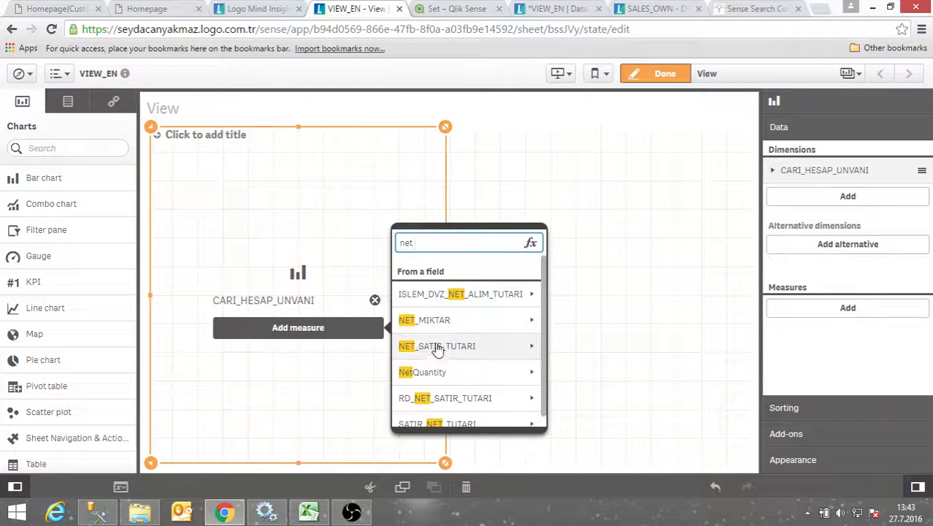
pyautogui.click(452, 349)
pyautogui.click(454, 294)
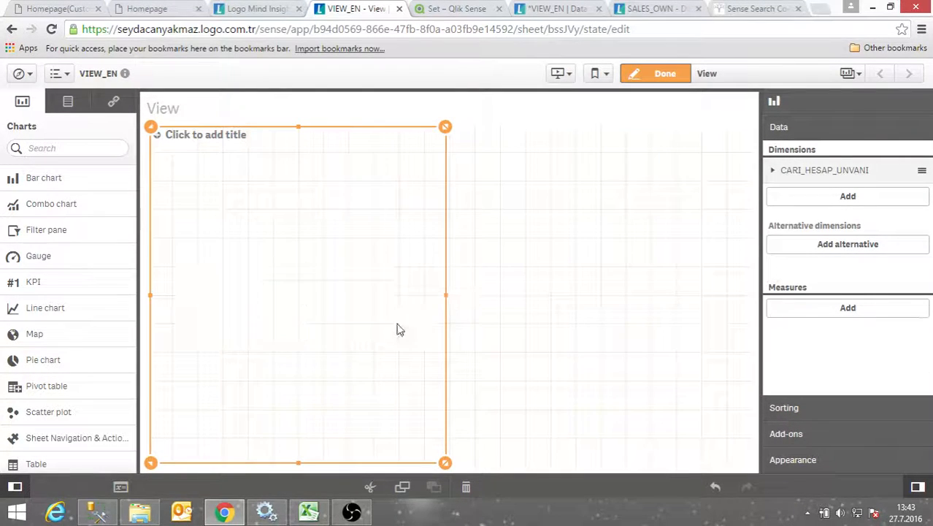
pyautogui.moveTo(445, 305); pyautogui.dragTo(743, 290)
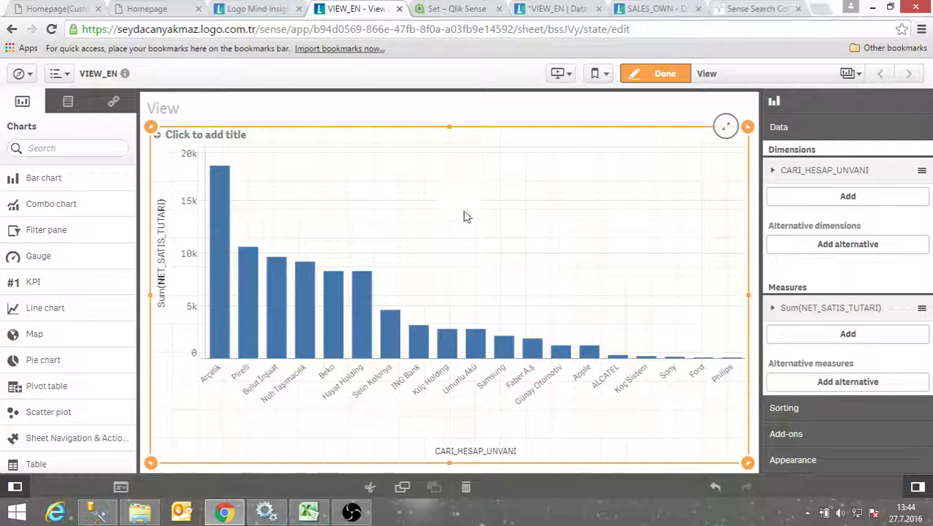
pyautogui.click(33, 75)
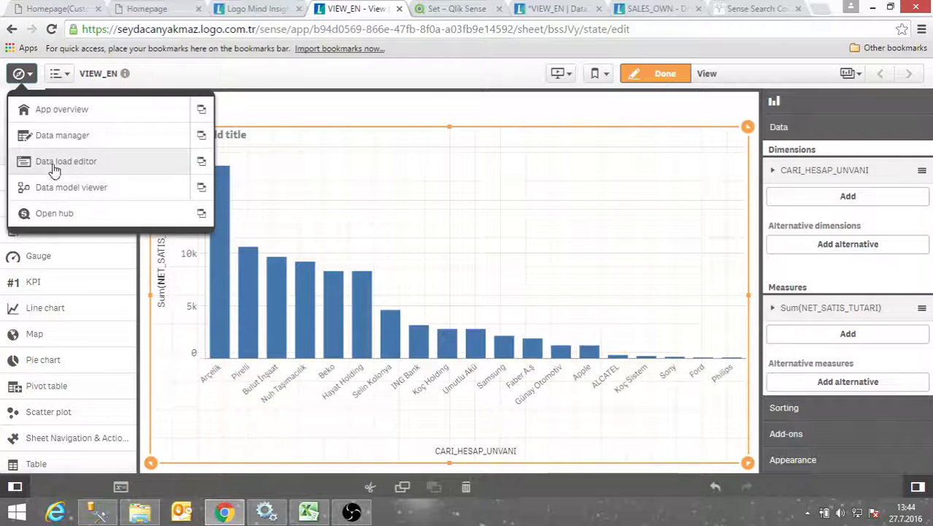
# Go to the data load editor and open the select-data dialog for the LOGO database connection
pyautogui.click(176, 164)
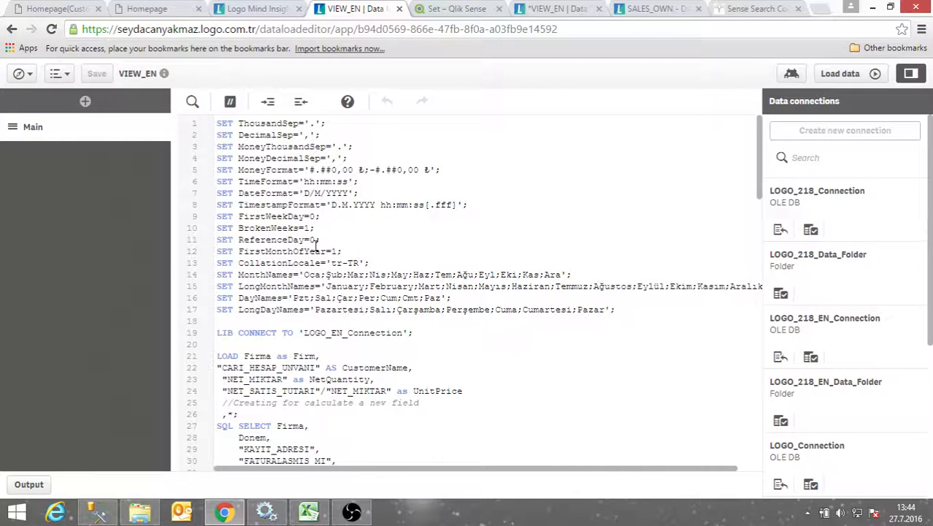
pyautogui.scroll(-15, 360, 281)
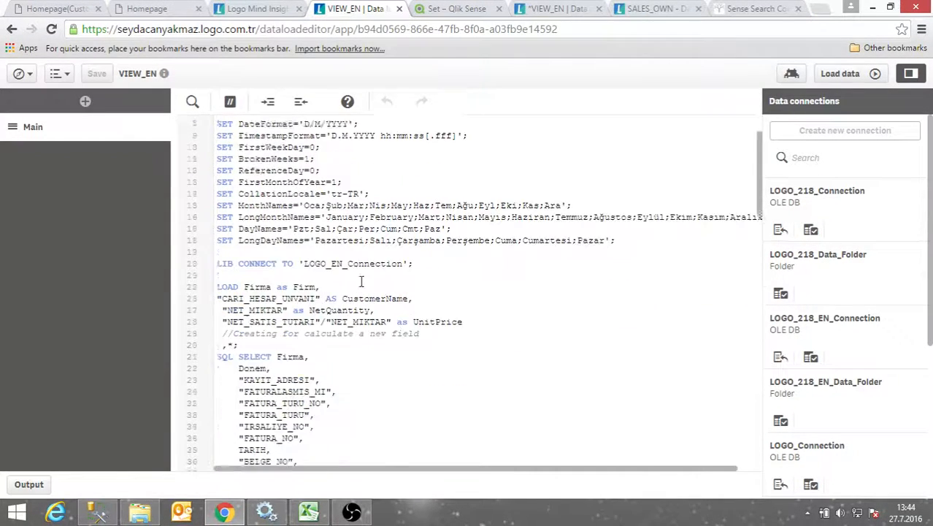
pyautogui.scroll(-15, 360, 287)
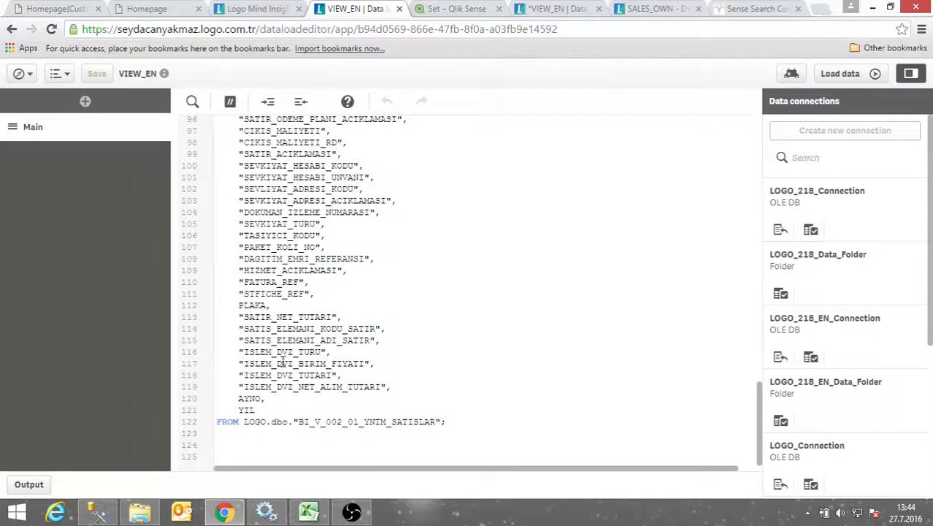
pyautogui.scroll(-1, 785, 328)
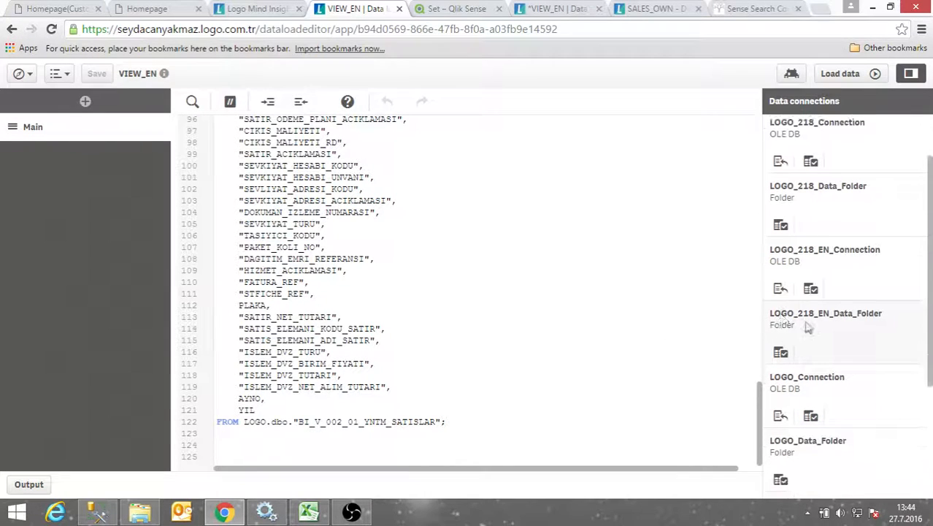
pyautogui.scroll(-3, 799, 336)
pyautogui.click(815, 283)
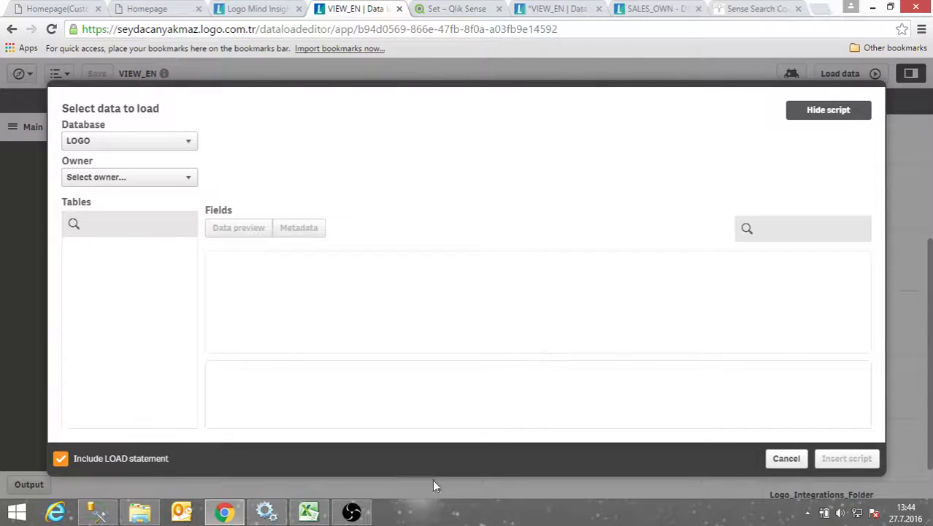
# Close the table selection without inserting anything and search the script for 'ilçe'
pyautogui.click(777, 460)
pyautogui.scroll(6, 329, 295)
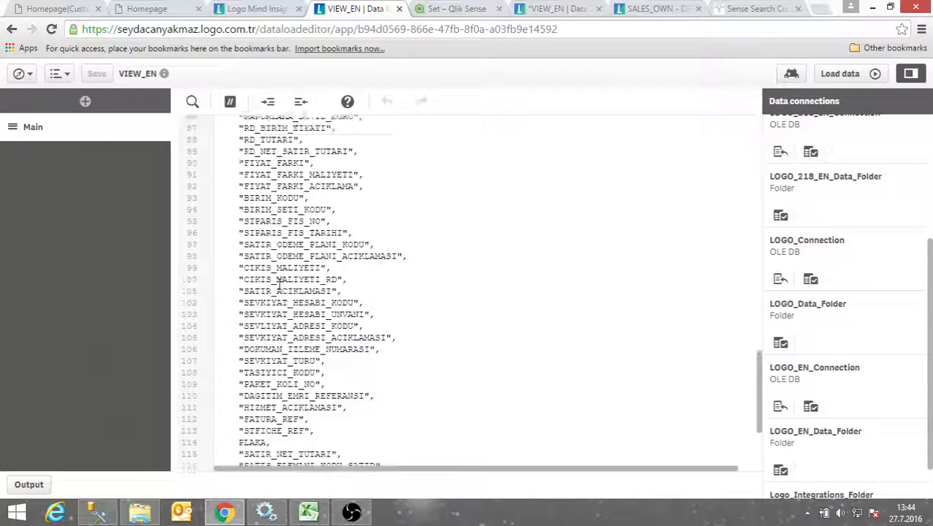
pyautogui.scroll(2, 278, 281)
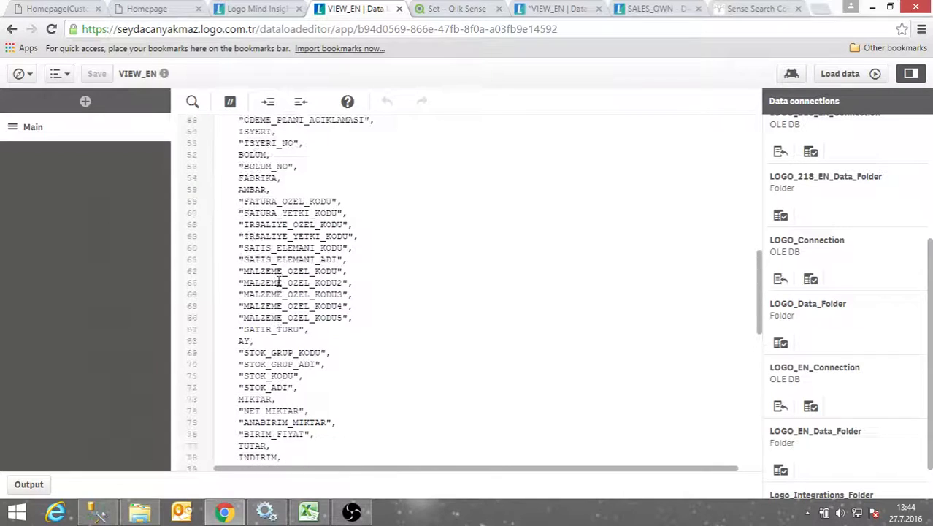
pyautogui.scroll(5, 230, 194)
pyautogui.hotkey('ctrl', 'f')
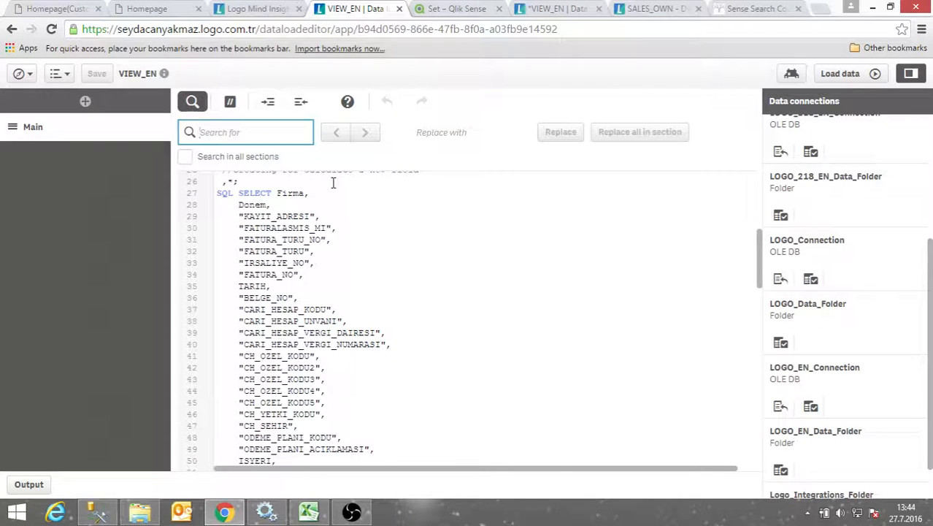
pyautogui.write('ilçe')
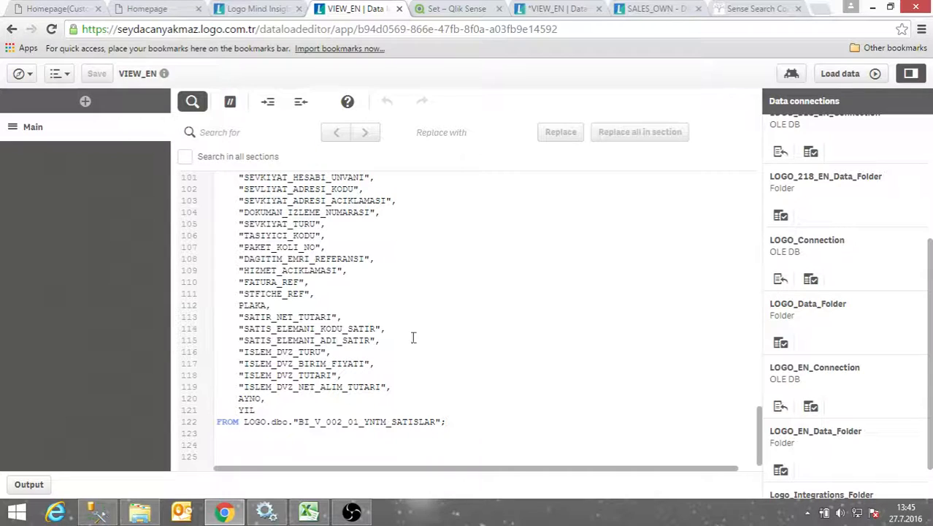
# Add blank lines after the sales query's FROM clause and reopen LOGO_EN_Connection's table selection
pyautogui.click(467, 430)
pyautogui.scroll(-1, 524, 399)
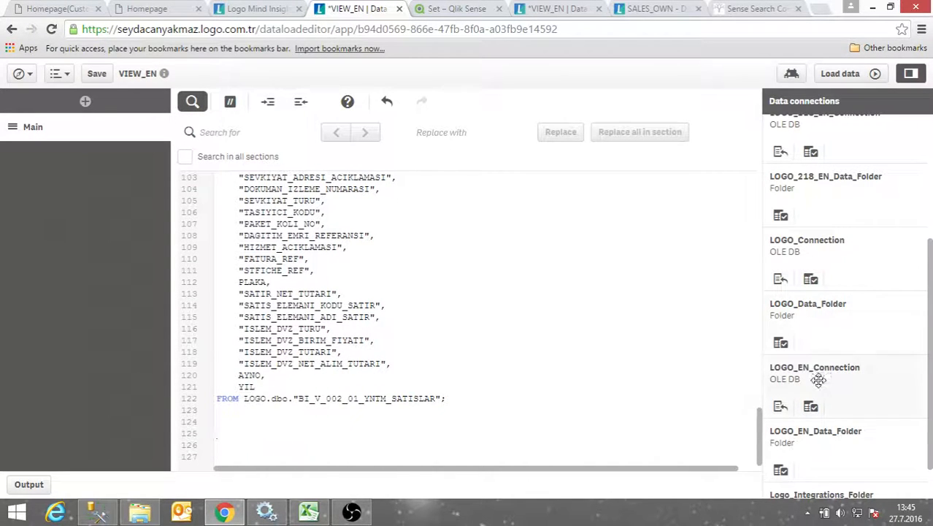
pyautogui.scroll(-1, 822, 387)
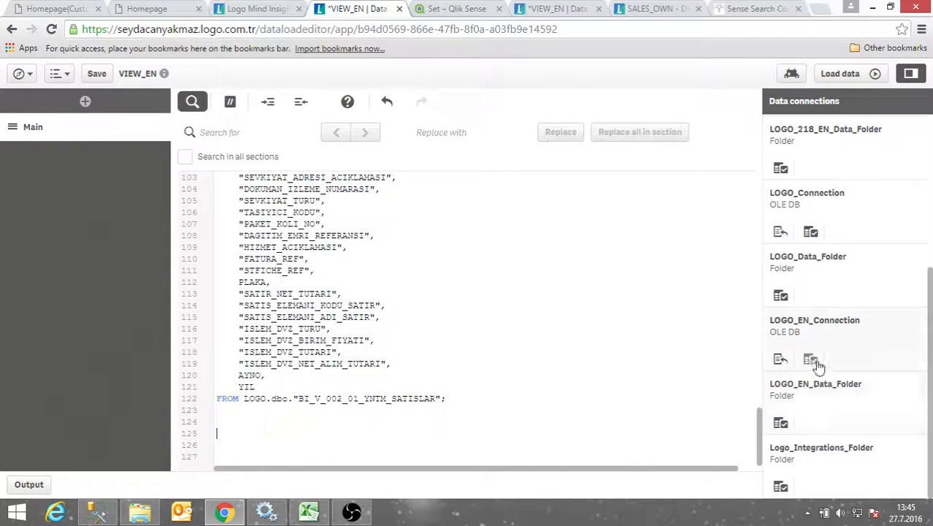
pyautogui.click(812, 359)
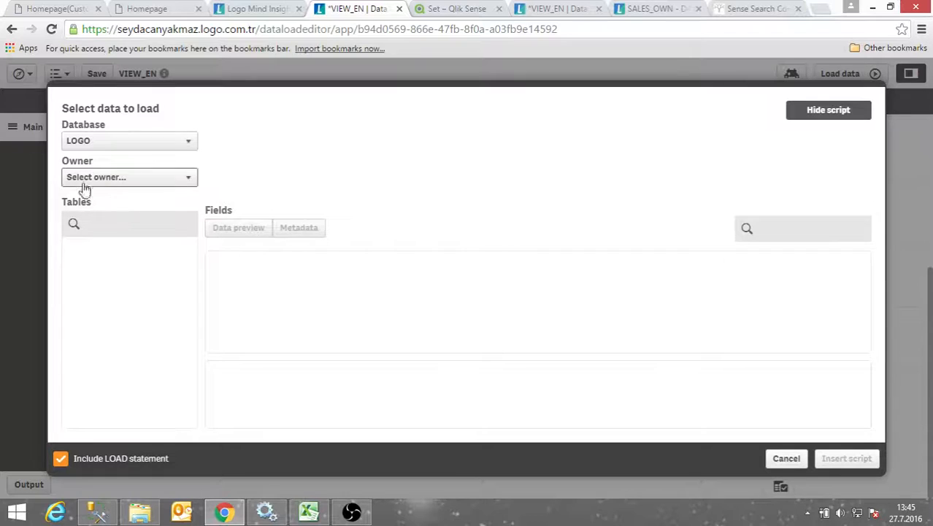
# Set the owner to dbo and select the LG_002_CLCARD table from the CLCARD-filtered list
pyautogui.click(84, 181)
pyautogui.click(84, 203)
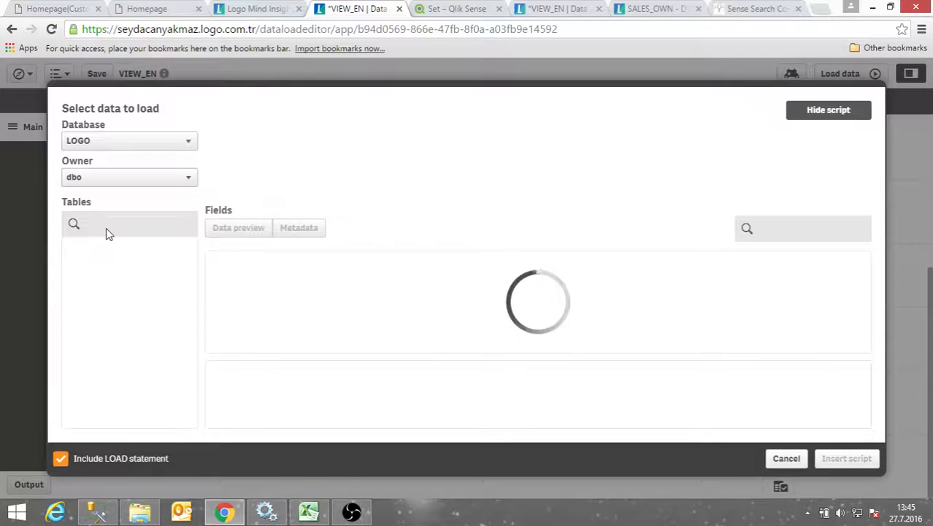
pyautogui.click(113, 225)
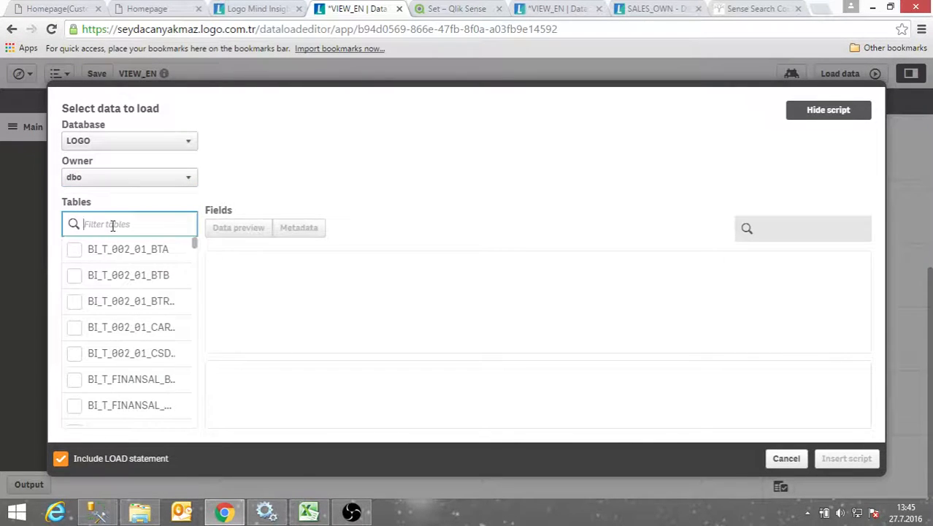
pyautogui.write('CLCARD')
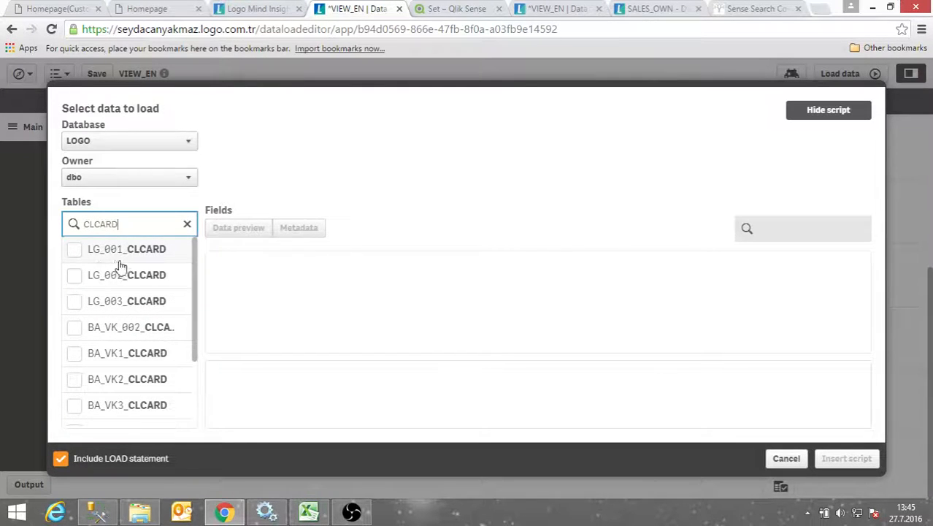
pyautogui.click(77, 279)
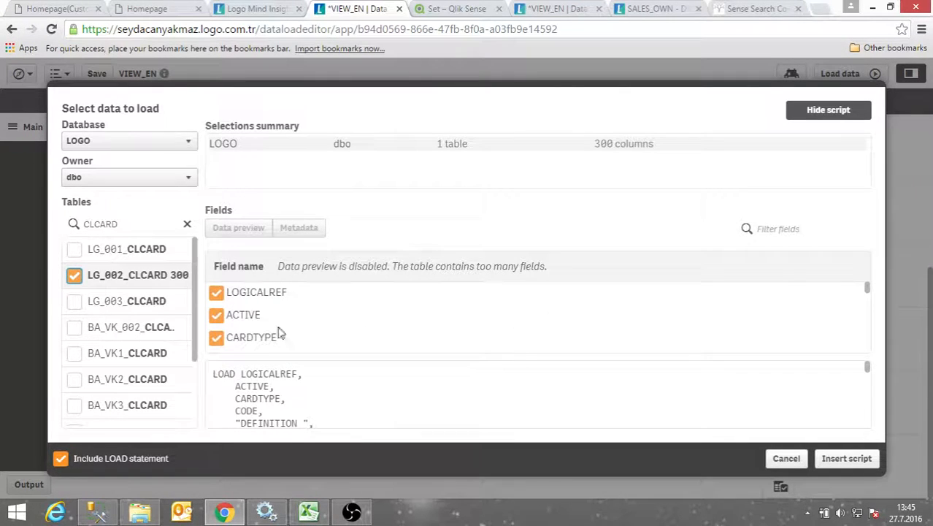
pyautogui.scroll(-10, 278, 333)
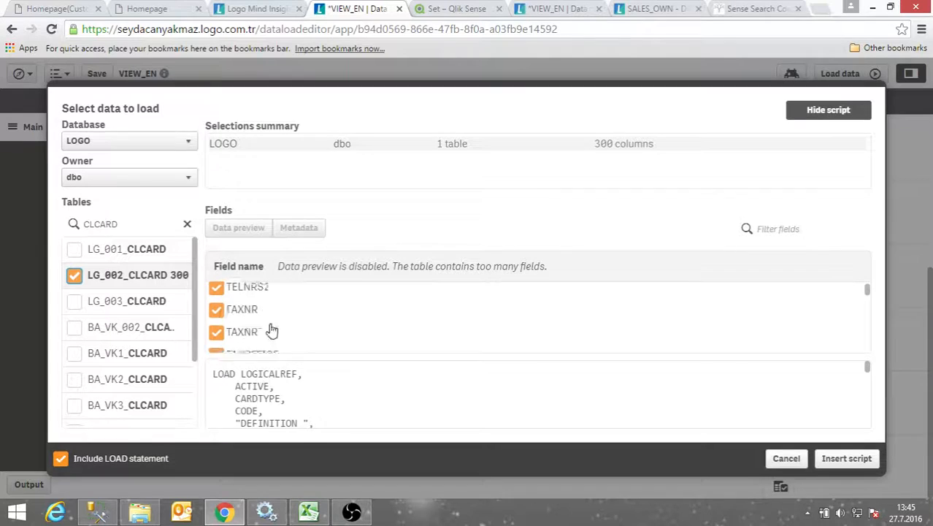
pyautogui.scroll(3, 270, 329)
pyautogui.scroll(-3, 291, 369)
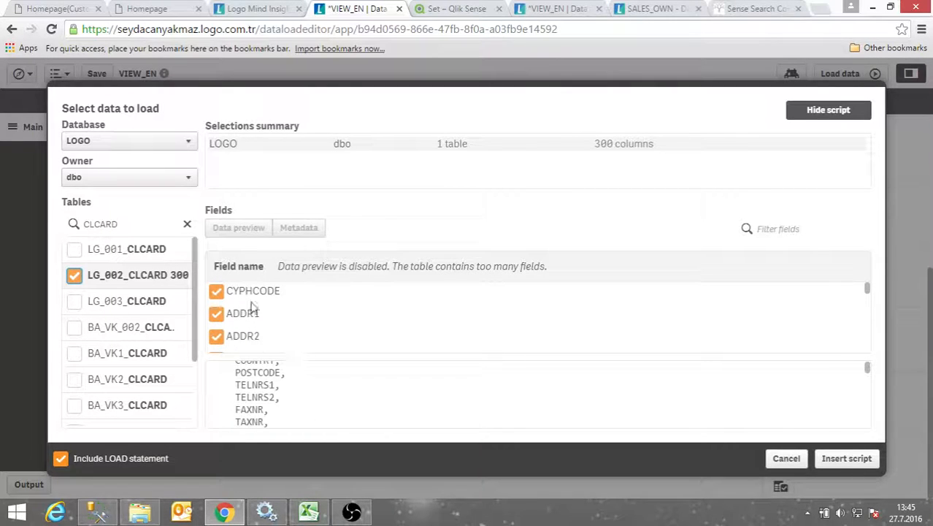
# Keep only the TOWN and CODE fields of LG_002_CLCARD and insert the generated load script
pyautogui.click(765, 227)
pyautogui.write('town')
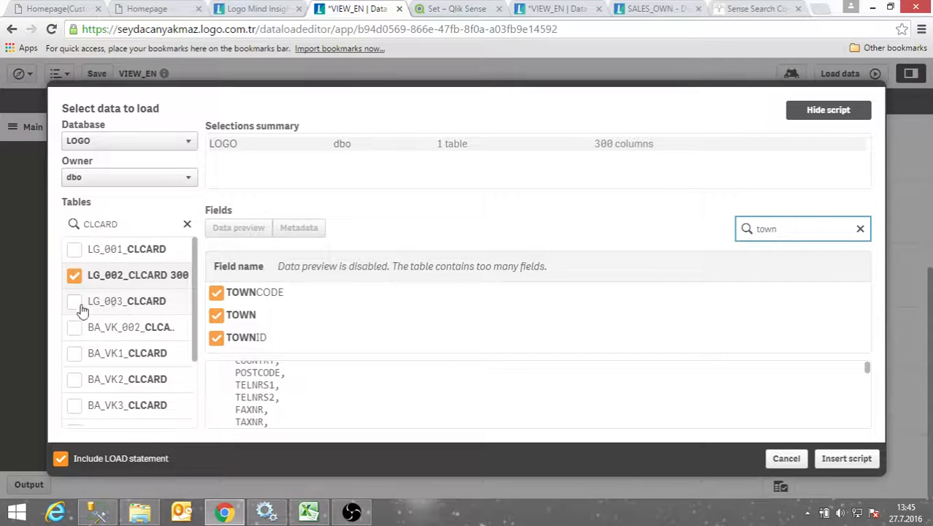
pyautogui.click(74, 275)
pyautogui.click(215, 315)
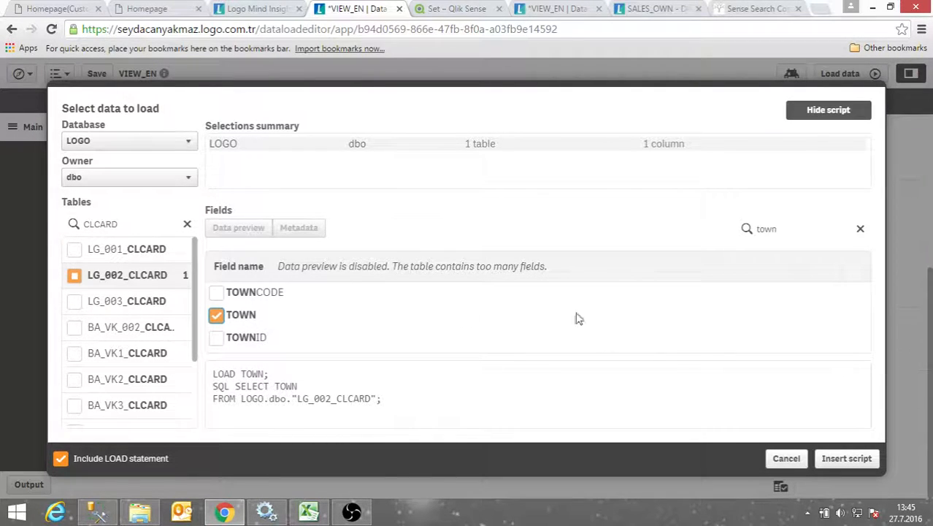
pyautogui.click(818, 228)
pyautogui.write('CODE')
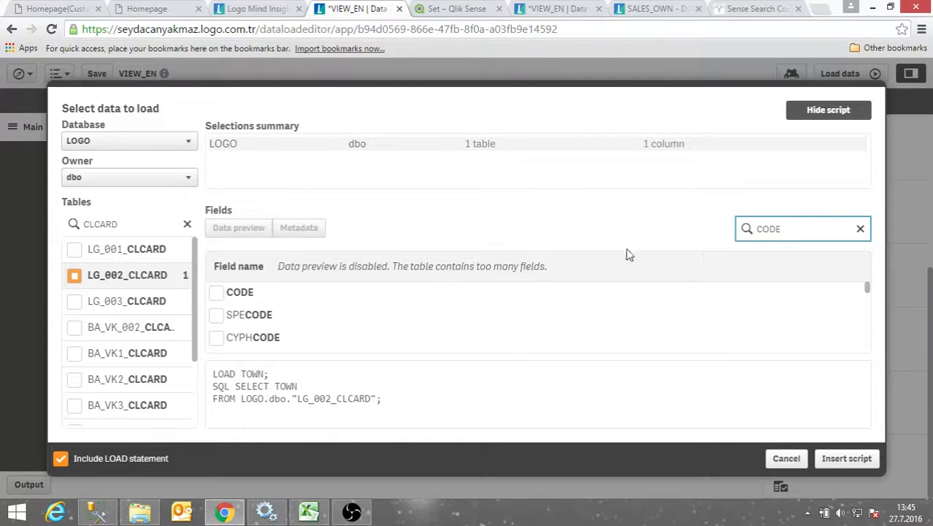
pyautogui.click(216, 294)
pyautogui.scroll(-1, 321, 392)
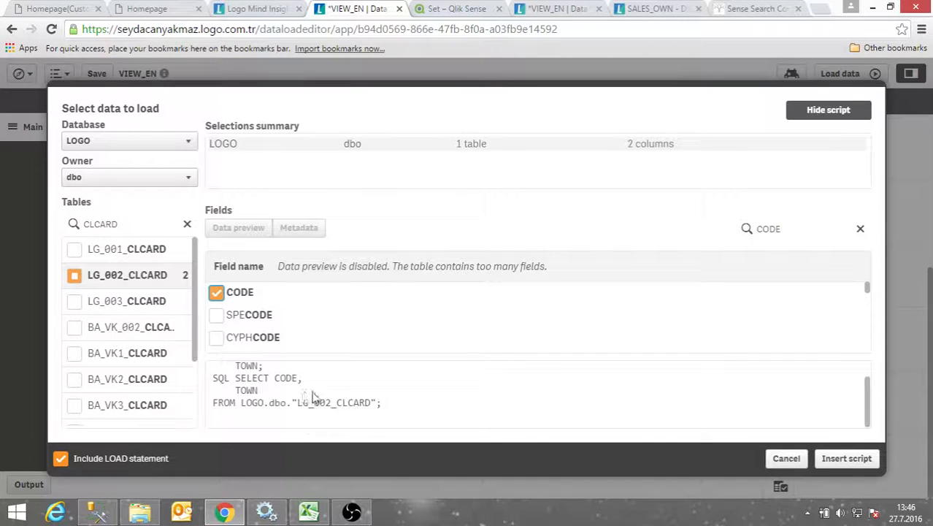
pyautogui.scroll(1, 287, 401)
pyautogui.scroll(-1, 337, 418)
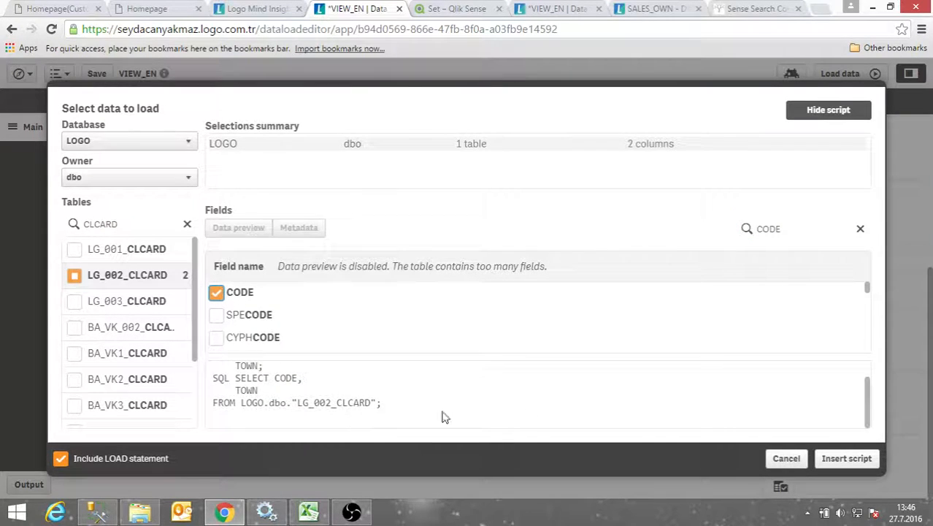
pyautogui.click(846, 459)
pyautogui.scroll(-1, 365, 402)
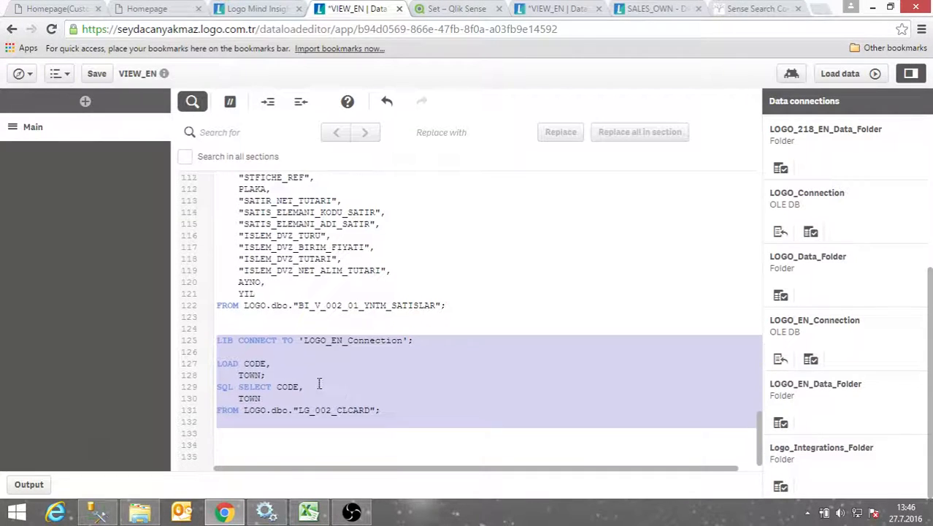
pyautogui.click(319, 372)
pyautogui.scroll(20, 420, 350)
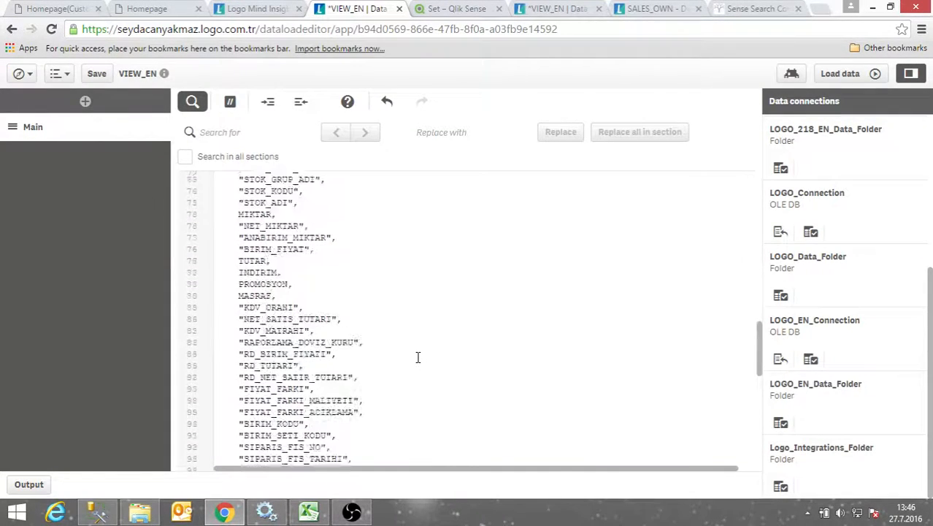
pyautogui.scroll(8, 402, 327)
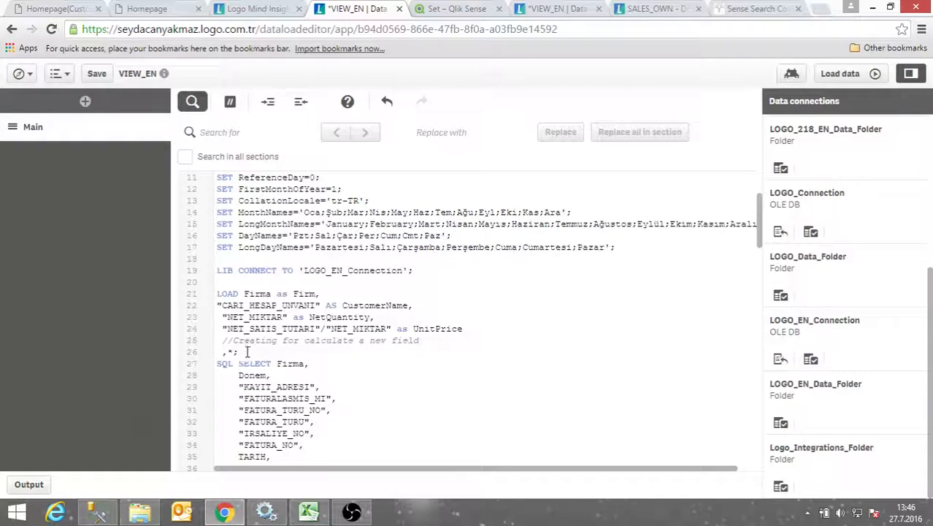
pyautogui.moveTo(217, 270)
pyautogui.mouseDown()
pyautogui.moveTo(426, 271)
pyautogui.moveTo(202, 279)
pyautogui.mouseUp()
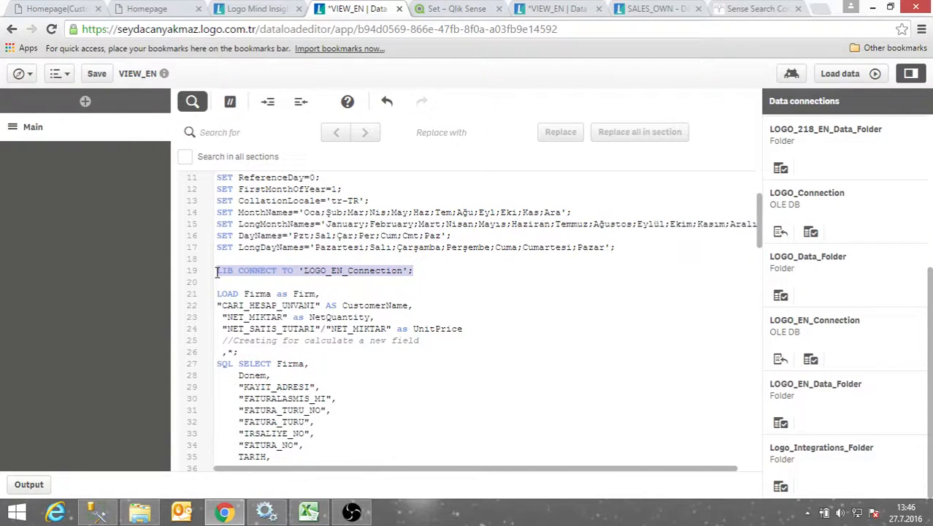
pyautogui.scroll(-13, 310, 328)
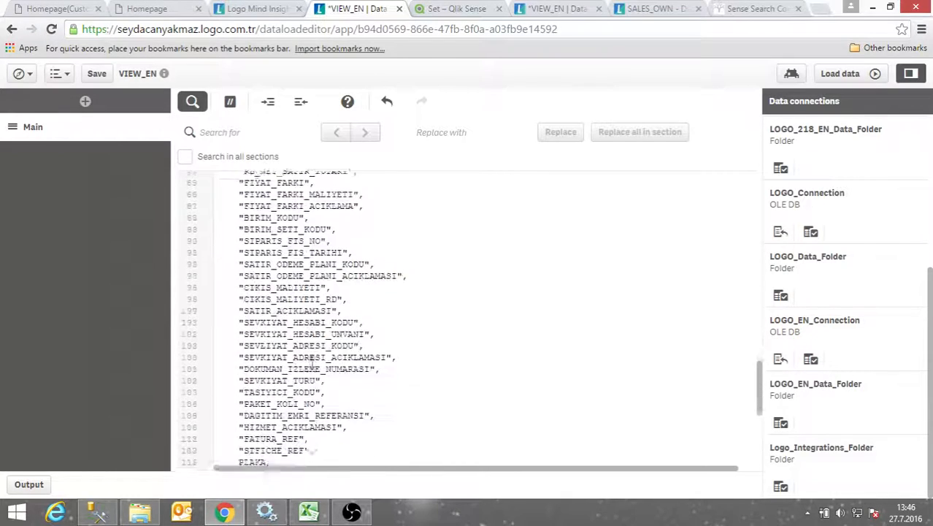
pyautogui.scroll(-4, 310, 357)
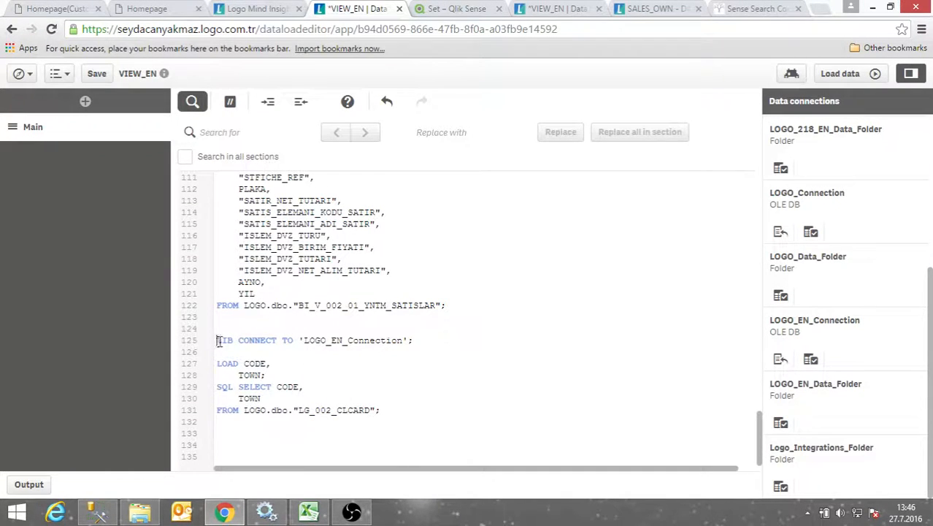
pyautogui.moveTo(219, 342); pyautogui.dragTo(430, 339)
pyautogui.press('Delete')
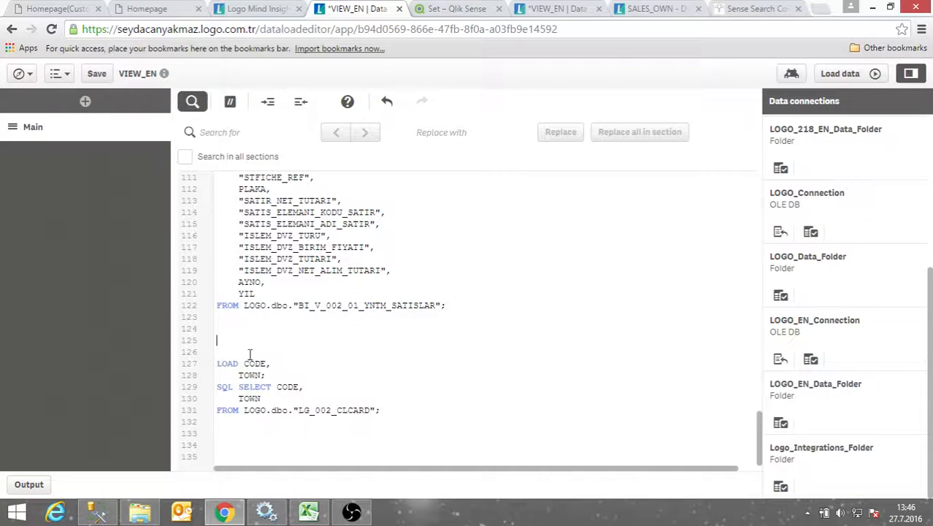
pyautogui.press('BackSpace')
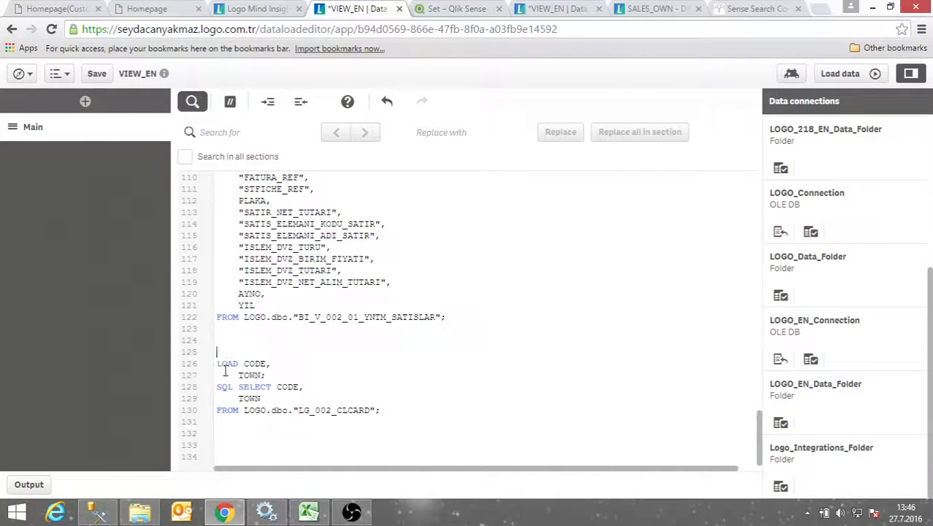
pyautogui.moveTo(219, 352); pyautogui.dragTo(303, 410)
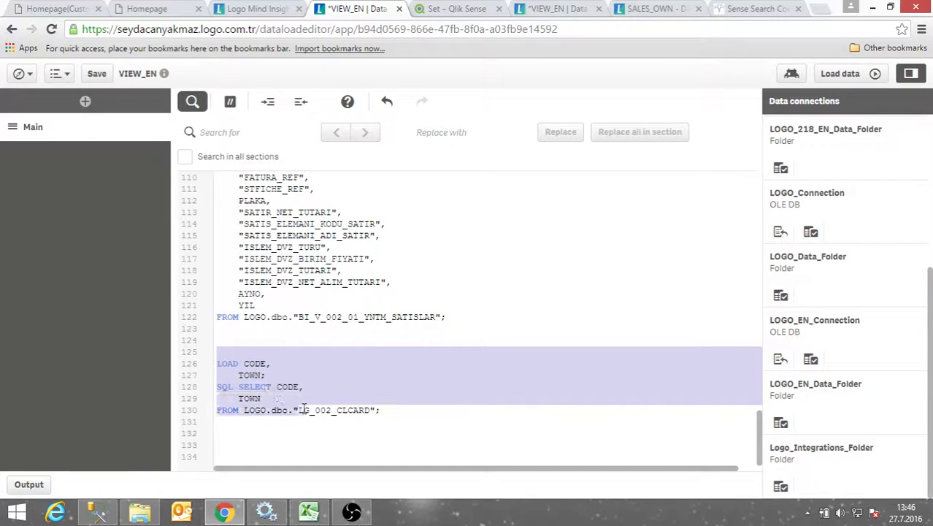
pyautogui.click(327, 437)
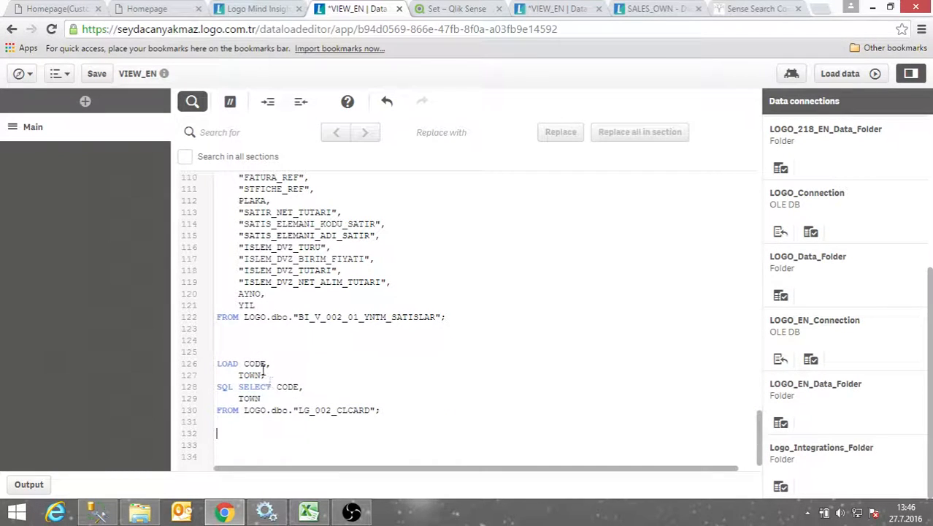
# Reload the data and expand the data model, showing LG_002_CLCARD unconnected to the sales table
pyautogui.click(873, 74)
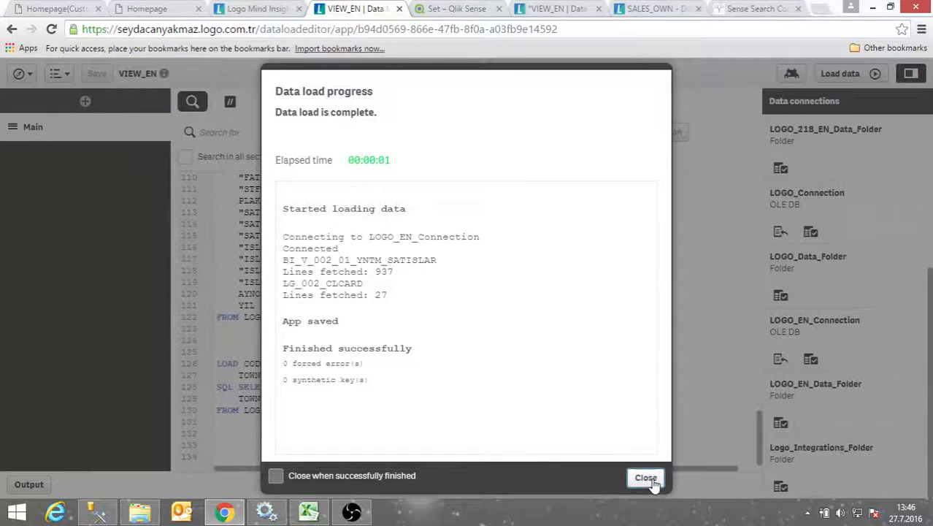
pyautogui.click(646, 479)
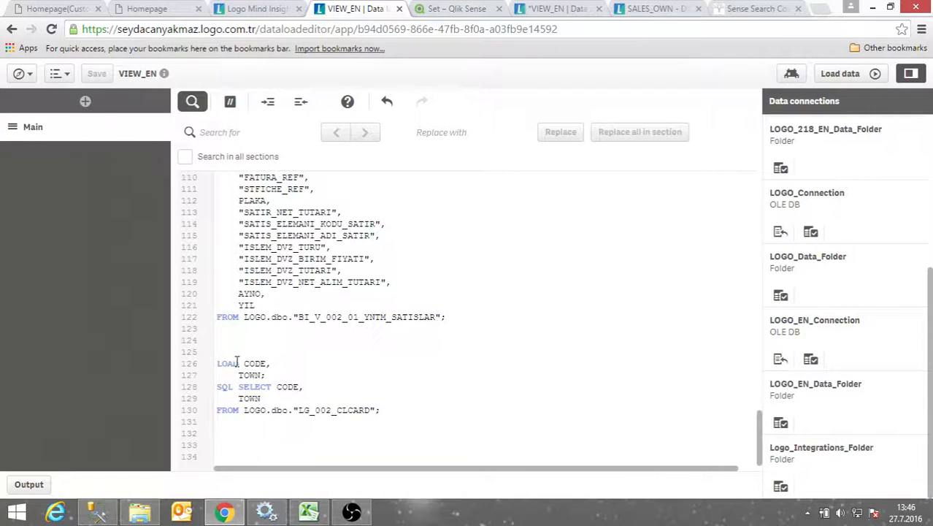
pyautogui.click(20, 74)
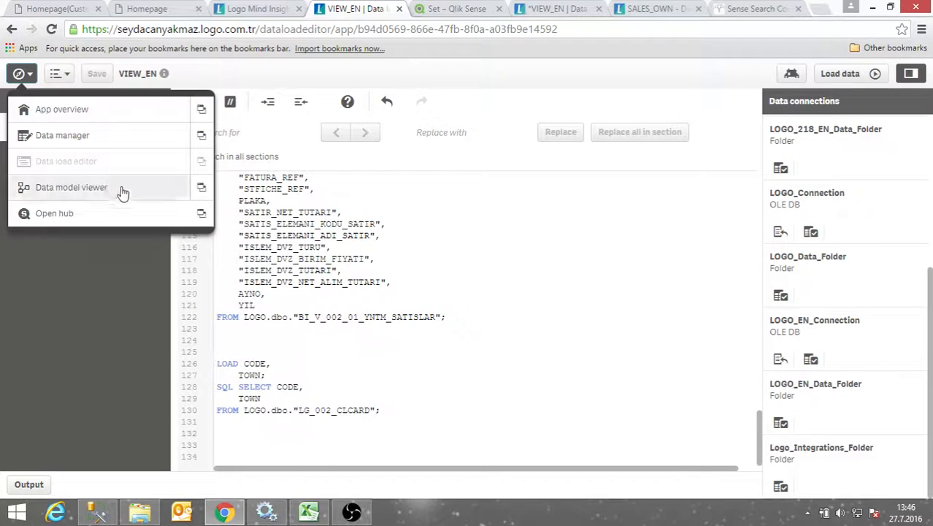
pyautogui.click(201, 189)
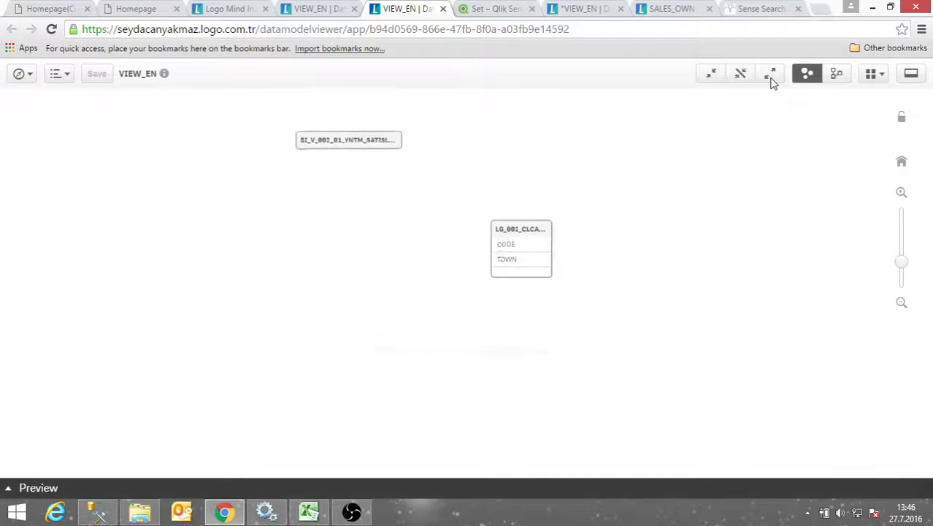
pyautogui.click(770, 78)
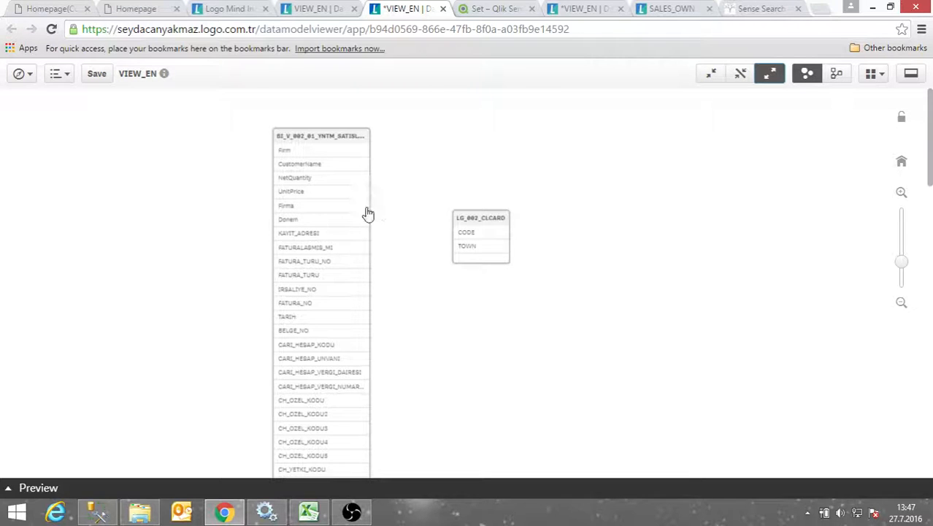
pyautogui.scroll(2, 347, 179)
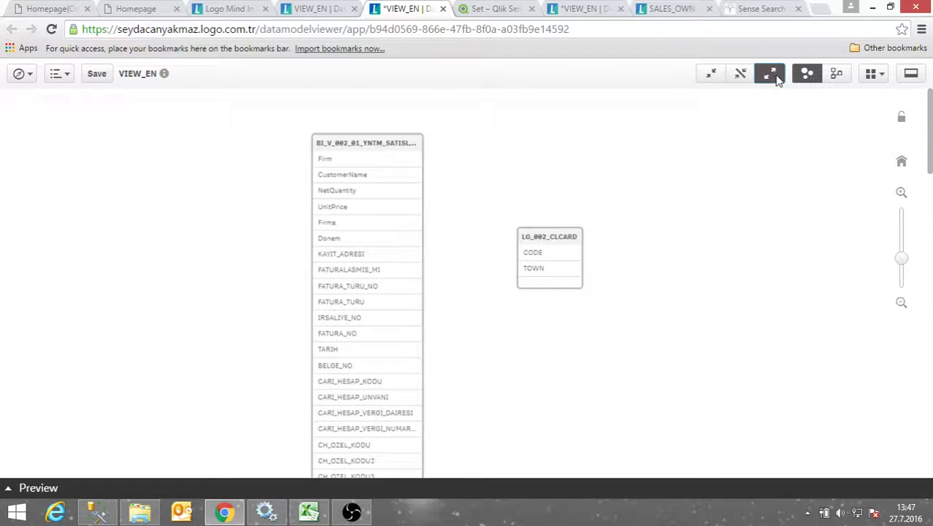
pyautogui.click(19, 75)
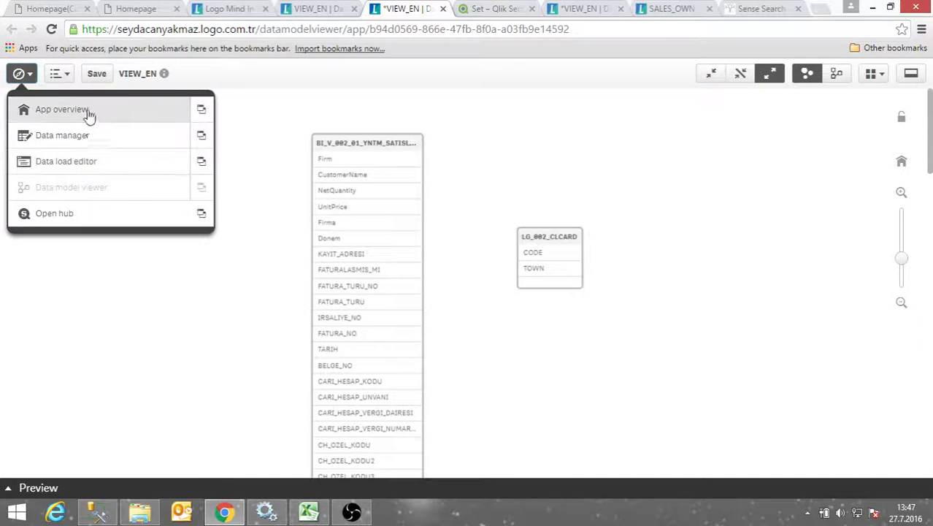
# Move the 'as CODE' alias from CARI_HESAP_UNVANI to CARI_HESAP_KODU on line 37 and reload
pyautogui.click(321, 10)
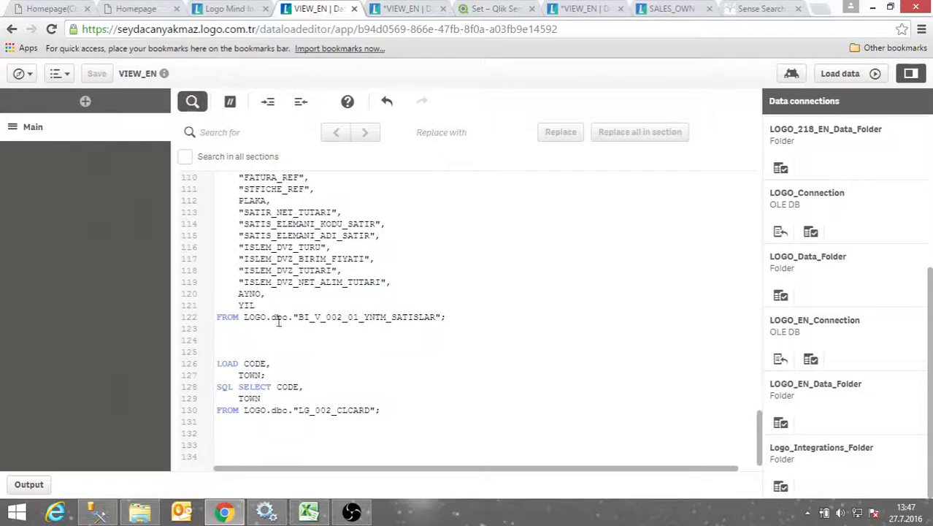
pyautogui.doubleClick(283, 386)
pyautogui.scroll(8, 257, 248)
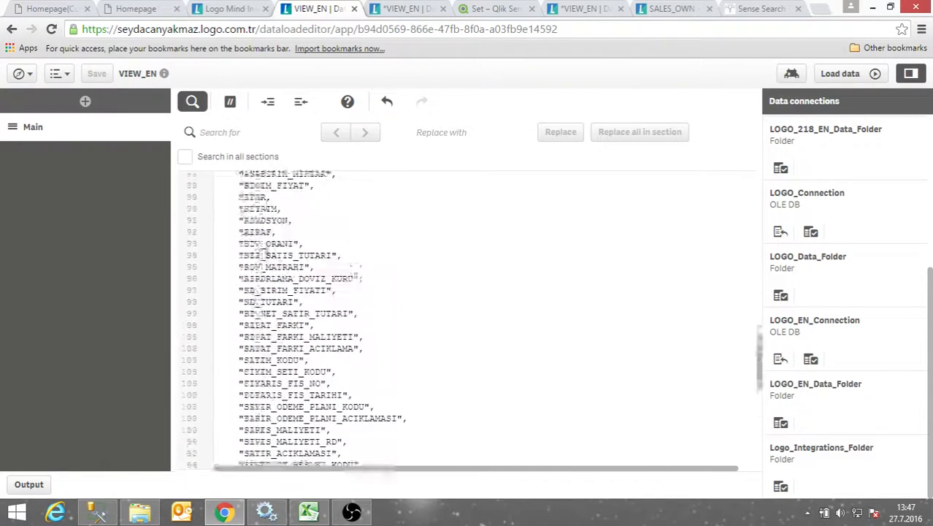
pyautogui.scroll(9, 257, 255)
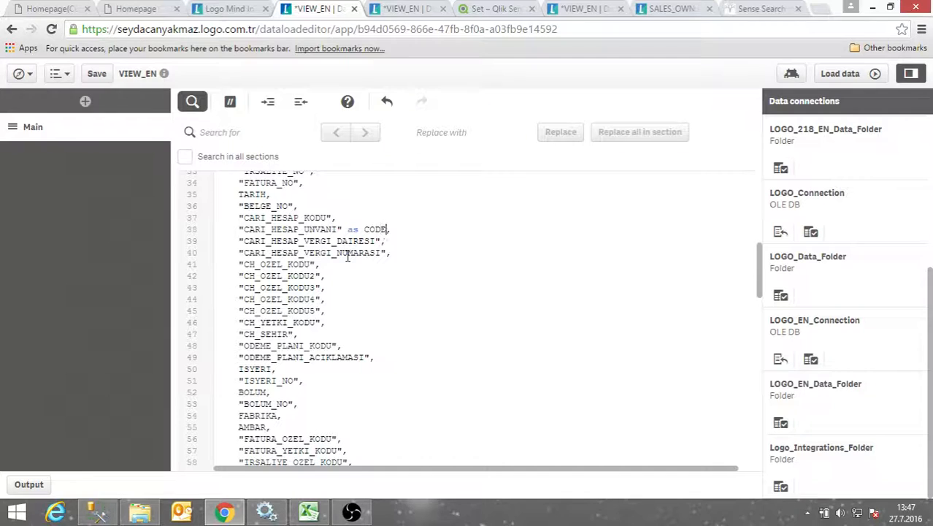
pyautogui.press('BackSpace')
pyautogui.press('BackSpace')
pyautogui.press('BackSpace')
pyautogui.press('BackSpace')
pyautogui.press('BackSpace')
pyautogui.press('BackSpace')
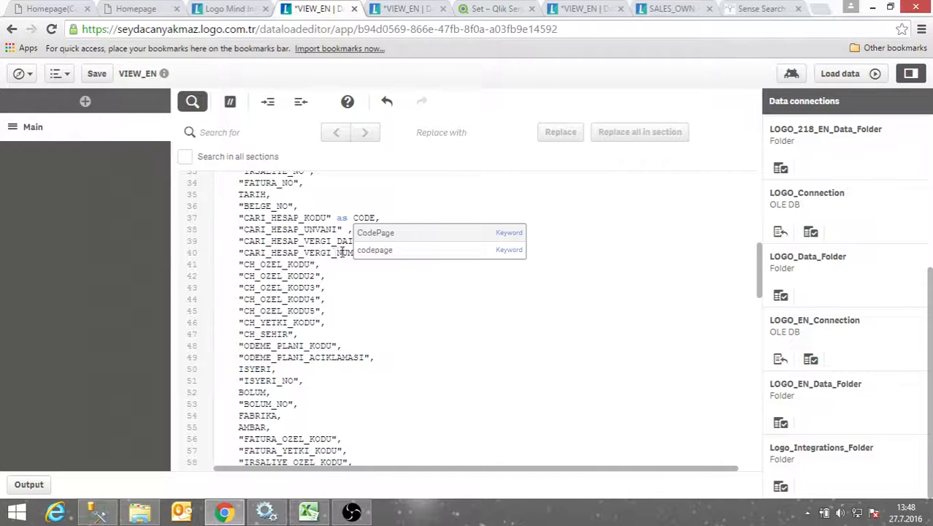
pyautogui.moveTo(353, 217); pyautogui.dragTo(367, 217)
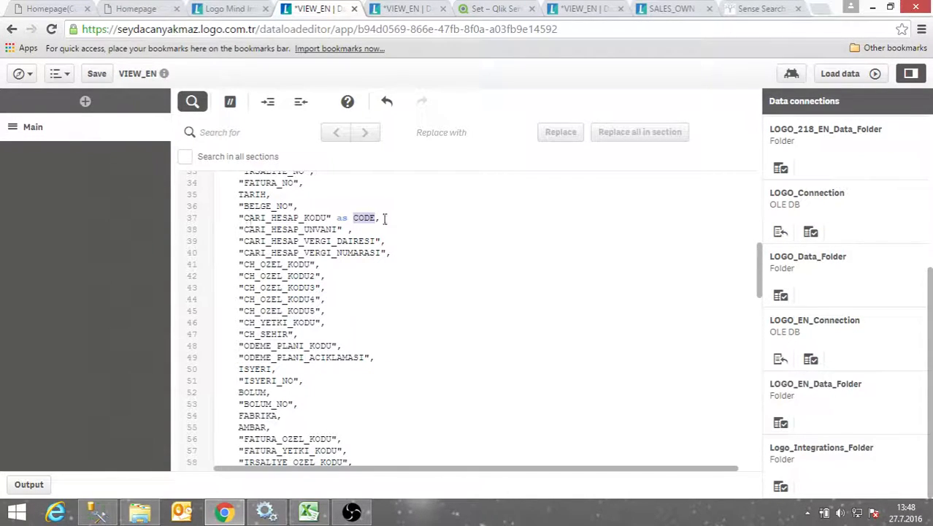
pyautogui.scroll(-12, 394, 352)
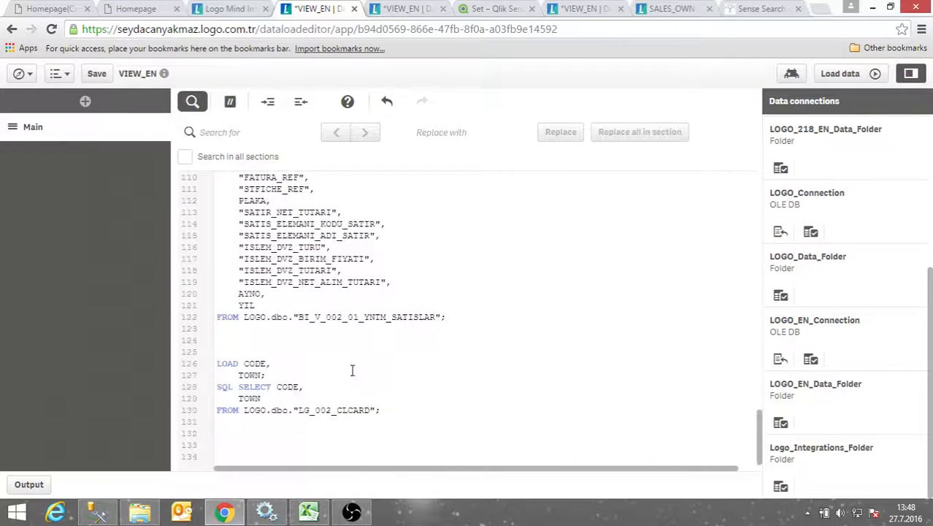
pyautogui.doubleClick(294, 389)
pyautogui.click(839, 73)
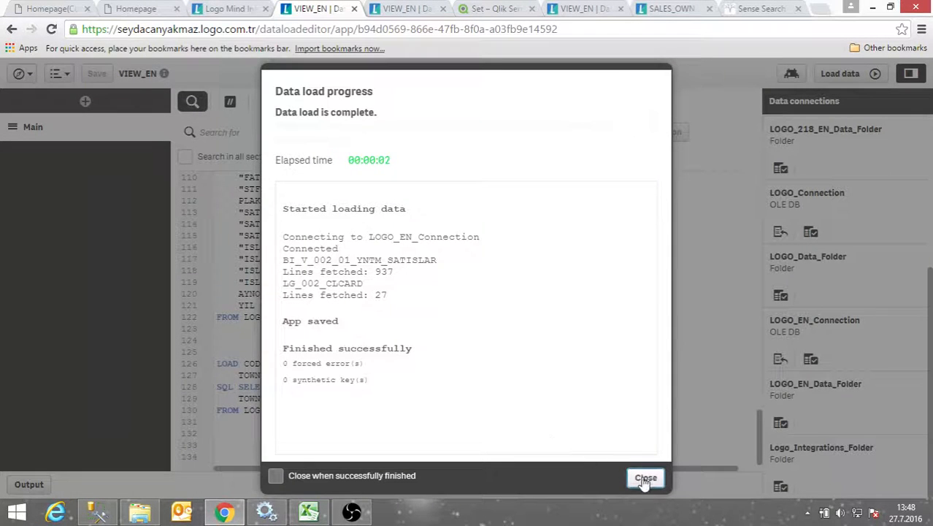
# Check in the expanded data model that the sales table and LG_002_CLCARD share the CODE key
pyautogui.click(646, 478)
pyautogui.click(387, 9)
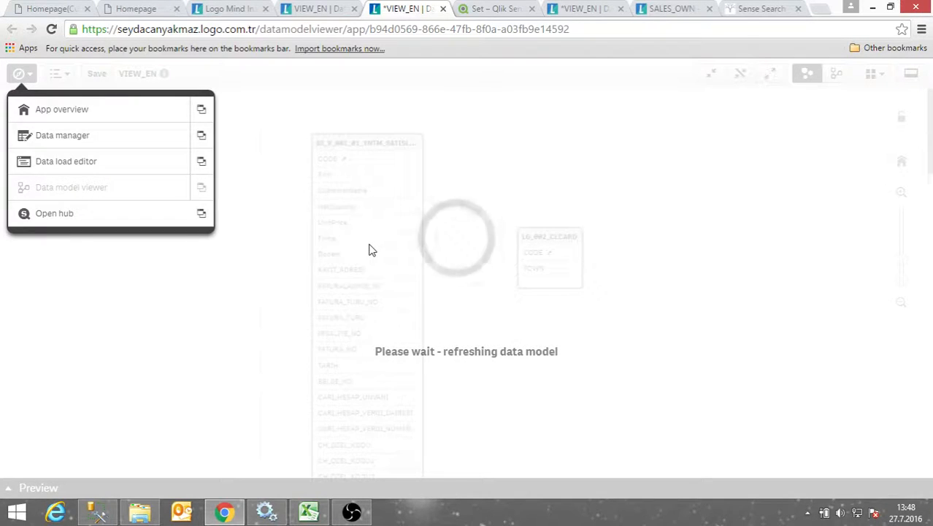
pyautogui.click(769, 73)
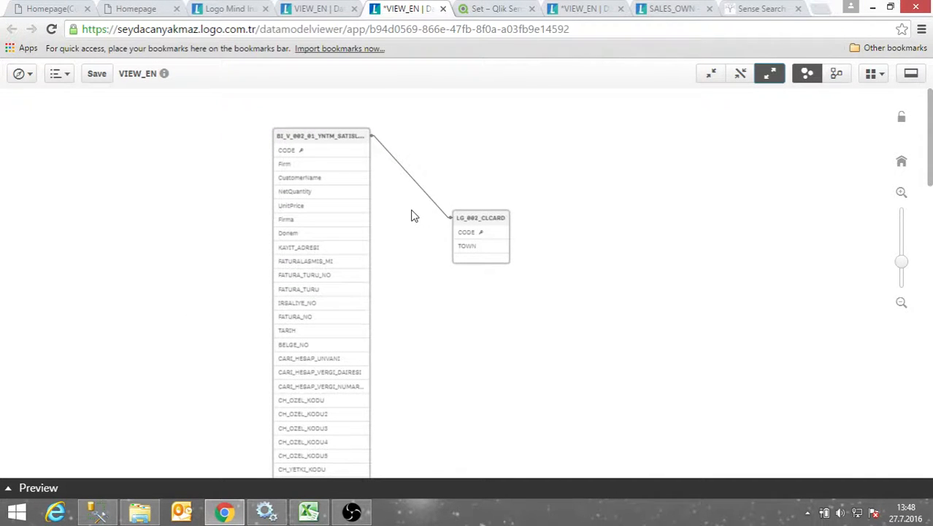
pyautogui.click(328, 11)
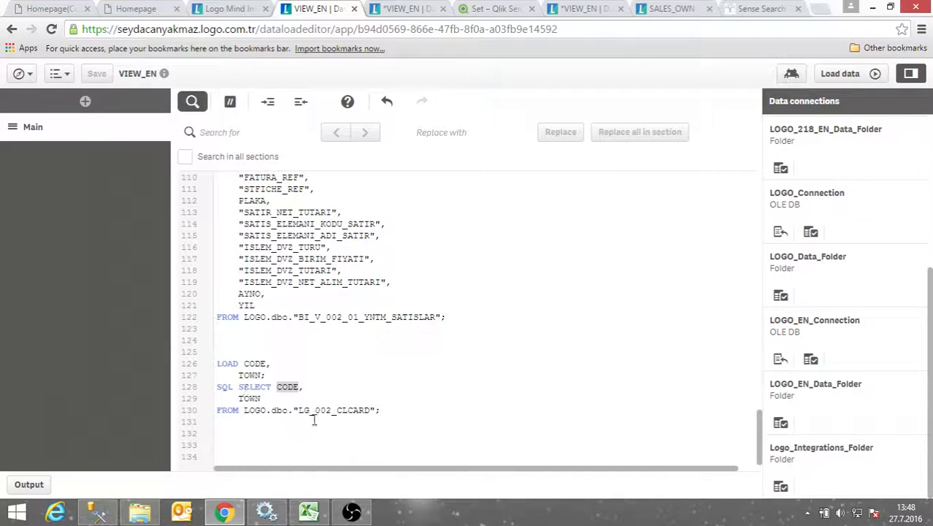
# Add the table label 'CUSTOMER:' above the CODE and TOWN load from LG_002_CLCARD
pyautogui.click(226, 355)
pyautogui.moveTo(298, 411); pyautogui.dragTo(366, 411)
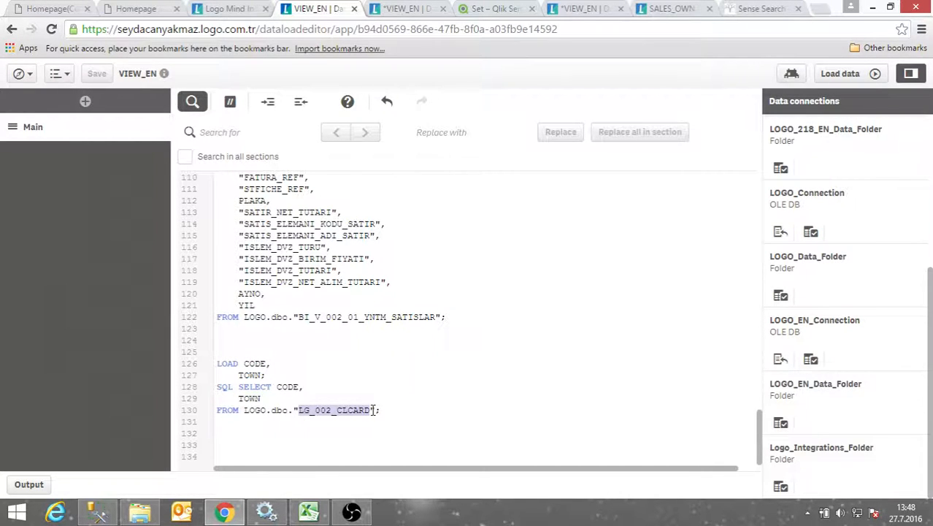
pyautogui.click(227, 343)
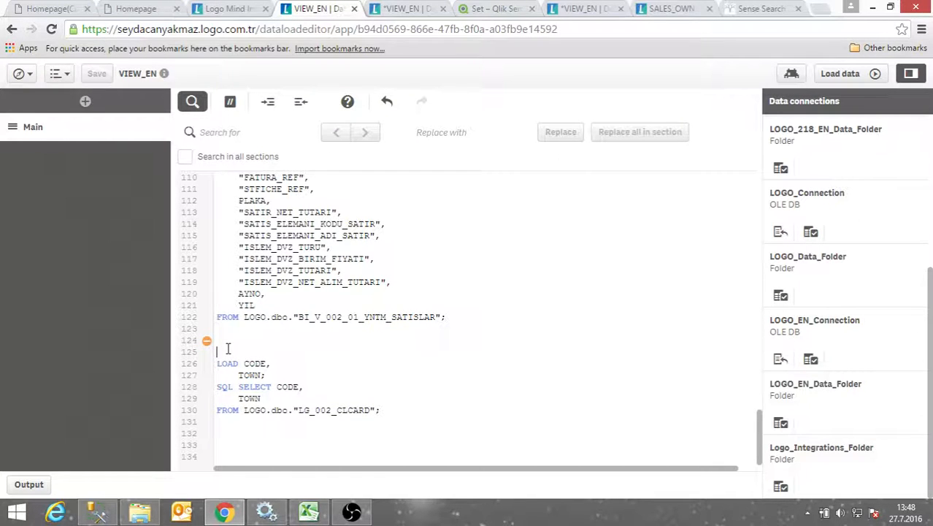
pyautogui.write('CLCAR')
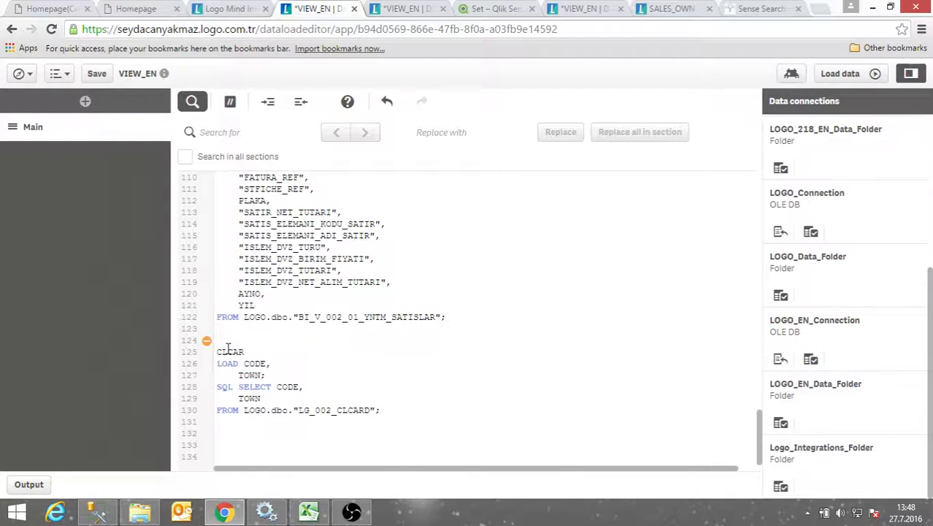
pyautogui.write('US')
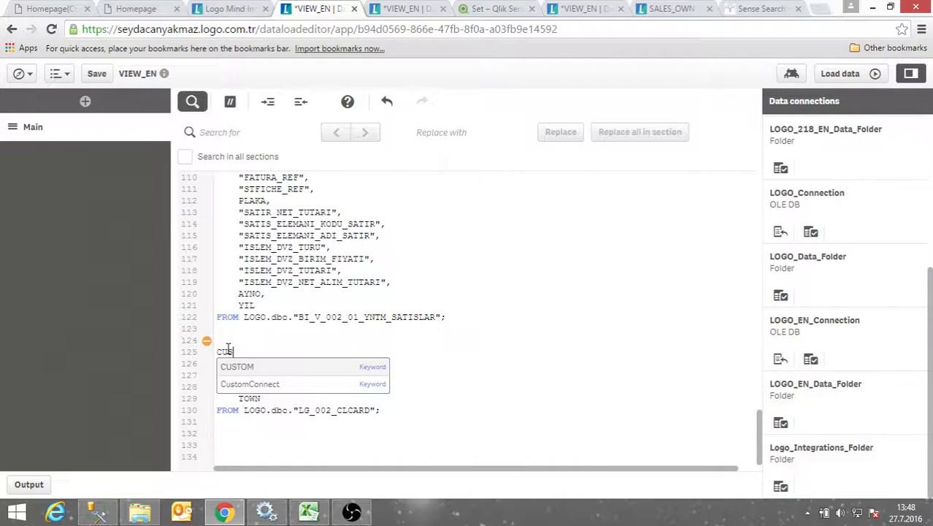
pyautogui.write('TOMER:')
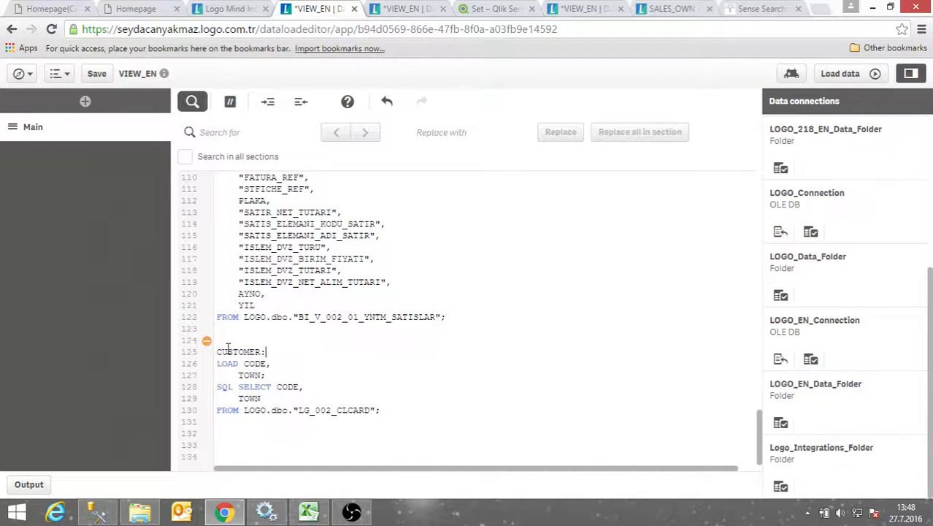
pyautogui.moveTo(270, 353); pyautogui.dragTo(212, 363)
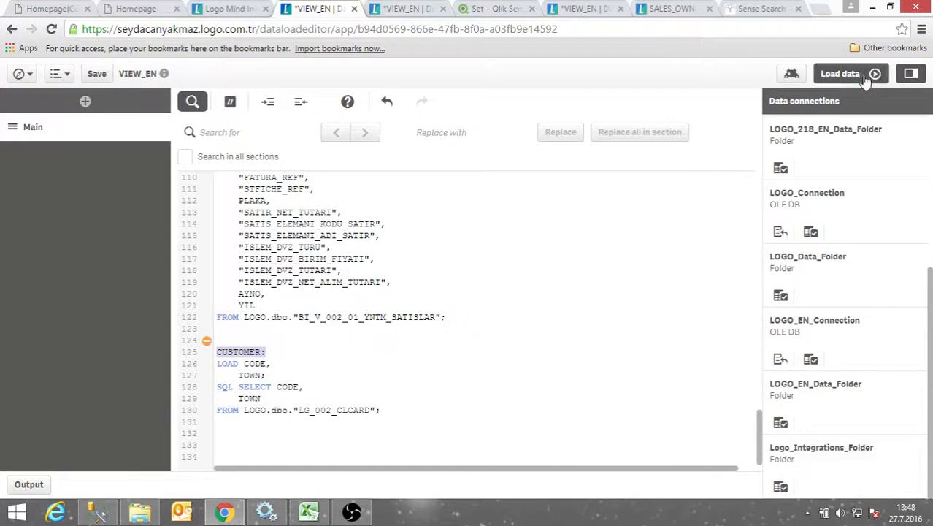
# Reload the data and expand the data model to show CUSTOMER linked to the sales table by CODE
pyautogui.click(840, 73)
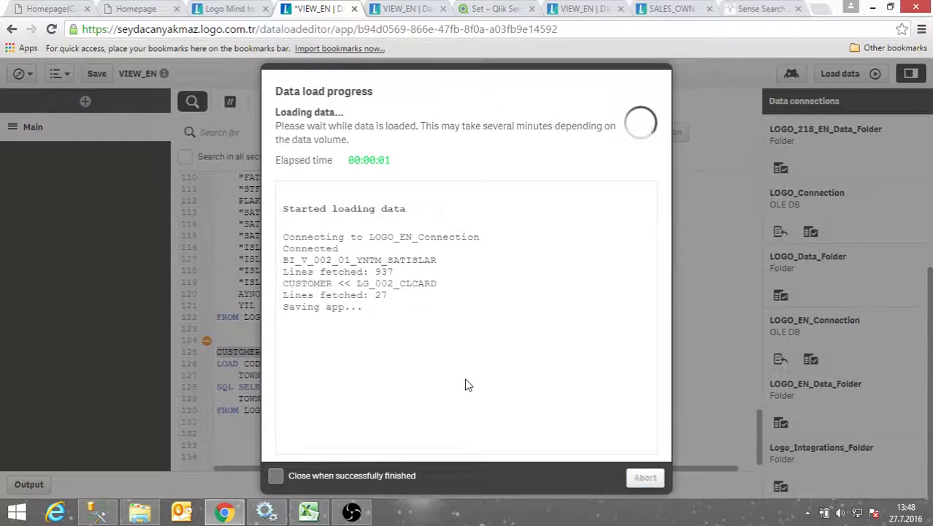
pyautogui.click(646, 480)
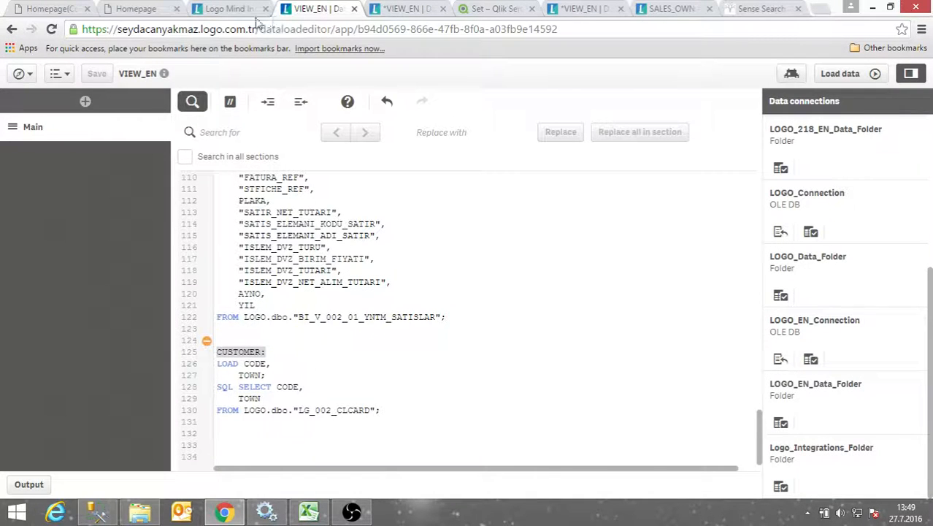
pyautogui.click(227, 9)
pyautogui.click(327, 10)
pyautogui.click(415, 10)
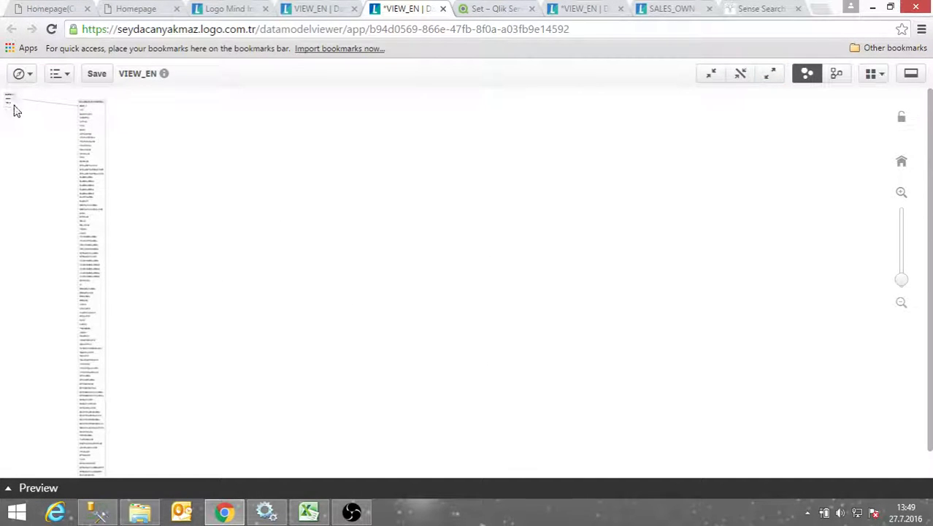
pyautogui.click(771, 76)
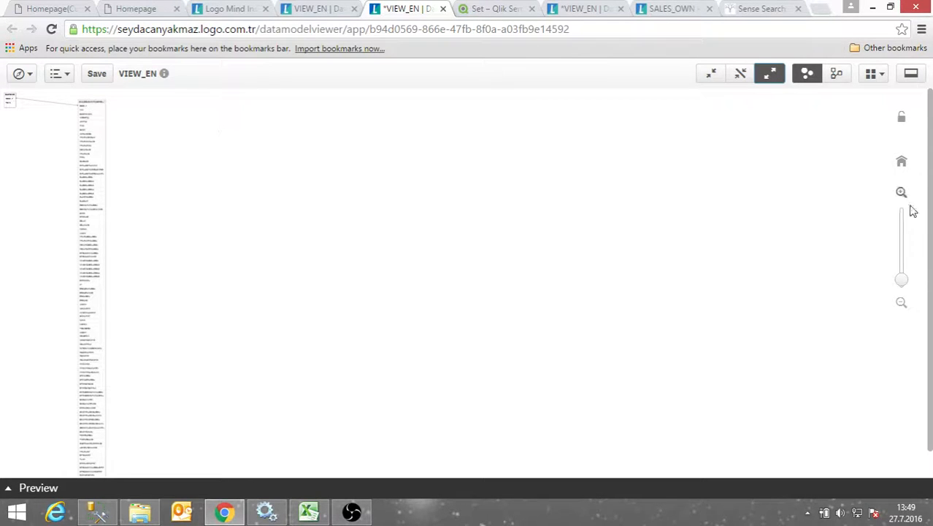
pyautogui.moveTo(902, 285); pyautogui.dragTo(913, 245)
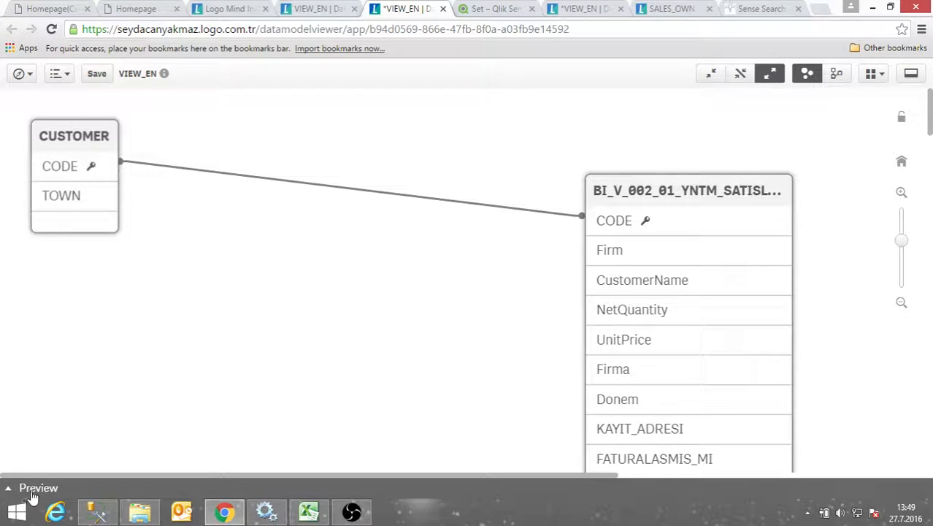
# Preview CUSTOMER's CODE and TOWN fields, then the BI_V_002_01_YNTM_SATISLAR table's data
pyautogui.click(9, 493)
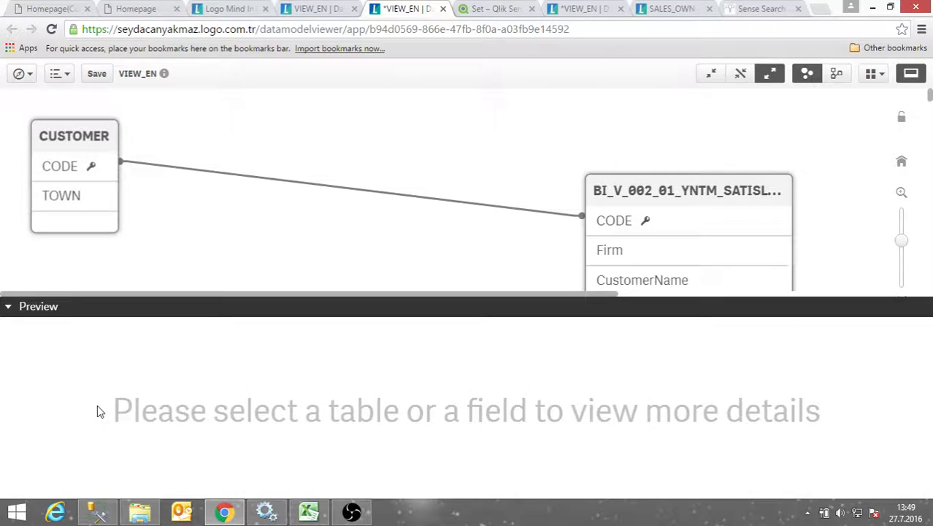
pyautogui.click(98, 145)
pyautogui.moveTo(694, 191); pyautogui.dragTo(559, 107)
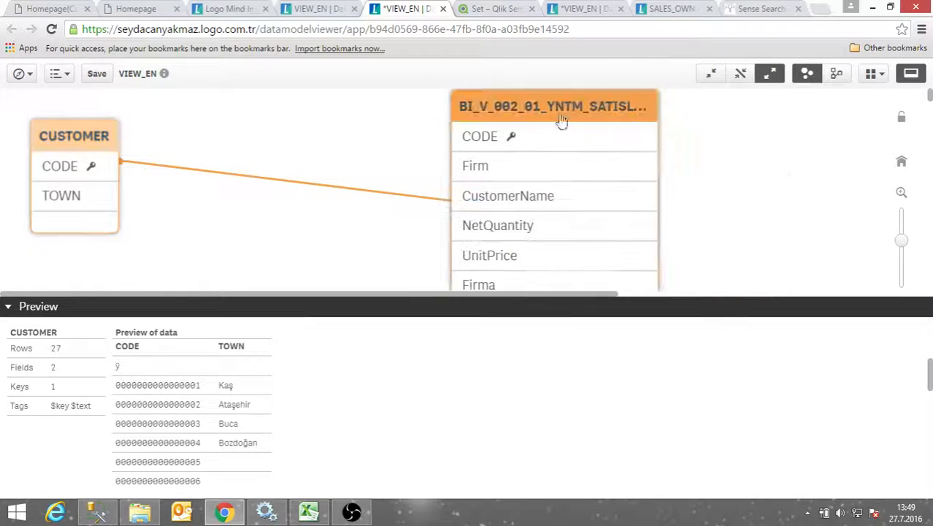
pyautogui.click(81, 173)
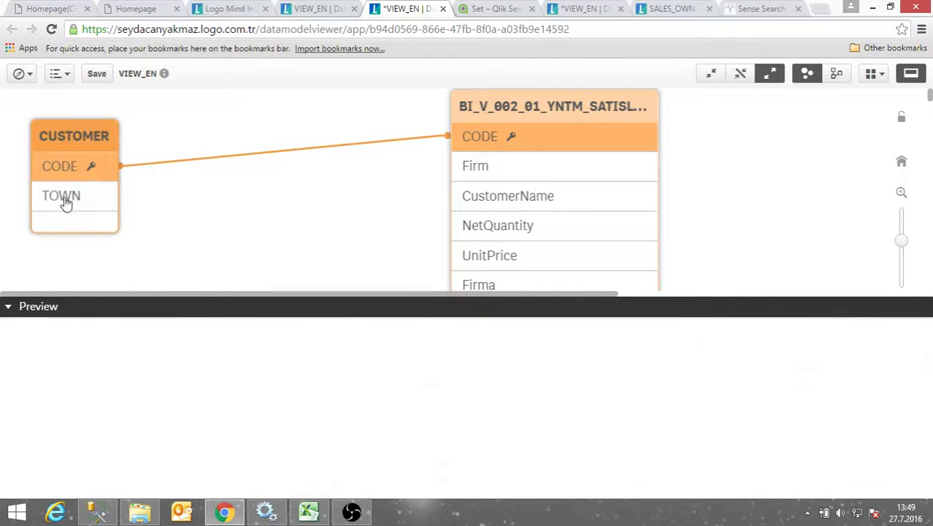
pyautogui.click(67, 201)
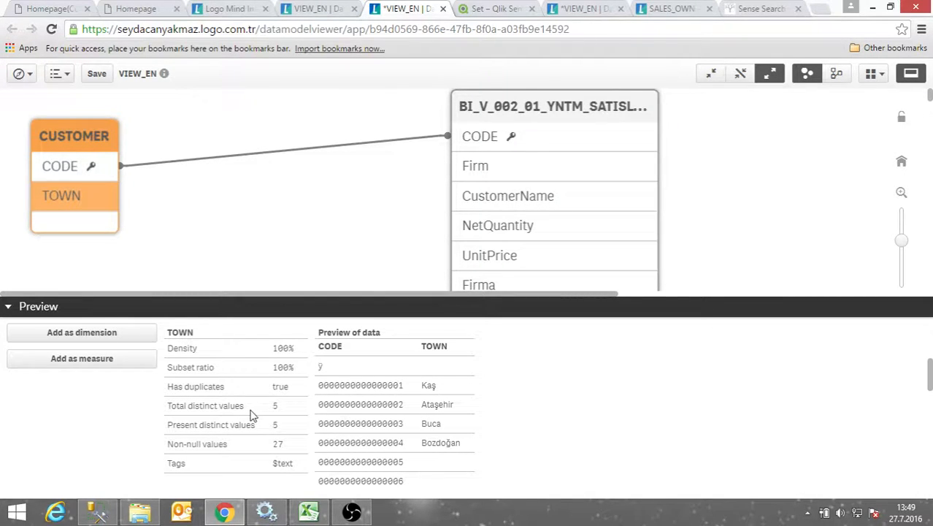
pyautogui.click(542, 110)
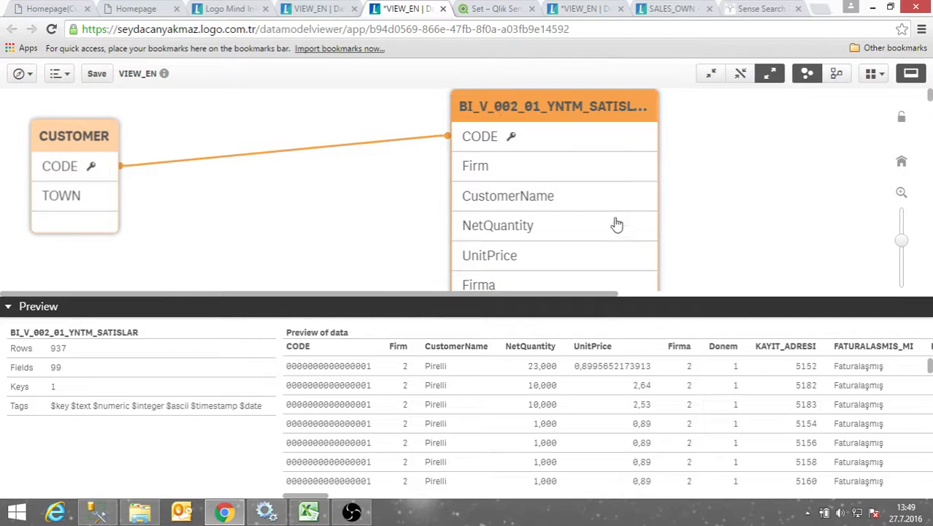
pyautogui.moveTo(305, 496); pyautogui.dragTo(338, 389)
# Review the CUSTOMER block, close both VIEW_EN tabs without saving, and return to My work
pyautogui.click(321, 9)
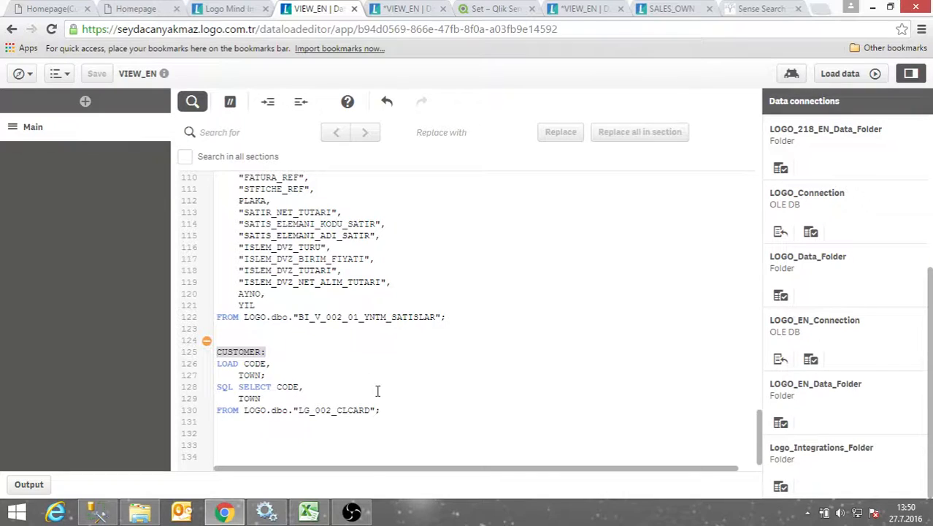
pyautogui.moveTo(380, 410); pyautogui.dragTo(410, 424)
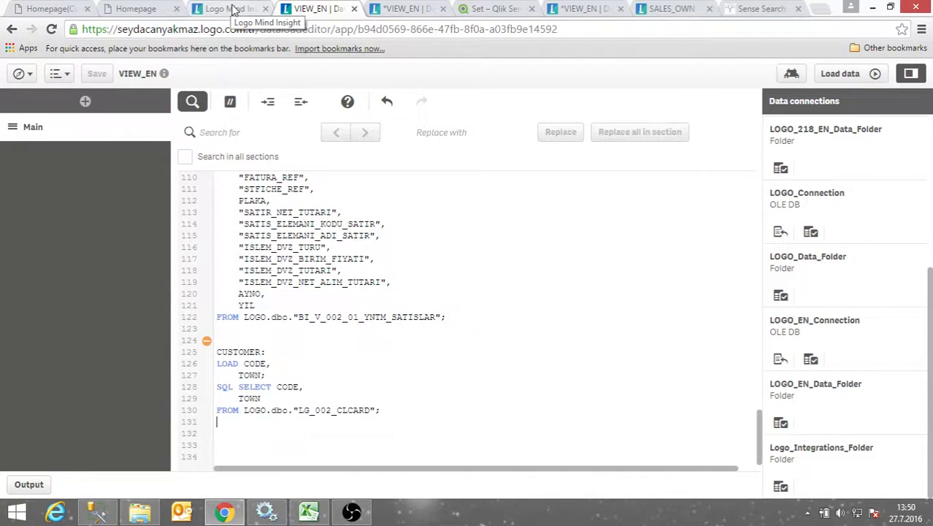
pyautogui.click(354, 8)
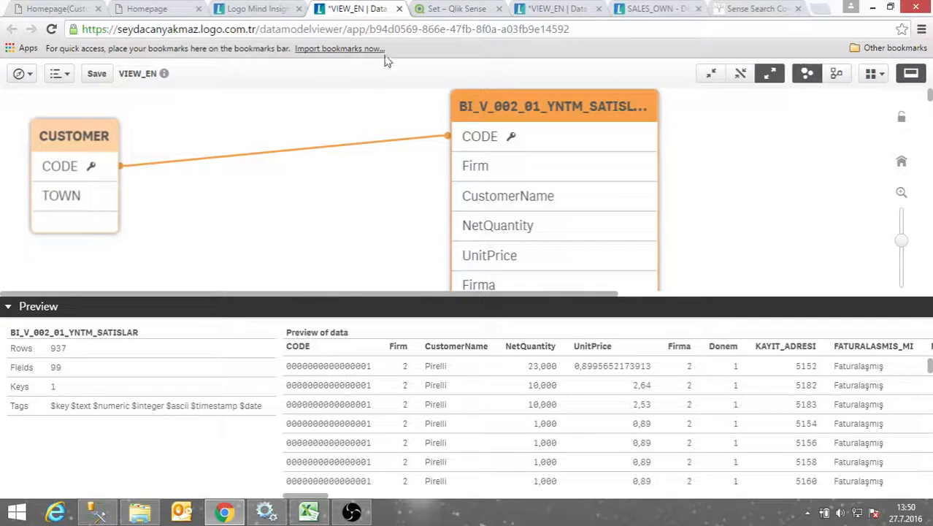
pyautogui.click(398, 9)
pyautogui.click(524, 107)
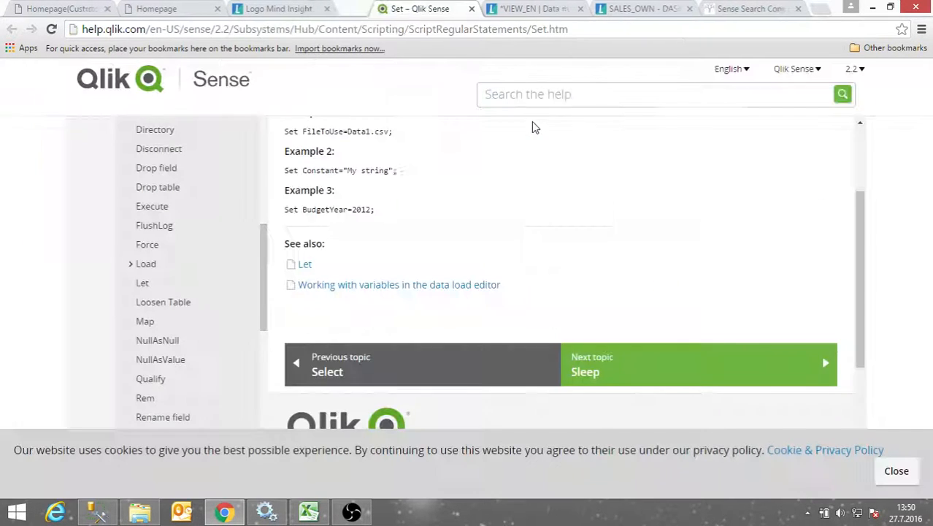
pyautogui.click(316, 10)
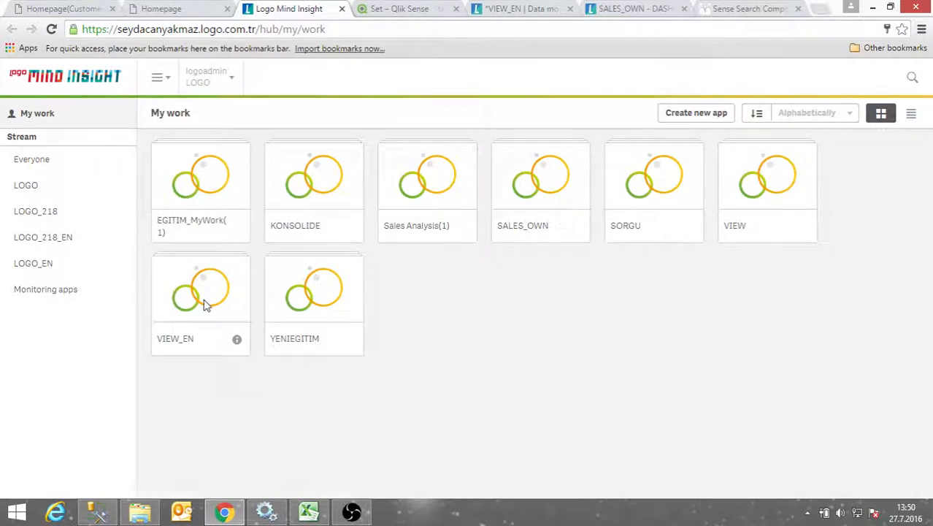
# Open the VIEW_EN app's data load editor, scroll to the CUSTOMER block, then return to the hub
pyautogui.click(205, 305)
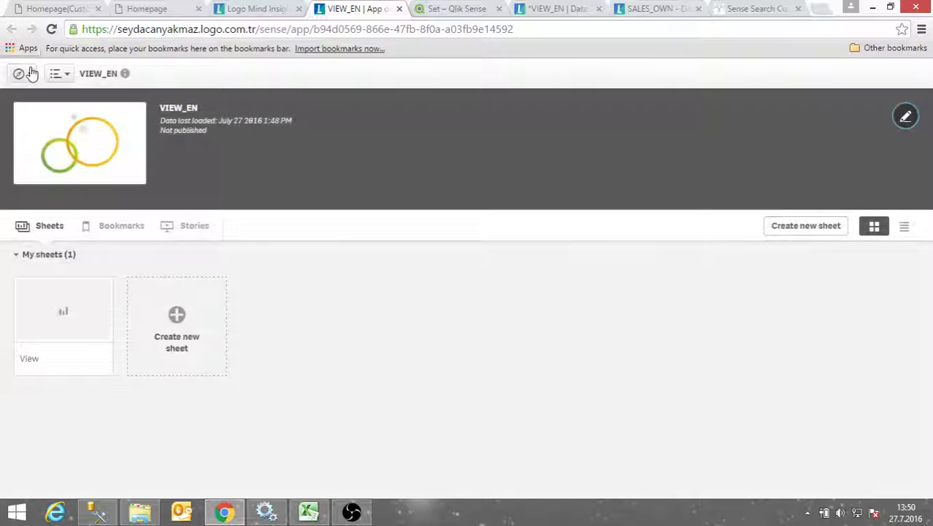
pyautogui.click(21, 73)
pyautogui.click(78, 165)
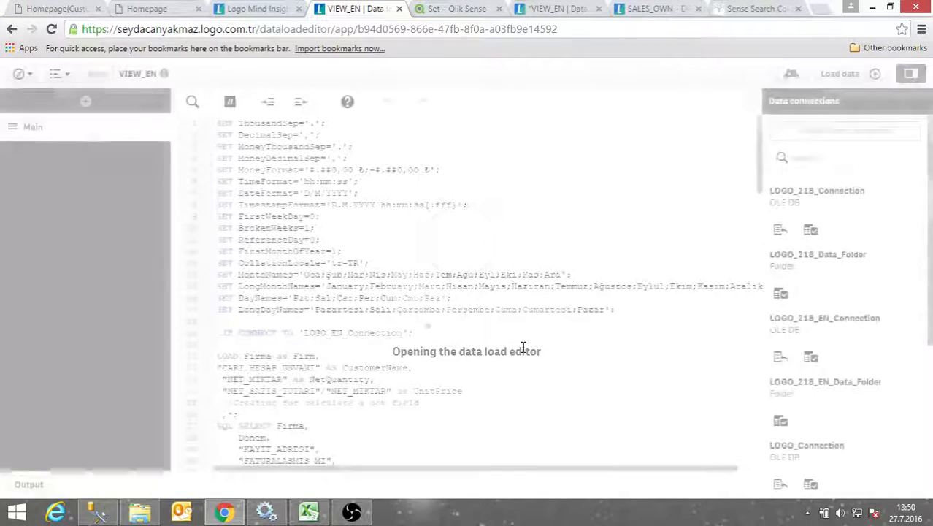
pyautogui.scroll(-4, 433, 396)
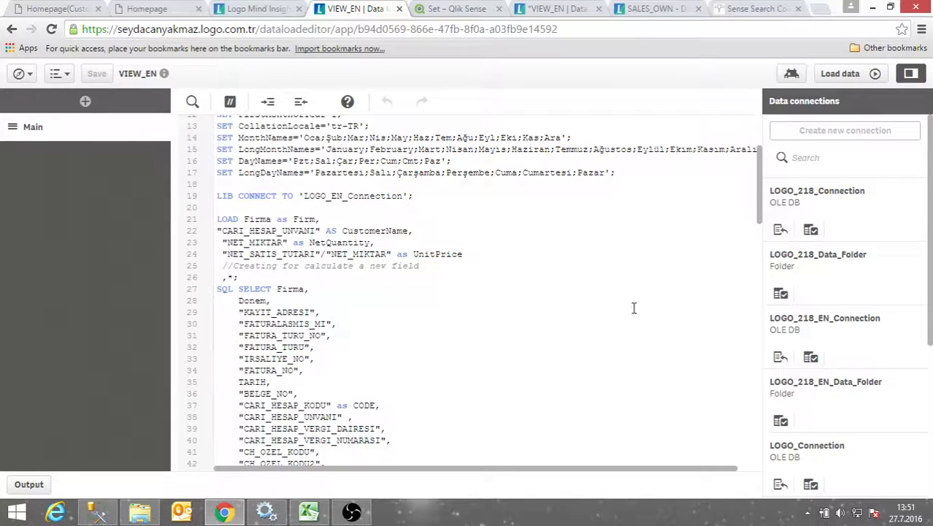
pyautogui.scroll(-10, 471, 358)
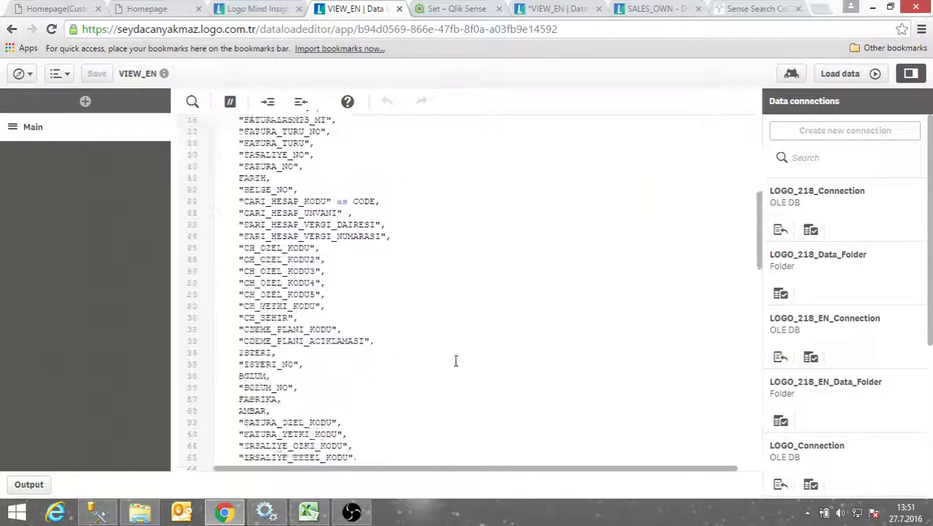
pyautogui.scroll(-8, 586, 390)
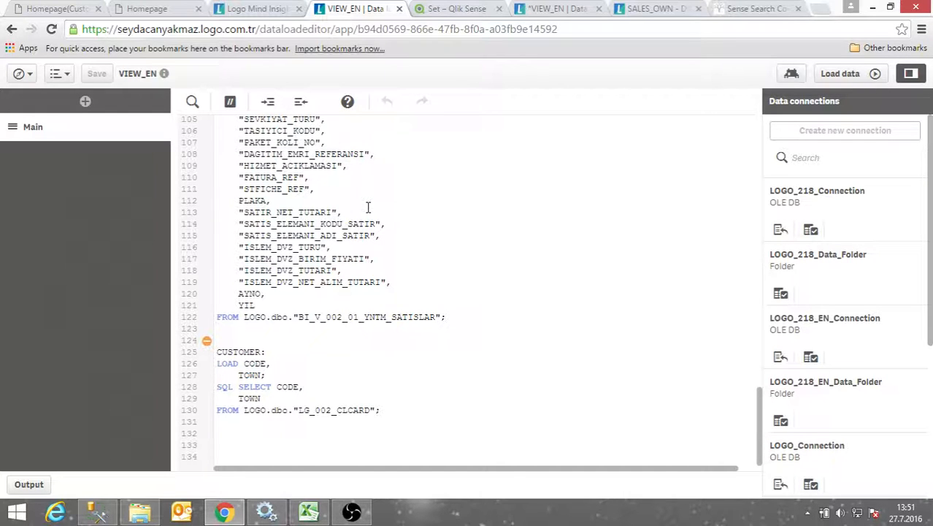
pyautogui.click(256, 11)
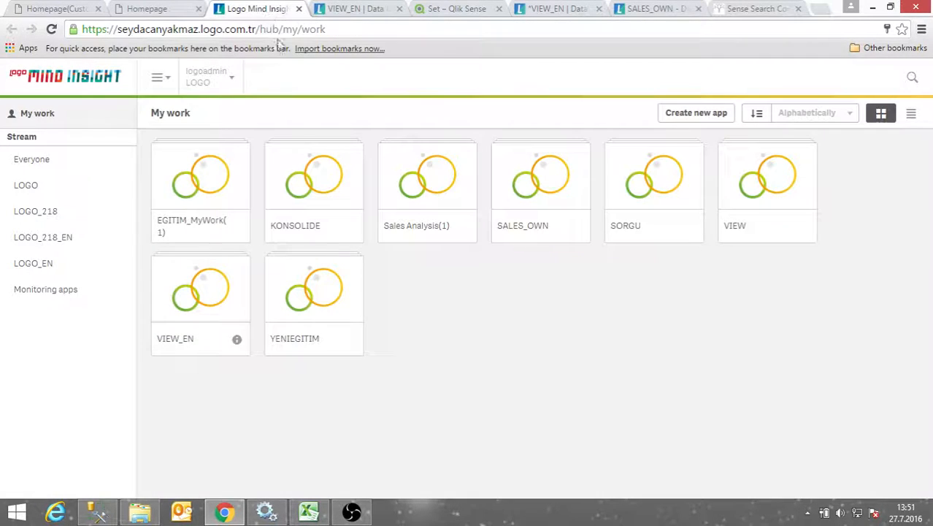
# Create a new app named EXCEL and open it
pyautogui.click(697, 115)
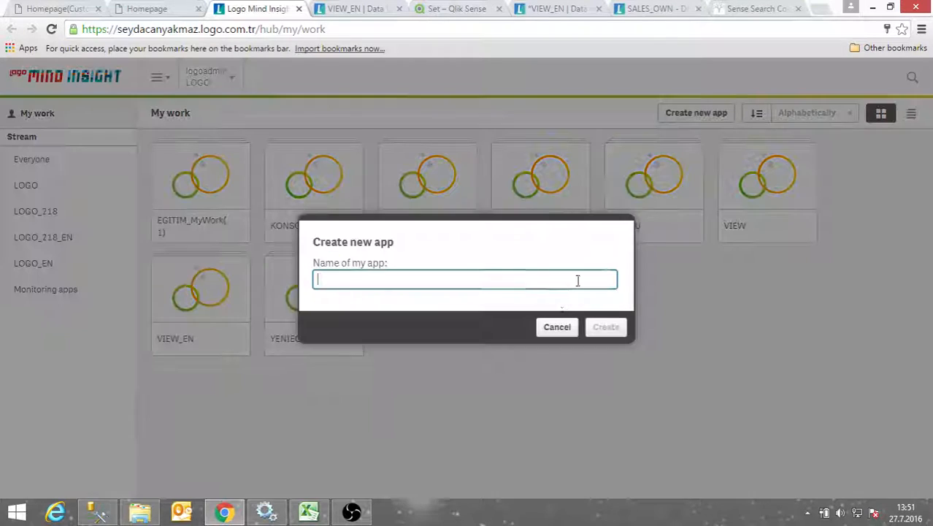
pyautogui.write('EXCEL')
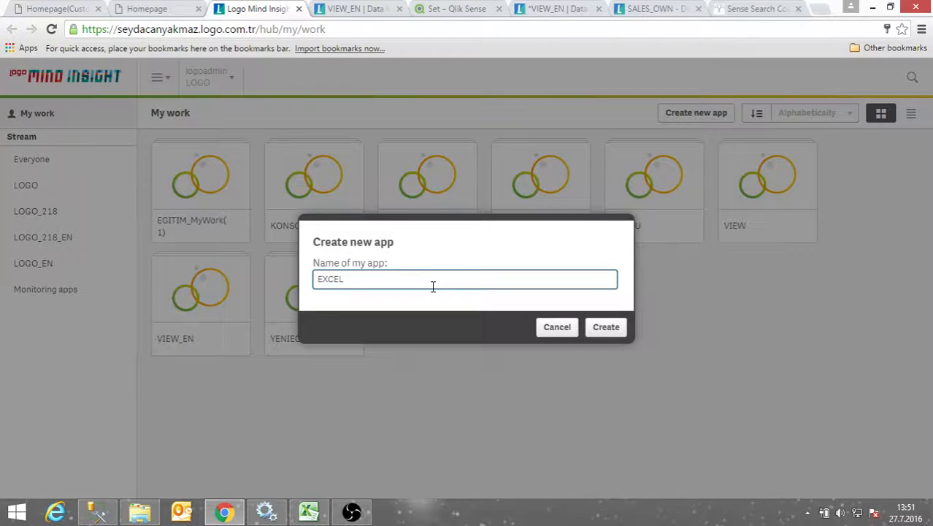
pyautogui.click(609, 330)
pyautogui.click(600, 329)
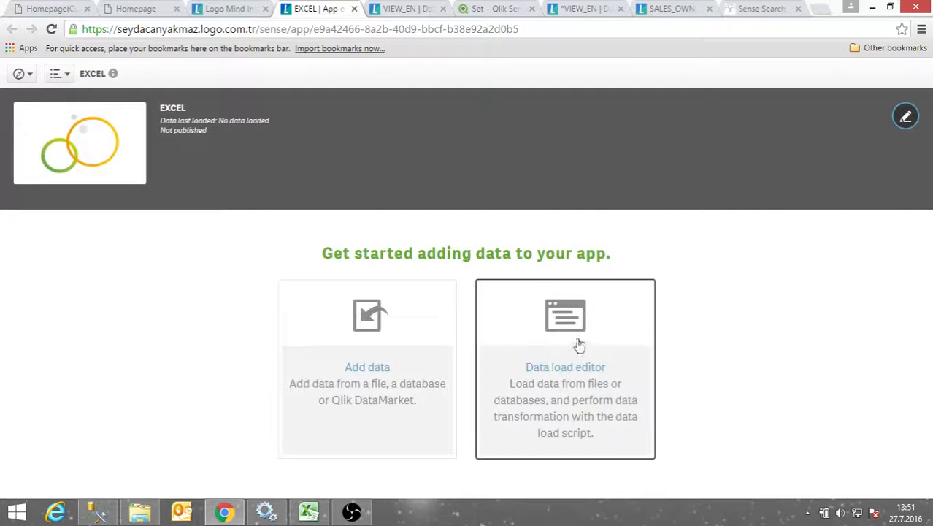
# Open the EXCEL app's data load editor and add an empty line after the default settings
pyautogui.click(569, 327)
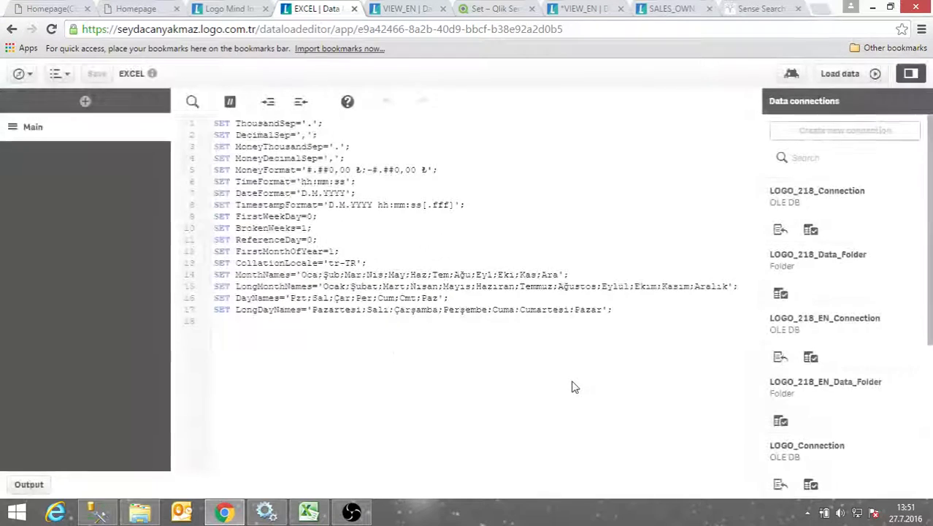
pyautogui.press('Return')
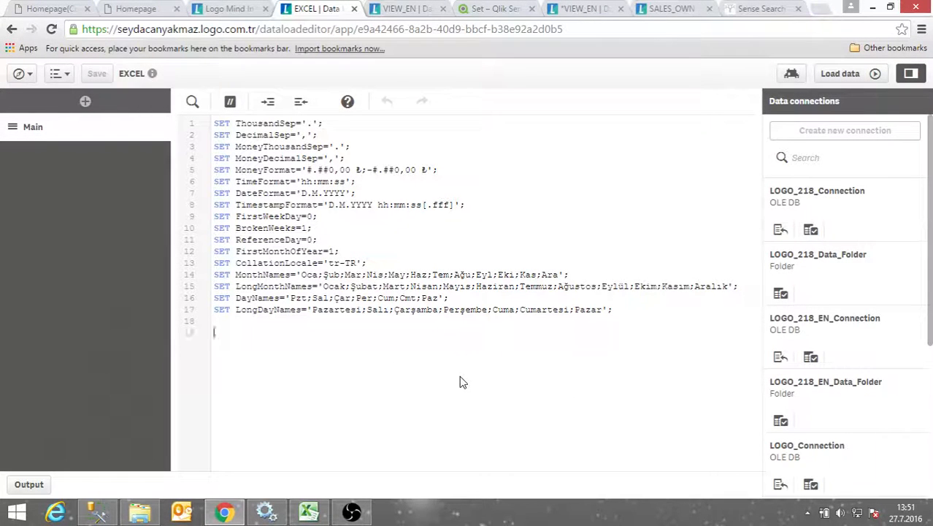
pyautogui.scroll(-3, 854, 436)
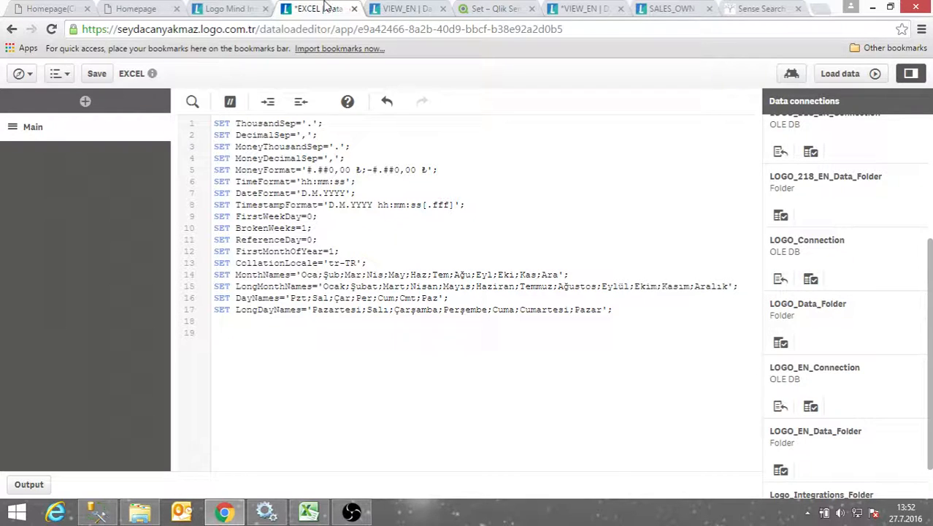
pyautogui.click(219, 8)
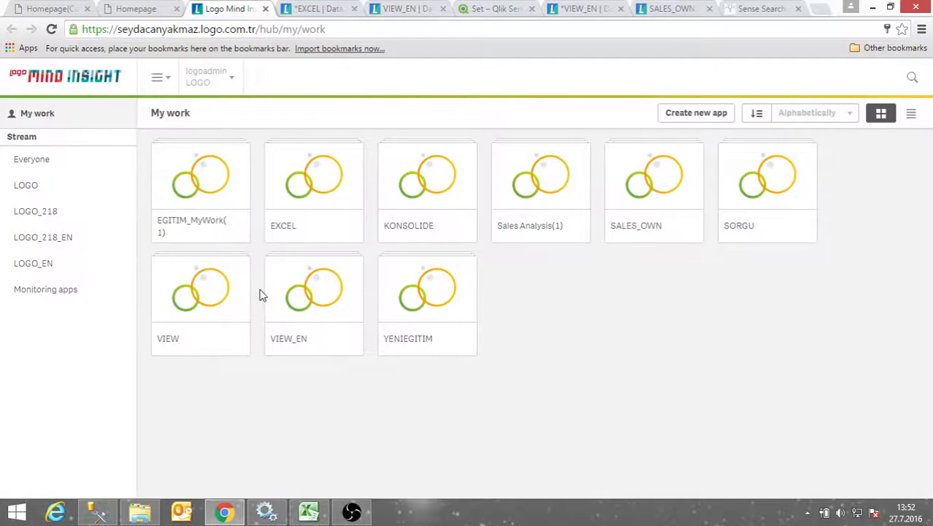
# Log in to Logo Mind Insight with the admin account
pyautogui.click(138, 10)
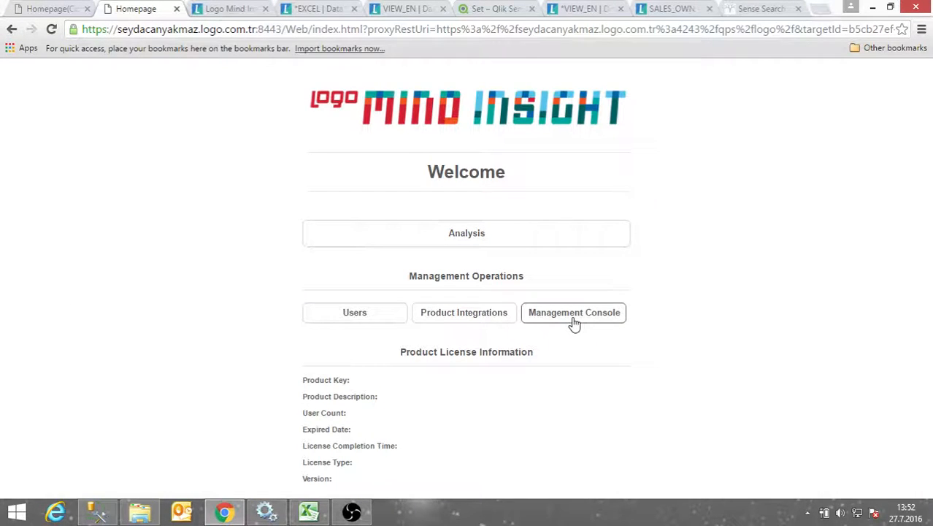
pyautogui.click(479, 321)
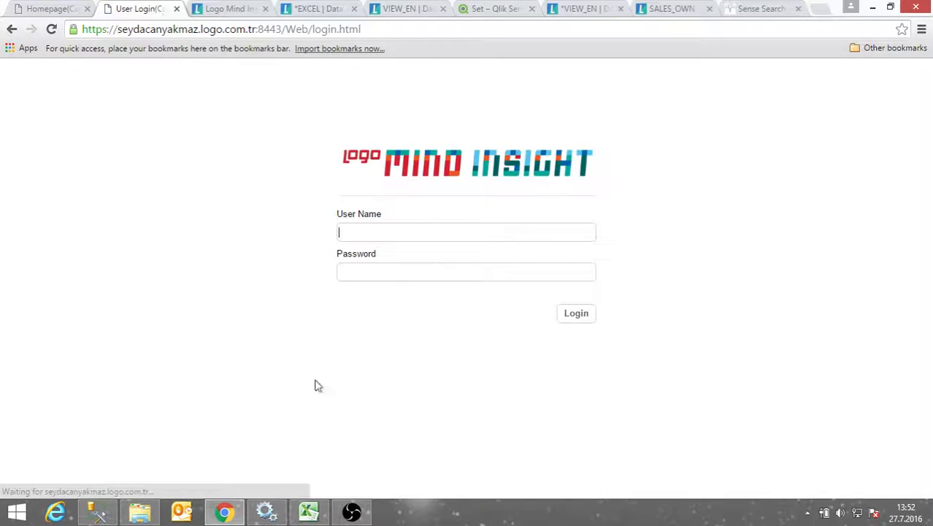
pyautogui.moveTo(370, 265); pyautogui.dragTo(371, 246)
pyautogui.click(371, 235)
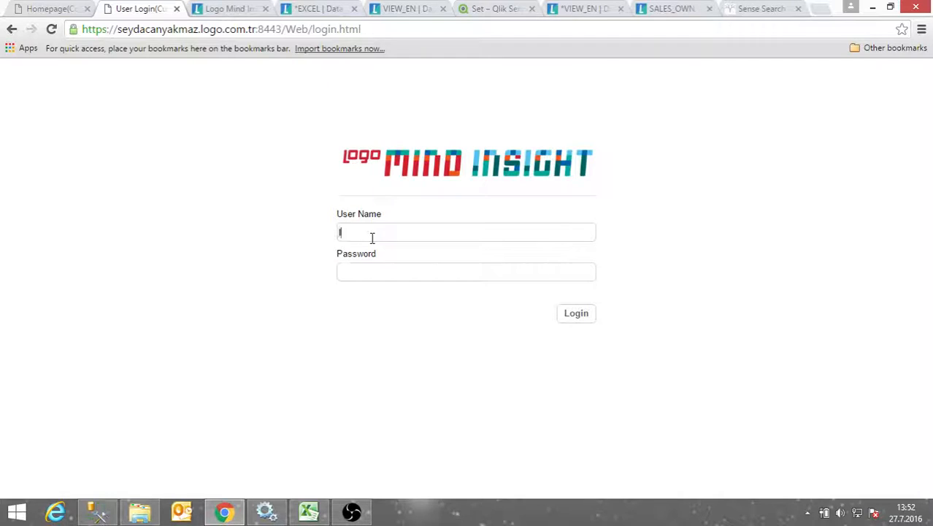
pyautogui.write('logoadmin')
pyautogui.click(587, 313)
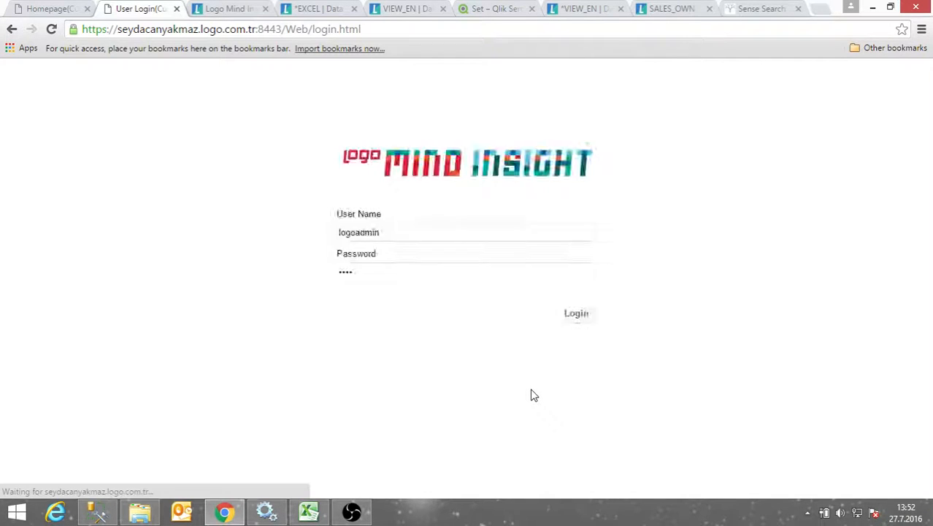
# Copy the folder path C:\ProgramData\Qlik\Sense\Integrations from General Integration Parameters
pyautogui.moveTo(261, 30); pyautogui.dragTo(323, 29)
pyautogui.write('l')
pyautogui.press('Return')
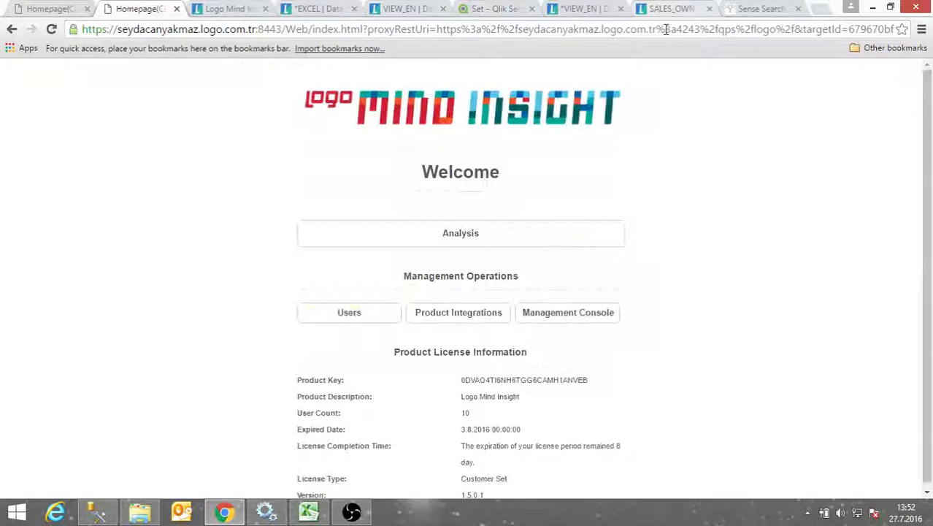
pyautogui.click(457, 312)
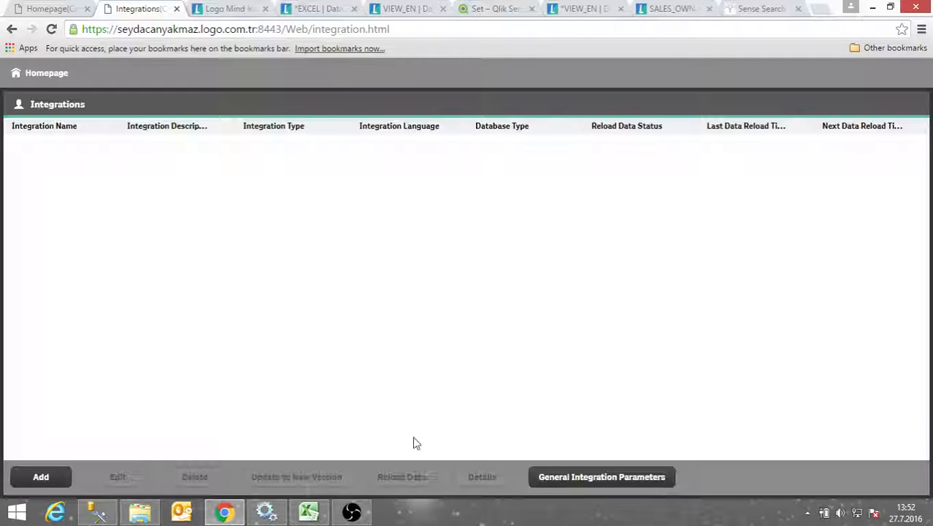
pyautogui.click(570, 481)
pyautogui.moveTo(380, 275); pyautogui.dragTo(560, 274)
pyautogui.hotkey('ctrl', 'c')
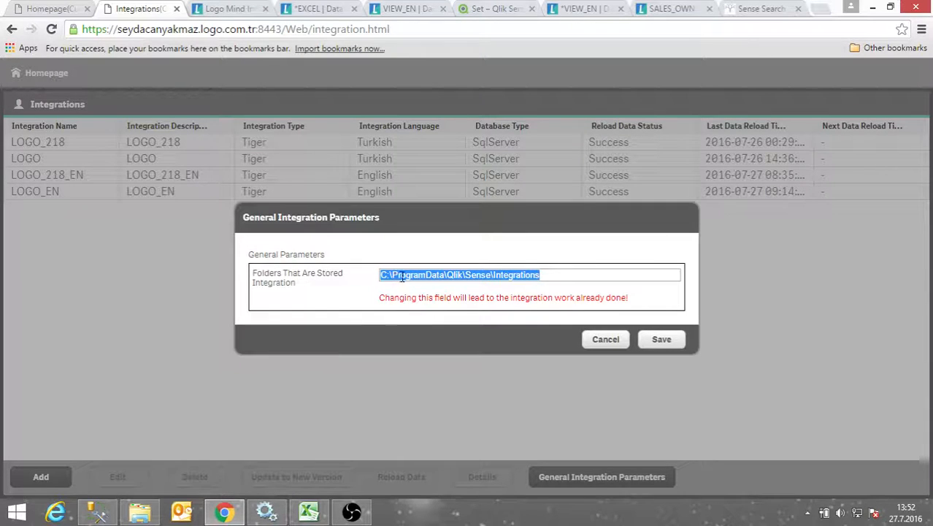
pyautogui.click(136, 514)
# Go to C:\ProgramData\Qlik\Sense\Integrations in File Explorer and open LOGO_EN\Data
pyautogui.click(277, 44)
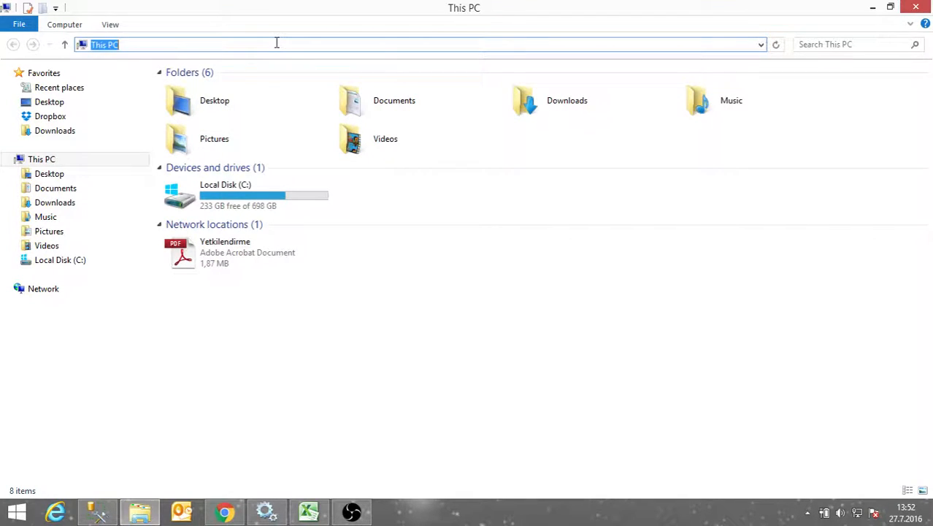
pyautogui.hotkey('ctrl', 'v')
pyautogui.press('Return')
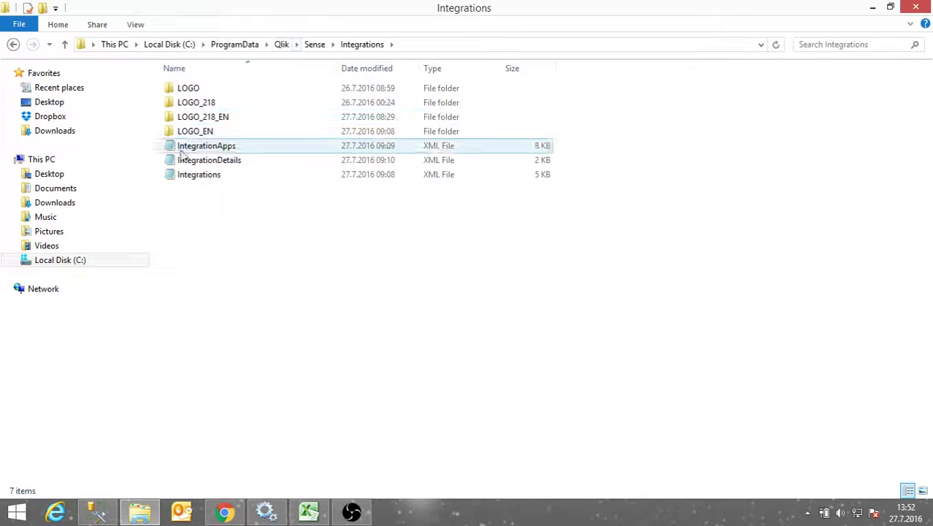
pyautogui.click(217, 121)
pyautogui.click(217, 132)
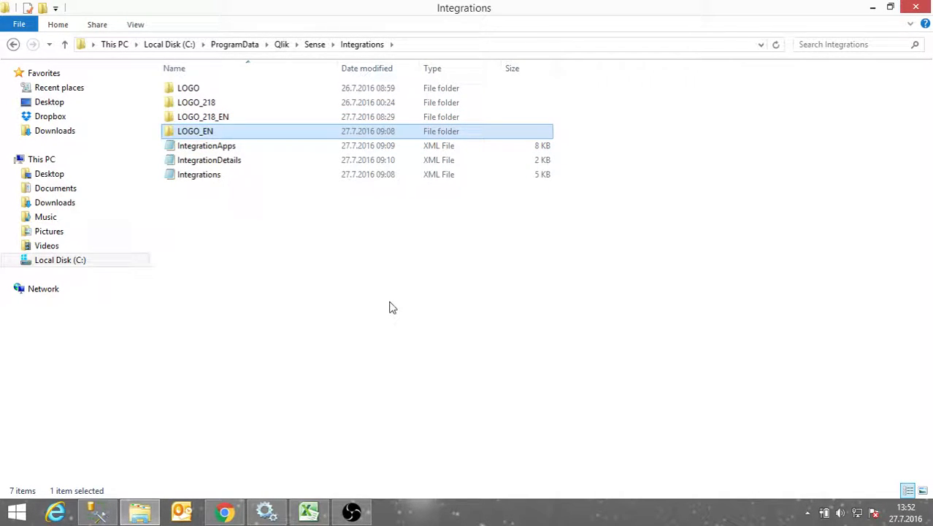
pyautogui.doubleClick(205, 132)
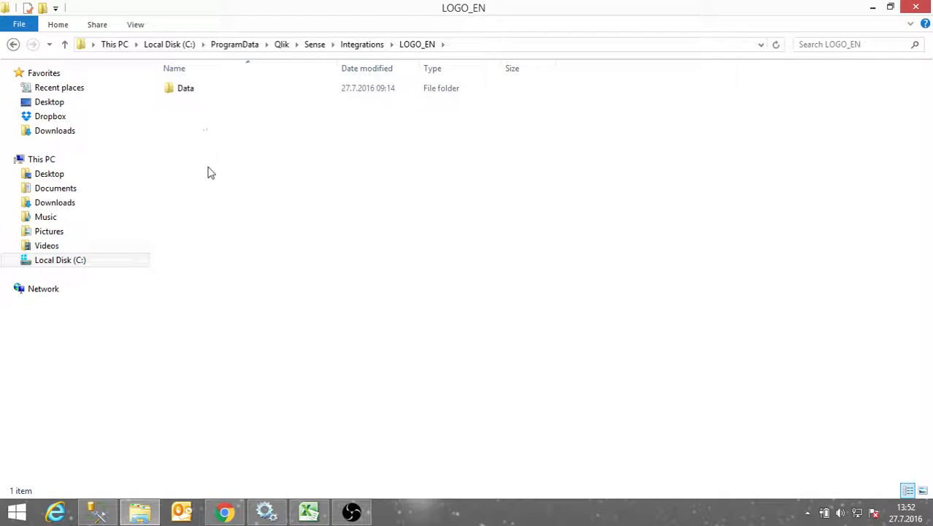
pyautogui.doubleClick(185, 88)
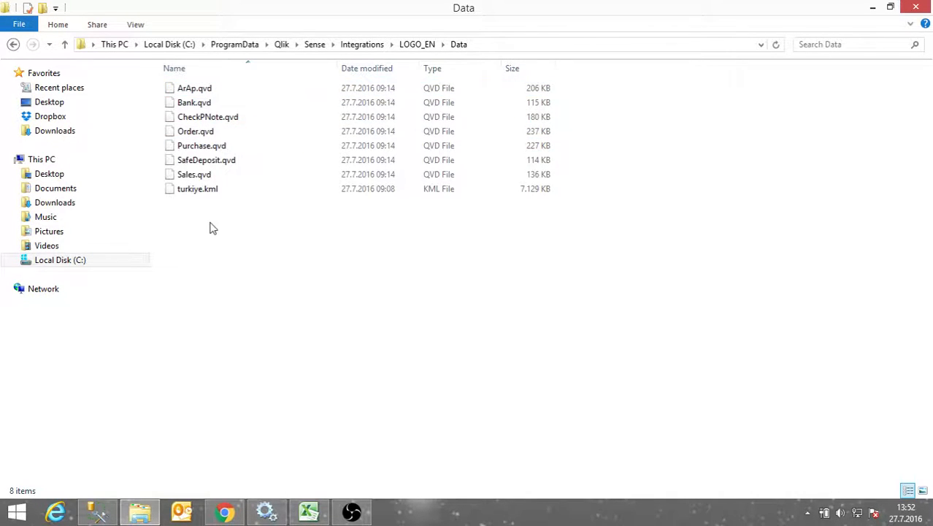
pyautogui.moveTo(221, 88); pyautogui.dragTo(232, 88)
# Copy New Microsoft Excel Worksheet from LOGO\Data into LOGO_EN\Data and open it
pyautogui.click(315, 47)
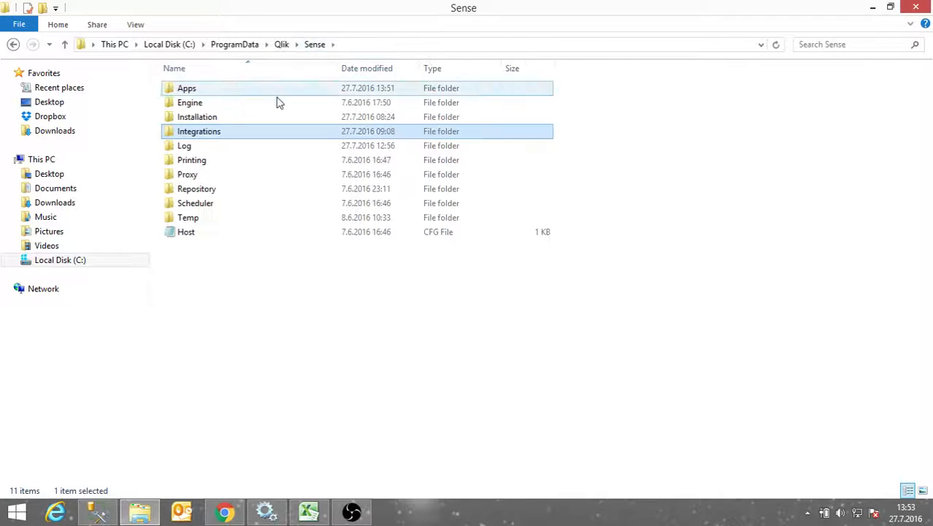
pyautogui.doubleClick(205, 139)
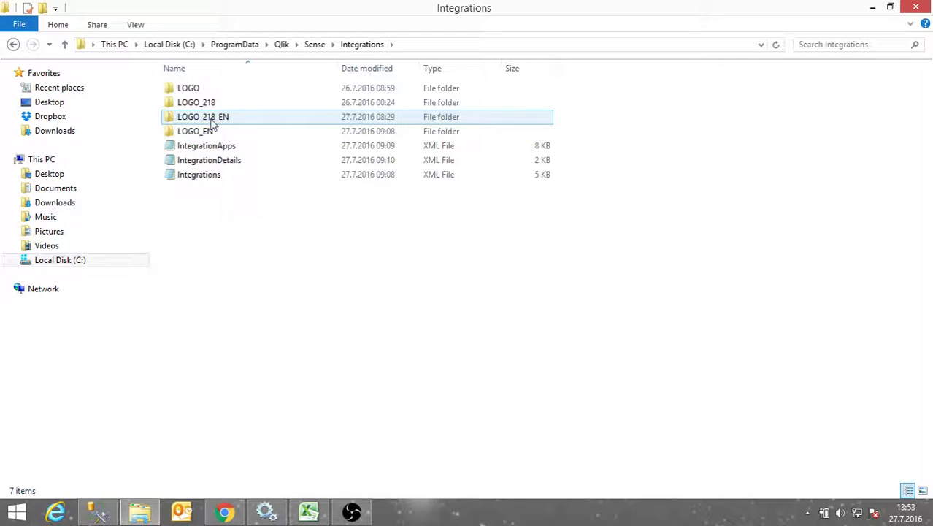
pyautogui.doubleClick(208, 89)
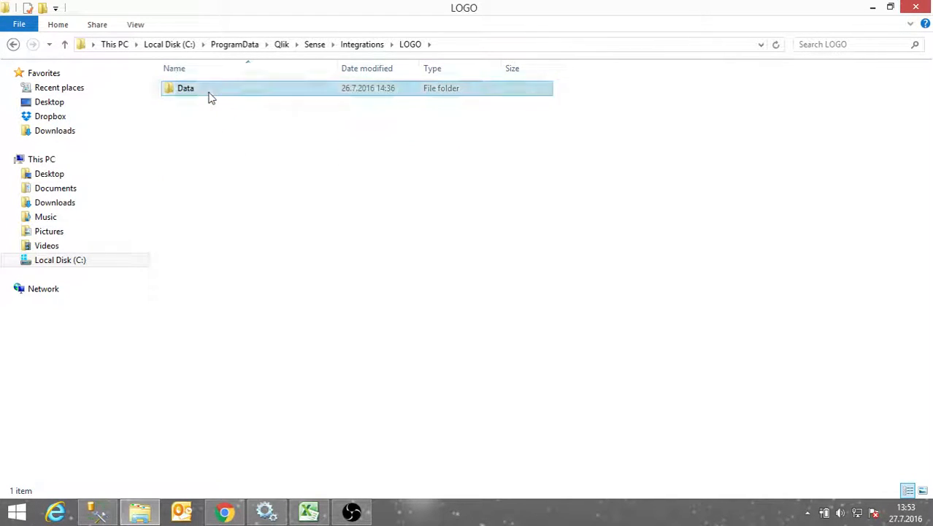
pyautogui.doubleClick(208, 88)
pyautogui.click(223, 145)
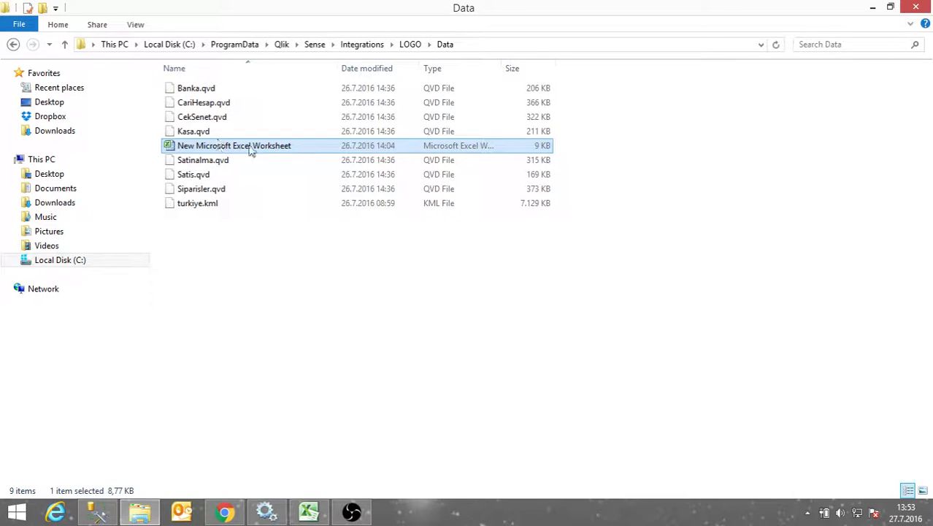
pyautogui.click(365, 44)
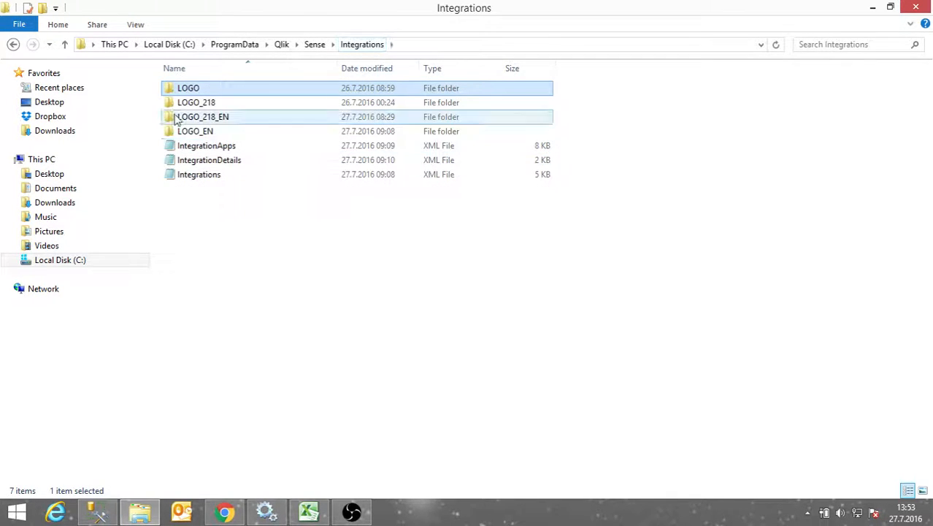
pyautogui.doubleClick(191, 132)
pyautogui.doubleClick(191, 89)
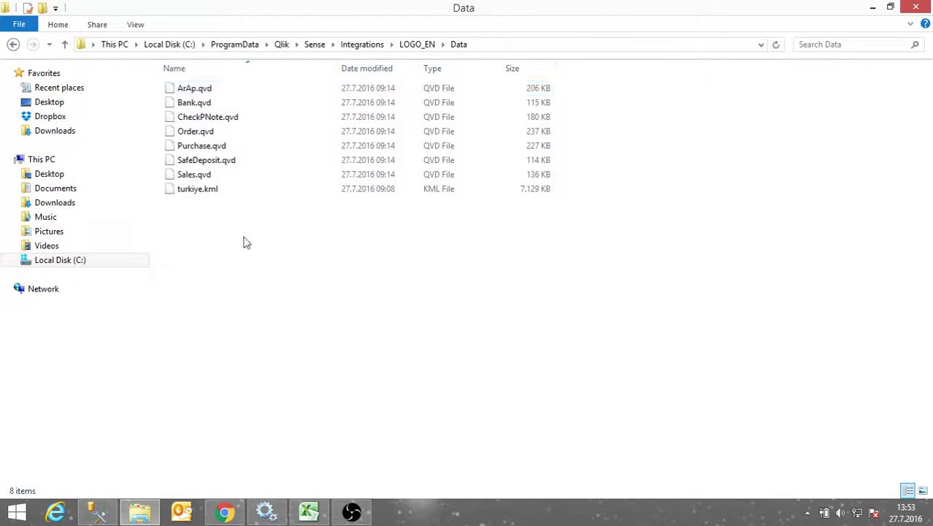
pyautogui.hotkey('ctrl', 'v')
pyautogui.doubleClick(271, 133)
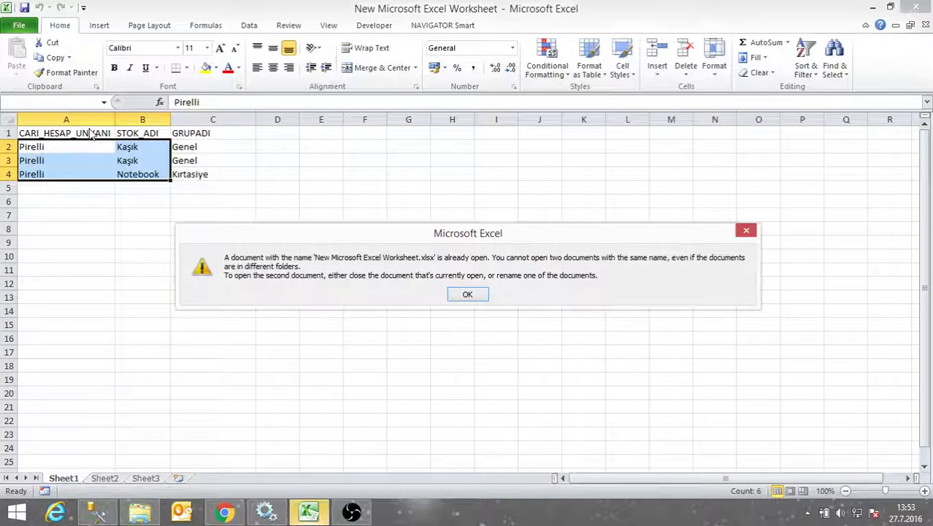
# Set header cells A1, B1 and C1 to CUSTOMER, MATERIAL and GROUPNAME
pyautogui.click(468, 293)
pyautogui.click(82, 133)
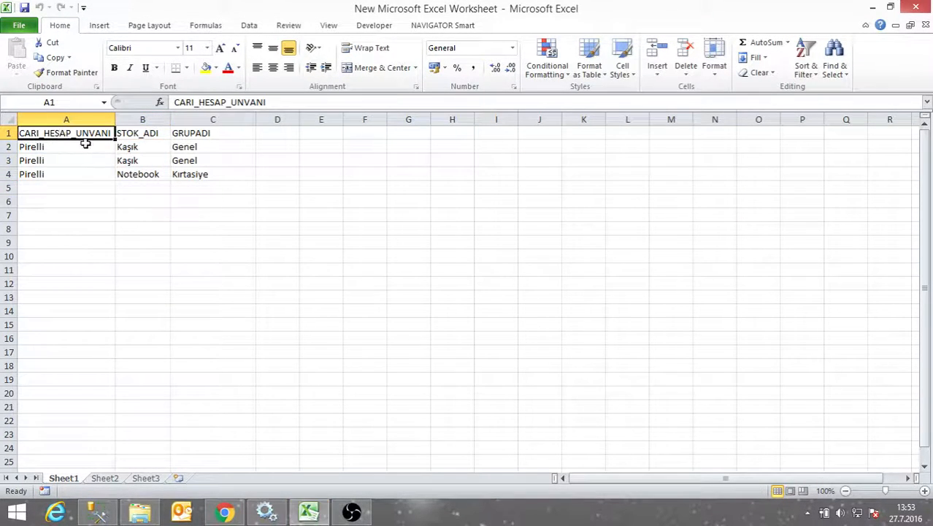
pyautogui.write('CUSTOMER')
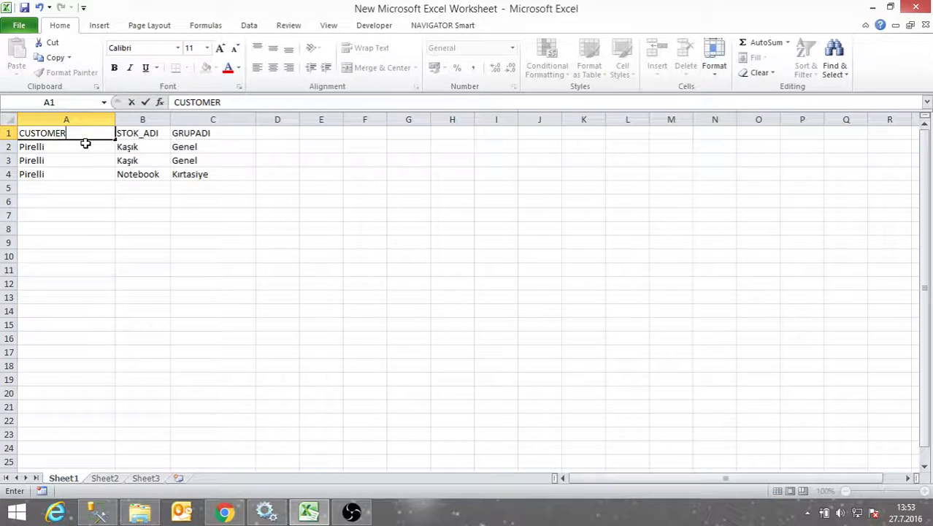
pyautogui.click(145, 135)
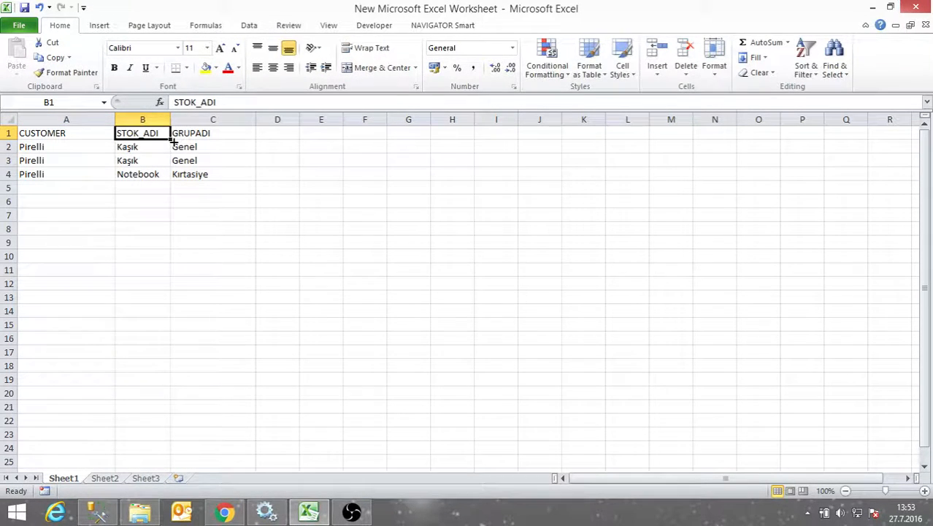
pyautogui.write('MATERIAL')
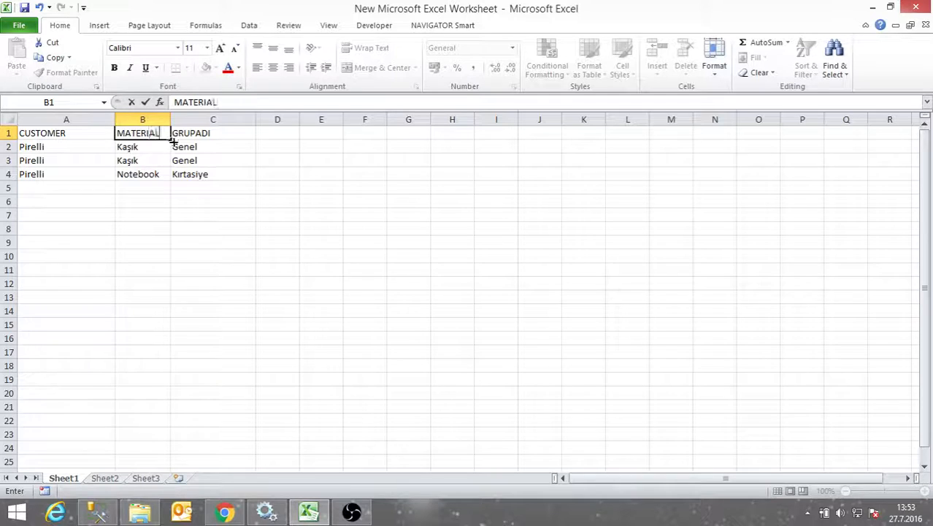
pyautogui.click(241, 132)
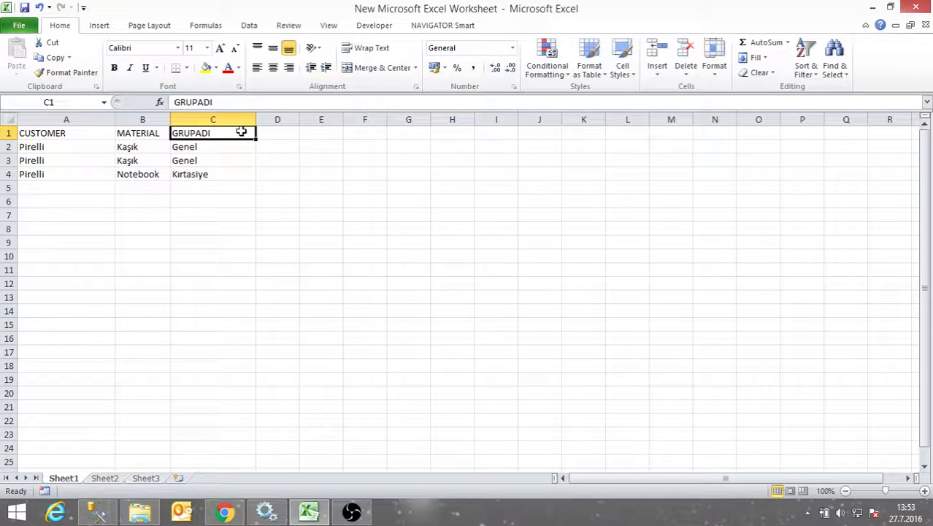
pyautogui.write('GROUPNAME')
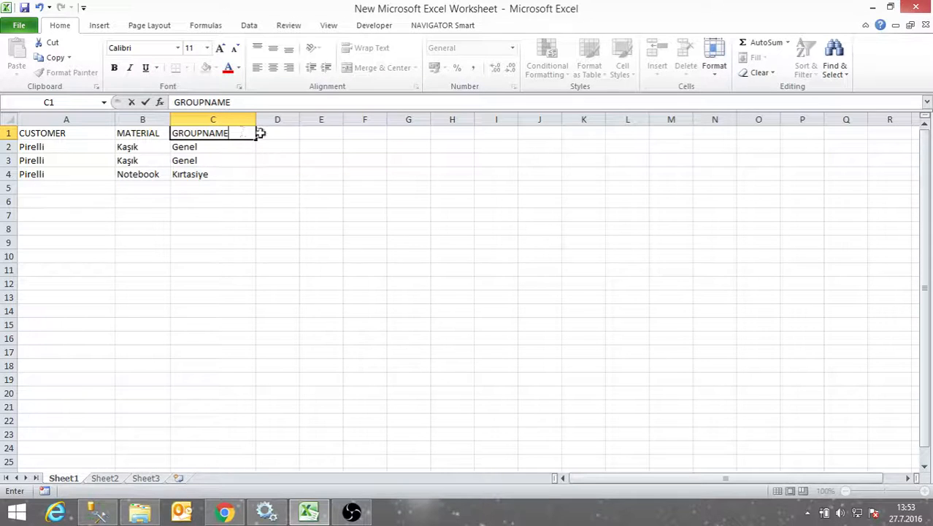
pyautogui.click(228, 200)
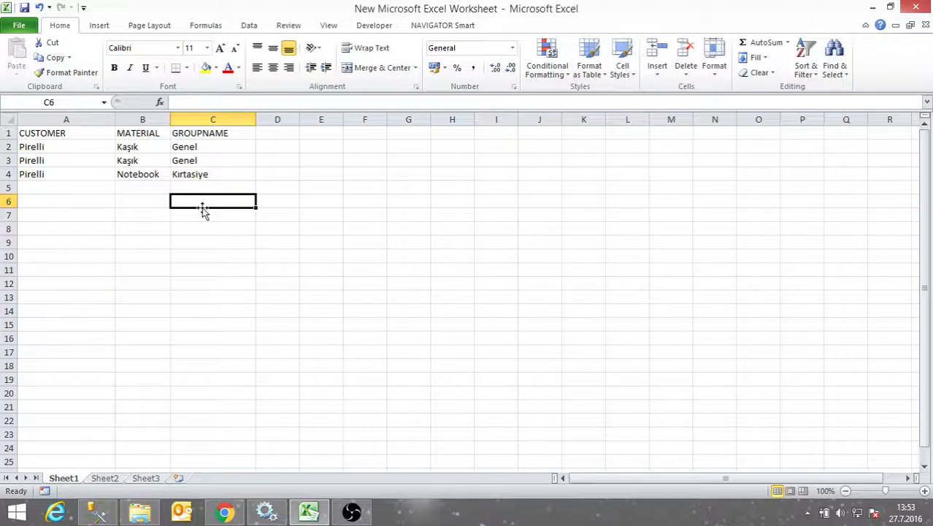
# Check the CUSTOMER header without changing it and close the workbook
pyautogui.doubleClick(65, 133)
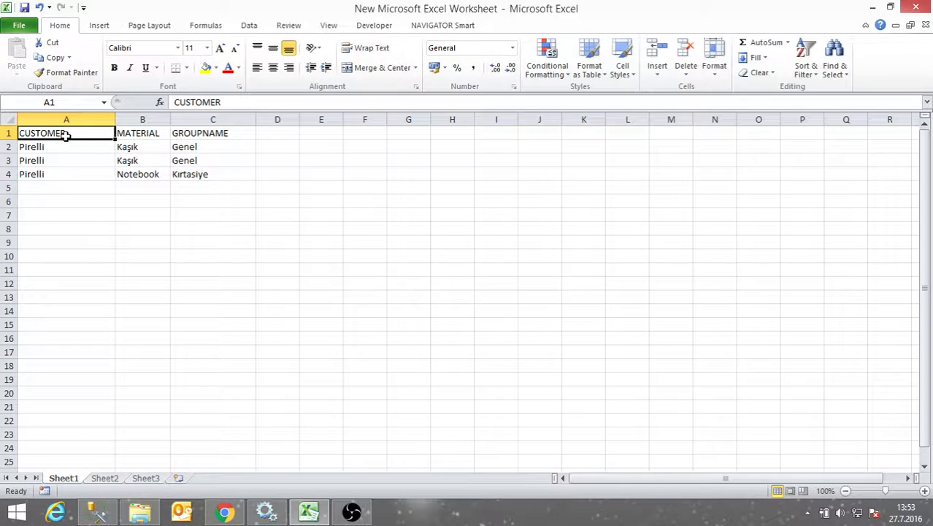
pyautogui.doubleClick(73, 133)
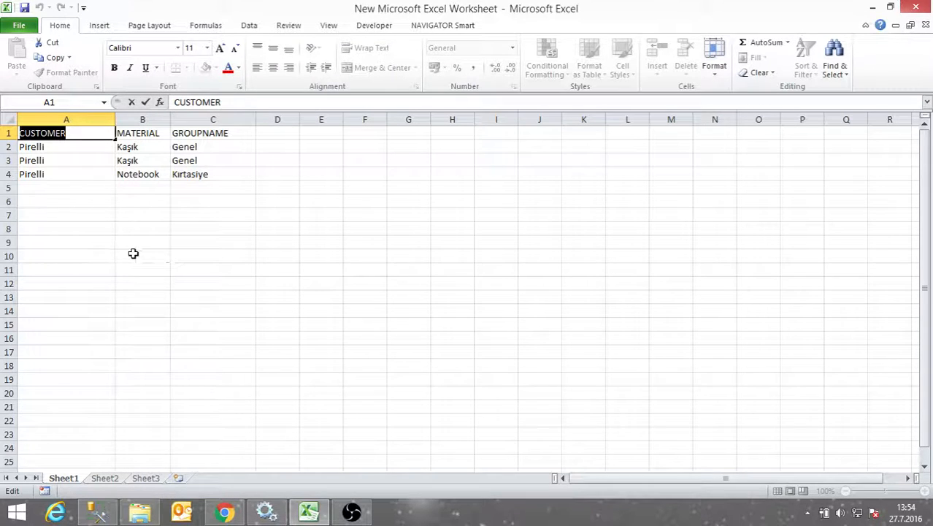
pyautogui.press('Escape')
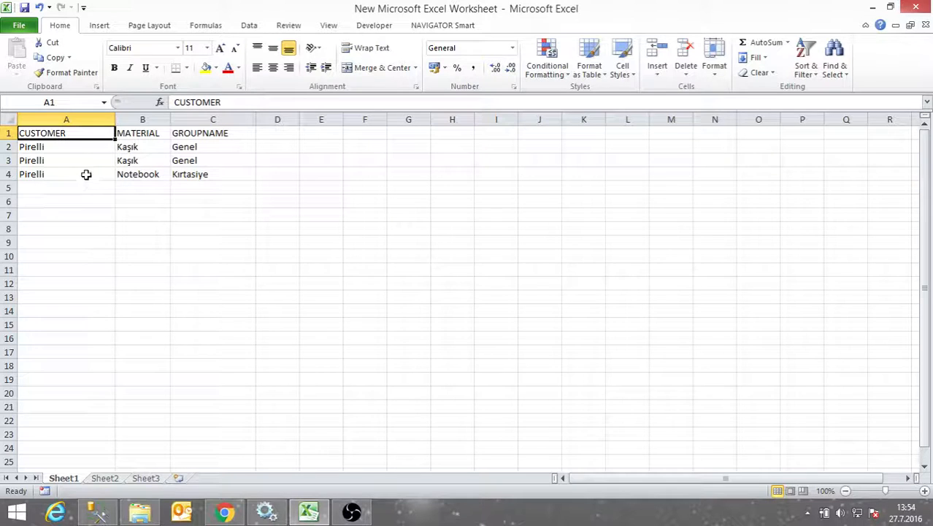
pyautogui.click(923, 6)
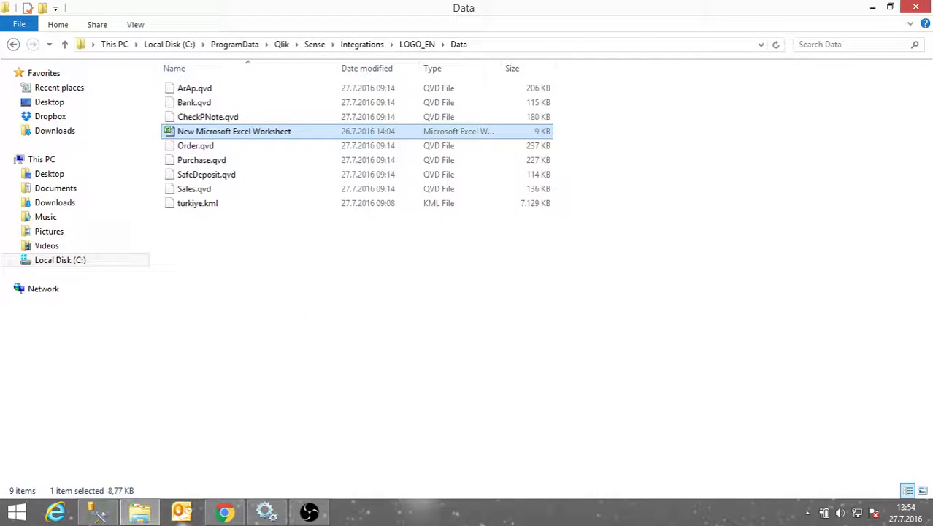
# Cancel General Integration Parameters and go to the EXCEL app's data load editor
pyautogui.click(225, 513)
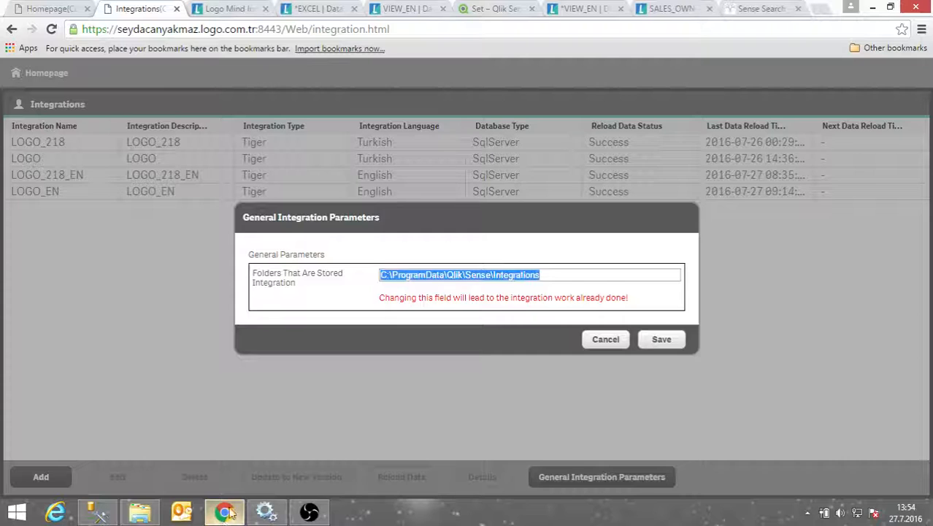
pyautogui.click(602, 338)
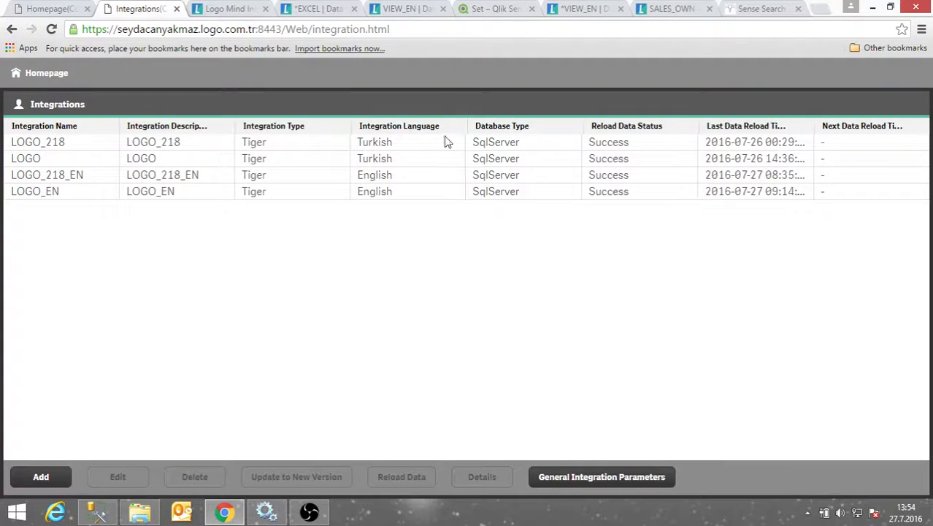
pyautogui.click(310, 9)
pyautogui.scroll(-1, 810, 394)
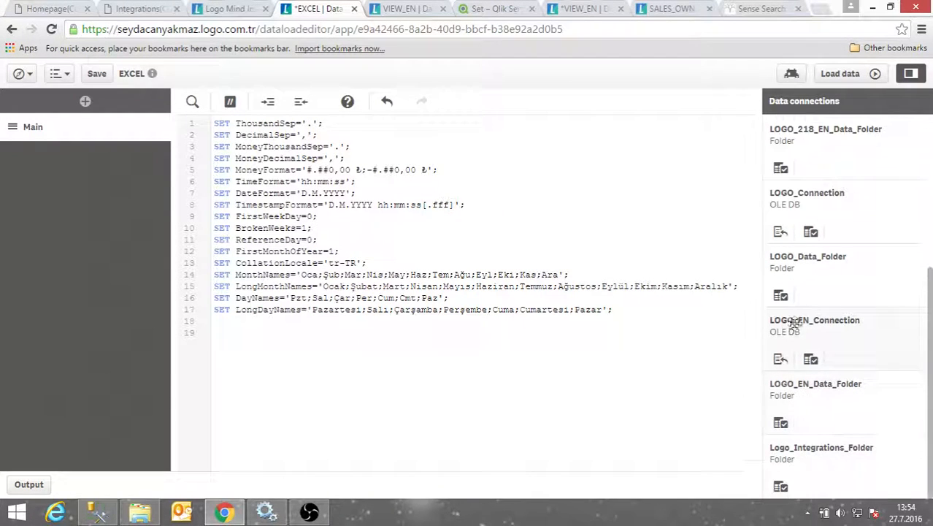
# Insert a LOAD of Sheet1 from New Microsoft Excel Worksheet.xlsx in LOGO_EN_Data_Folder
pyautogui.click(810, 359)
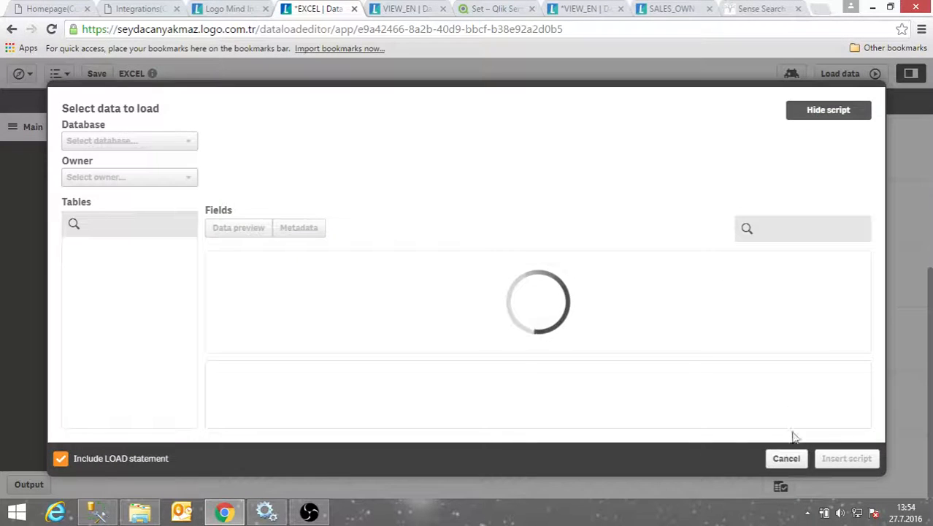
pyautogui.click(778, 465)
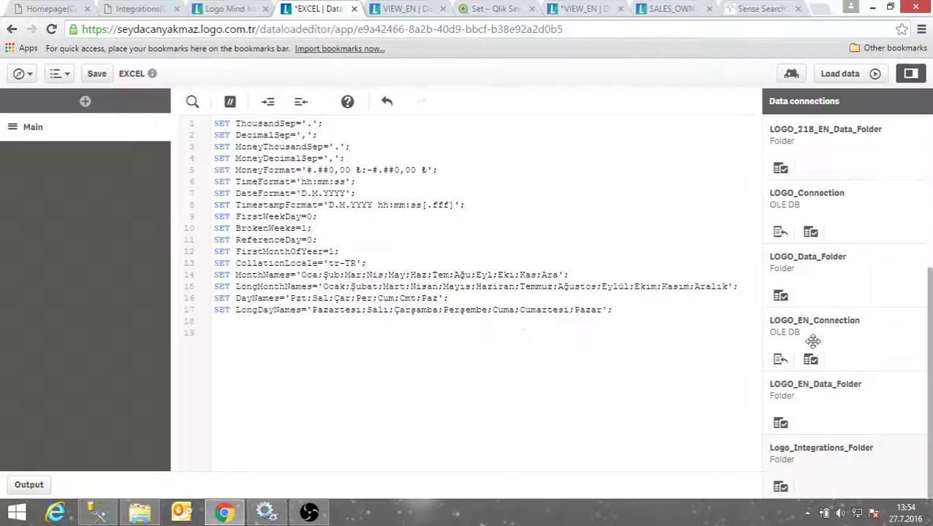
pyautogui.click(780, 424)
pyautogui.scroll(-3, 354, 325)
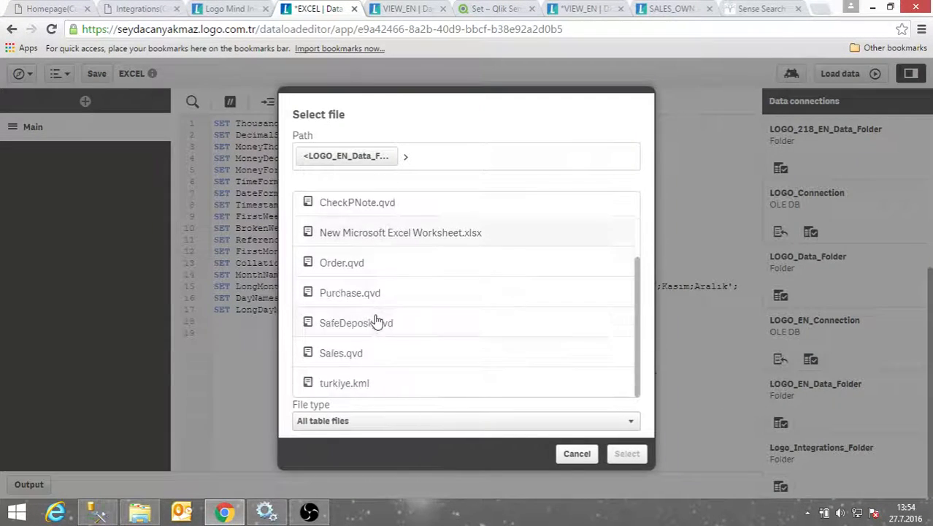
pyautogui.click(355, 243)
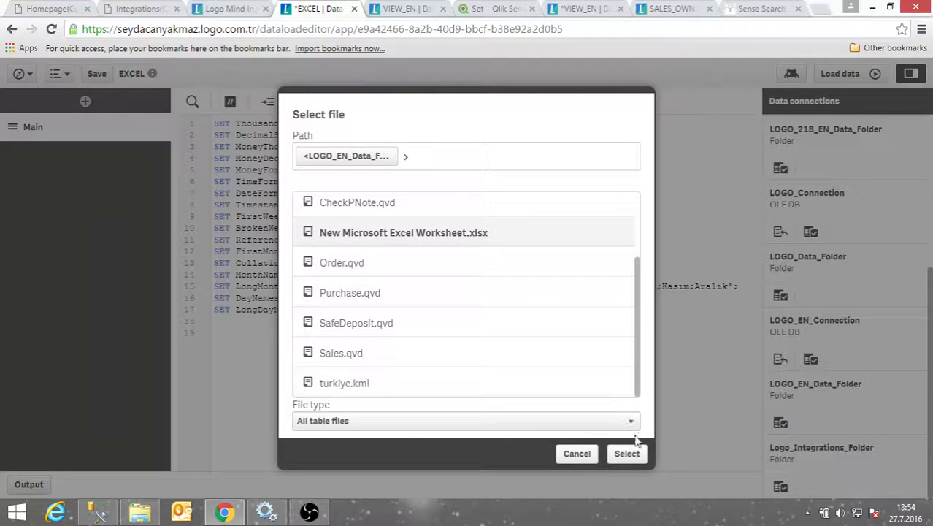
pyautogui.click(625, 455)
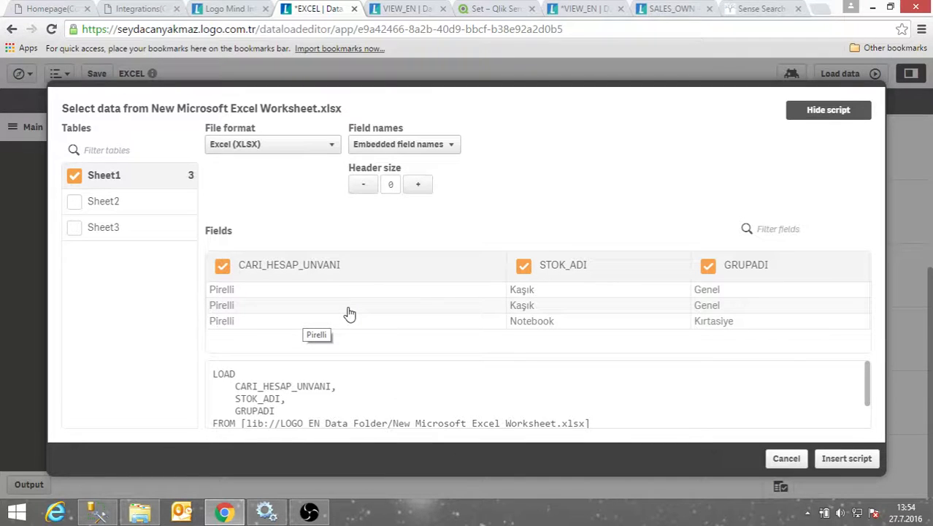
pyautogui.click(846, 458)
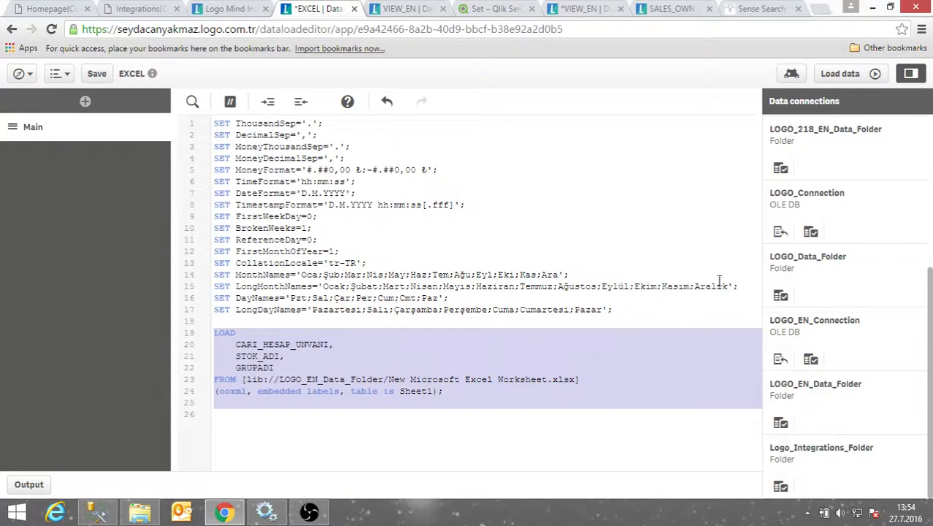
# Reload the EXCEL app's data, loading 3 lines from Sheet1
pyautogui.click(839, 73)
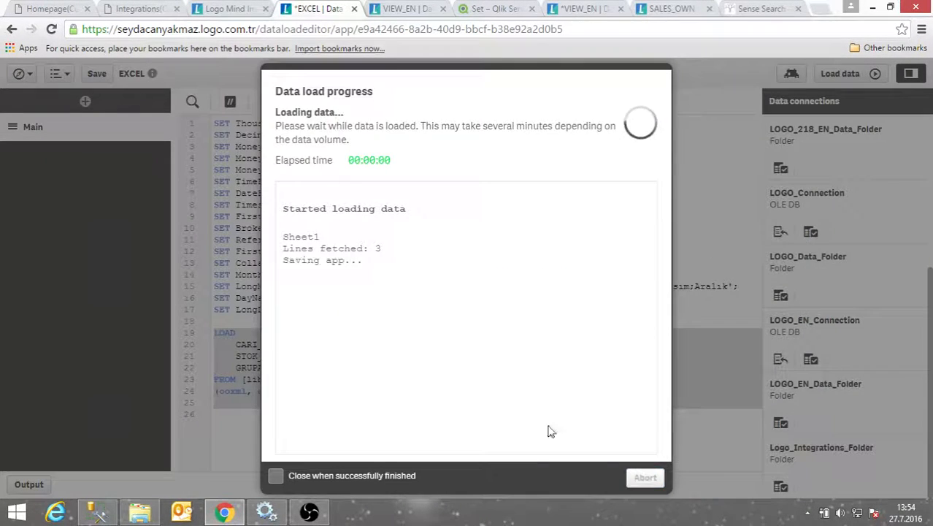
pyautogui.click(646, 477)
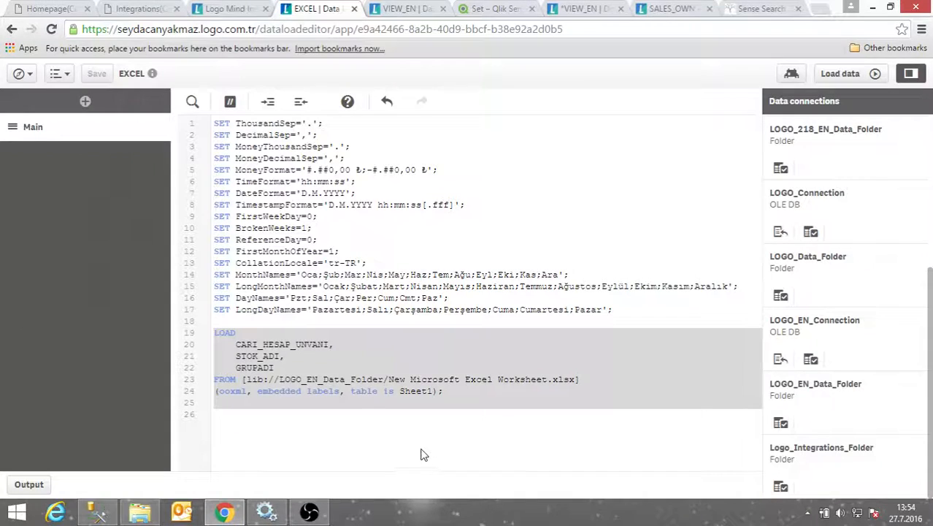
pyautogui.click(422, 454)
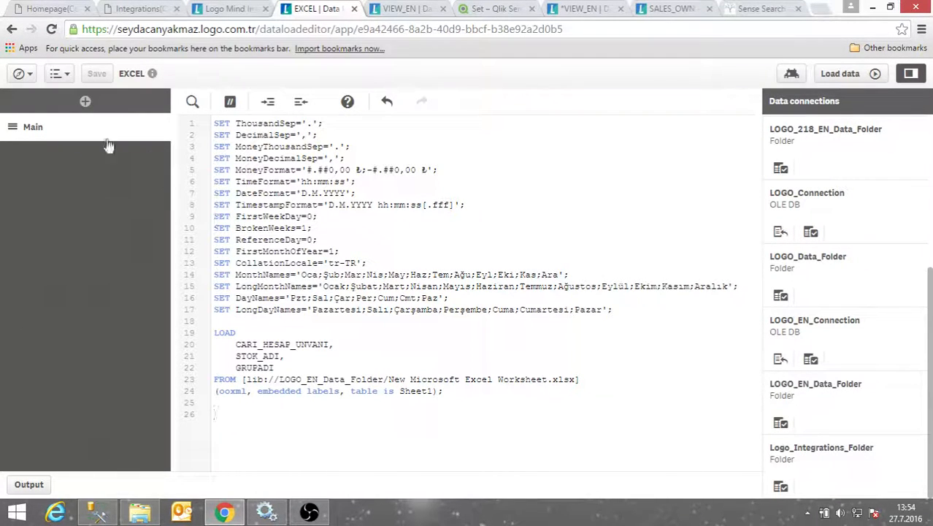
pyautogui.click(425, 7)
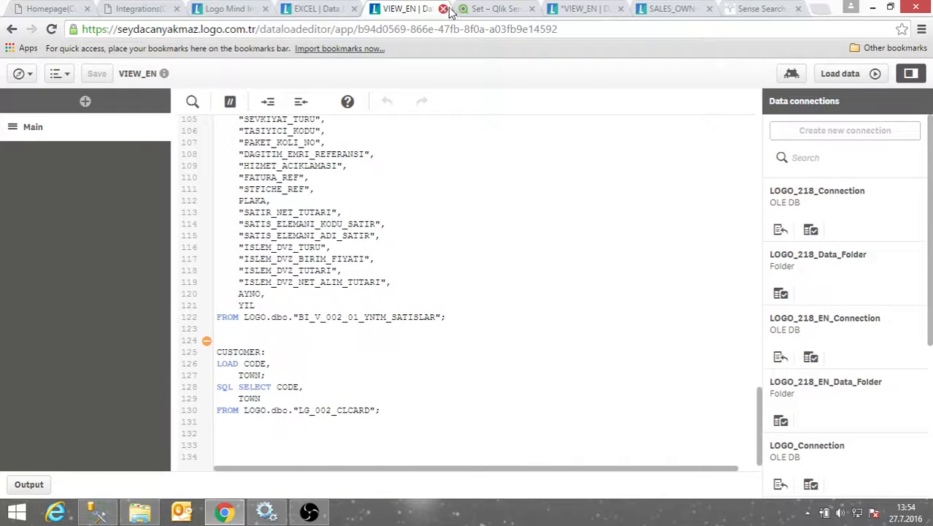
# Close the VIEW_EN app and open the EXCEL app's data model viewer in a new tab
pyautogui.click(443, 9)
pyautogui.click(315, 9)
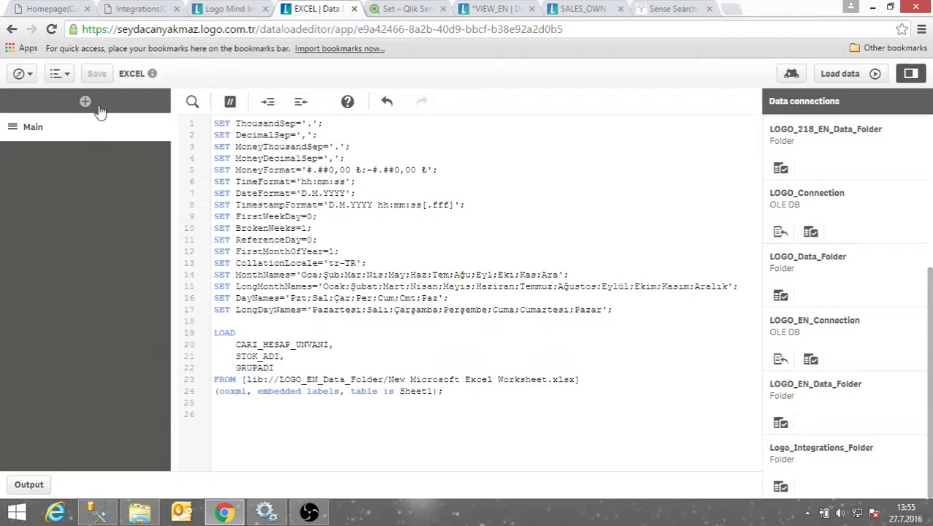
pyautogui.click(19, 73)
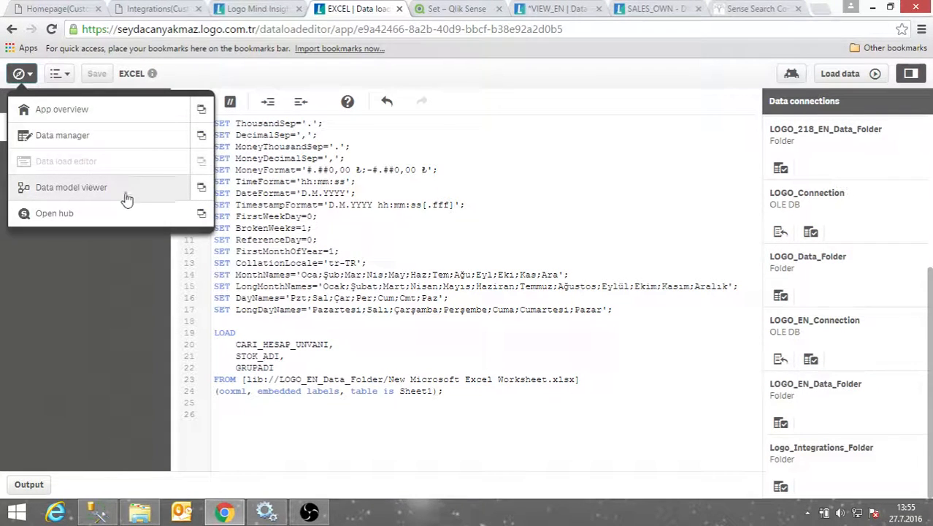
pyautogui.click(202, 187)
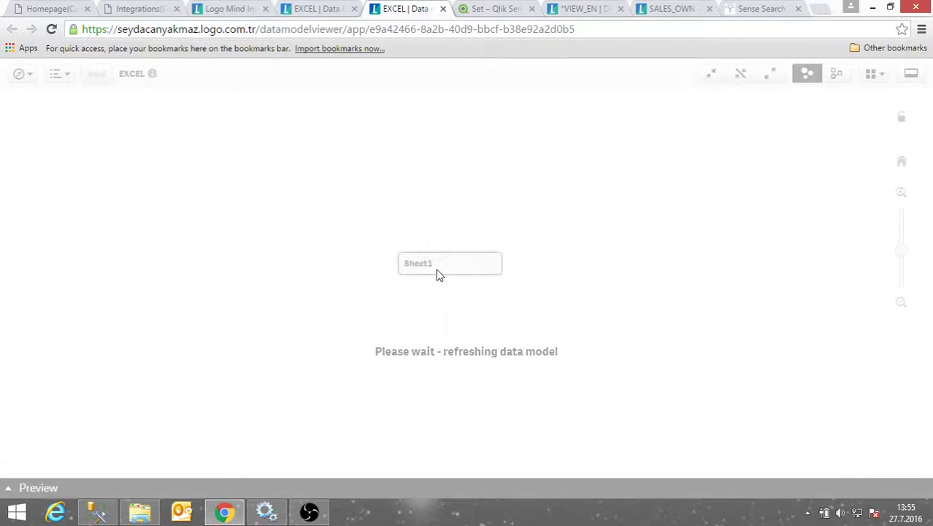
# Expand Sheet1 and preview its 3 fields and 3 rows, then return to the script
pyautogui.click(441, 271)
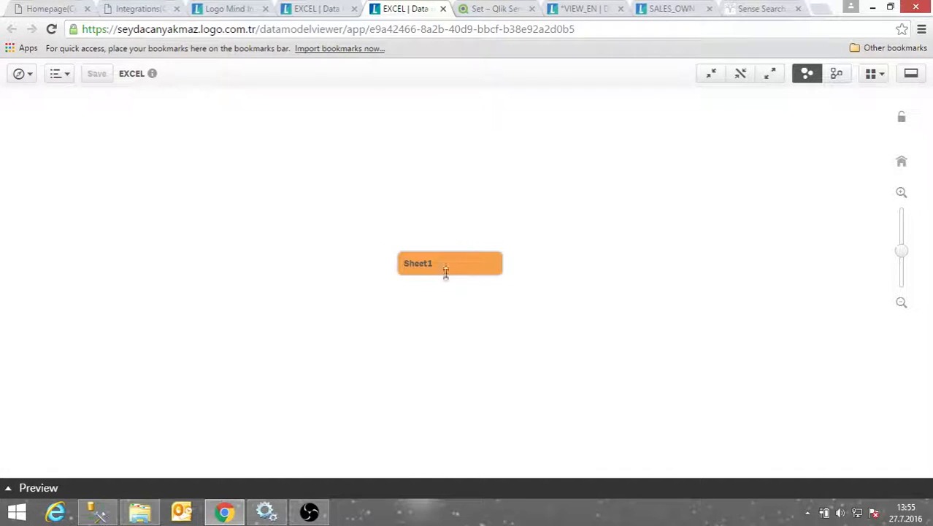
pyautogui.click(768, 75)
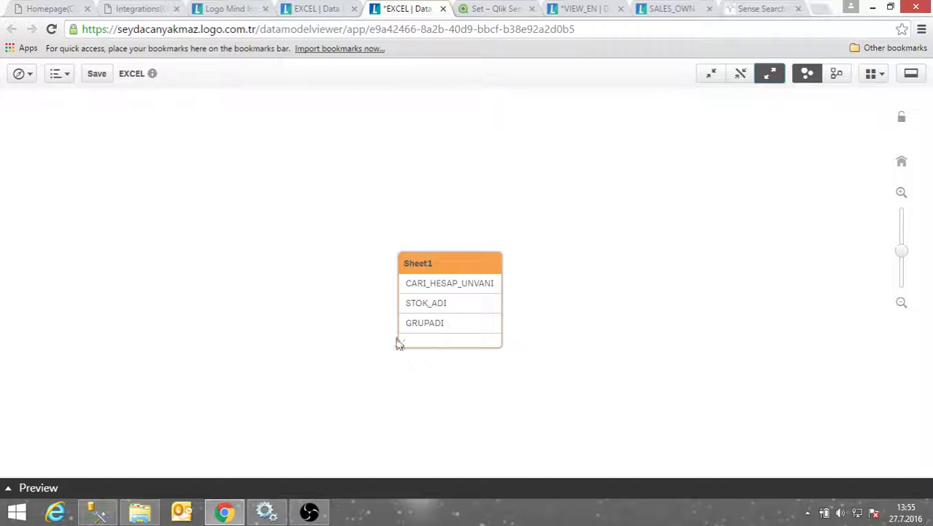
pyautogui.click(103, 489)
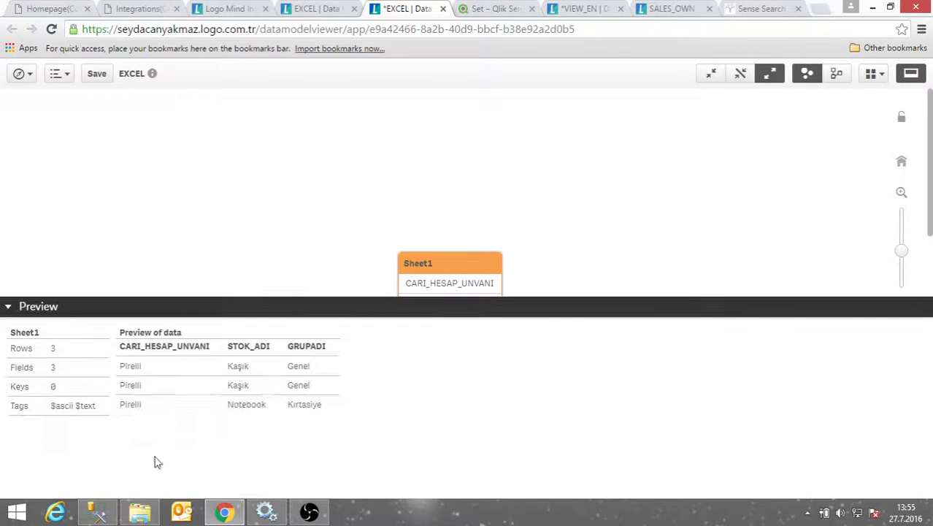
pyautogui.moveTo(430, 264); pyautogui.dragTo(395, 129)
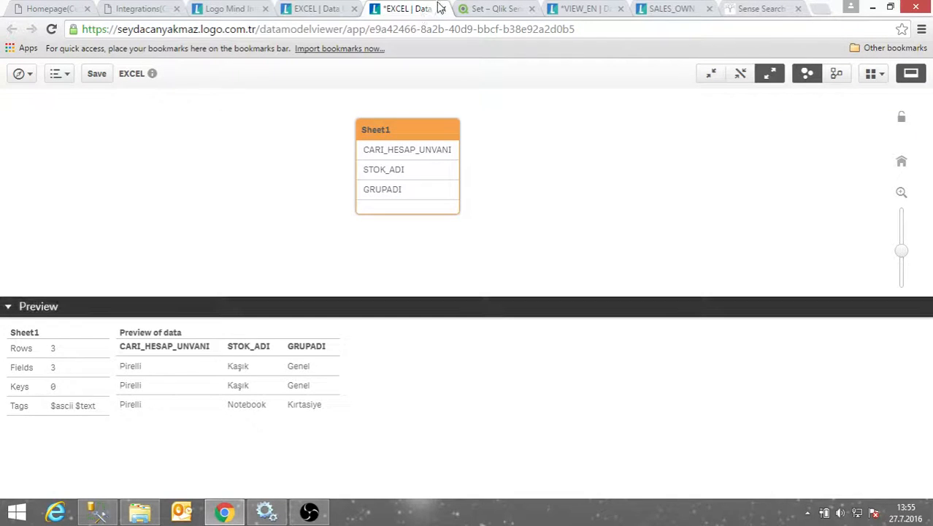
pyautogui.click(315, 9)
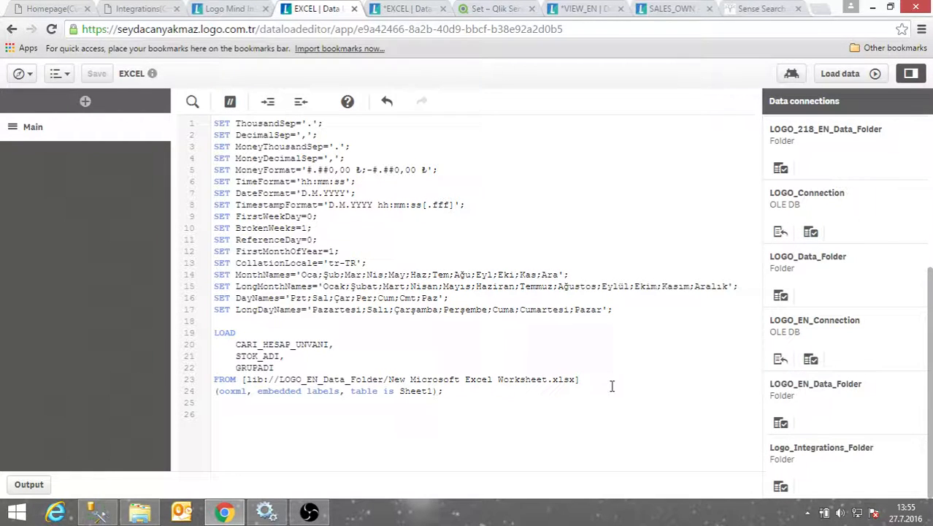
# Add blank lines below the Sheet1 LOAD statement
pyautogui.doubleClick(221, 332)
pyautogui.moveTo(257, 344); pyautogui.dragTo(444, 392)
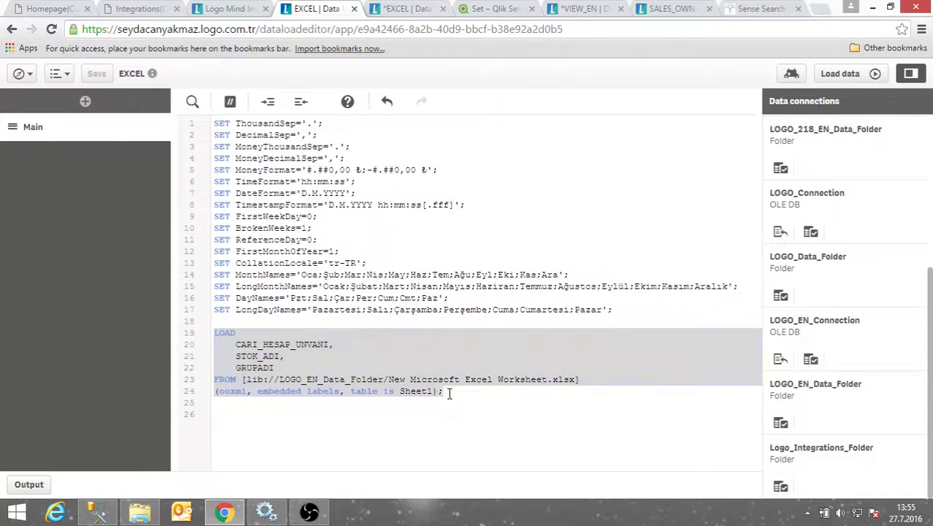
pyautogui.click(445, 391)
pyautogui.click(457, 401)
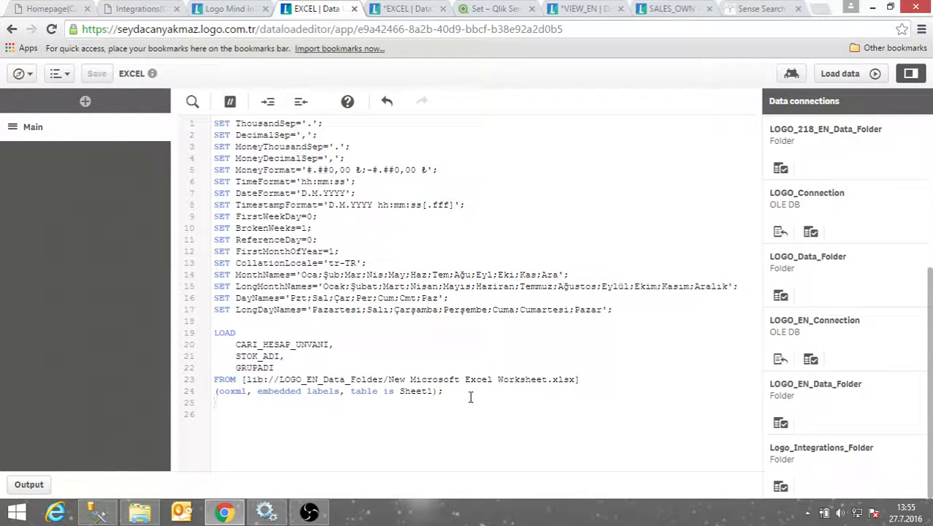
pyautogui.press('Return')
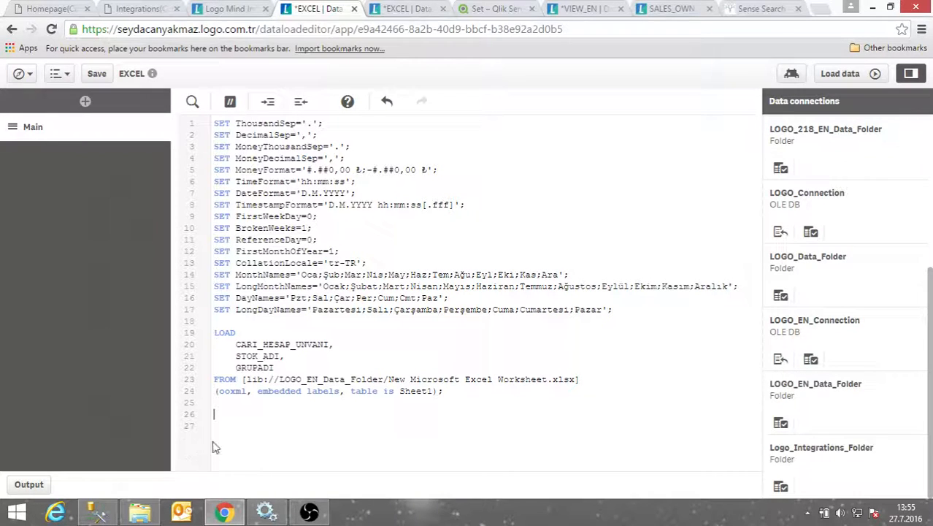
# Write a select of CLIENTREF, STOCKREF, AMOUNT from LG_002_01_STLINE aliased STLINE on line 27
pyautogui.click(239, 429)
pyautogui.write('sql')
pyautogui.press('BackSpace')
pyautogui.press('BackSpace')
pyautogui.press('BackSpace')
pyautogui.press('BackSpace')
pyautogui.write('select')
pyautogui.write('* from LG_002_01')
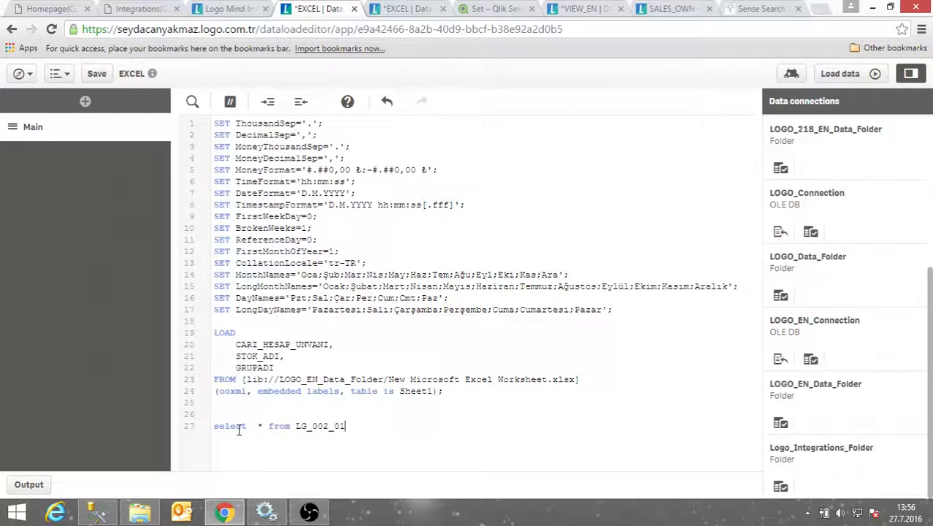
pyautogui.write('_STI')
pyautogui.doubleClick(259, 425)
pyautogui.write('CLIEN')
pyautogui.write('TREF,')
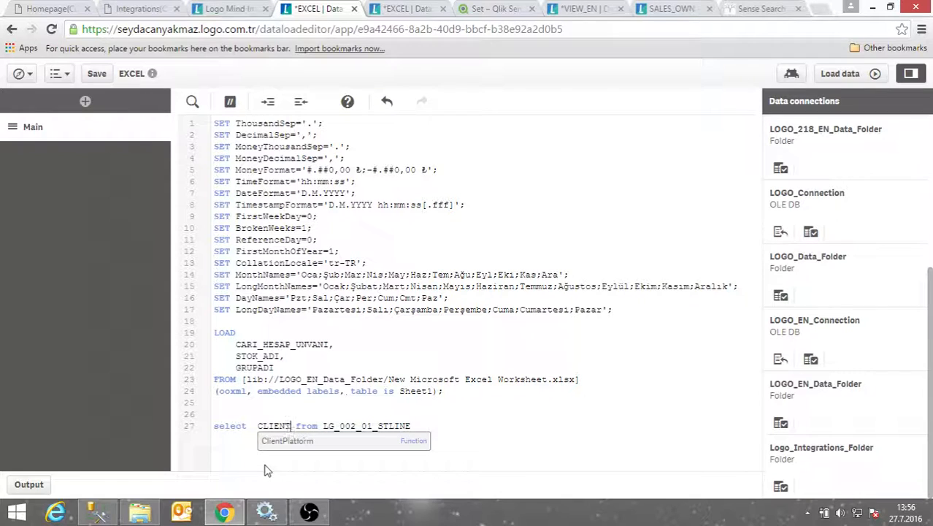
pyautogui.write('STOCKRE')
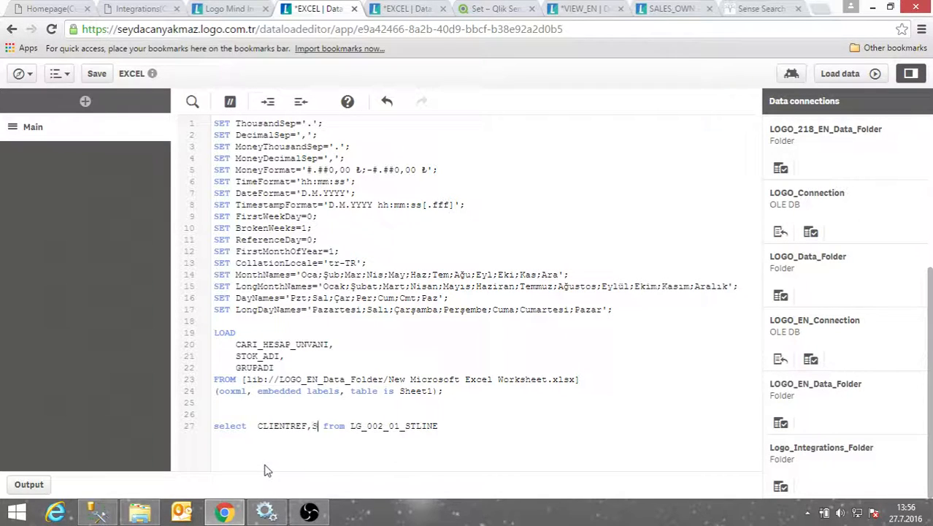
pyautogui.write('F,')
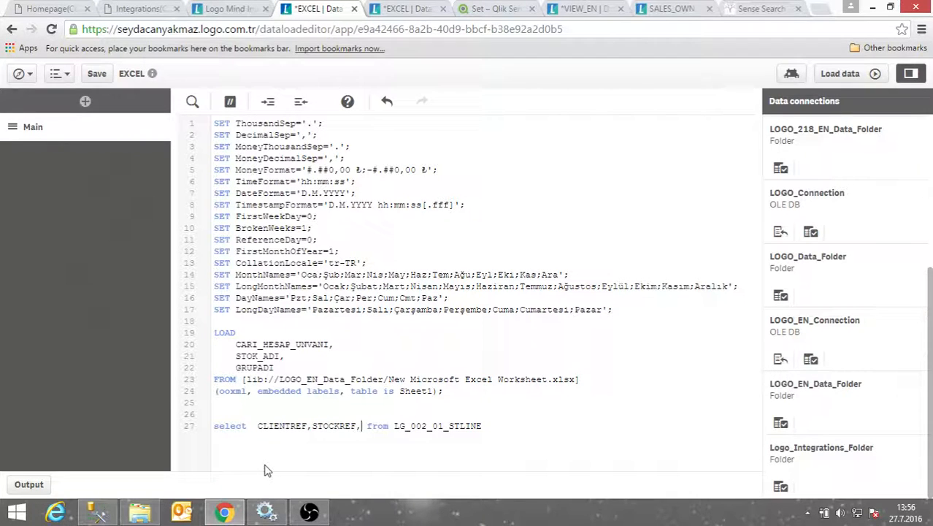
pyautogui.write('AMOUNT')
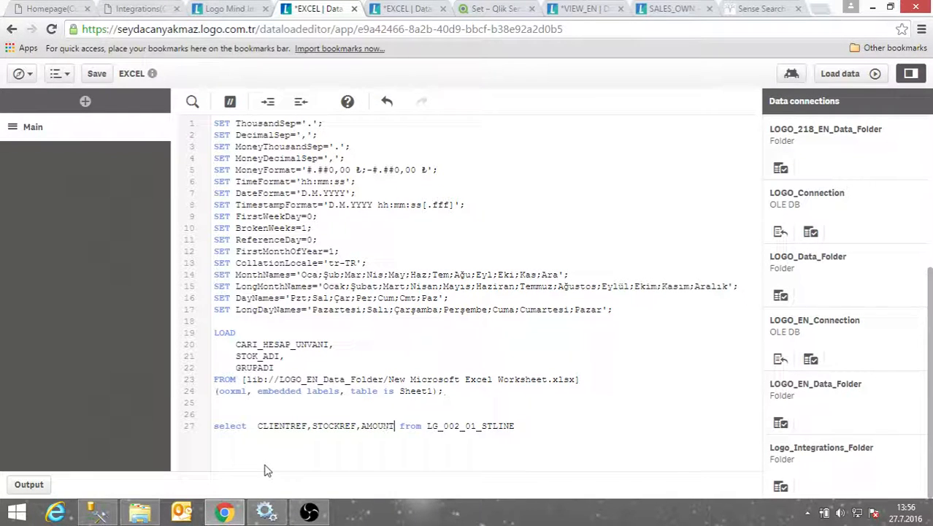
pyautogui.write(',')
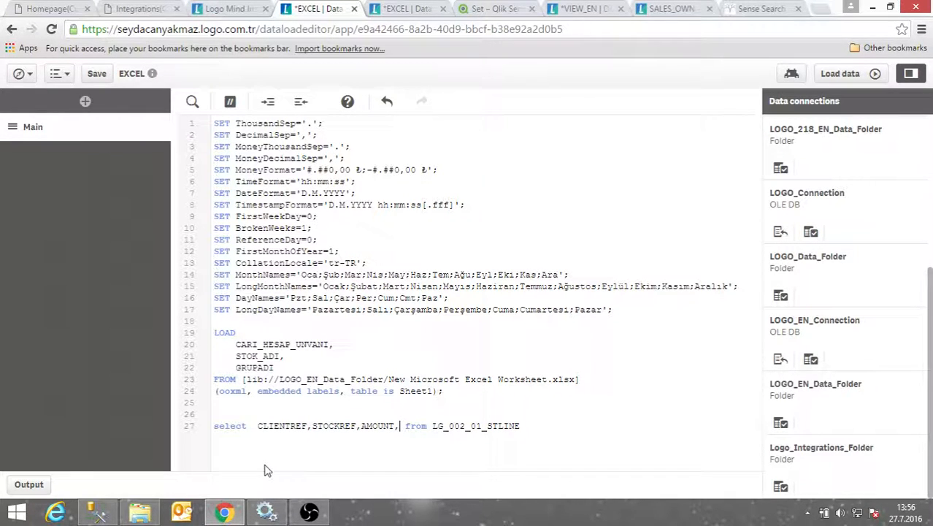
pyautogui.click(566, 419)
pyautogui.click(559, 425)
pyautogui.write('STLINE')
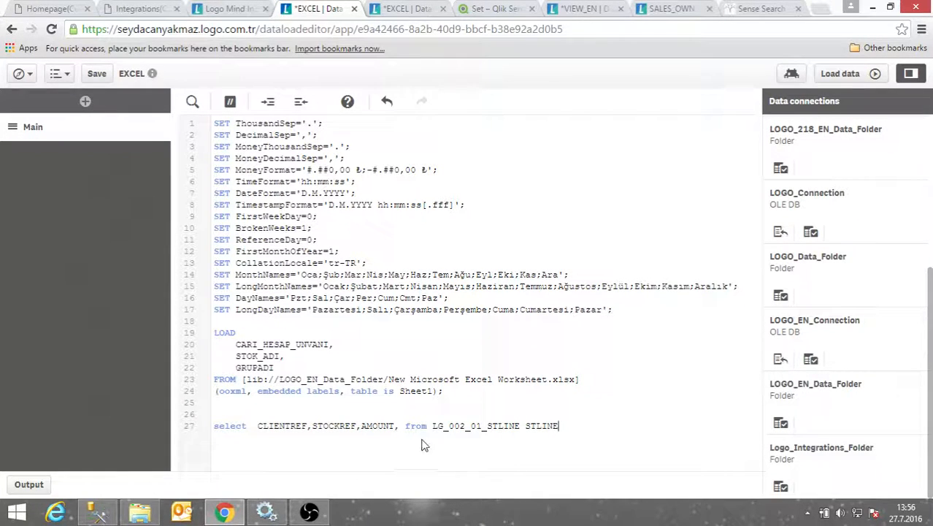
# Prefix CLIENTREF, STOCKREF and AMOUNT with the STLINE alias
pyautogui.doubleClick(527, 425)
pyautogui.hotkey('ctrl', 'c')
pyautogui.click(258, 425)
pyautogui.hotkey('ctrl', 'v')
pyautogui.write('.')
pyautogui.click(350, 426)
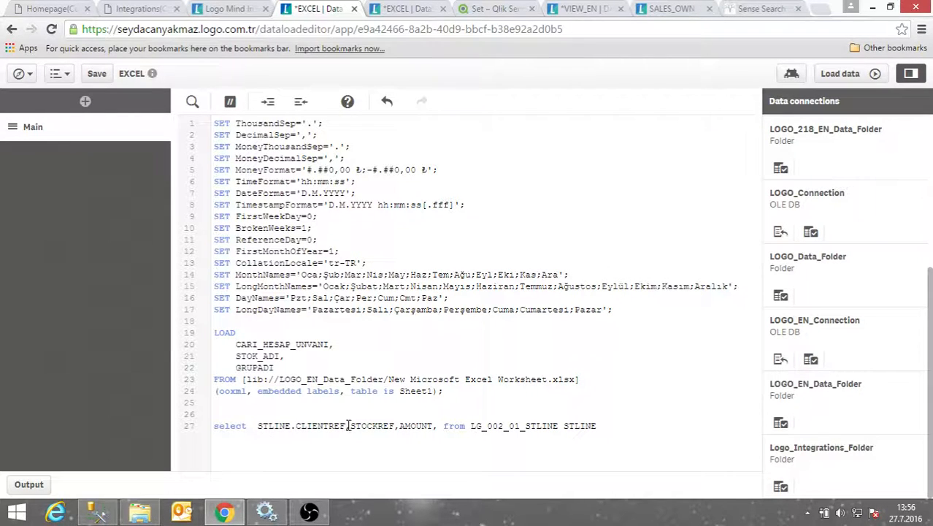
pyautogui.hotkey('ctrl', 'v')
pyautogui.write('.')
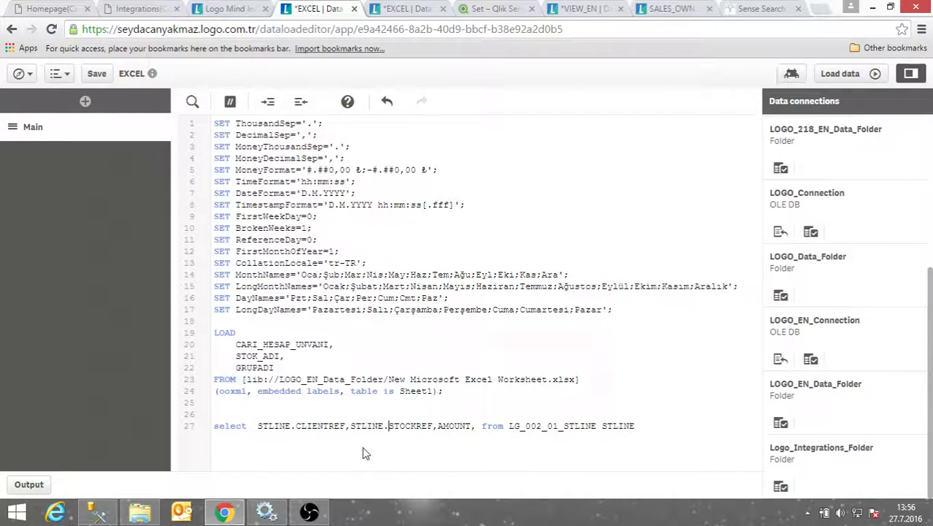
pyautogui.click(438, 425)
pyautogui.hotkey('ctrl', 'v')
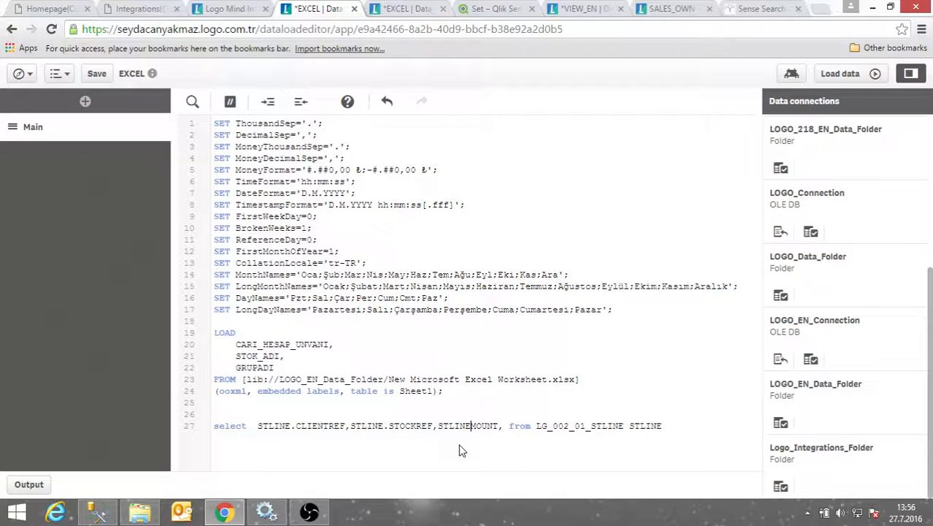
pyautogui.write('.')
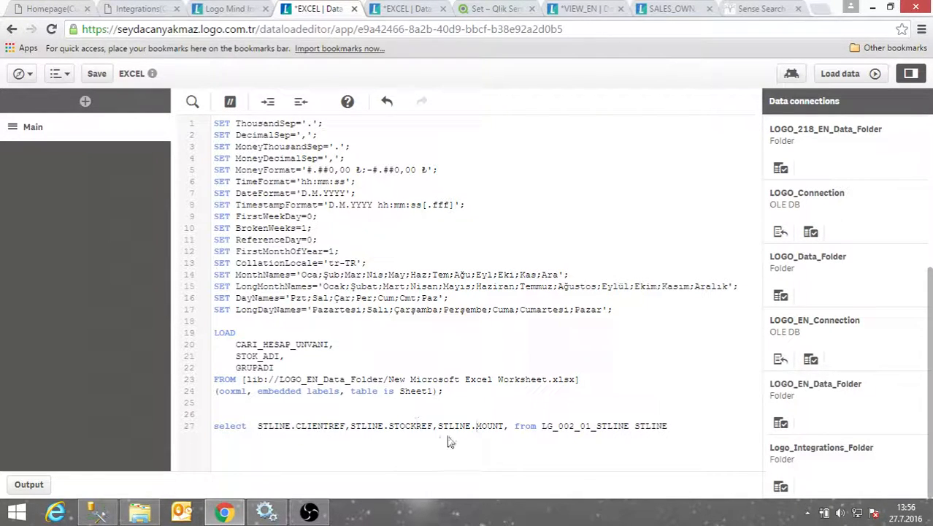
pyautogui.write('A')
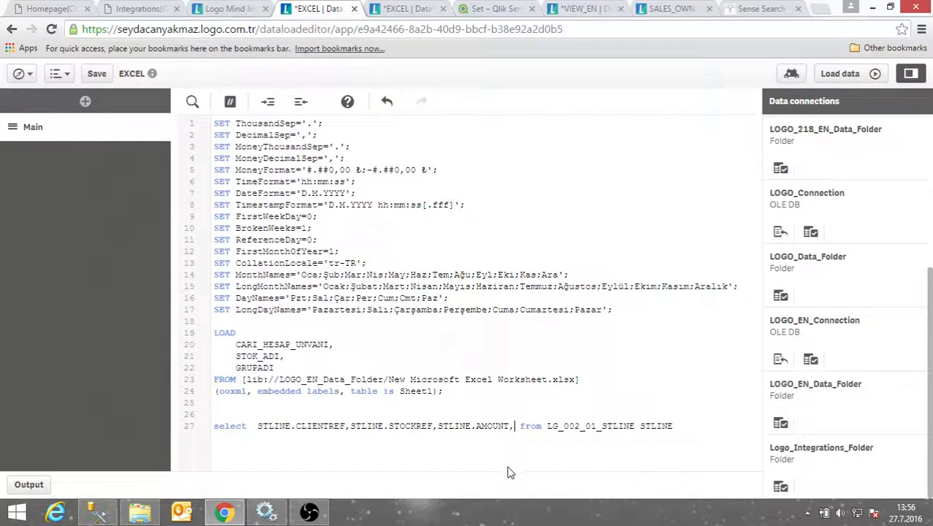
# Left-join LG_002_CLCARD on CLCARD.LOGICALREF=STLINE.CLIENTREF and select CLCARD.CODE and CLCARD.DEFINITION_
pyautogui.click(683, 432)
pyautogui.press('Return')
pyautogui.write('left join')
pyautogui.write('LG_002_')
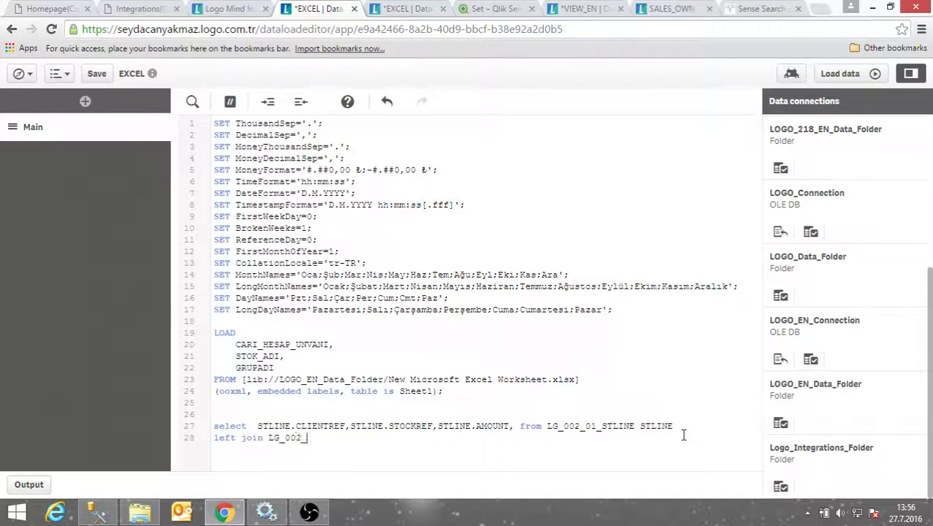
pyautogui.write('CLCARD CLCARD')
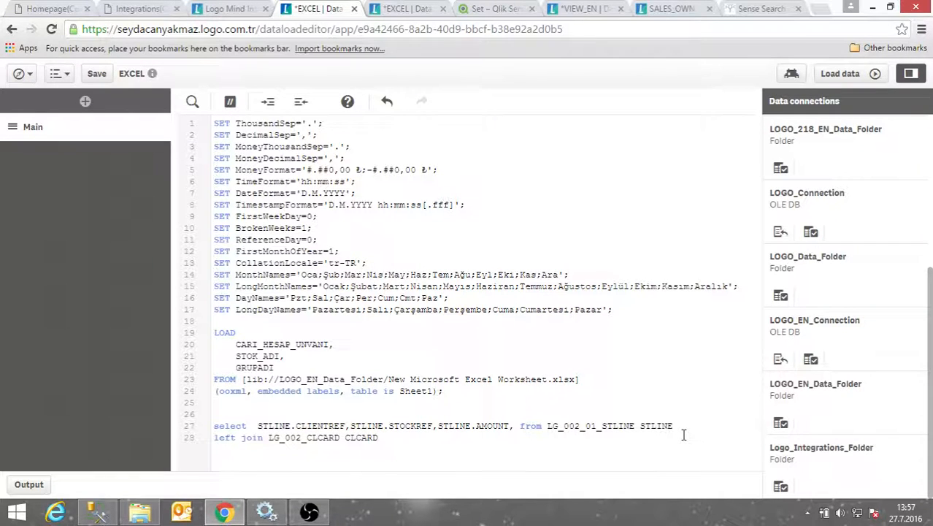
pyautogui.write(' on CLCARD.LOGICALREF=')
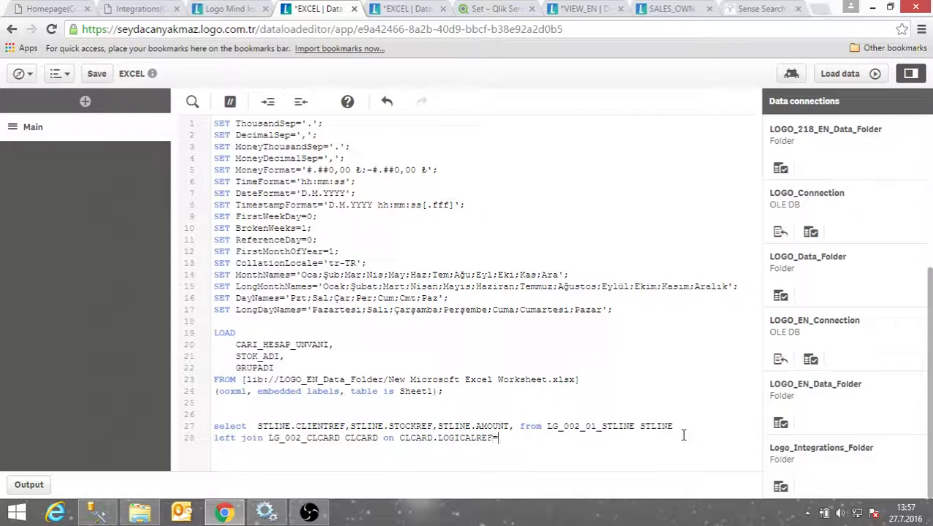
pyautogui.write('STLINE.CLIENTREF')
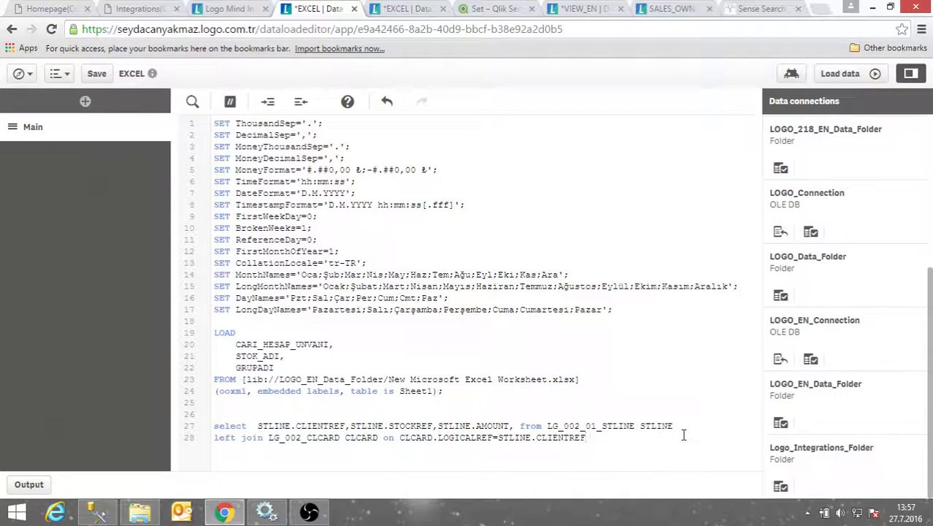
pyautogui.click(515, 425)
pyautogui.write('CLCARD')
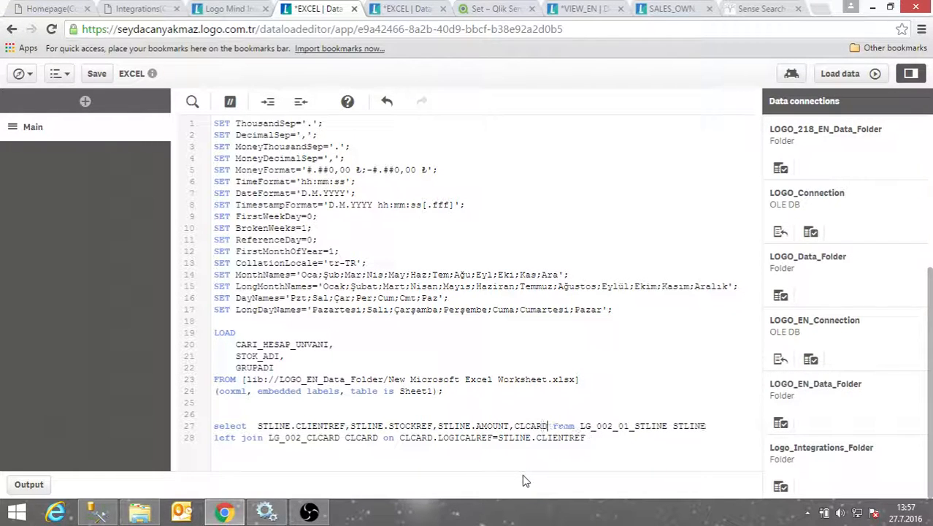
pyautogui.write('.')
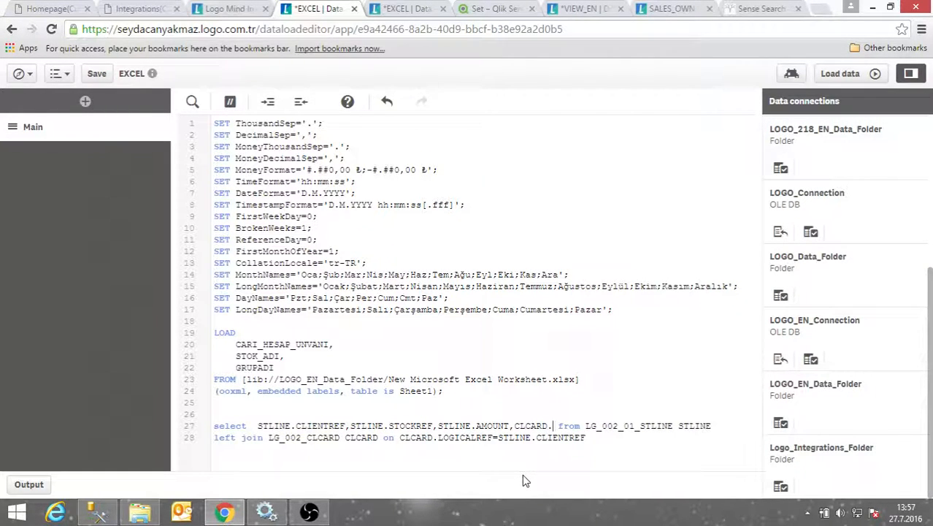
pyautogui.write('CODE')
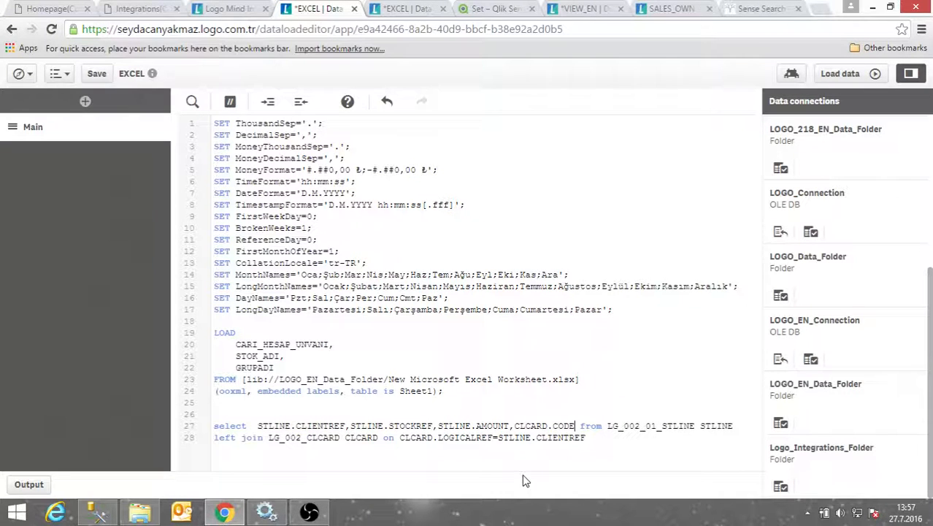
pyautogui.write(',')
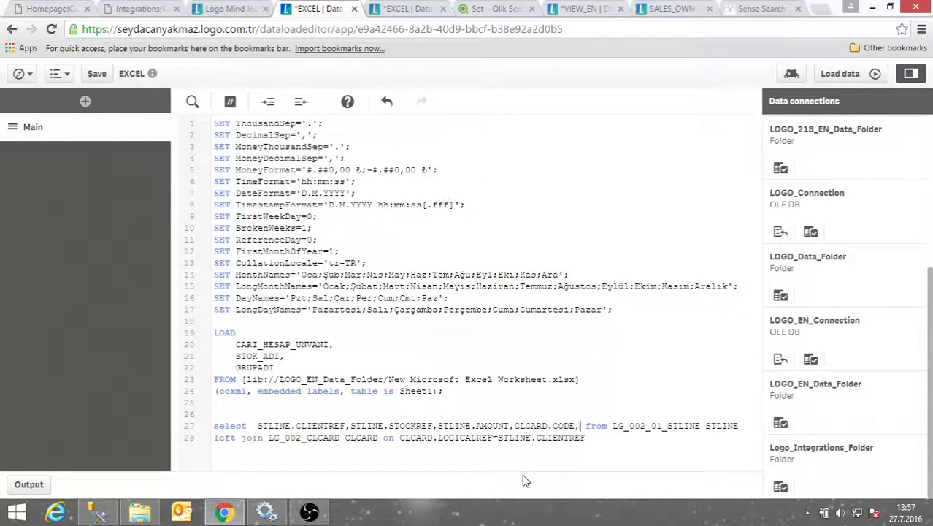
pyautogui.write('C')
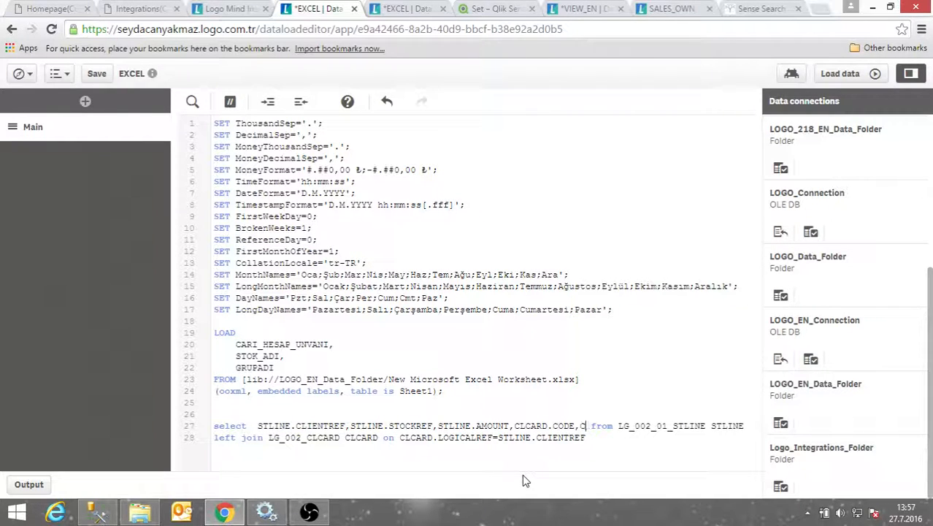
pyautogui.write('LCARD.')
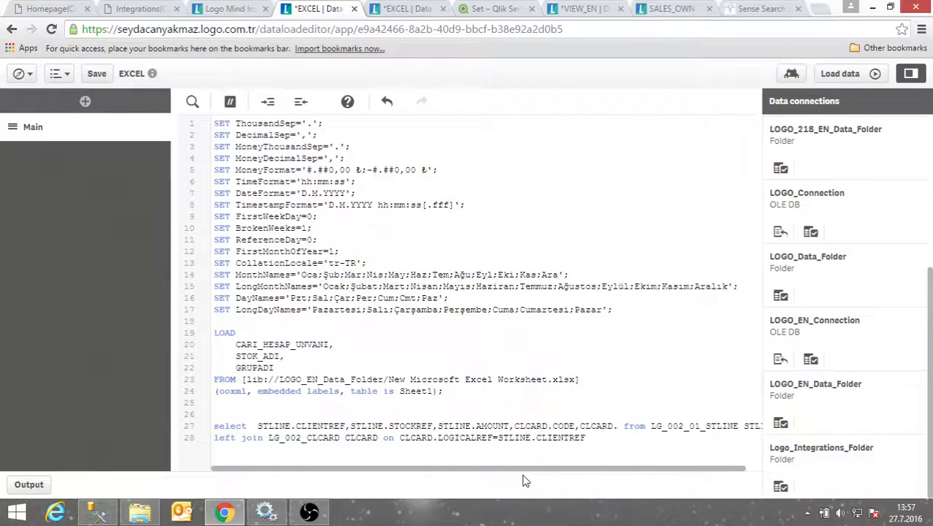
pyautogui.write('DEFINITIO')
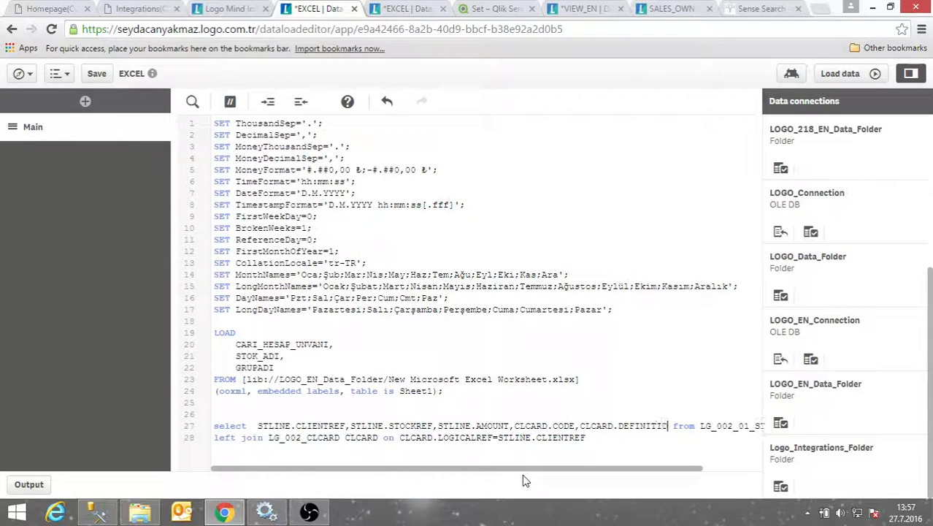
pyautogui.write('N ')
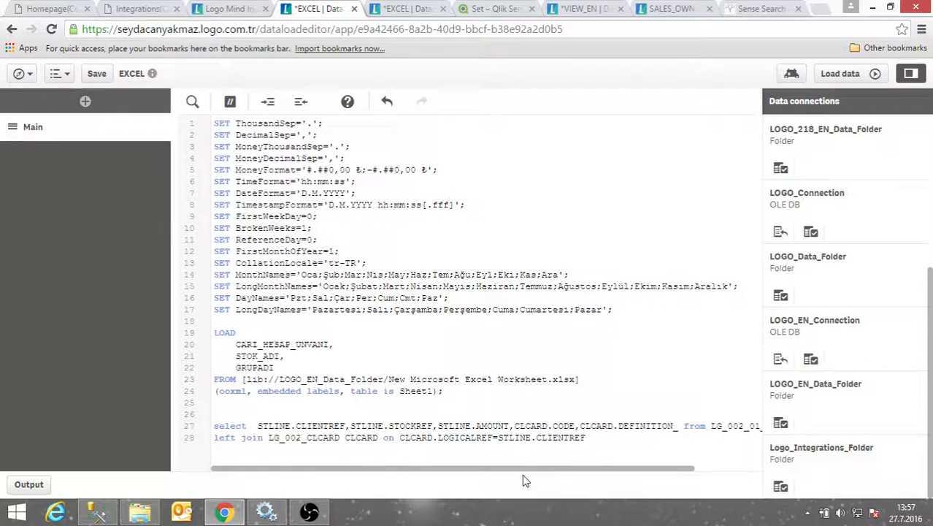
pyautogui.write(',')
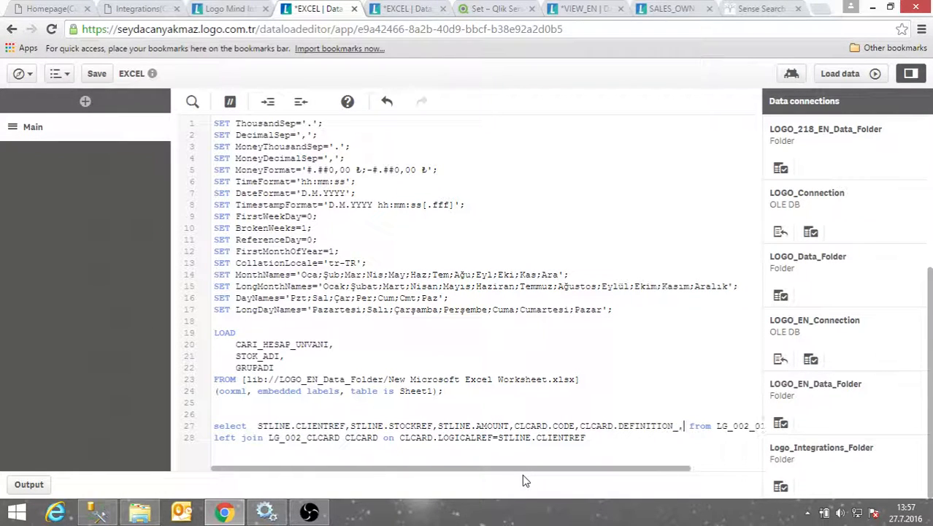
# Left-join LG_002_ITEMS on ITEMS.LOGICALREF=STLINE.STOCKREF and add ITEMS.CODE, ITEMS.NAME to the fields
pyautogui.click(609, 436)
pyautogui.press('Return')
pyautogui.write('left join LG_00')
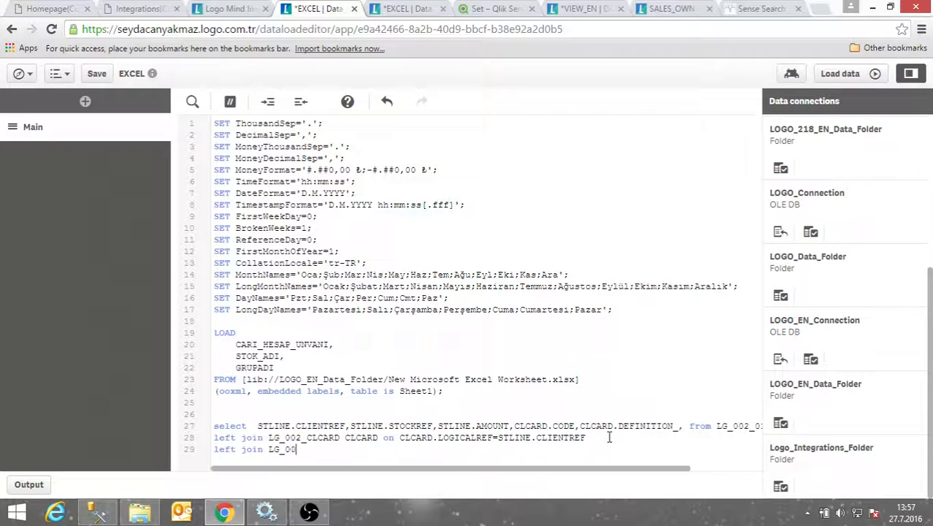
pyautogui.write('2_ITEMS ITEMS')
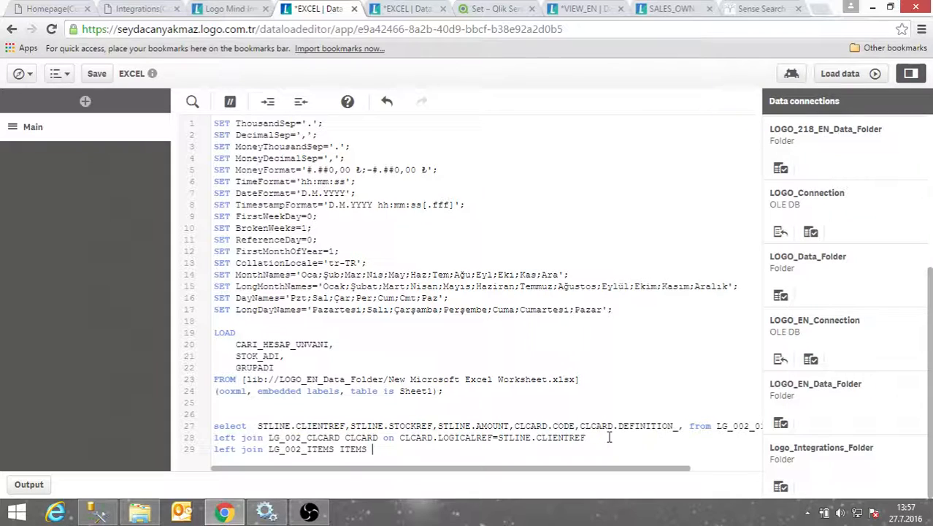
pyautogui.write(' on ITEMS.LOGICALREF')
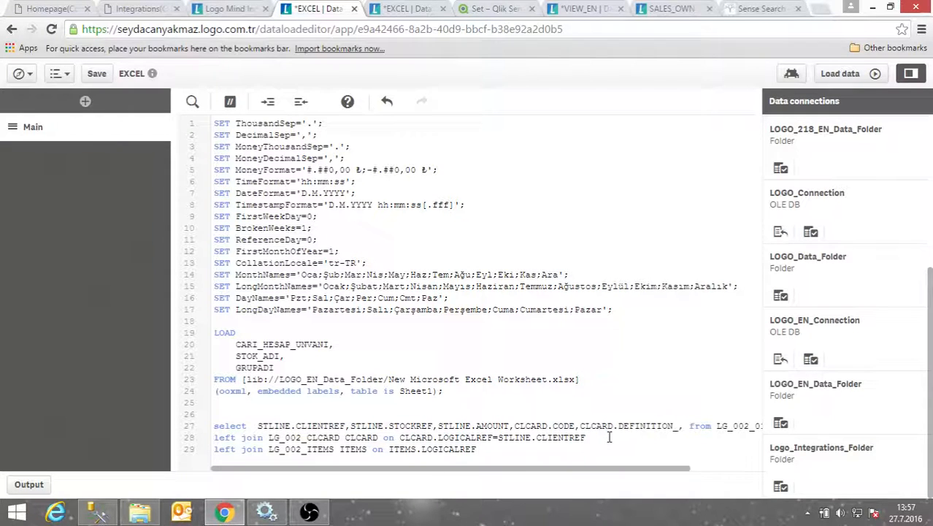
pyautogui.write('=STLINE.STOCKREF')
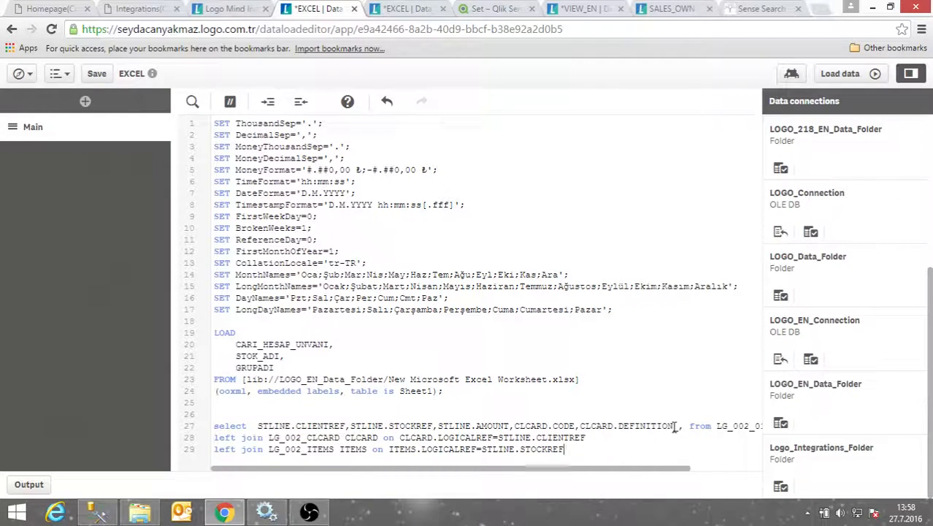
pyautogui.write('ITEM.')
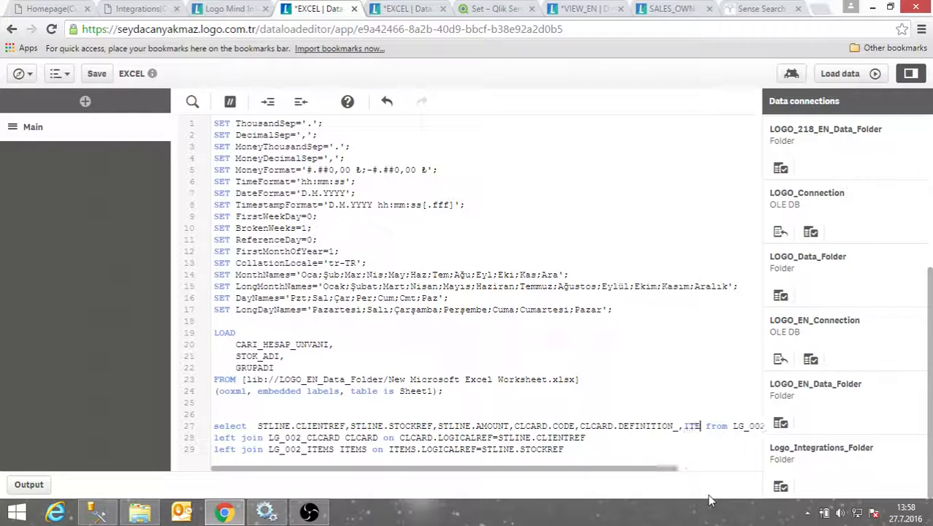
pyautogui.press('BackSpace')
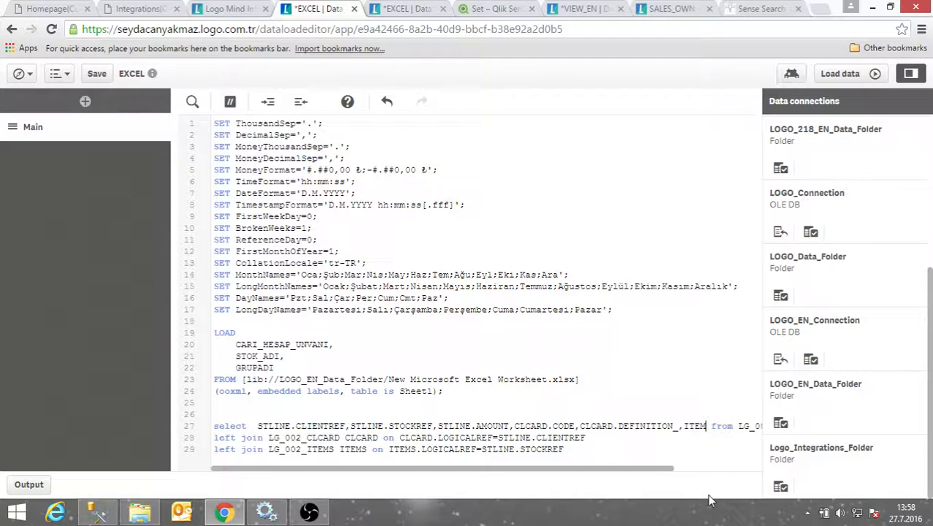
pyautogui.write('S.CCD')
pyautogui.press('BackSpace')
pyautogui.press('BackSpace')
pyautogui.write('ODE')
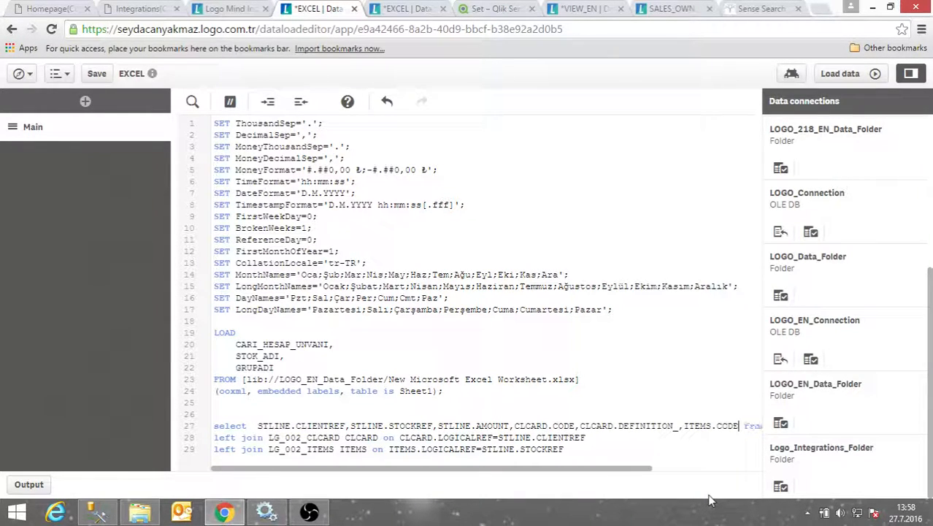
pyautogui.write(', ITEMS.NAME,')
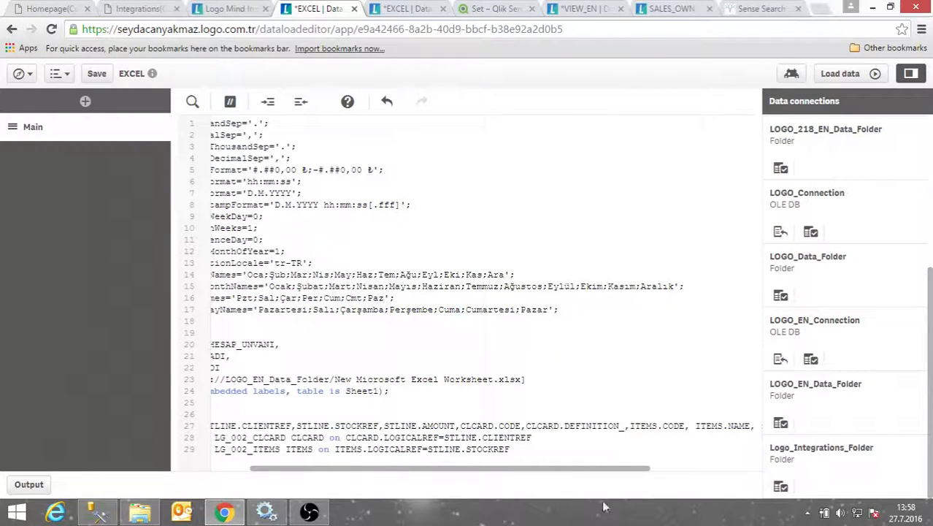
# Put ITEMS.NAME on its own line without a trailing comma and highlight the Sheet1 LOAD
pyautogui.moveTo(414, 474); pyautogui.dragTo(265, 458)
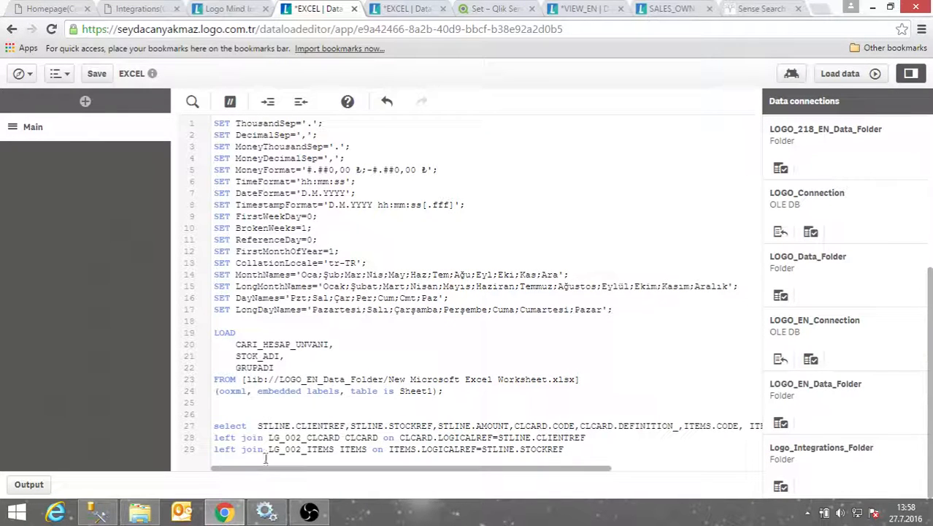
pyautogui.click(743, 425)
pyautogui.press('Return')
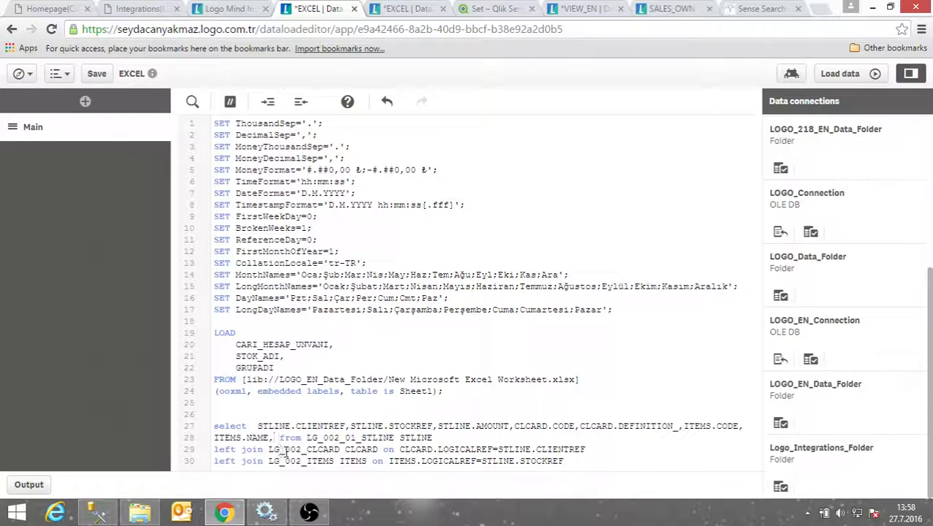
pyautogui.press('BackSpace')
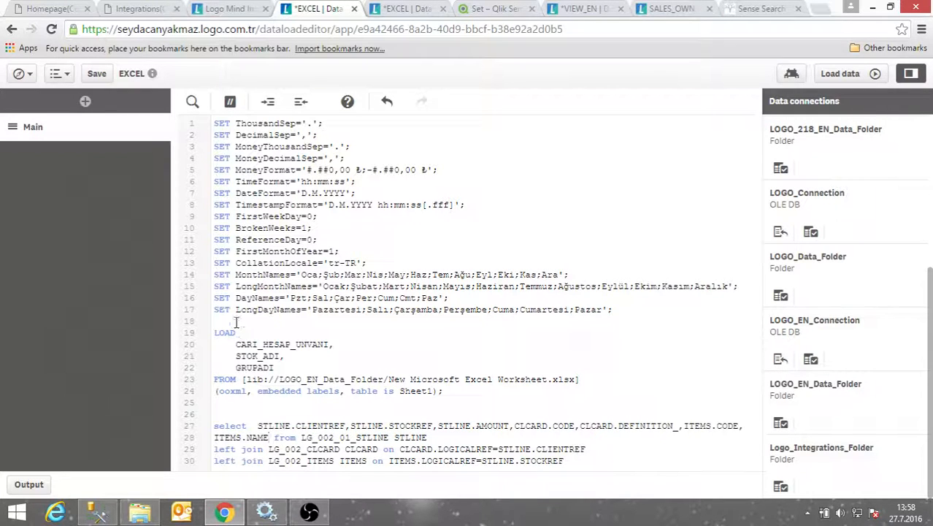
pyautogui.moveTo(216, 332); pyautogui.dragTo(457, 394)
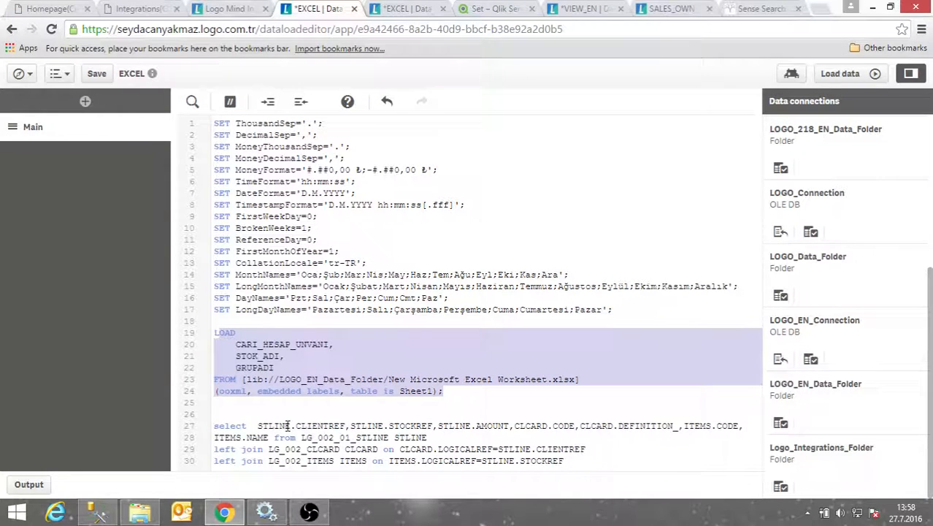
# Alias STOK_ADI and ITEMS.NAME as STOCKNAME
pyautogui.click(253, 356)
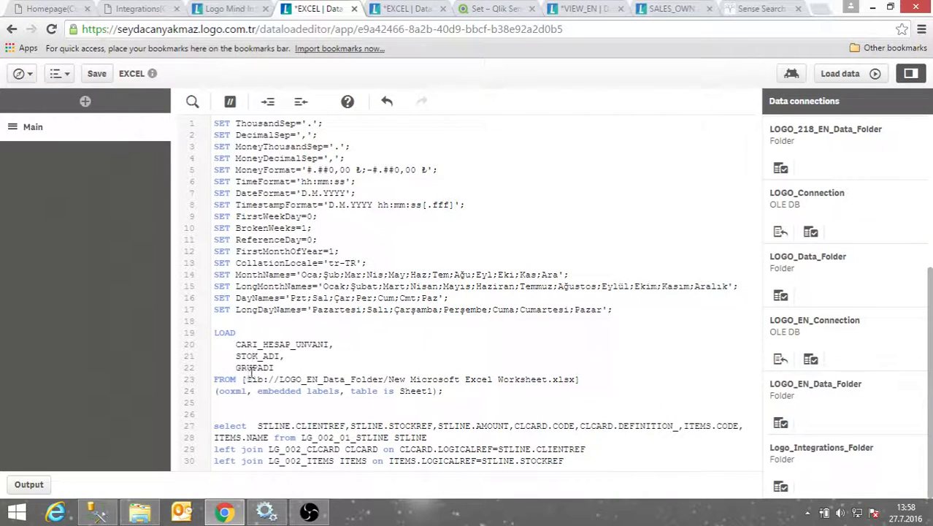
pyautogui.click(283, 356)
pyautogui.write(',')
pyautogui.write('as')
pyautogui.click(300, 356)
pyautogui.write('NAMSTOCK')
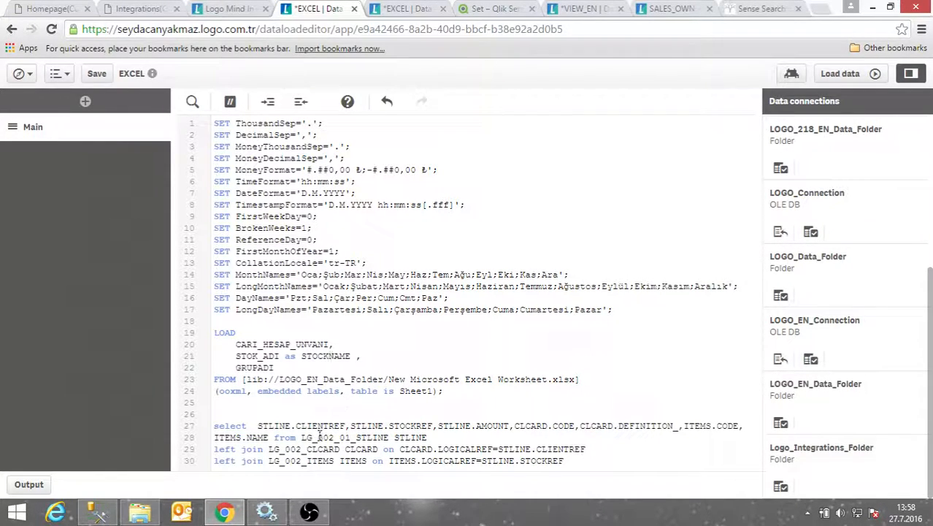
pyautogui.click(269, 437)
pyautogui.write('as S')
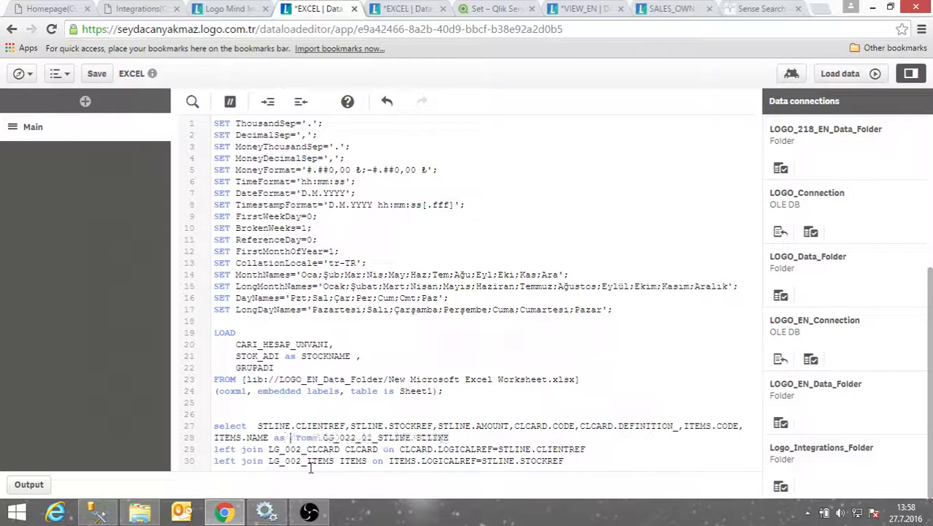
pyautogui.write('TOCK')
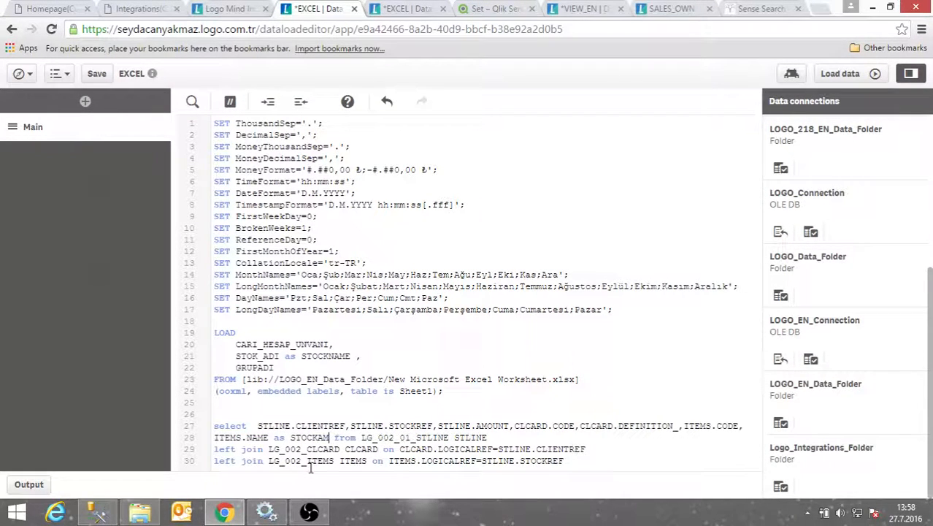
pyautogui.write('NAME')
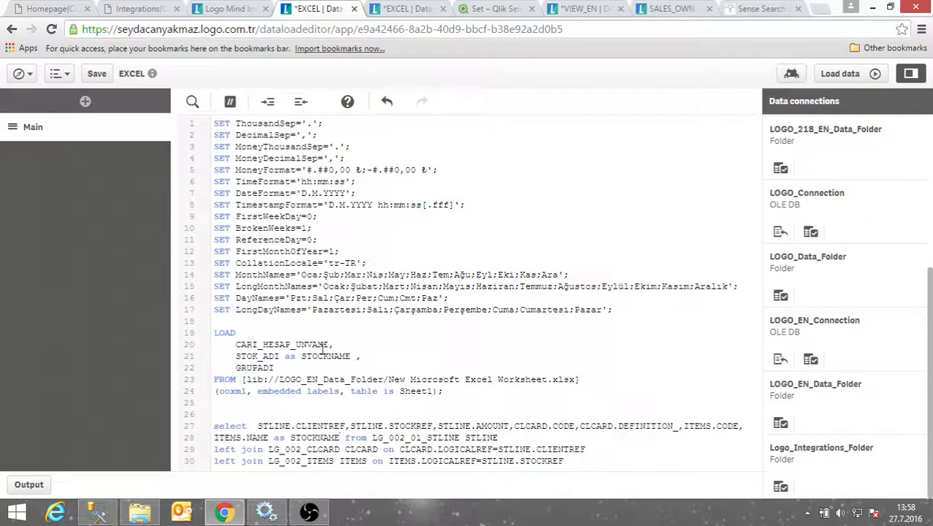
pyautogui.write(' as')
# Alias CLCARD.DEFINITION_ and CARI_HESAP_UNVANI as CUSTOMERNAME
pyautogui.click(678, 425)
pyautogui.write('as ')
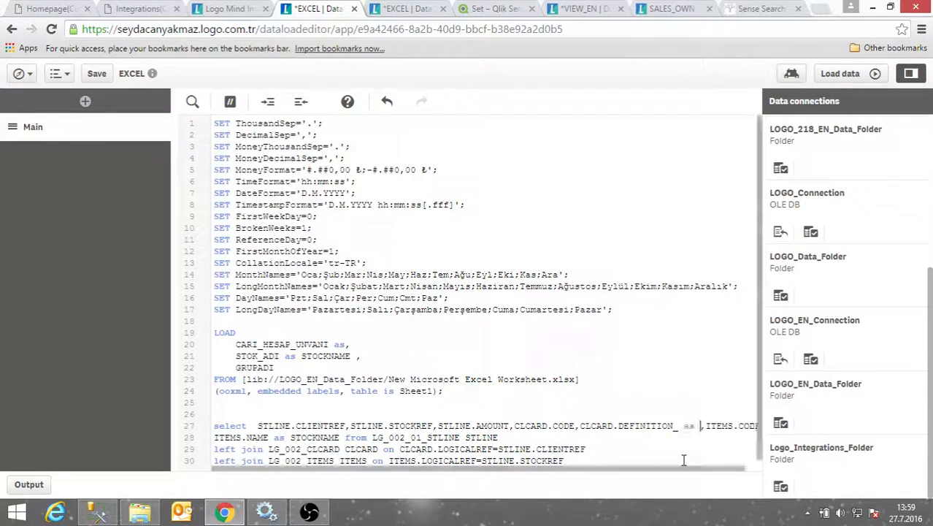
pyautogui.write('CUSTOMER')
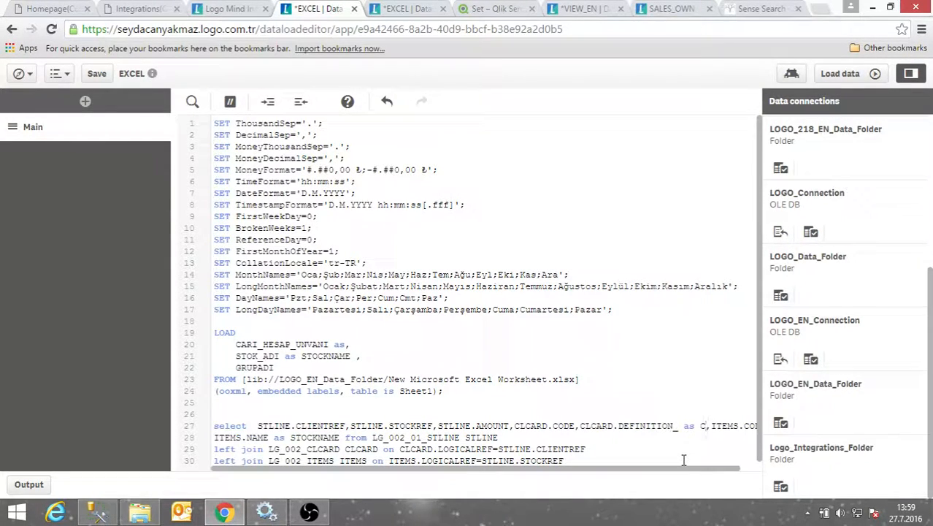
pyautogui.write('NAME')
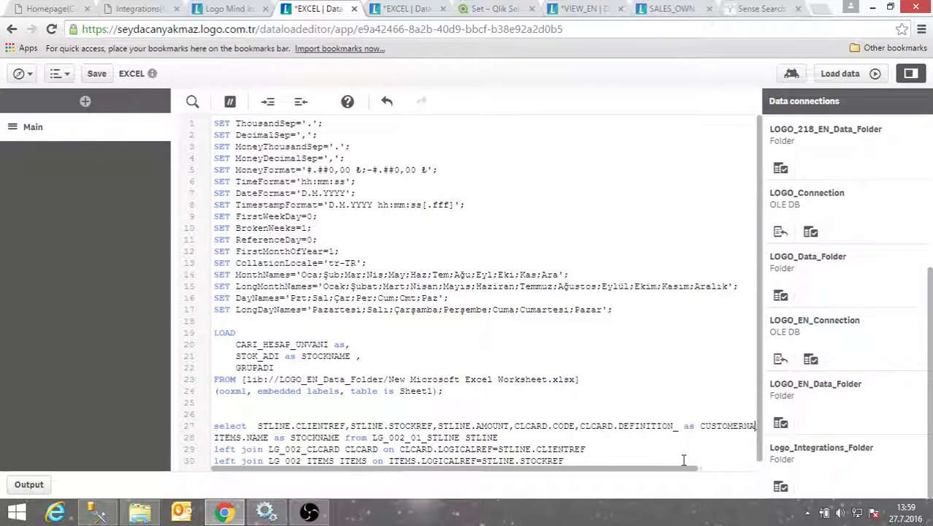
pyautogui.doubleClick(708, 427)
pyautogui.hotkey('ctrl', 'c')
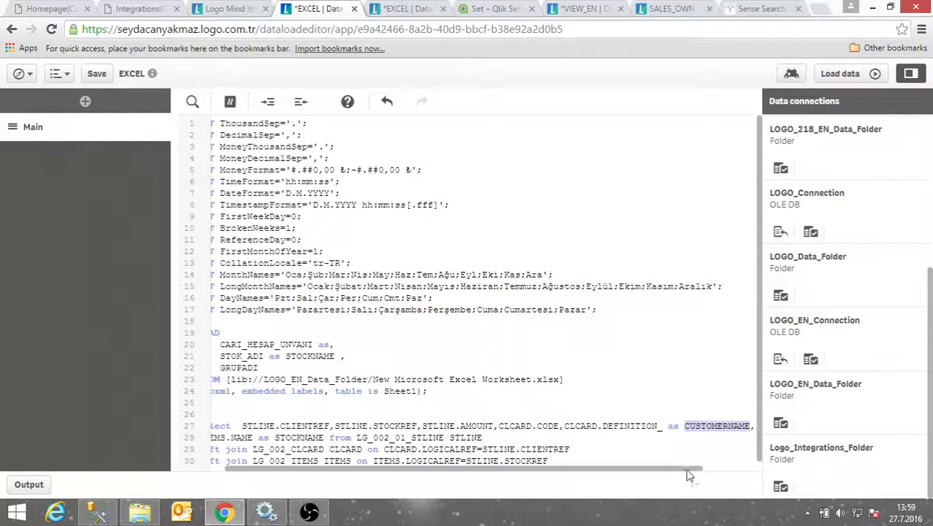
pyautogui.click(329, 344)
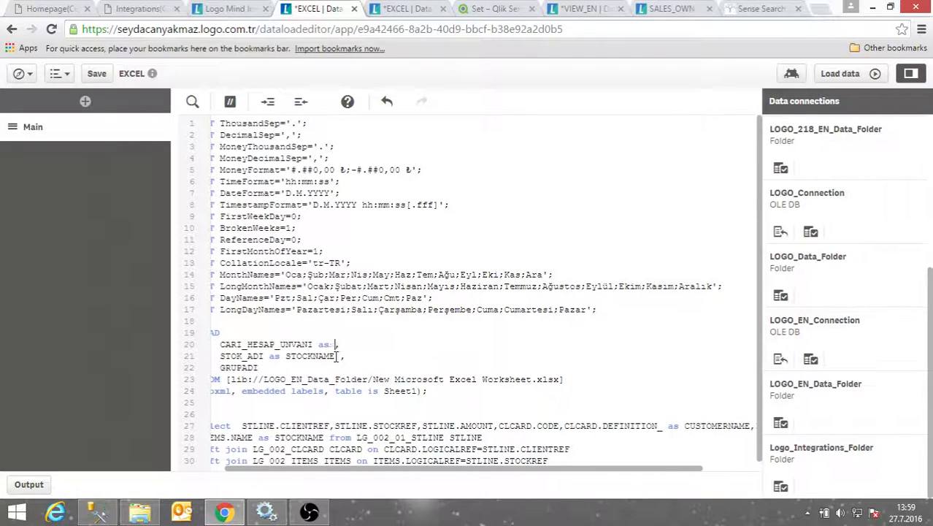
pyautogui.hotkey('ctrl', 'v')
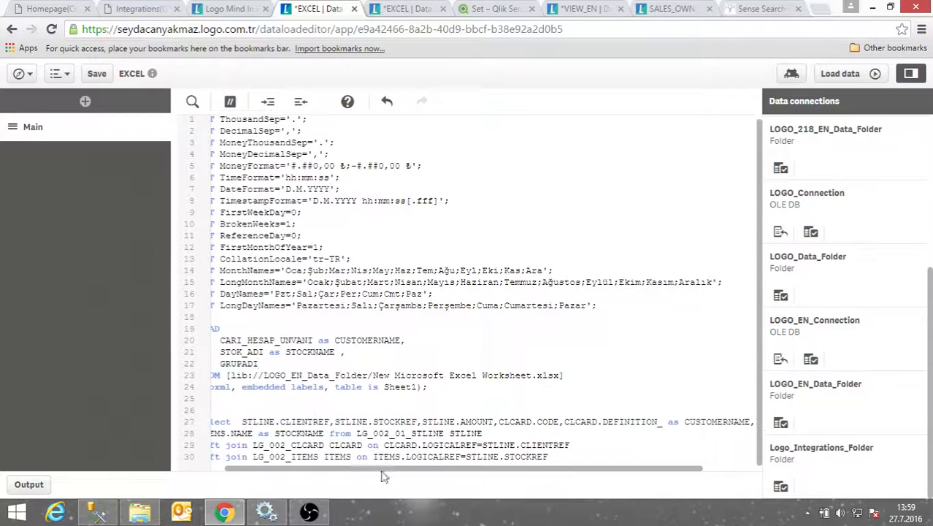
pyautogui.moveTo(410, 470); pyautogui.dragTo(313, 470)
pyautogui.moveTo(213, 423); pyautogui.dragTo(586, 463)
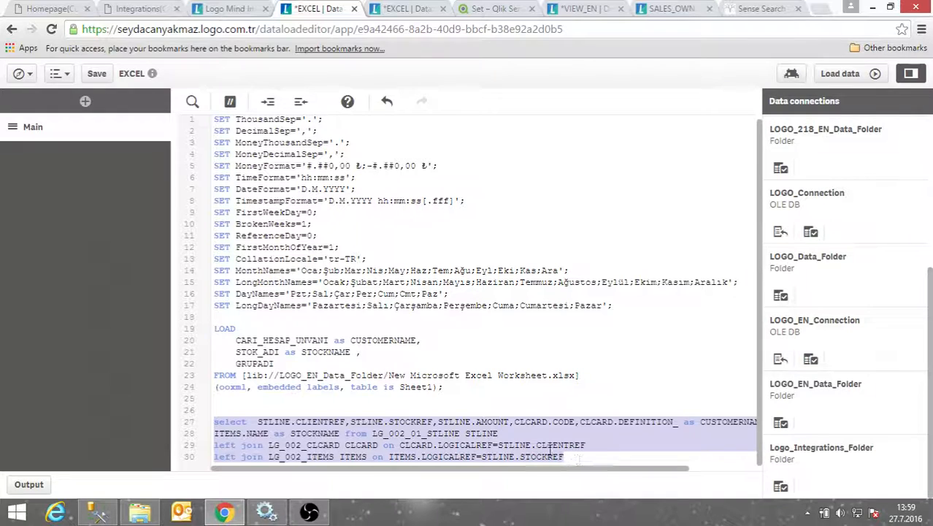
# Start typing a preceding load on empty line 26 above the SQL select
pyautogui.click(232, 411)
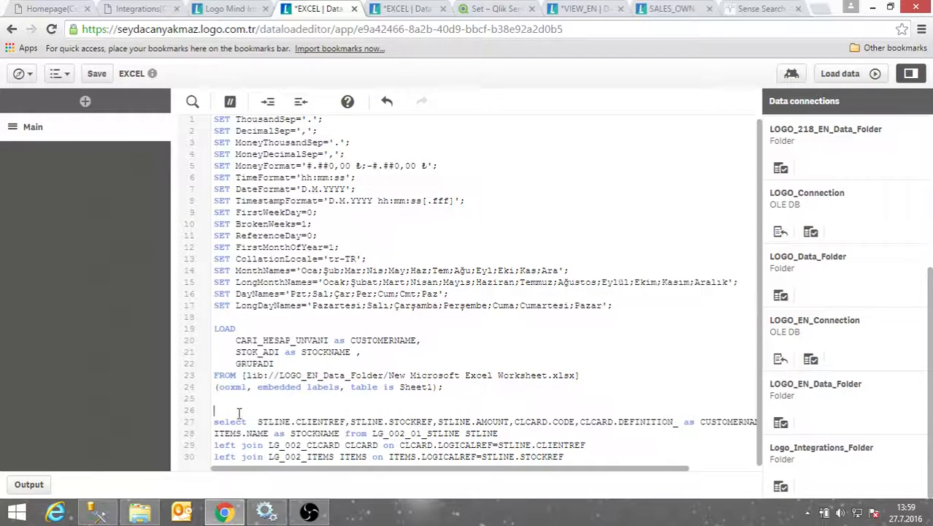
pyautogui.write('oad *;')
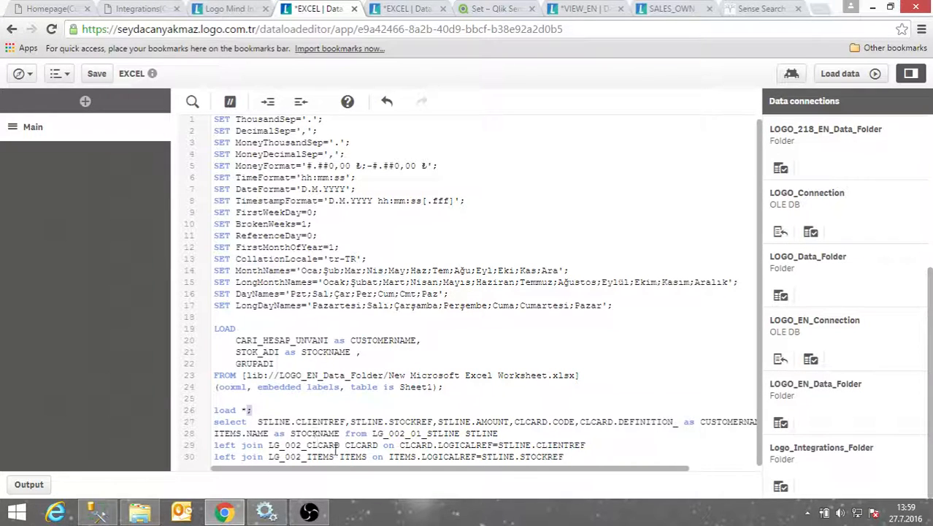
# End the SQL select with ';', reload, and dismiss the missing CONNECT statement error
pyautogui.click(596, 462)
pyautogui.write(';')
pyautogui.click(851, 77)
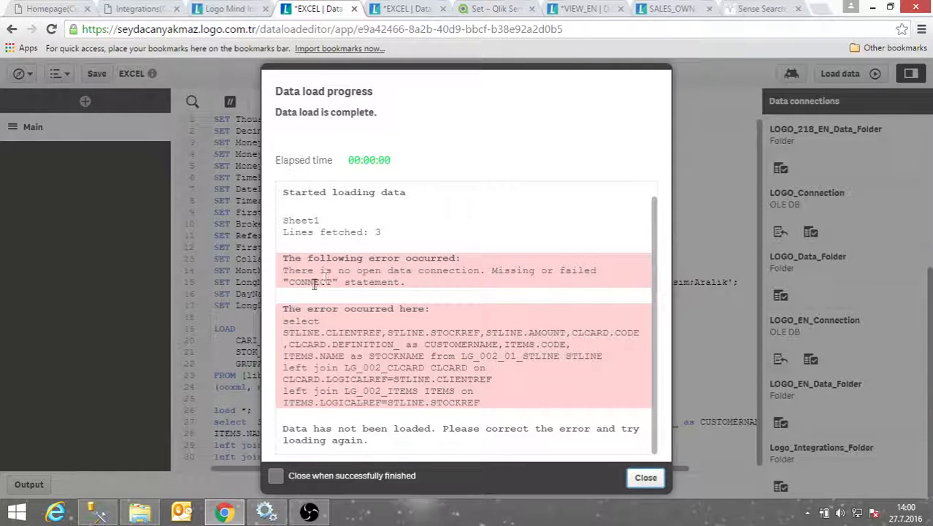
pyautogui.click(641, 478)
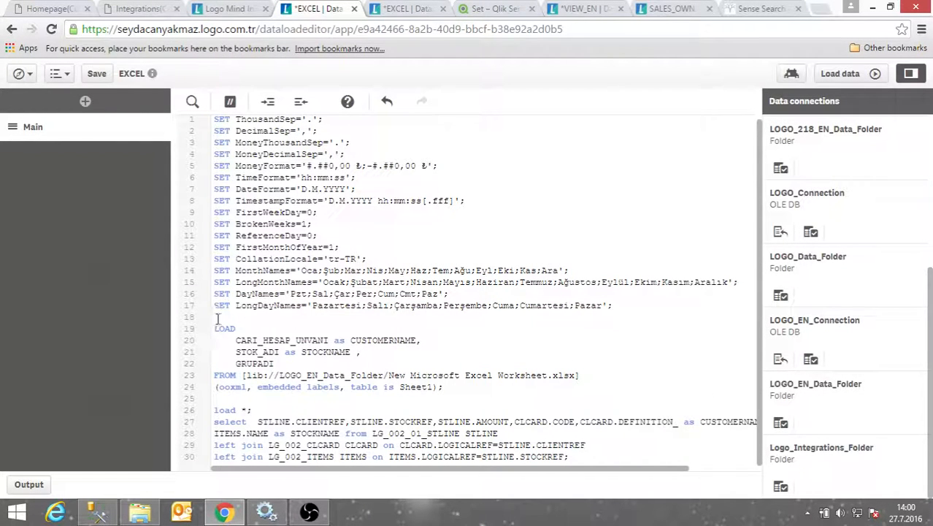
# Insert LIB CONNECT TO 'LOGO_EN_Connection' above the Excel LOAD and reload the data
pyautogui.press('Return')
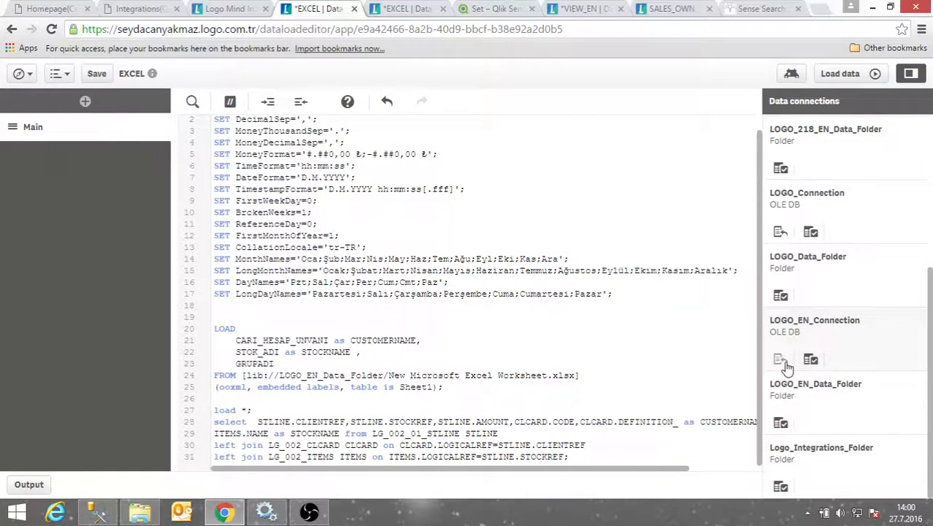
pyautogui.click(781, 360)
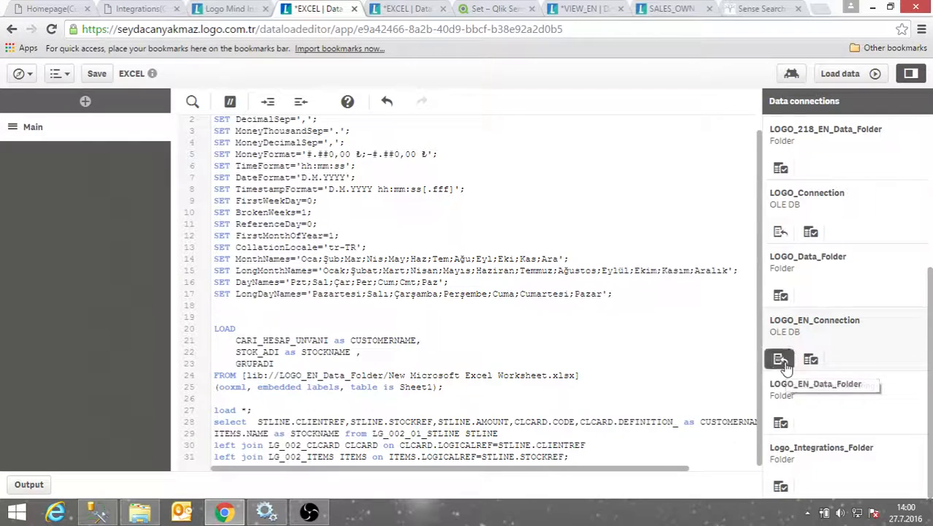
pyautogui.click(839, 73)
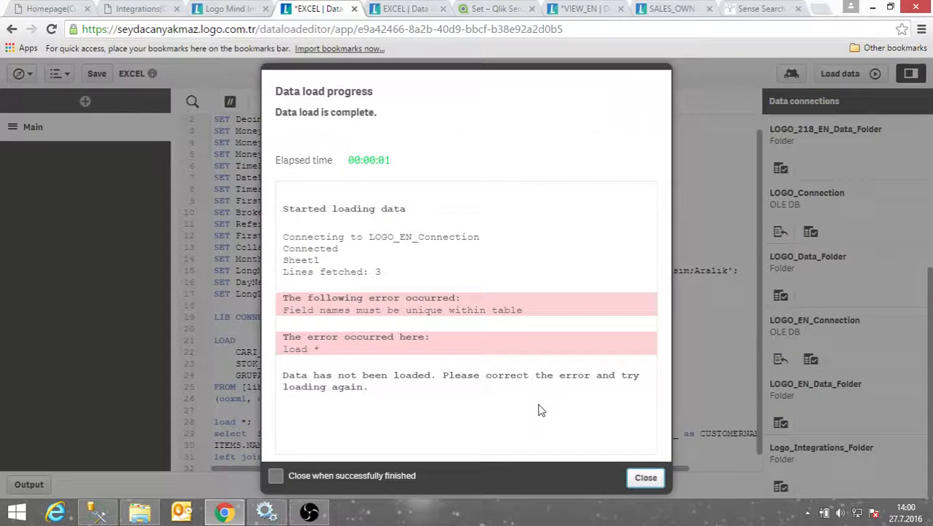
# Review the 'field names must be unique' error, close it, and mark the select field list
pyautogui.moveTo(294, 321); pyautogui.dragTo(444, 317)
pyautogui.moveTo(499, 335); pyautogui.dragTo(355, 355)
pyautogui.click(350, 357)
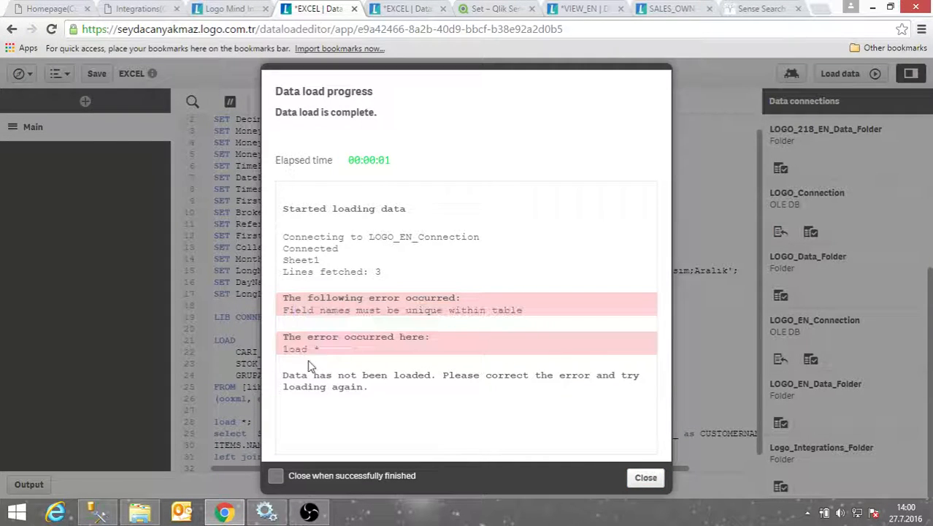
pyautogui.click(646, 478)
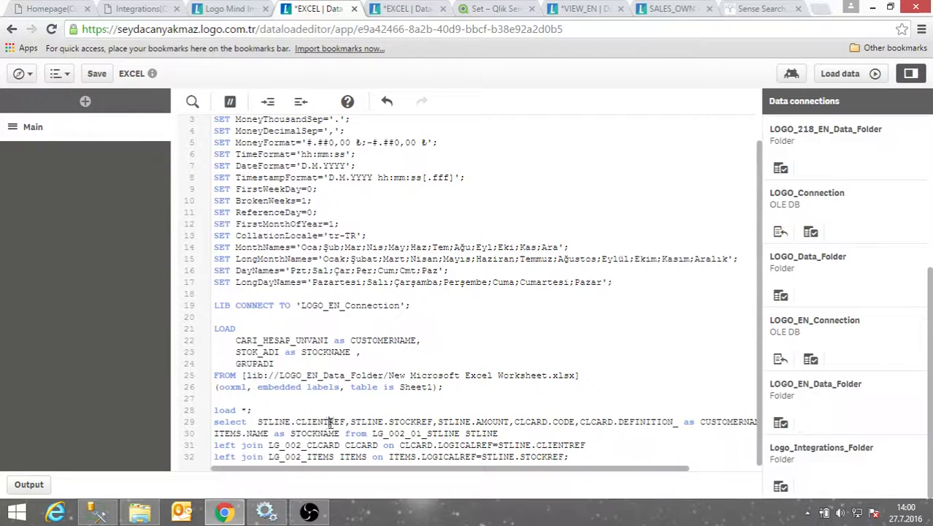
pyautogui.moveTo(329, 422); pyautogui.dragTo(349, 423)
# Alias ITEMS.CODE as ITEMSCODE, reload, and review the single synthetic key warning
pyautogui.click(411, 423)
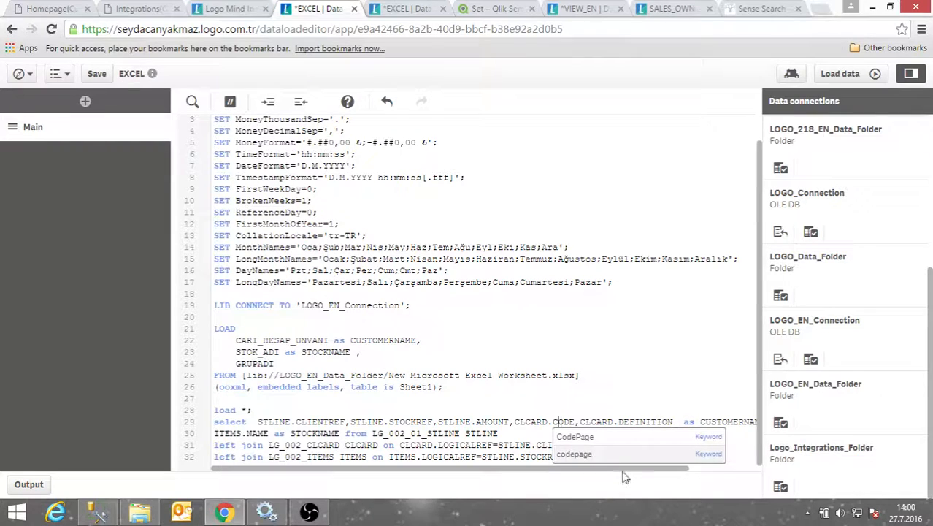
pyautogui.moveTo(622, 471); pyautogui.dragTo(699, 474)
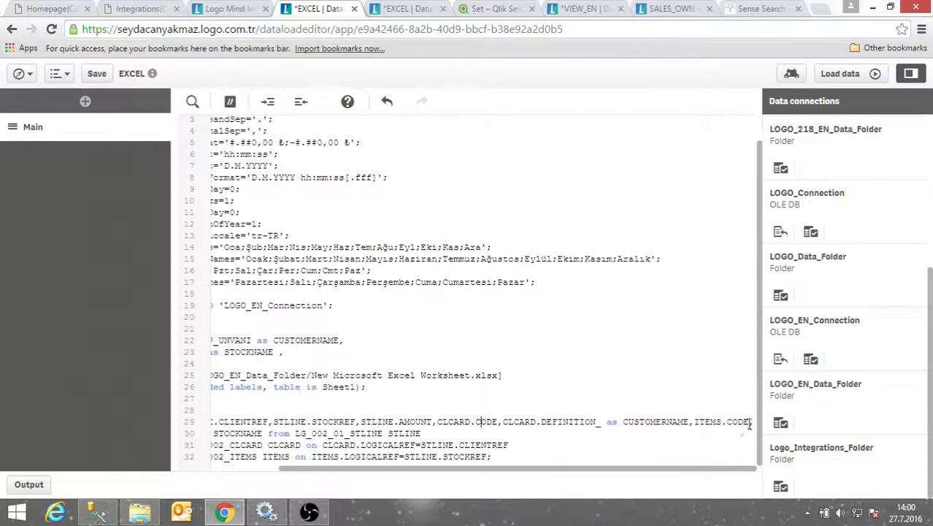
pyautogui.write('as ')
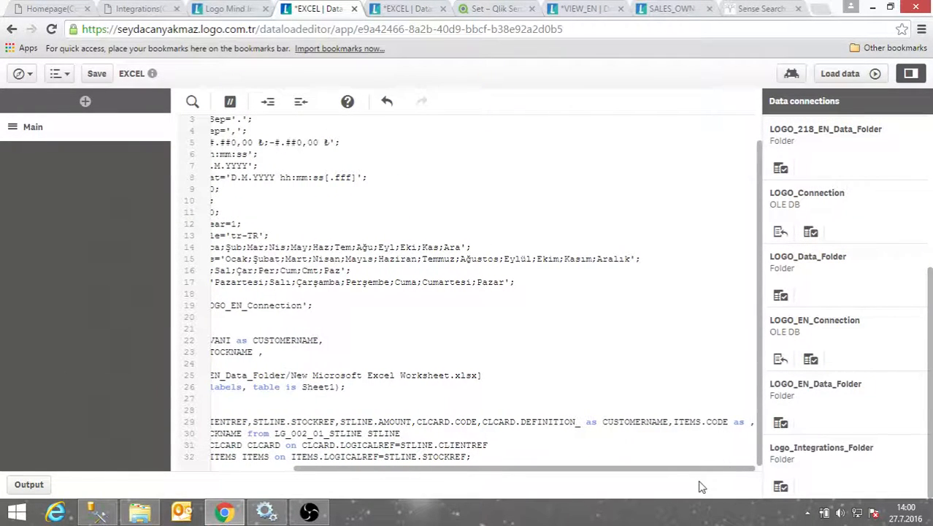
pyautogui.write('ITEM')
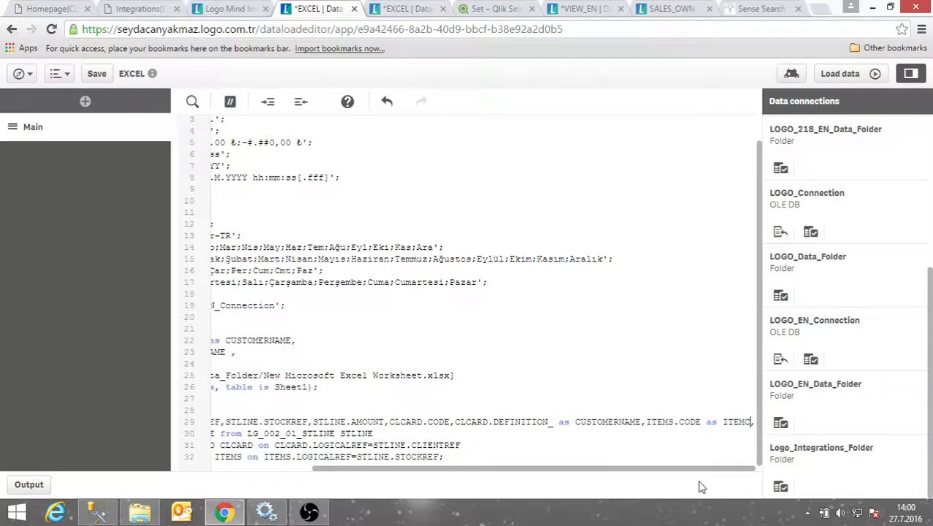
pyautogui.write('SCODE')
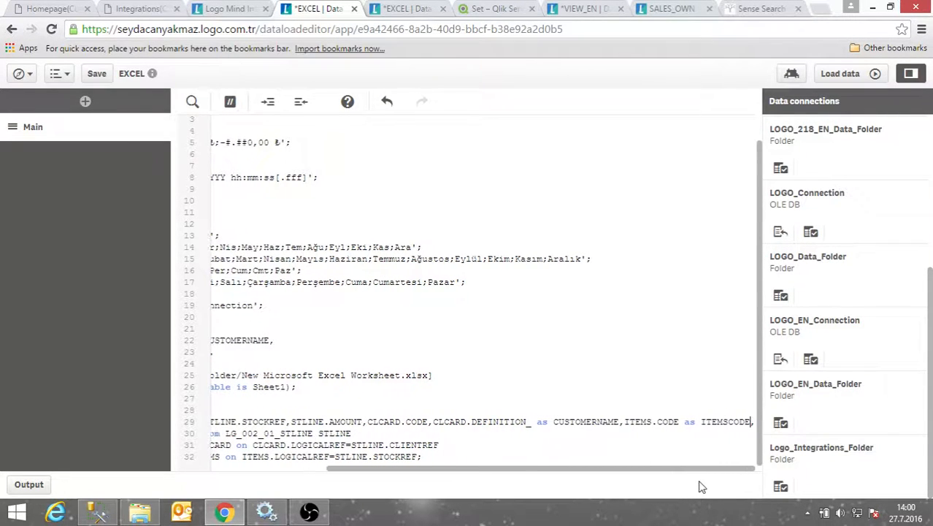
pyautogui.click(847, 73)
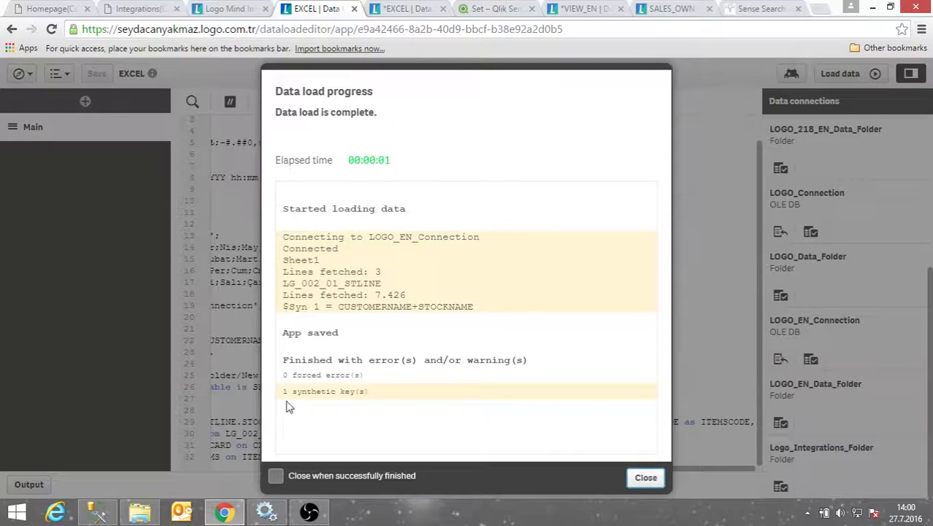
pyautogui.moveTo(281, 400); pyautogui.dragTo(371, 398)
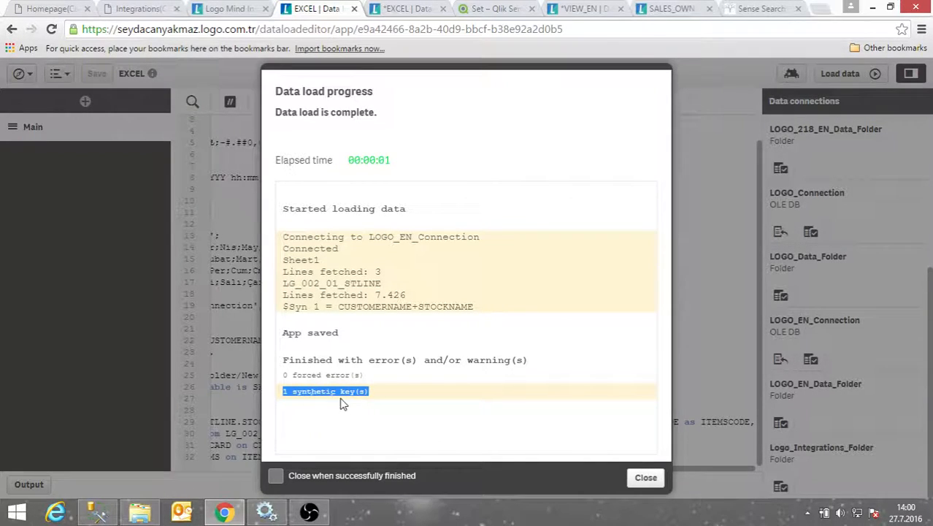
pyautogui.click(646, 477)
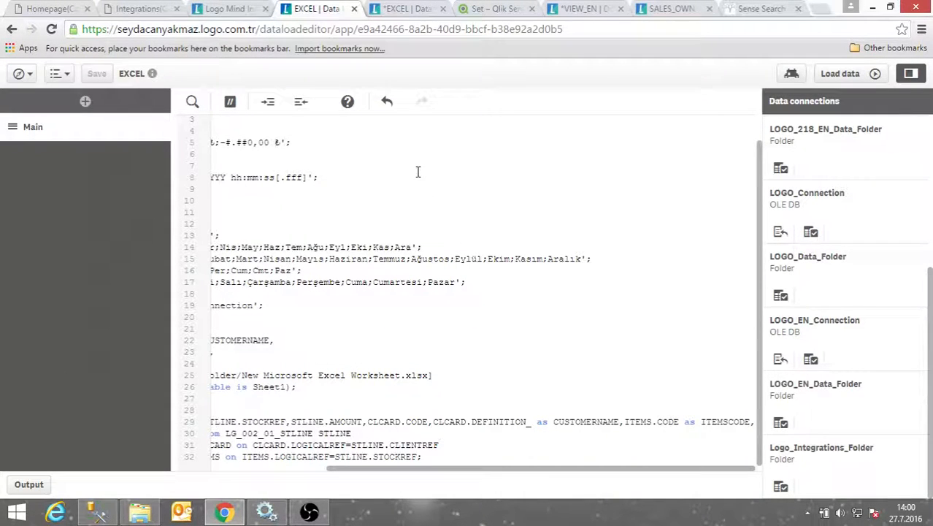
# Open the Data model viewer in a new tab, move Sheet1 aside, and show Source table view
pyautogui.click(19, 73)
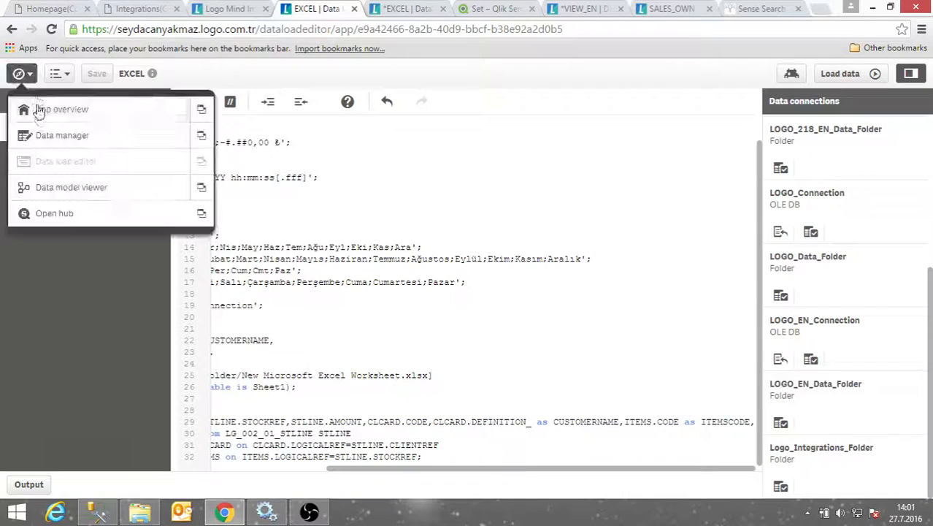
pyautogui.click(201, 188)
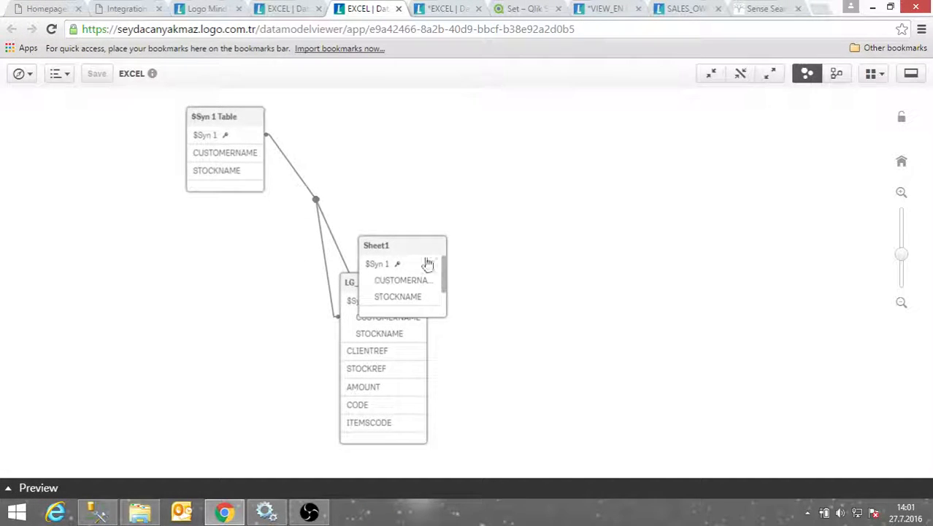
pyautogui.moveTo(417, 248); pyautogui.dragTo(551, 157)
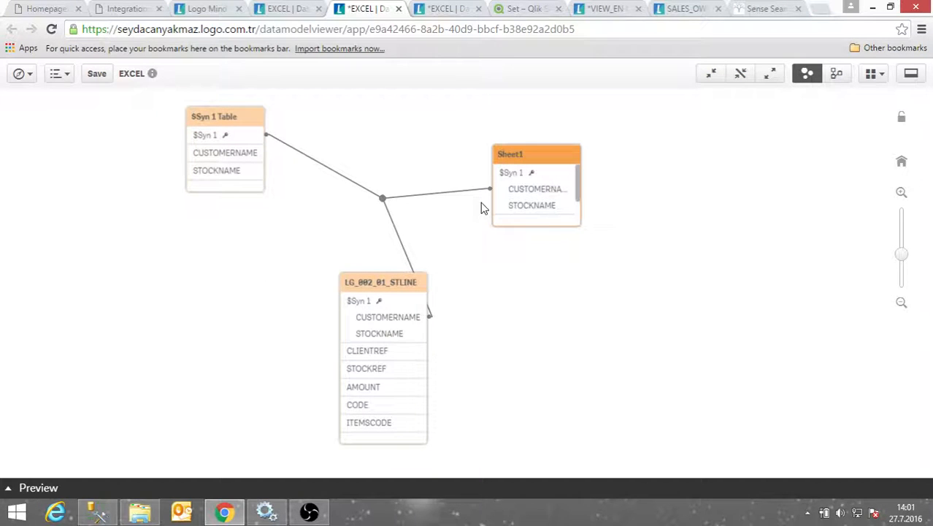
pyautogui.click(837, 75)
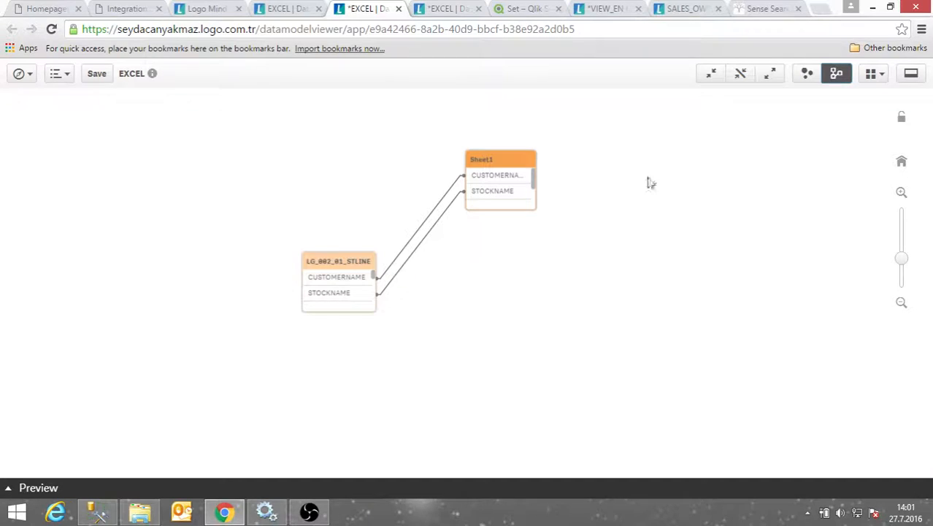
# Reposition LG_002_01_STLINE and zoom to inspect its $Syn 1 link with Sheet1
pyautogui.moveTo(330, 255); pyautogui.dragTo(293, 178)
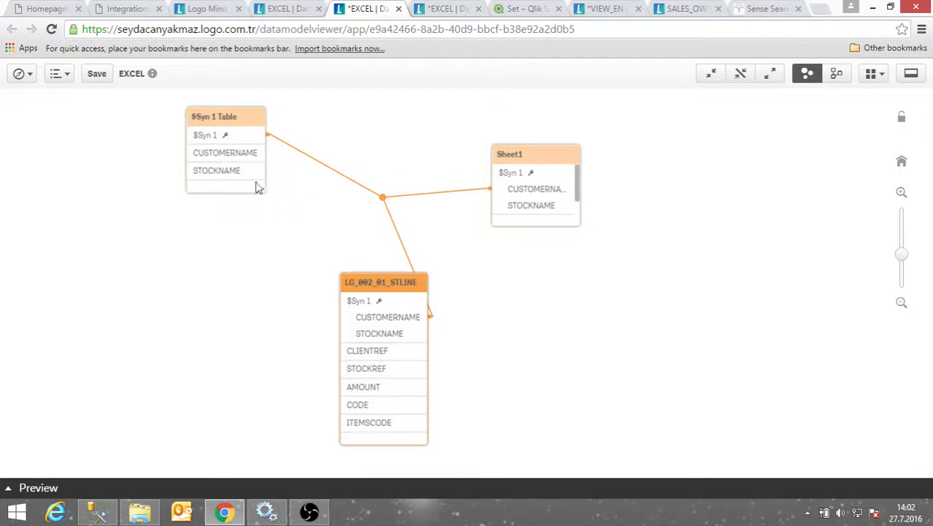
pyautogui.scroll(-3, 329, 266)
pyautogui.scroll(3, 327, 271)
# Return to the Data load editor and add an empty line after the STOCKNAME line
pyautogui.click(20, 74)
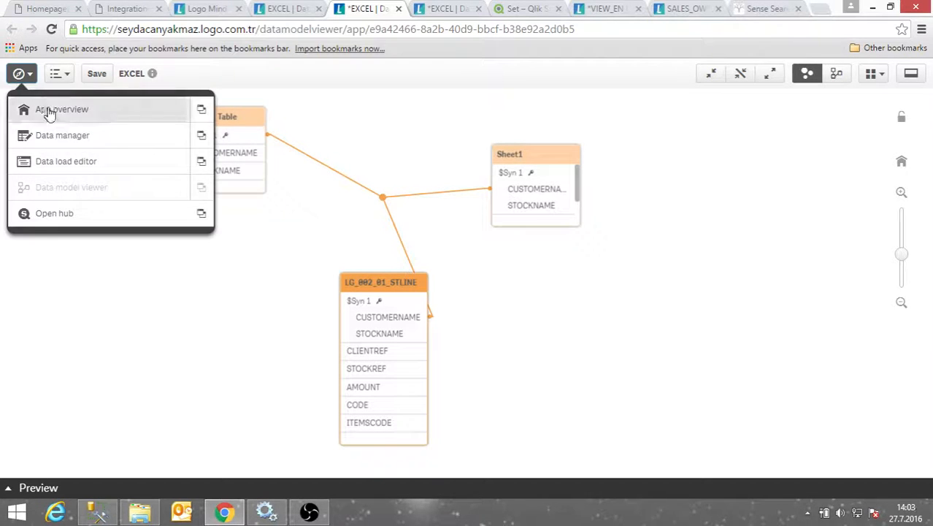
pyautogui.click(155, 175)
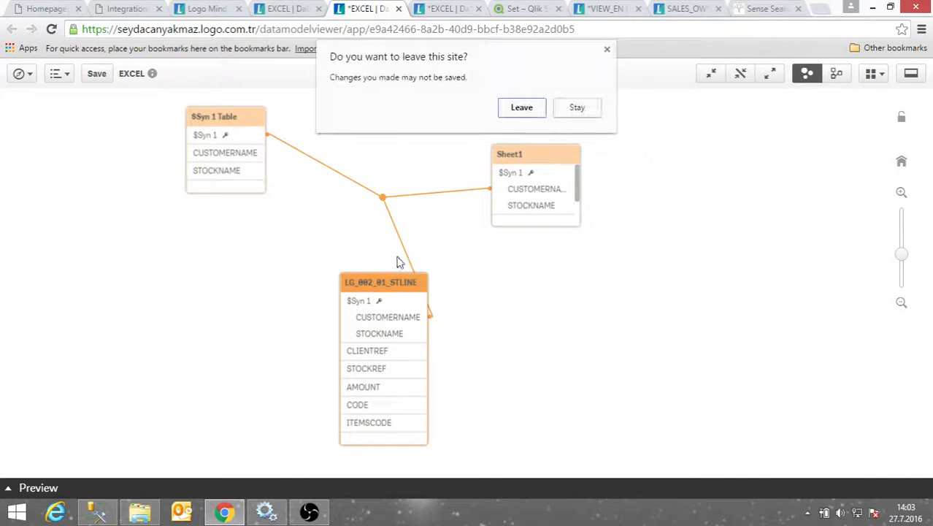
pyautogui.click(524, 109)
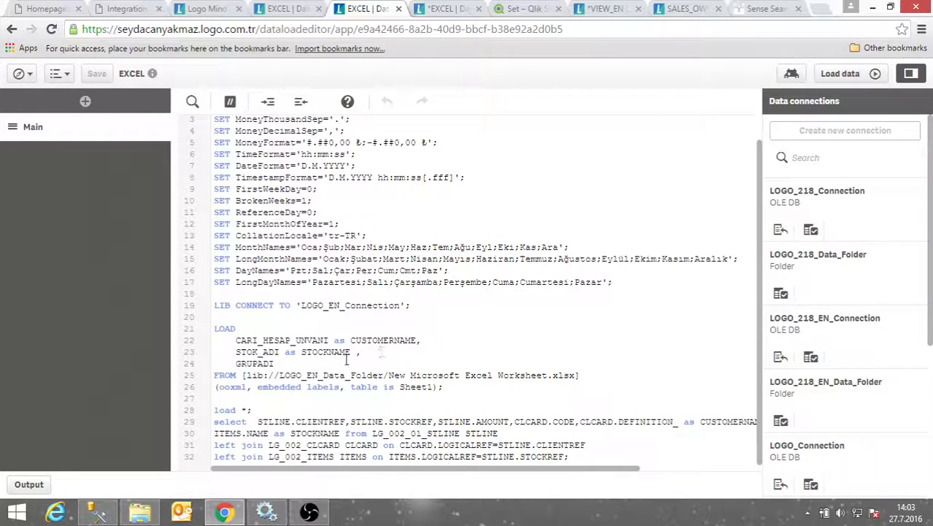
pyautogui.moveTo(235, 340); pyautogui.dragTo(428, 351)
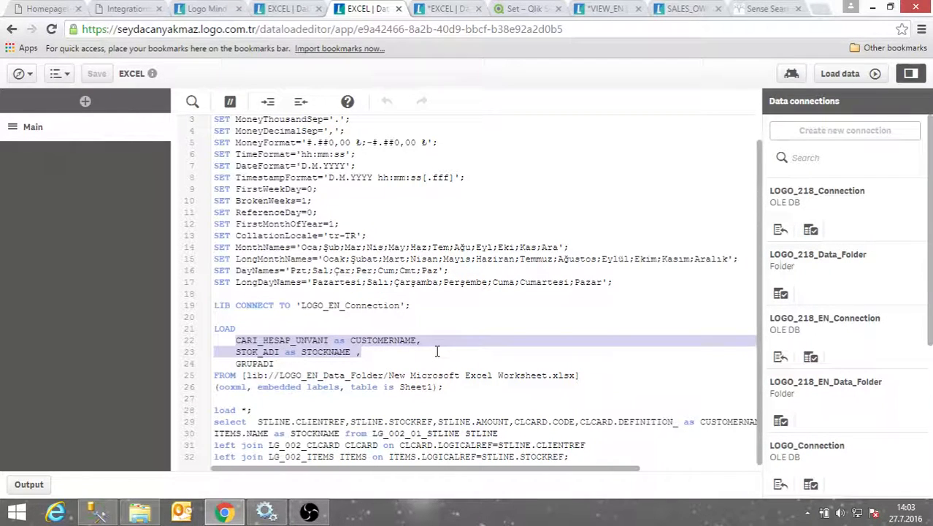
pyautogui.click(375, 355)
pyautogui.press('Return')
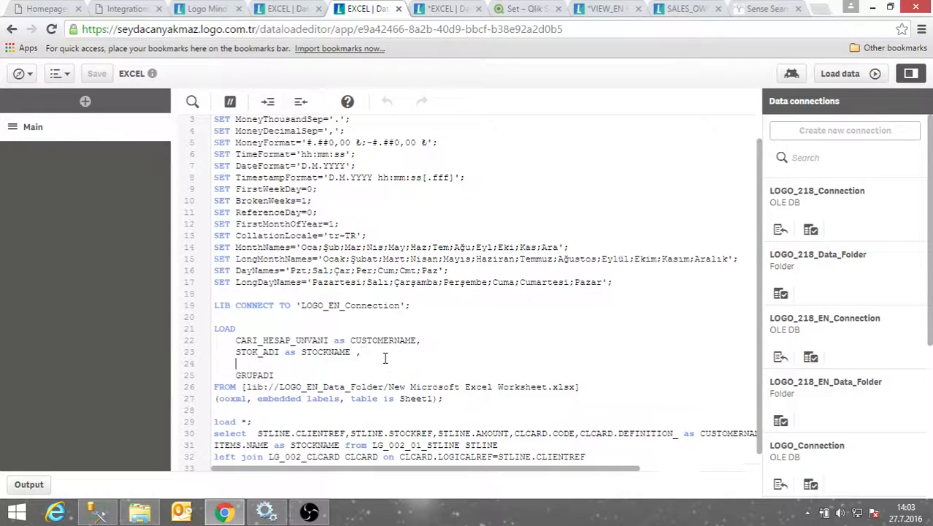
# Start the new line with CARI_HESAP_UNVANI followed by the & concatenation operator
pyautogui.moveTo(233, 341); pyautogui.dragTo(328, 341)
pyautogui.hotkey('ctrl', 'c')
pyautogui.click(256, 368)
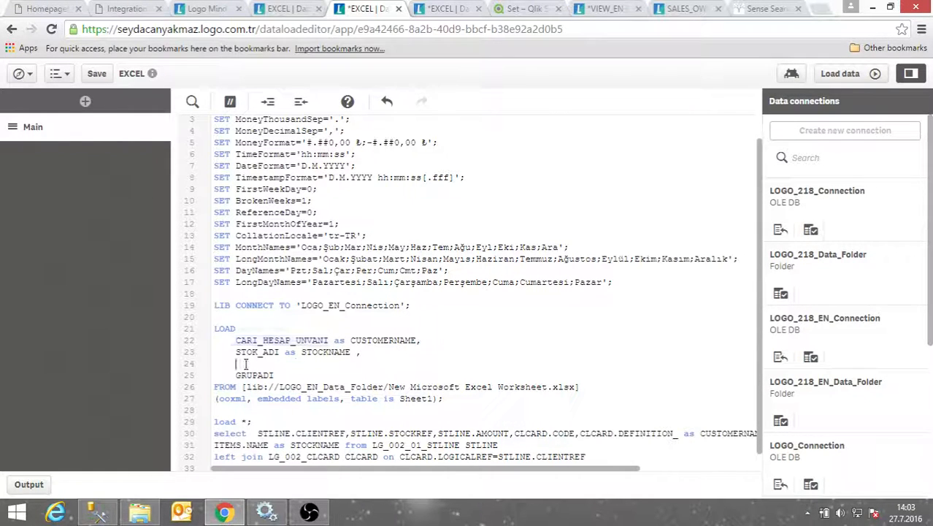
pyautogui.hotkey('ctrl', 'v')
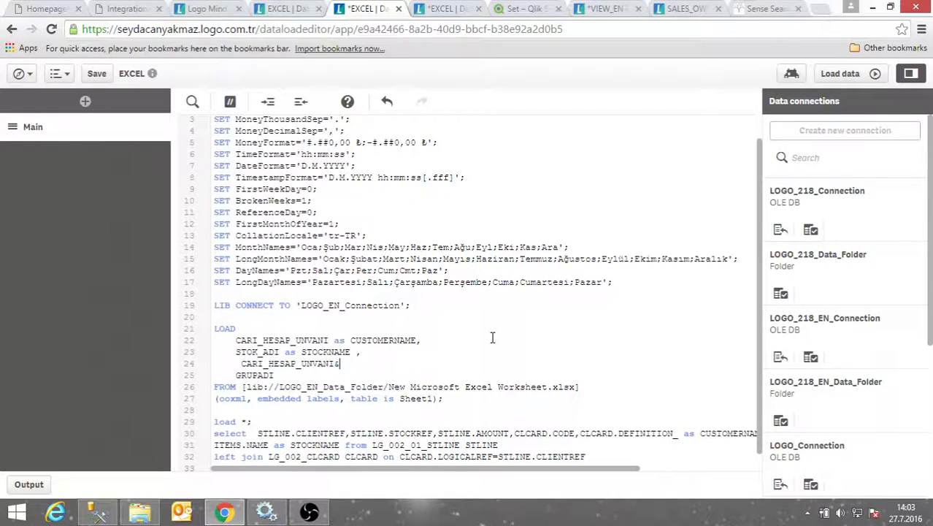
pyautogui.write('~')
pyautogui.press('BackSpace')
pyautogui.press('BackSpace')
pyautogui.write('&')
# Append STOK_ADI and the alias 'as UNIQKEY' to complete the key expression
pyautogui.click(236, 358)
pyautogui.moveTo(236, 351); pyautogui.dragTo(282, 351)
pyautogui.hotkey('ctrl', 'c')
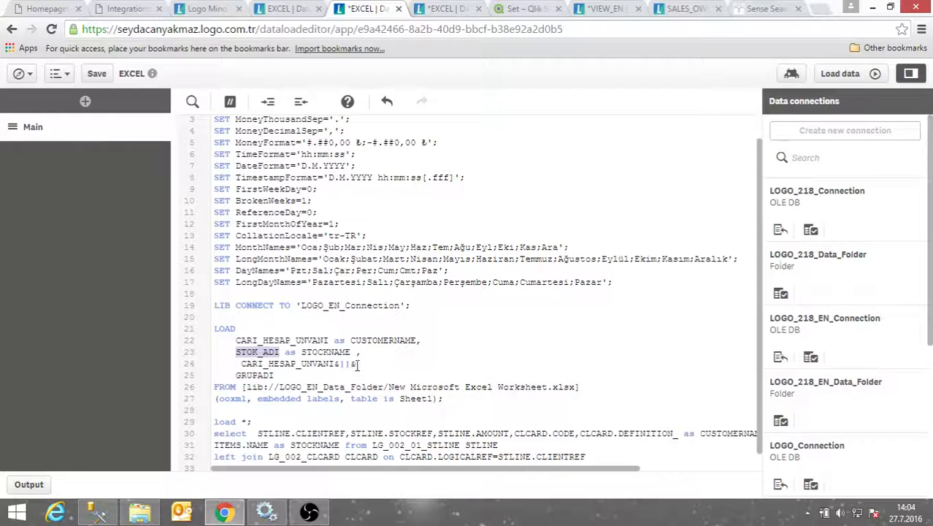
pyautogui.click(364, 363)
pyautogui.hotkey('ctrl', 'v')
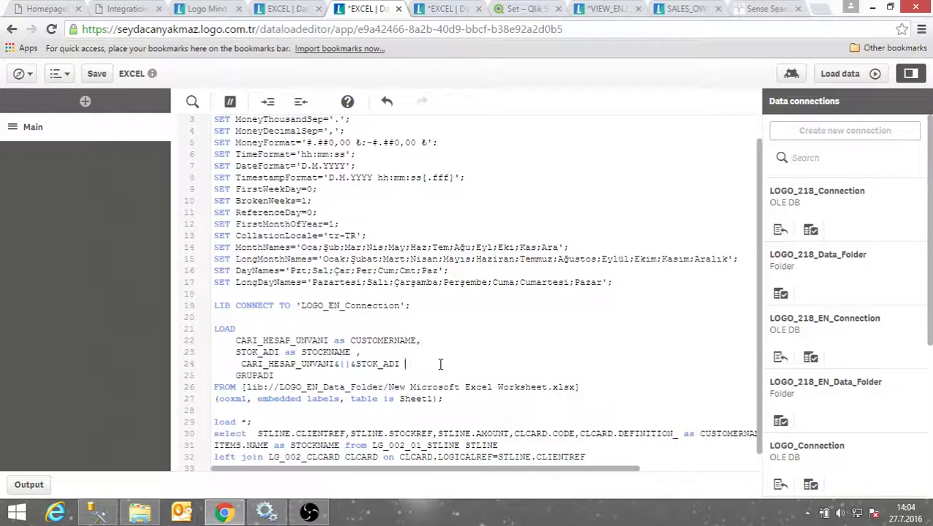
pyautogui.write('asUNIQ')
pyautogui.press('Left')
pyautogui.press('Left')
pyautogui.press('Left')
pyautogui.press('Left')
pyautogui.write('UNIQKE')
pyautogui.moveTo(363, 352); pyautogui.dragTo(215, 340)
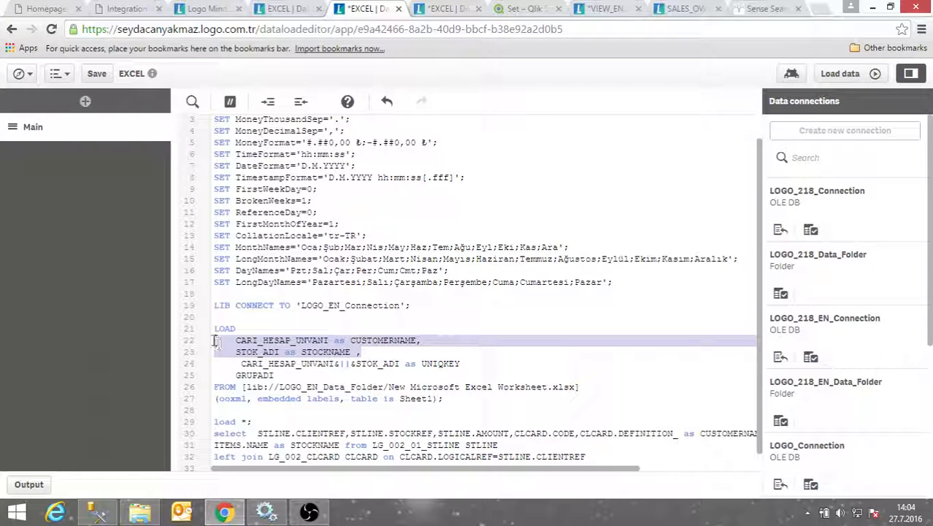
# Comment out the Excel CUSTOMERNAME and STOCKNAME lines 22–23
pyautogui.click(230, 100)
pyautogui.click(410, 387)
pyautogui.scroll(-1, 365, 372)
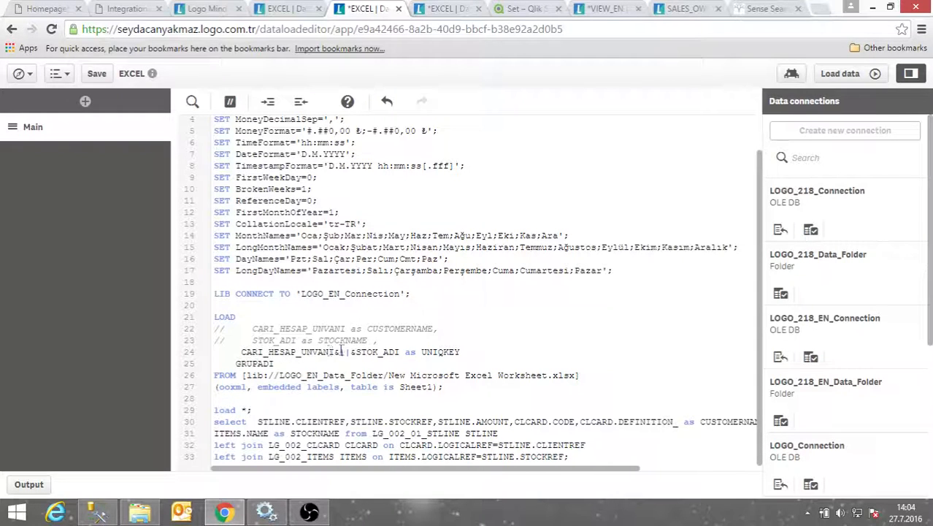
pyautogui.click(470, 352)
pyautogui.moveTo(240, 352); pyautogui.dragTo(461, 354)
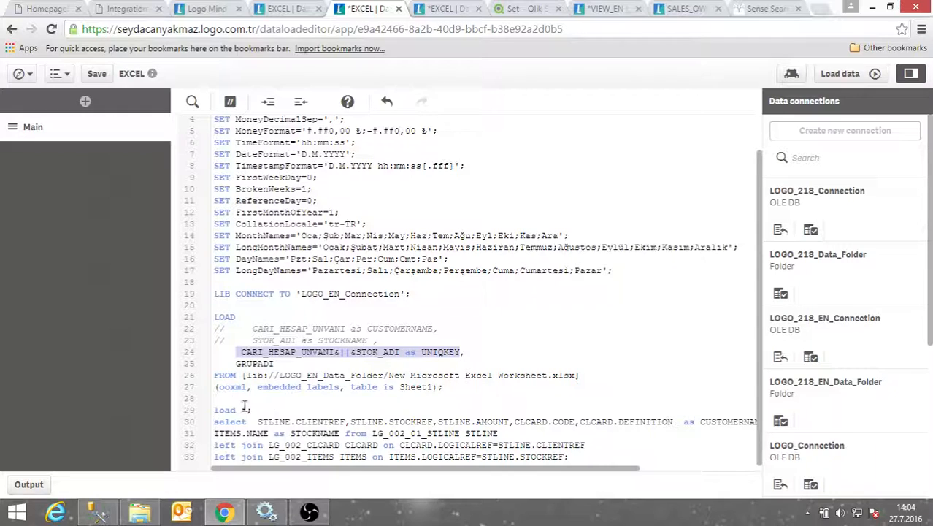
pyautogui.click(252, 431)
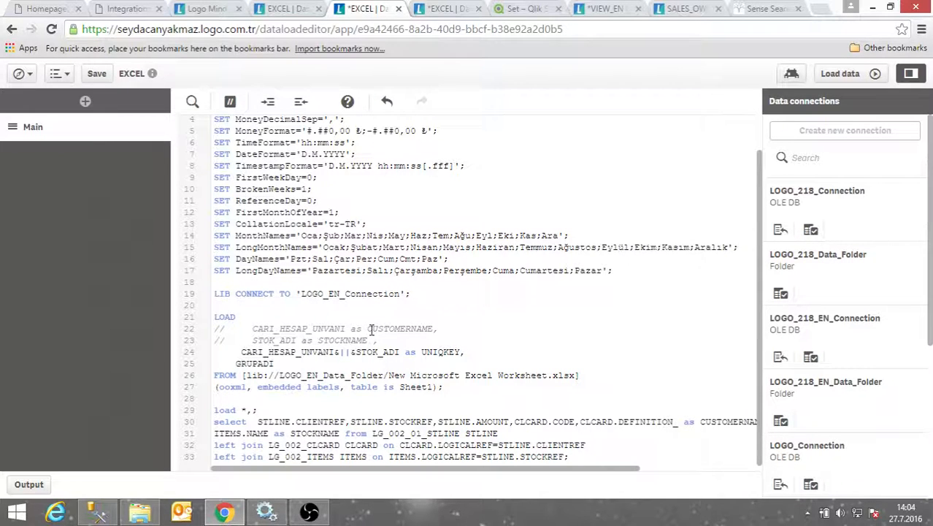
# Build CUSTOMERNAME&||&STOCKNAME in the load * statement on line 29
pyautogui.moveTo(367, 328); pyautogui.dragTo(433, 329)
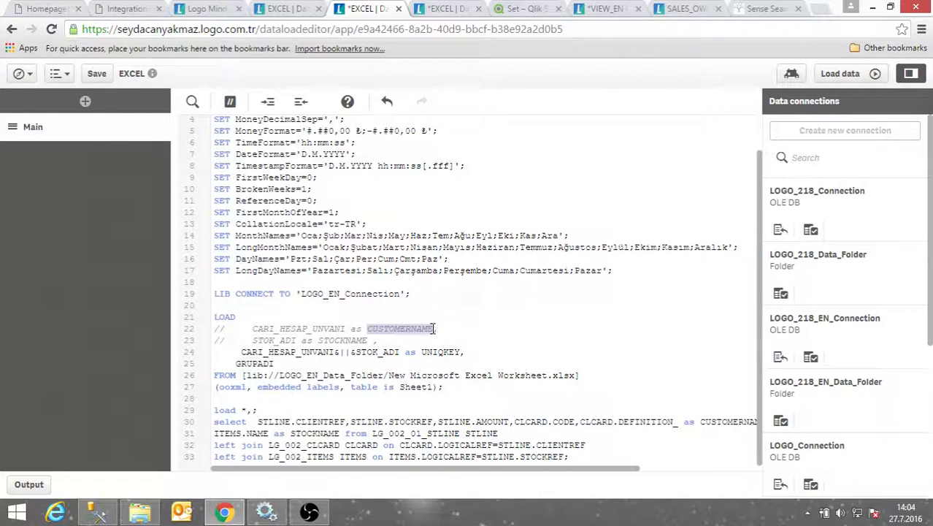
pyautogui.click(252, 409)
pyautogui.hotkey('ctrl', 'v')
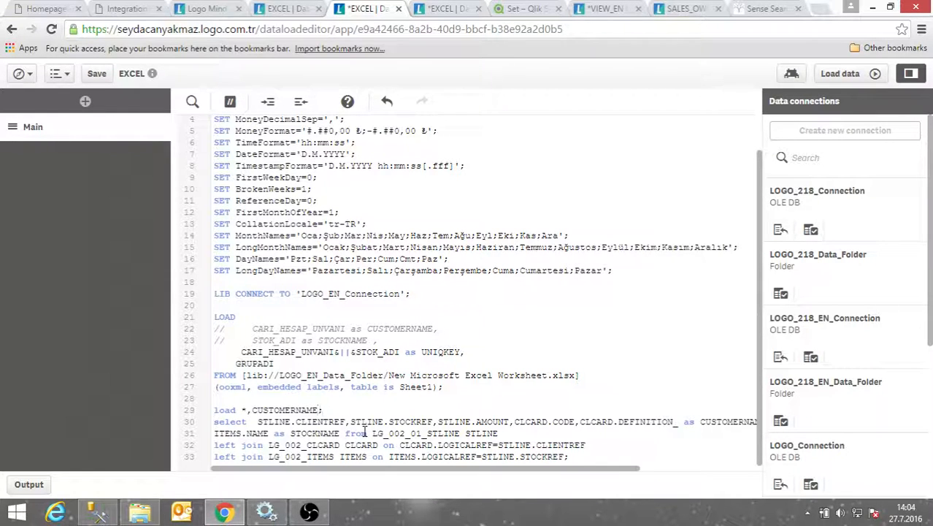
pyautogui.write('&||&')
pyautogui.moveTo(319, 341); pyautogui.dragTo(367, 341)
pyautogui.hotkey('ctrl', 'c')
pyautogui.click(338, 409)
pyautogui.hotkey('ctrl', 'v')
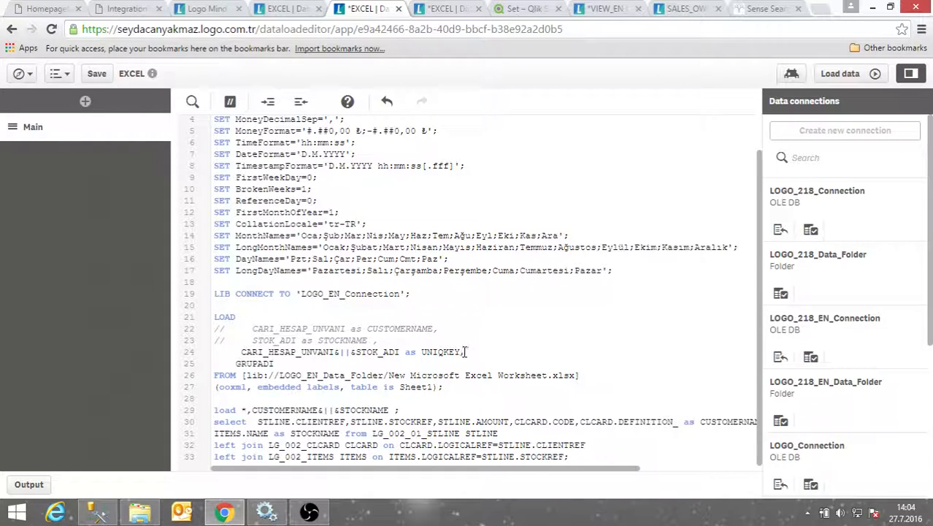
# Add 'as UNIQKEY' to line 29 and remove the extra leading space on line 24
pyautogui.moveTo(460, 352); pyautogui.dragTo(404, 351)
pyautogui.hotkey('ctrl', 'c')
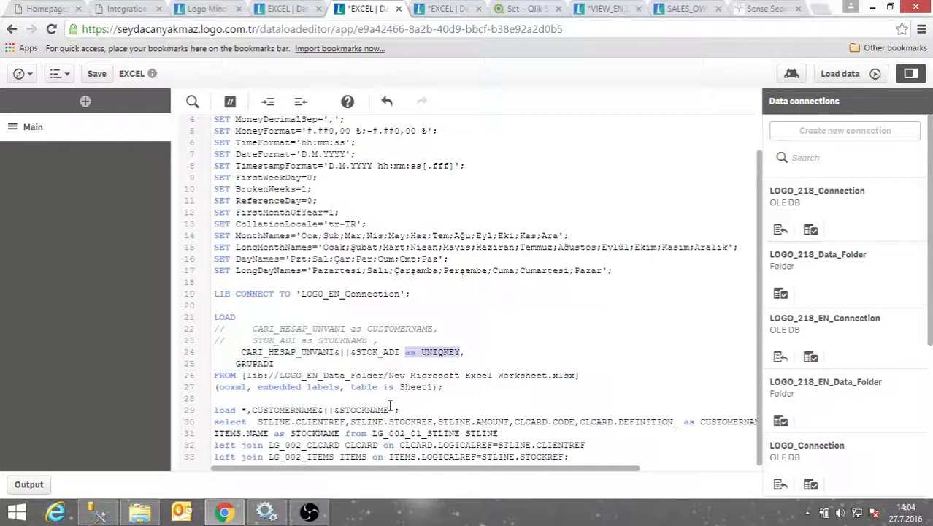
pyautogui.click(392, 410)
pyautogui.hotkey('ctrl', 'v')
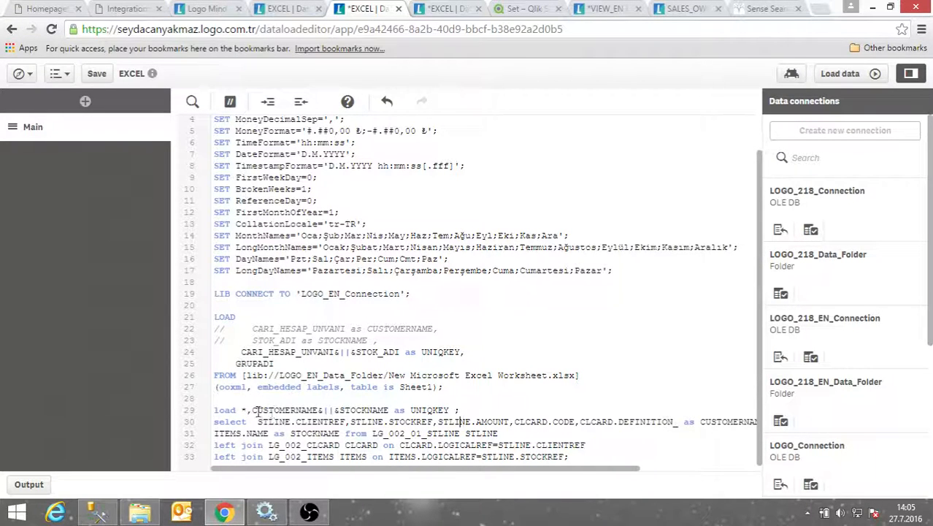
pyautogui.moveTo(252, 411); pyautogui.dragTo(451, 411)
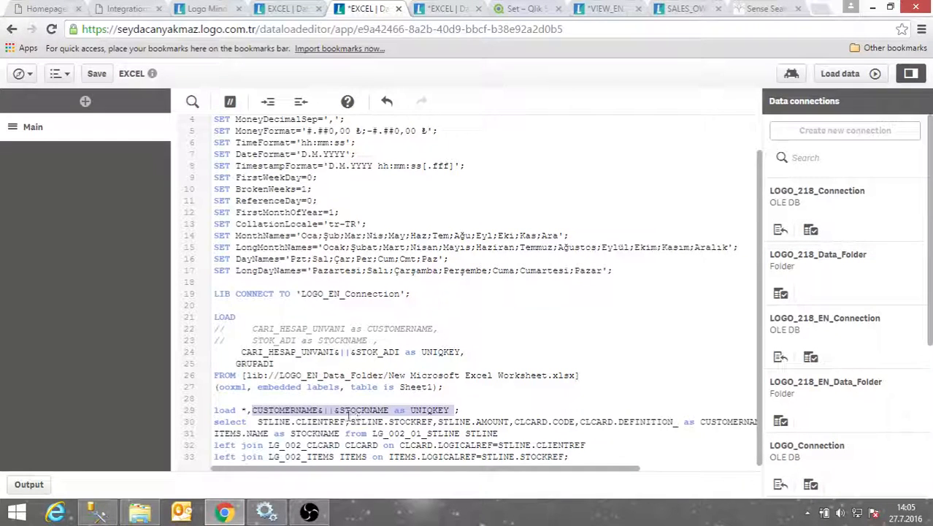
pyautogui.click(238, 353)
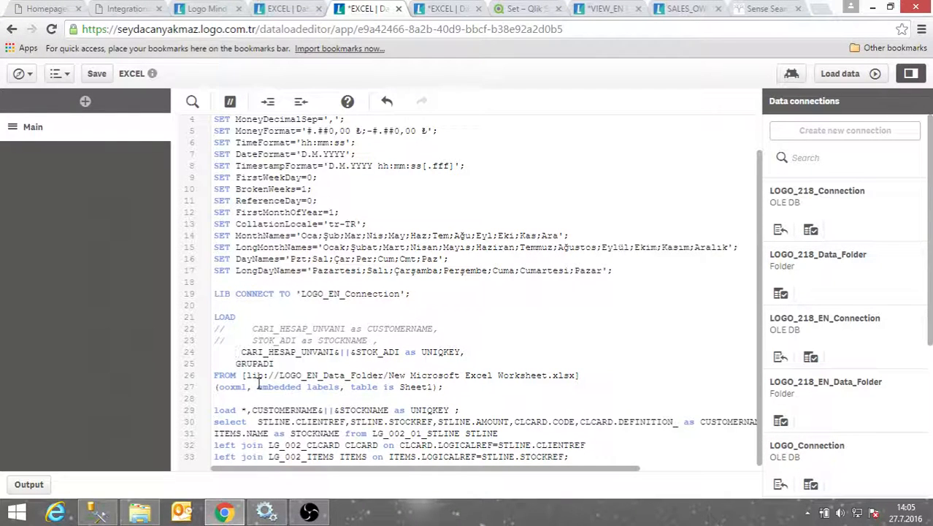
pyautogui.press('BackSpace')
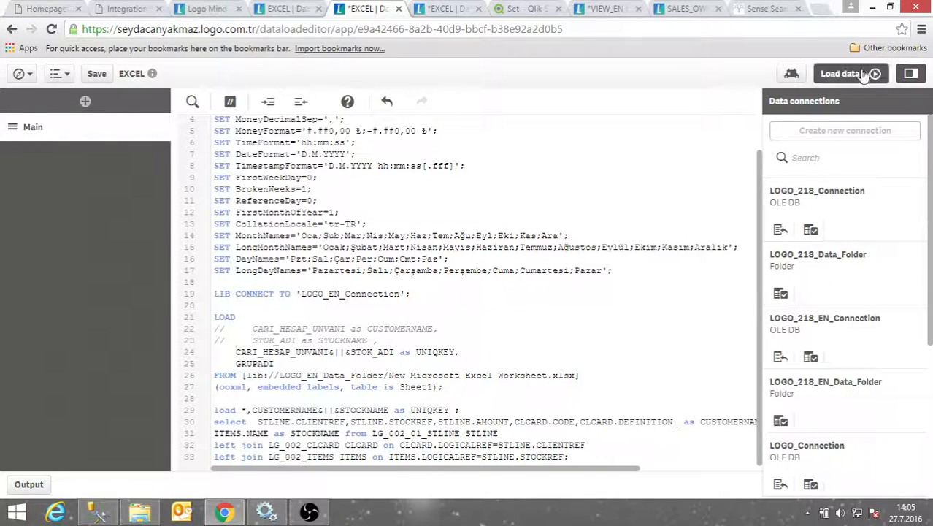
# After a failed reload, change the line 24 separator from || to '|'
pyautogui.click(839, 73)
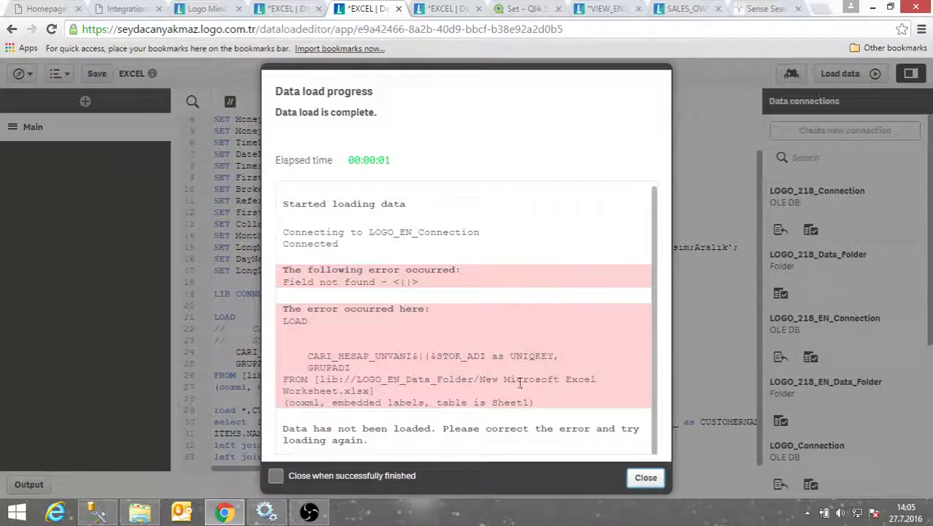
pyautogui.click(645, 478)
pyautogui.click(335, 353)
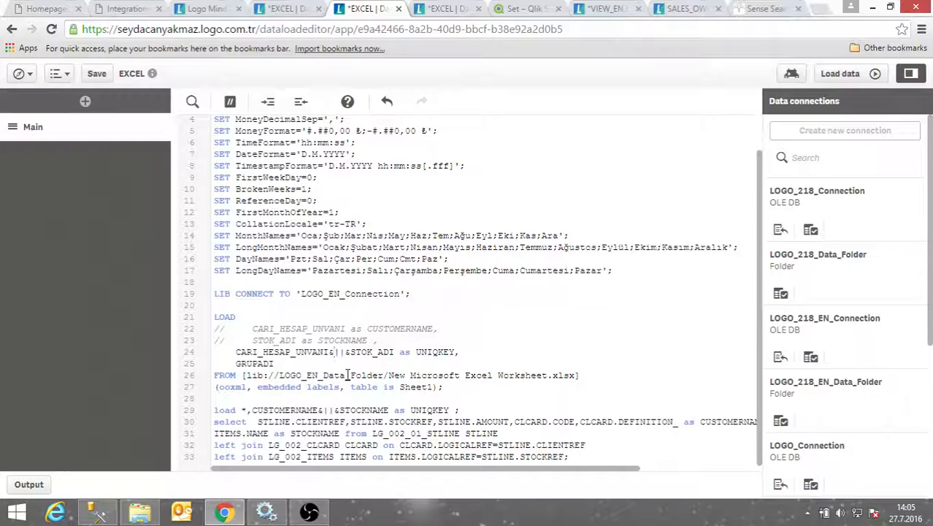
pyautogui.write("'")
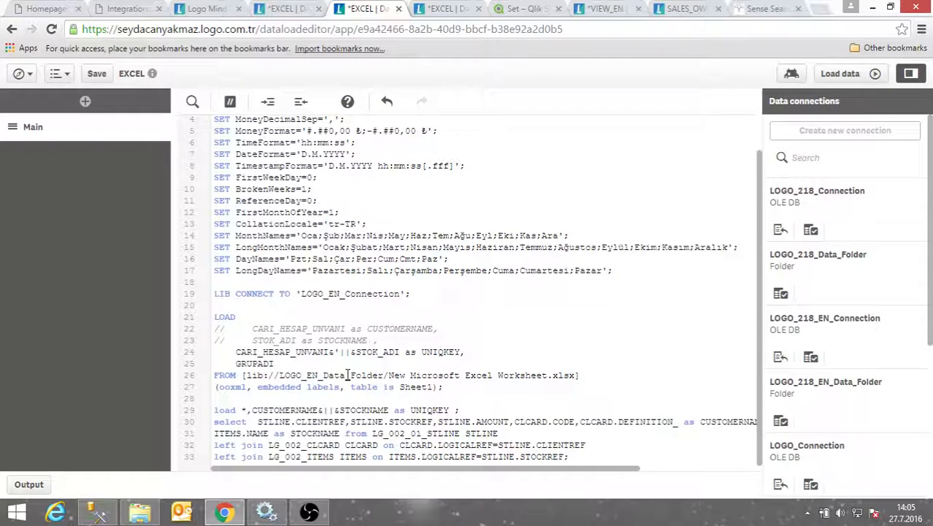
pyautogui.press('Delete')
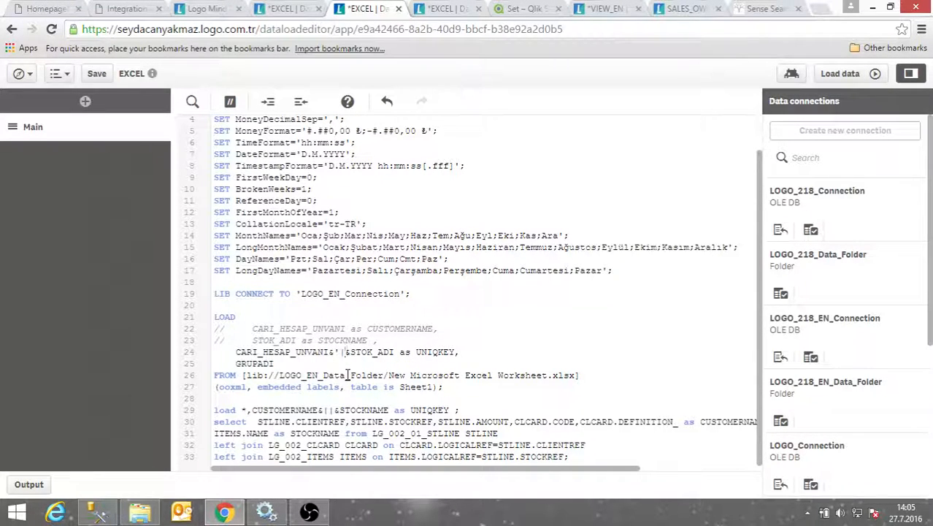
pyautogui.write("'|")
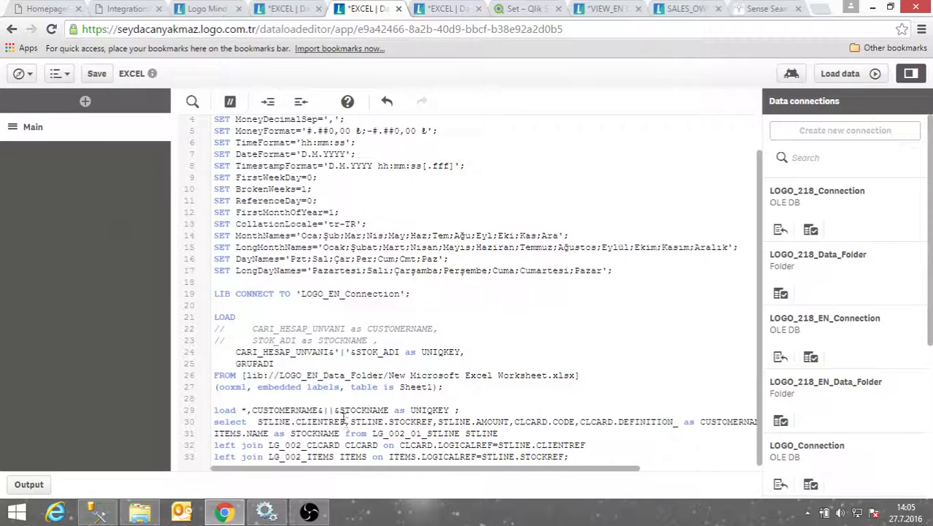
pyautogui.write("'")
# Quote the line 29 separator as '|' and reload successfully with 0 synthetic keys
pyautogui.press('Delete')
pyautogui.write("'")
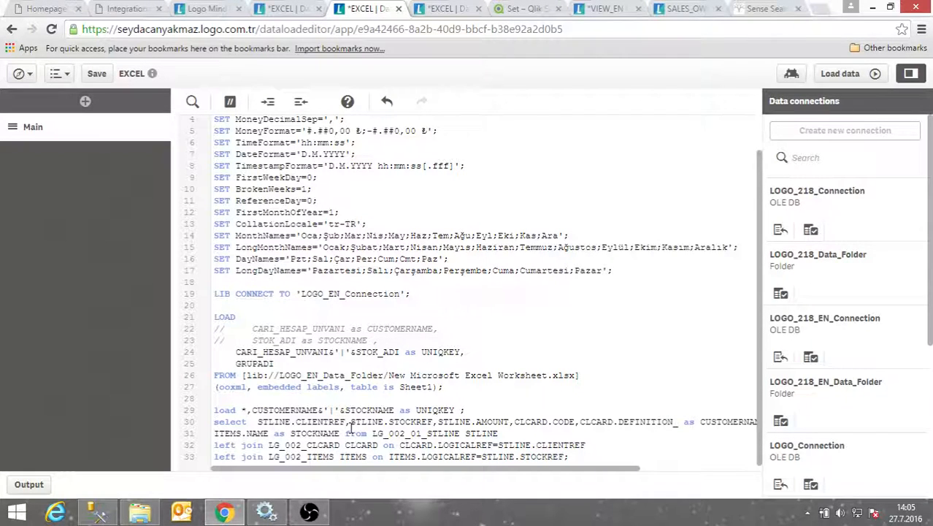
pyautogui.moveTo(330, 410); pyautogui.dragTo(337, 410)
pyautogui.click(840, 73)
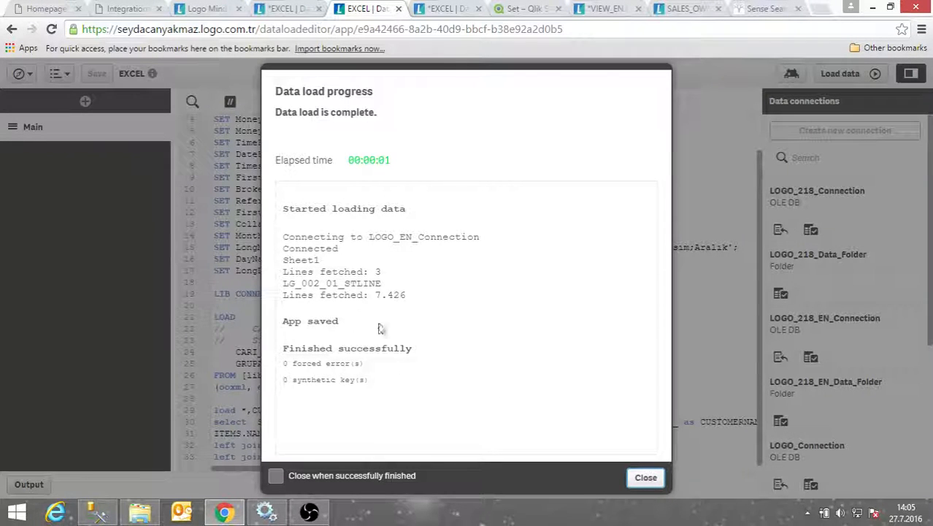
pyautogui.click(645, 477)
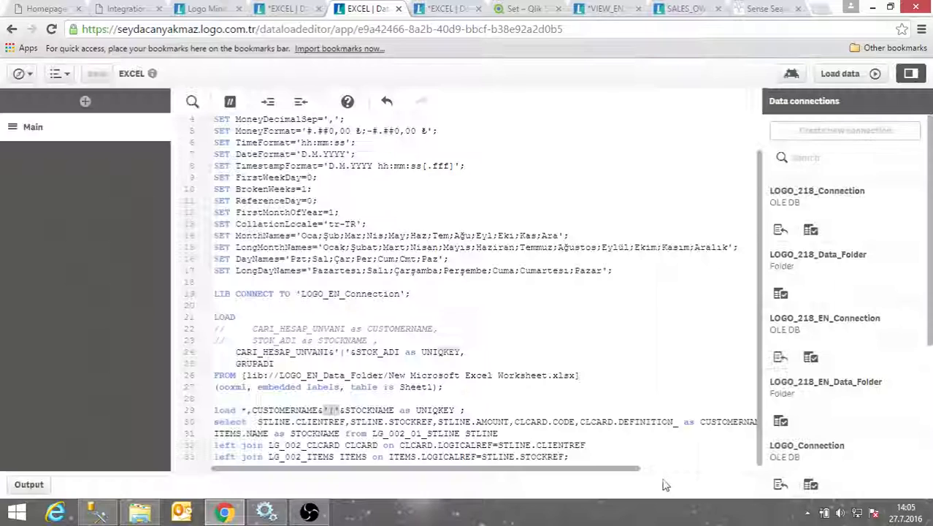
# Arrange LG_002_01_STLINE and Sheet1 side by side in the Data model viewer, linked by UNIQKEY
pyautogui.click(28, 77)
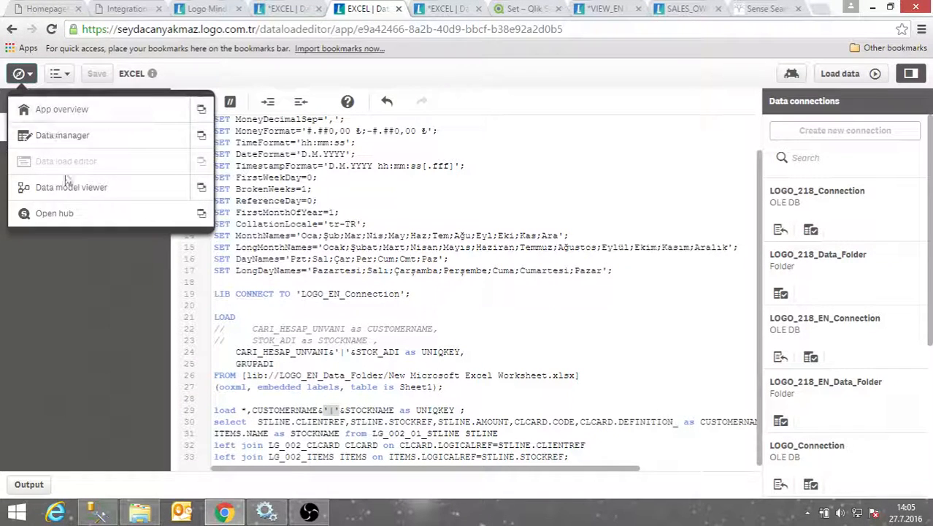
pyautogui.click(201, 188)
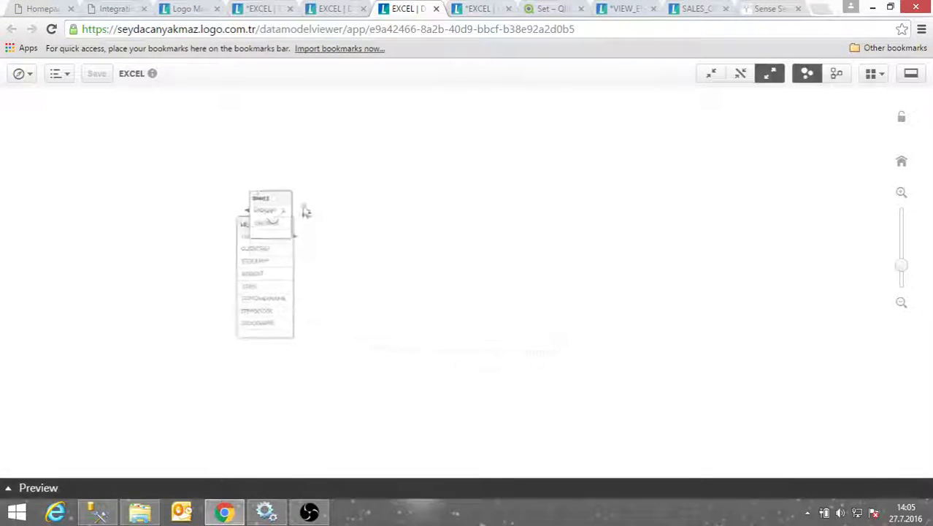
pyautogui.moveTo(257, 202); pyautogui.dragTo(347, 209)
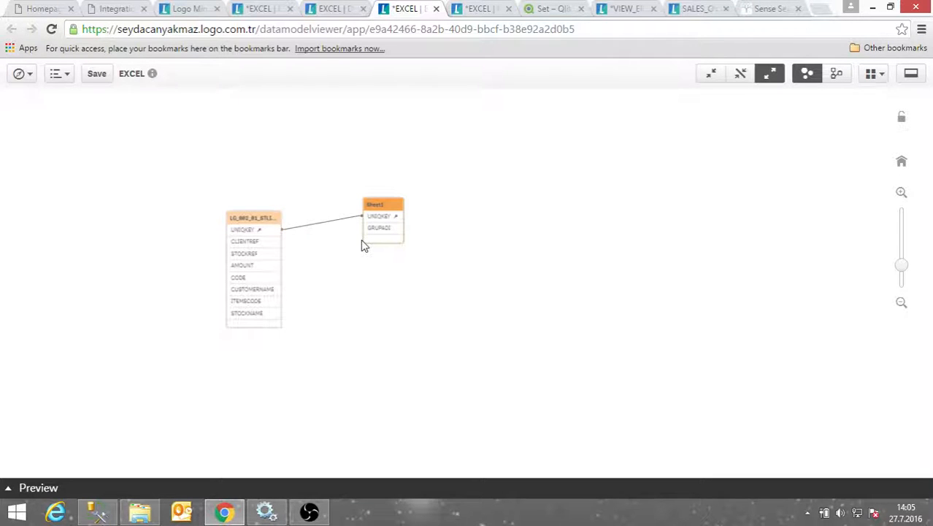
pyautogui.moveTo(262, 219); pyautogui.dragTo(284, 181)
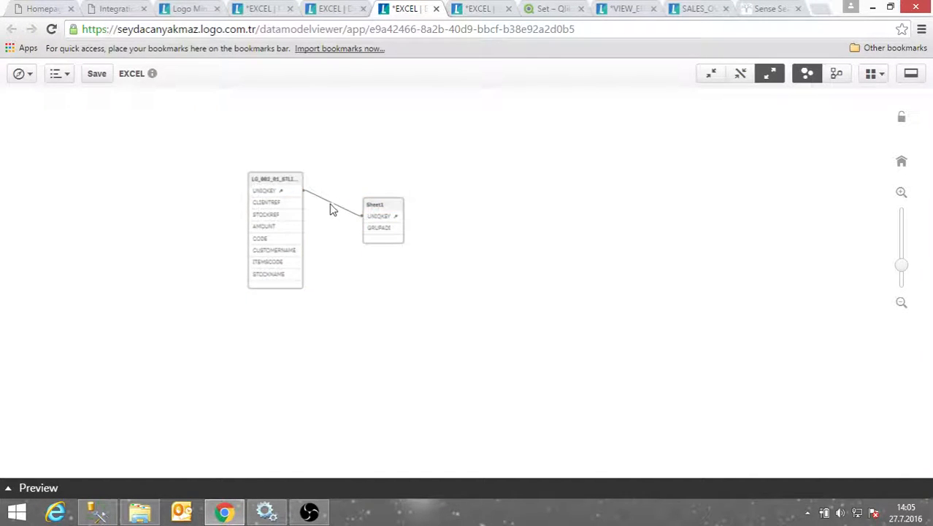
pyautogui.moveTo(383, 209); pyautogui.dragTo(396, 186)
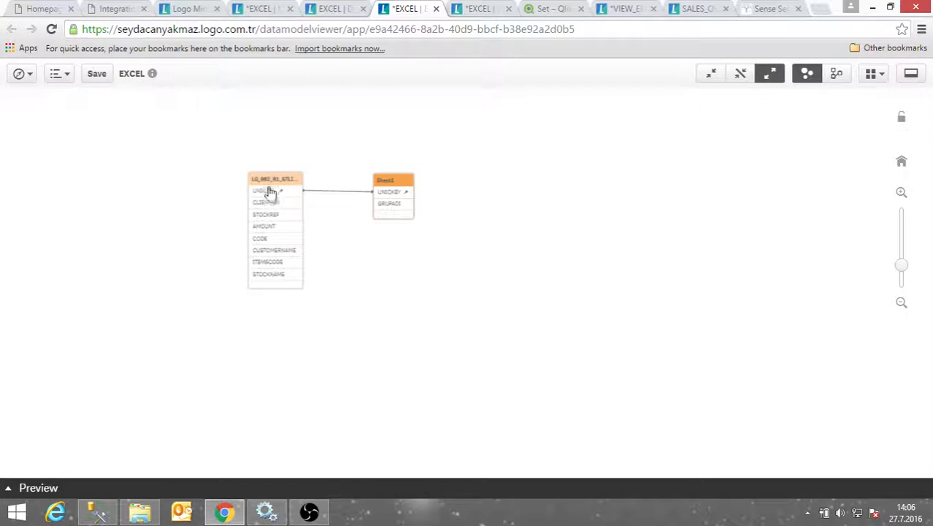
pyautogui.moveTo(270, 191); pyautogui.dragTo(275, 163)
pyautogui.moveTo(387, 189); pyautogui.dragTo(407, 160)
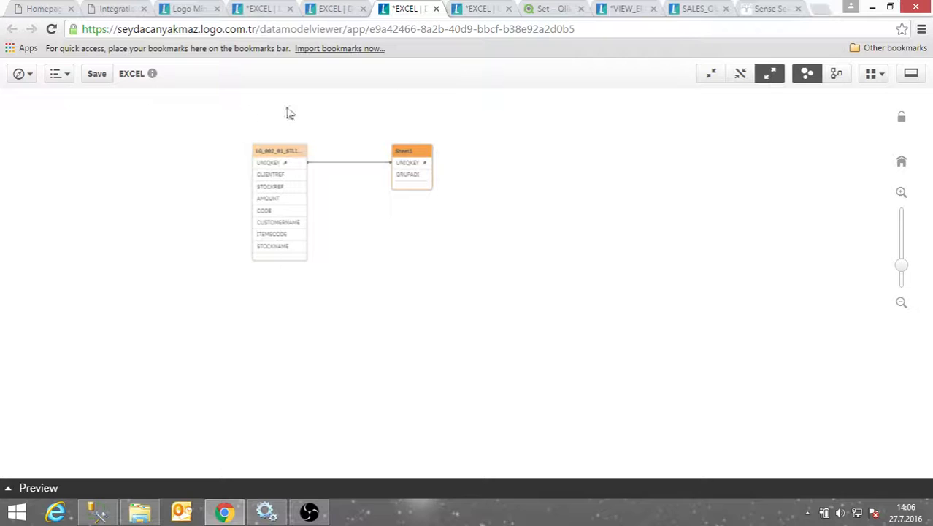
pyautogui.scroll(-2, 345, 240)
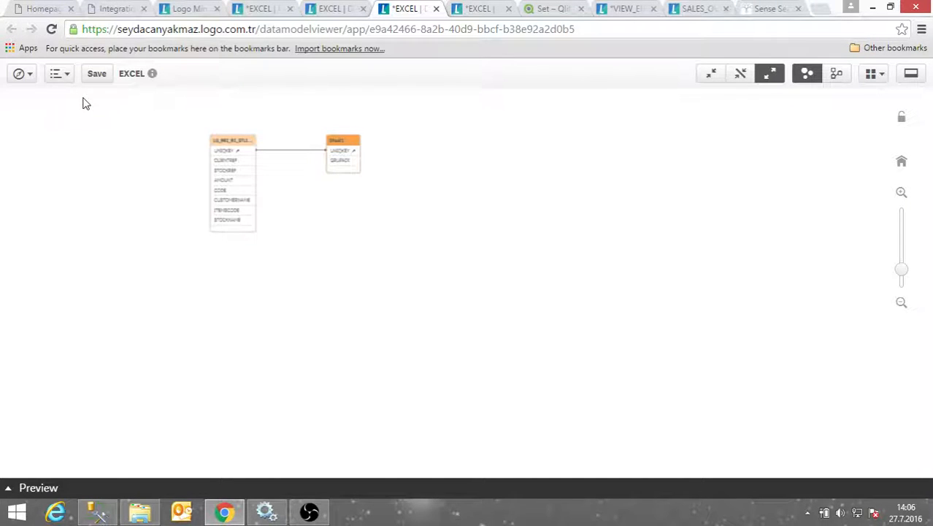
# Bring up the app sections navigation menu
pyautogui.click(19, 73)
pyautogui.click(395, 141)
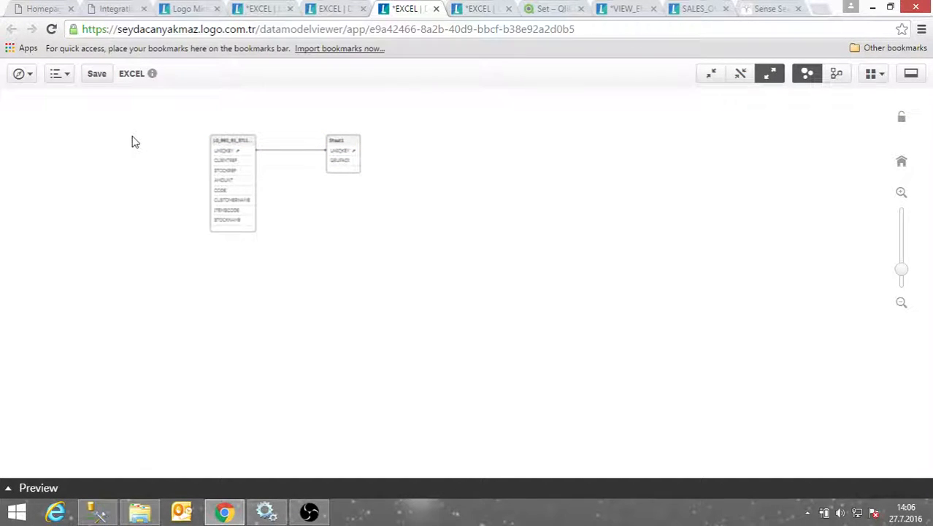
pyautogui.click(22, 74)
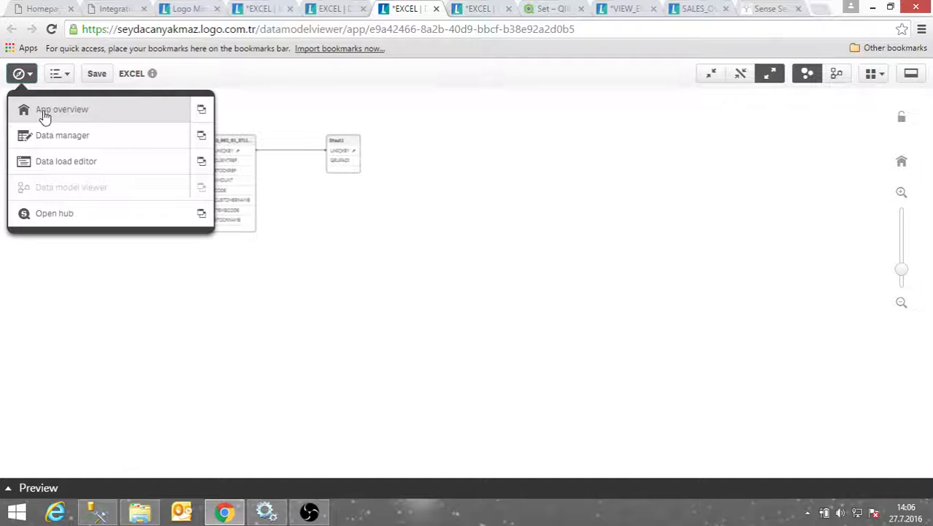
# From App overview, create a new sheet titled EXCEL_VIEW and open it
pyautogui.click(163, 117)
pyautogui.click(523, 108)
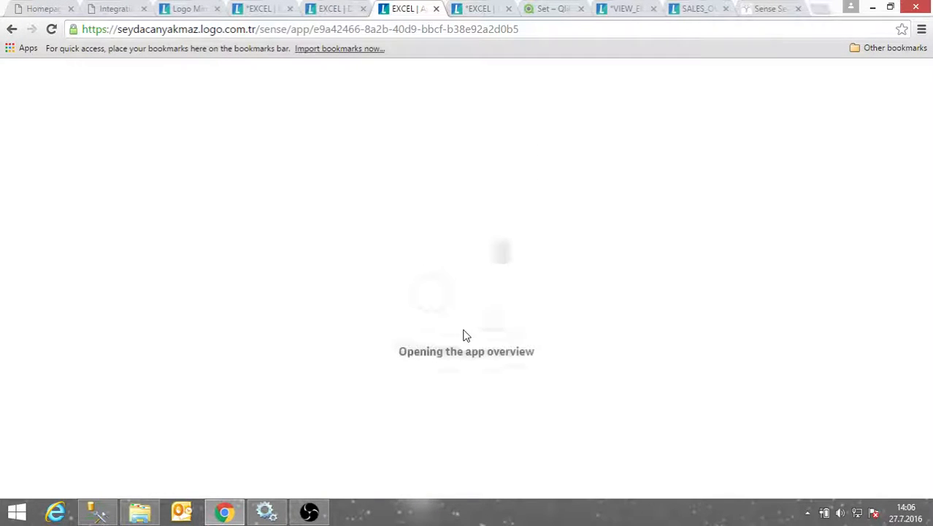
pyautogui.click(62, 333)
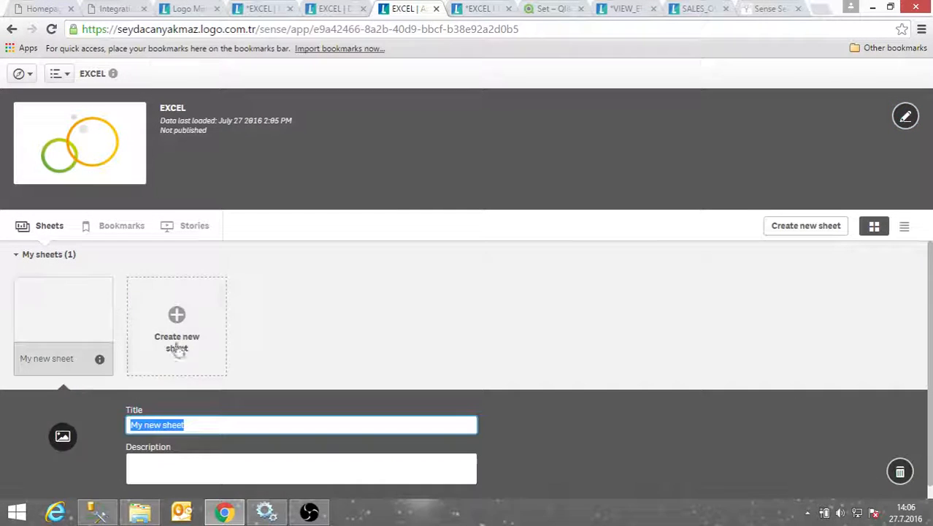
pyautogui.moveTo(207, 425); pyautogui.dragTo(103, 441)
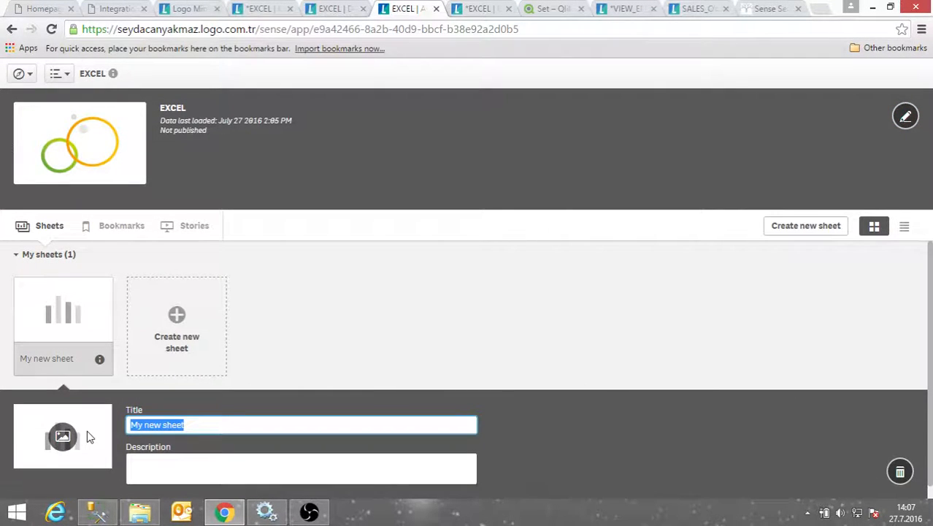
pyautogui.write('E')
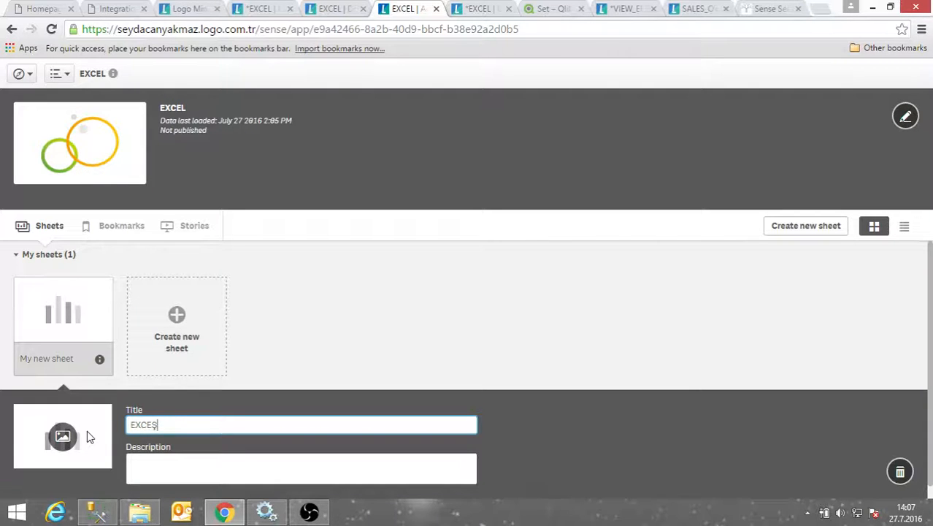
pyautogui.write('XCEL_VIEW')
pyautogui.click(47, 321)
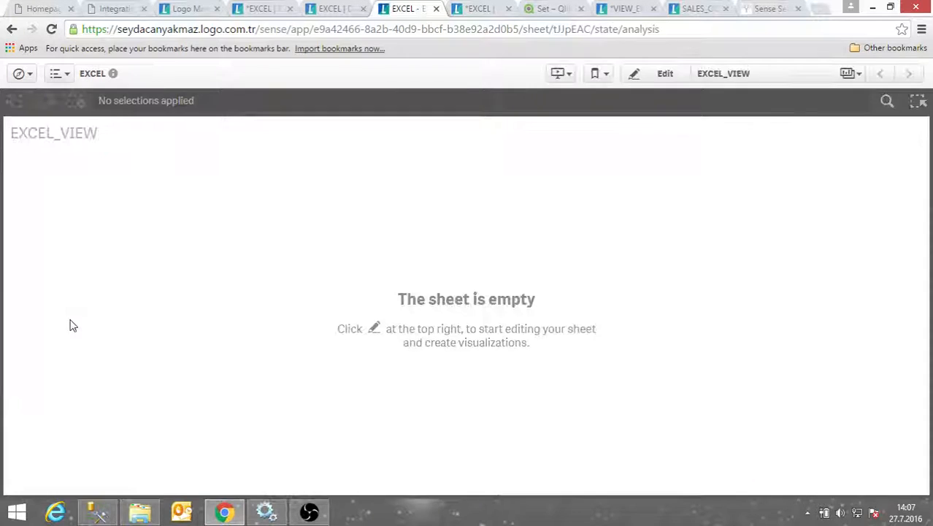
# Place a table on the EXCEL_VIEW sheet with STOCKNAME as its first dimension column
pyautogui.click(657, 76)
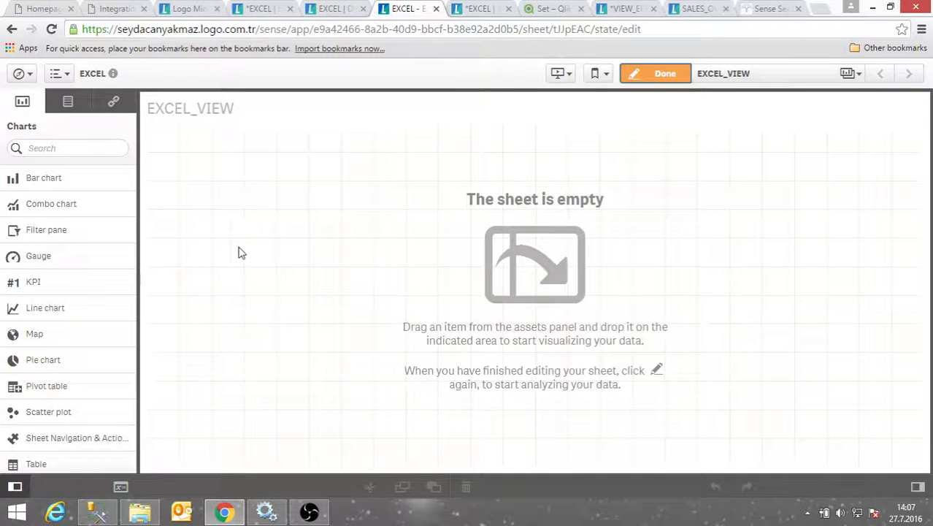
pyautogui.moveTo(51, 461); pyautogui.dragTo(337, 209)
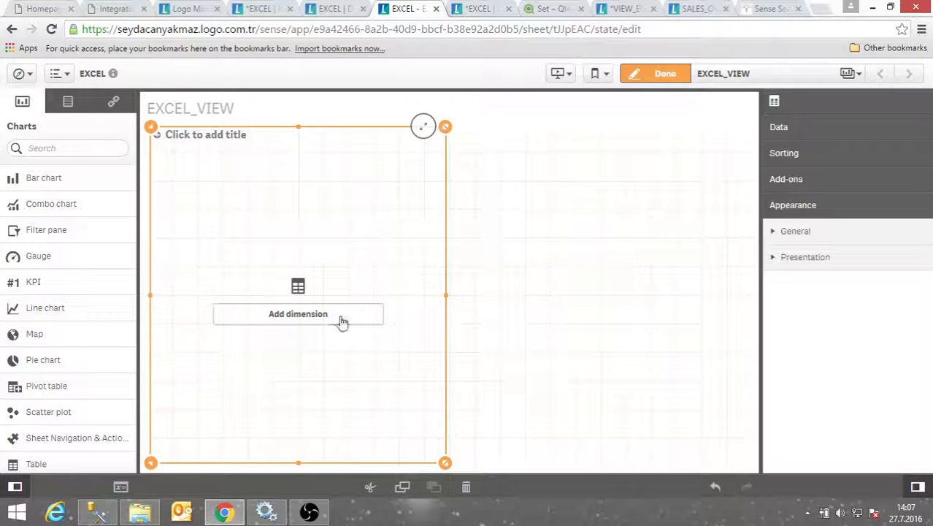
pyautogui.click(803, 133)
pyautogui.click(807, 156)
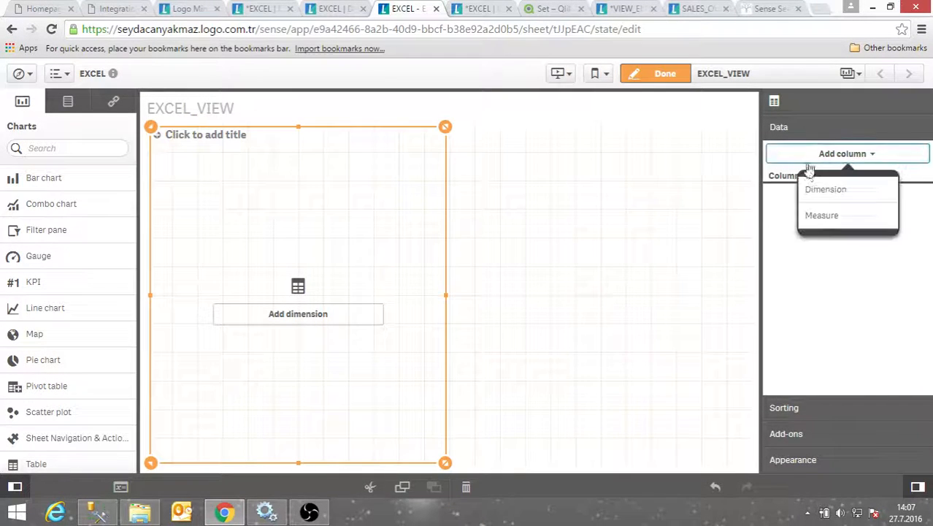
pyautogui.click(825, 192)
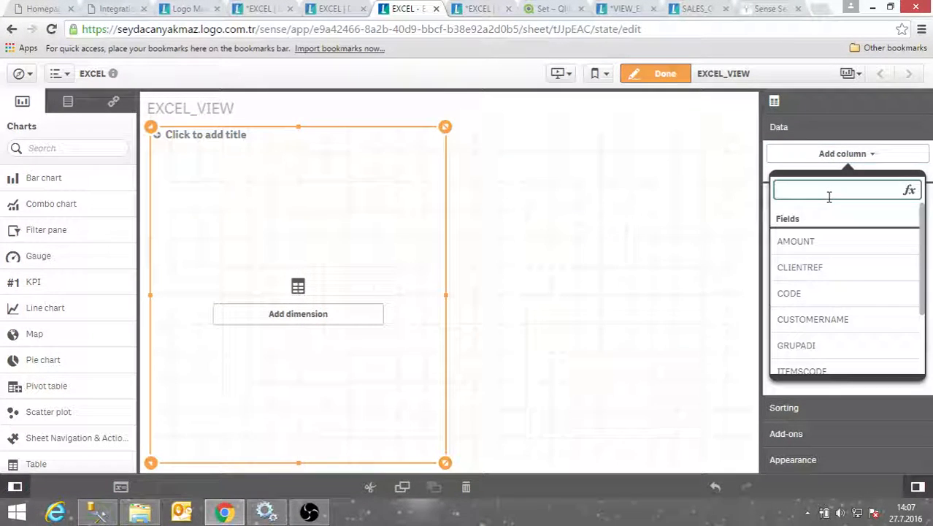
pyautogui.write('Ma')
pyautogui.press('BackSpace')
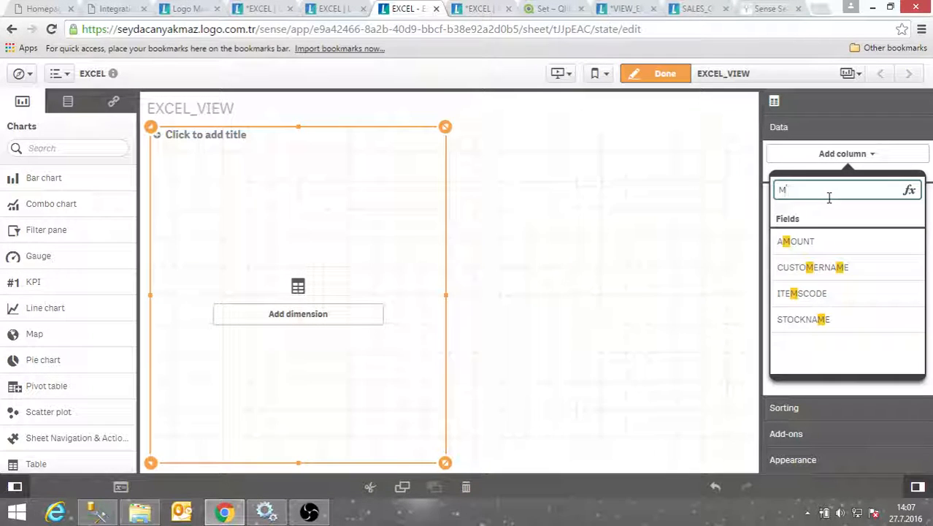
pyautogui.click(798, 322)
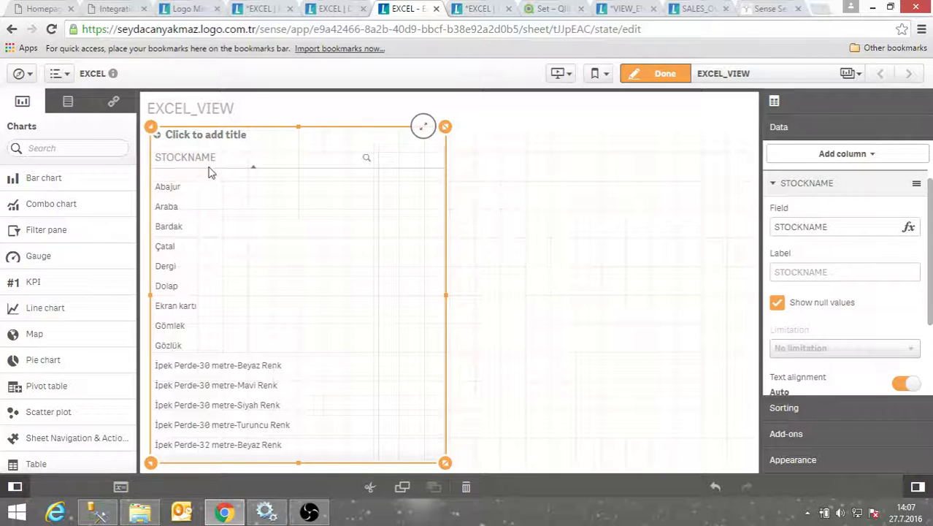
# Add GRUPADI as a second column labelled GROUPNAME and finish editing the sheet
pyautogui.click(843, 154)
pyautogui.click(839, 216)
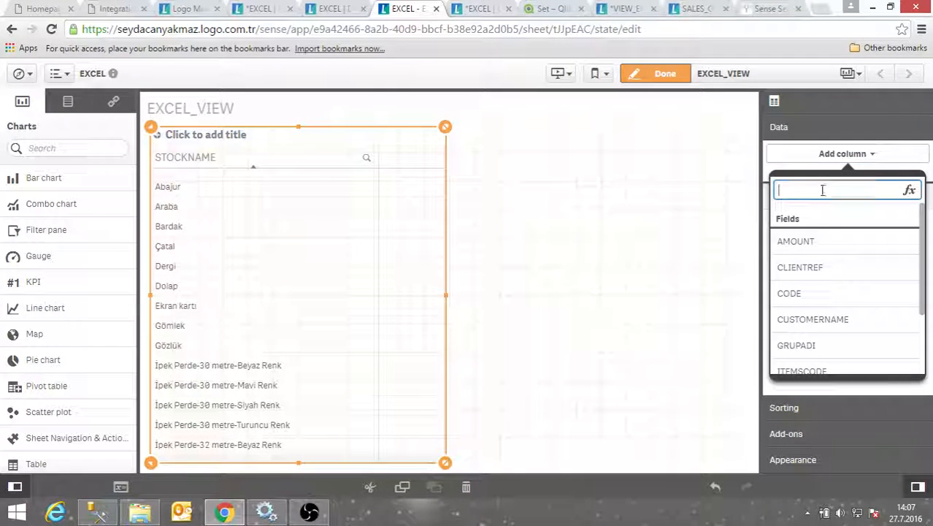
pyautogui.write('grup')
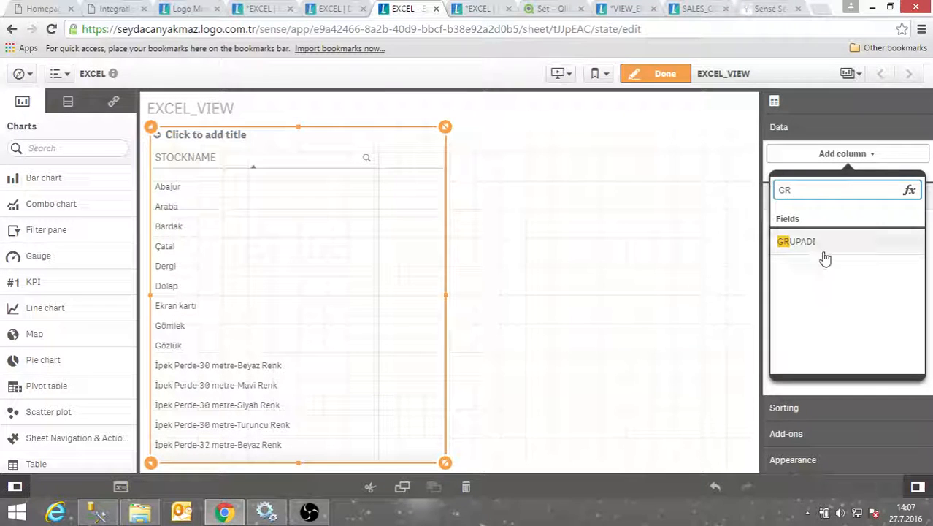
pyautogui.click(823, 246)
pyautogui.click(812, 270)
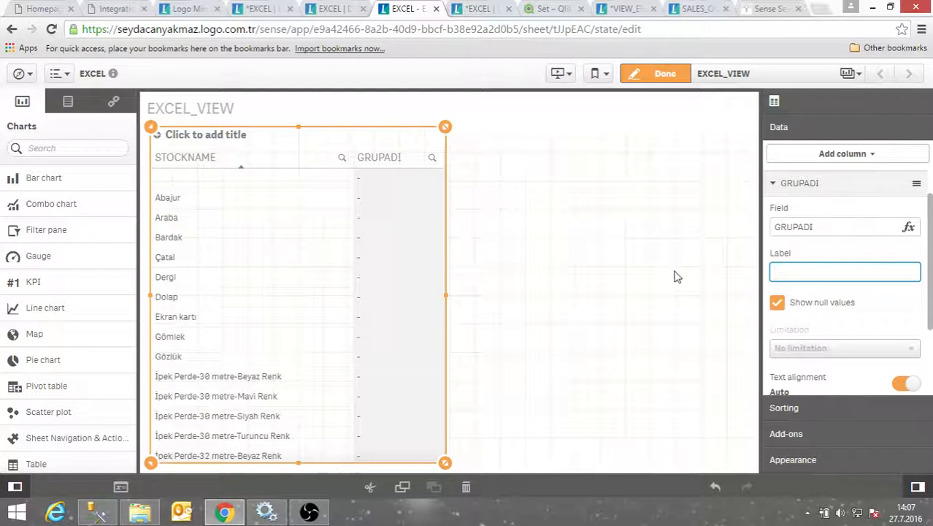
pyautogui.write('GROUPNAME')
pyautogui.click(530, 276)
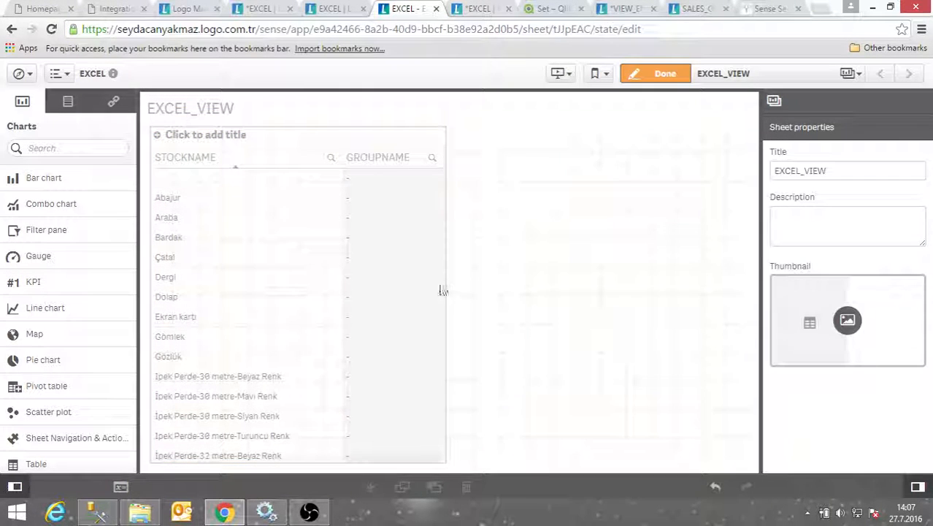
pyautogui.click(230, 271)
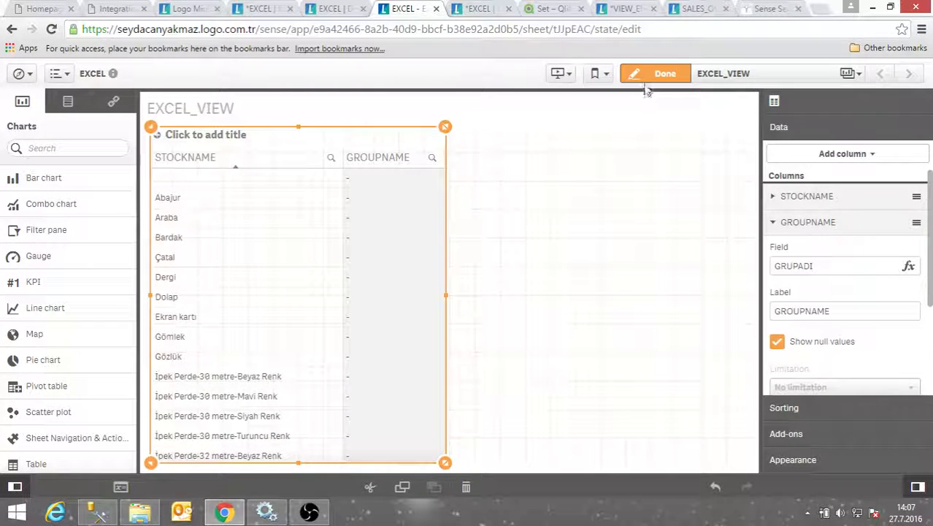
pyautogui.click(632, 73)
pyautogui.scroll(-6, 297, 273)
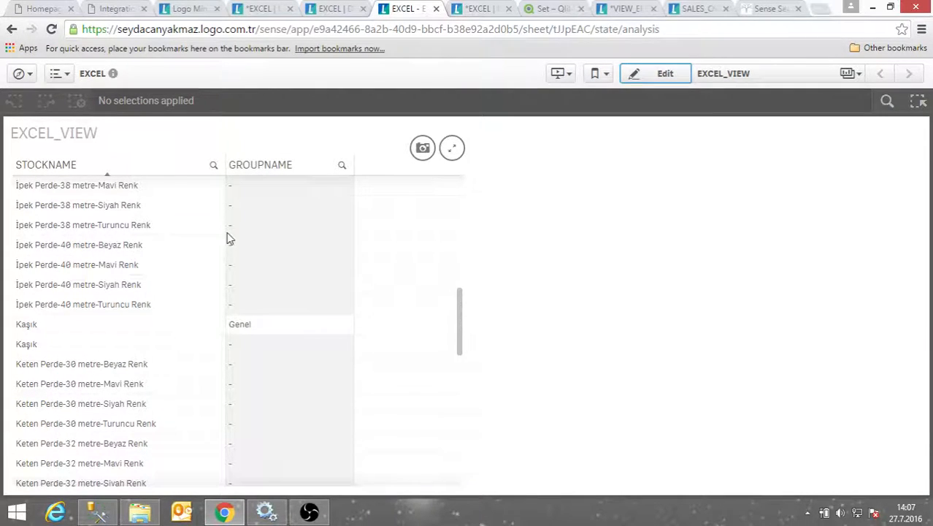
# Select Gözlük and Gömlek in the STOCKNAME column, then scroll to the table's end
pyautogui.scroll(5, 63, 263)
pyautogui.scroll(3, 114, 253)
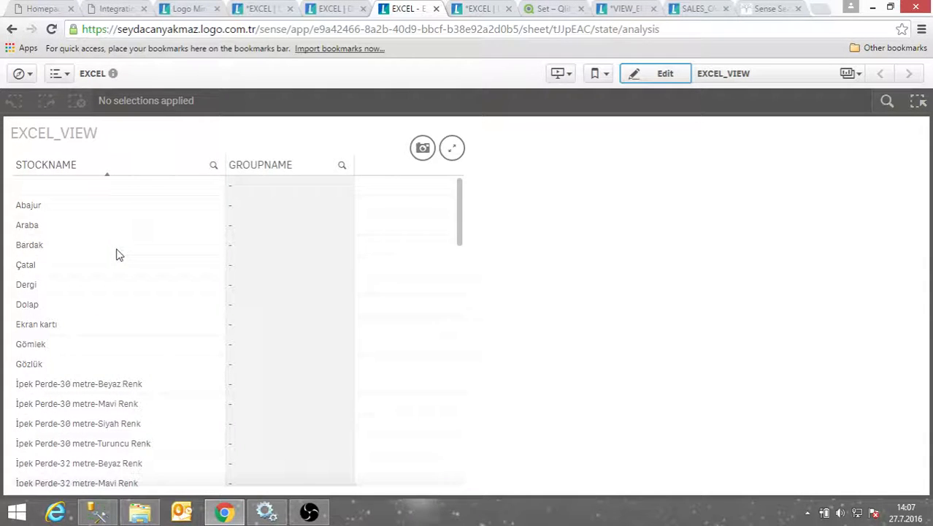
pyautogui.scroll(-2, 46, 414)
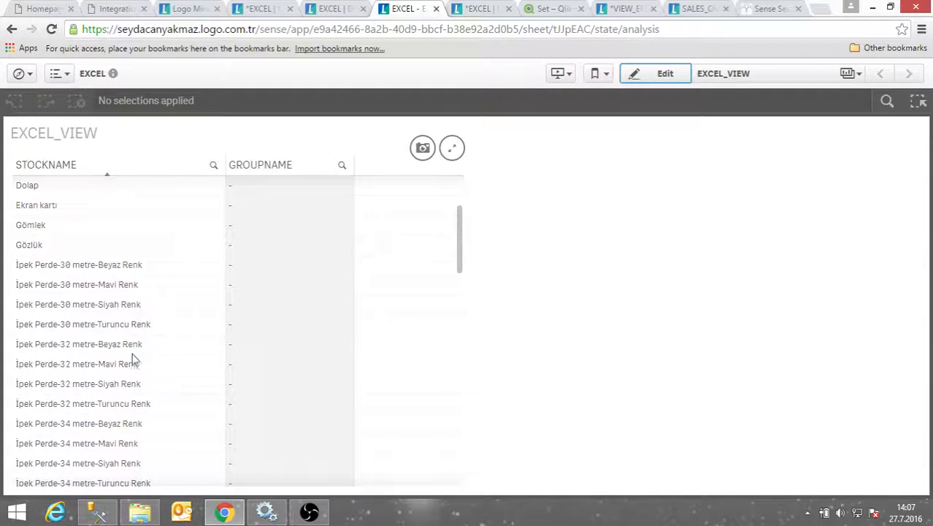
pyautogui.click(55, 246)
pyautogui.click(56, 225)
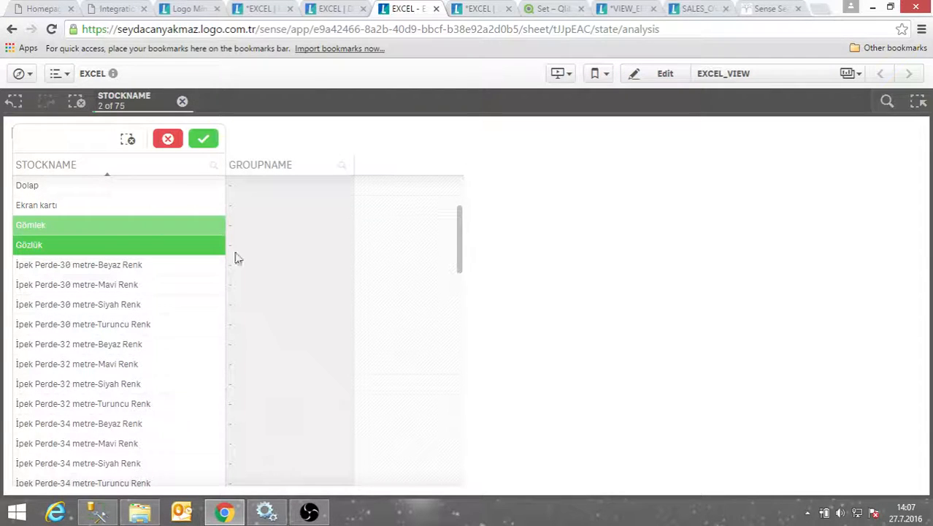
pyautogui.scroll(-8, 356, 338)
pyautogui.scroll(2, 290, 380)
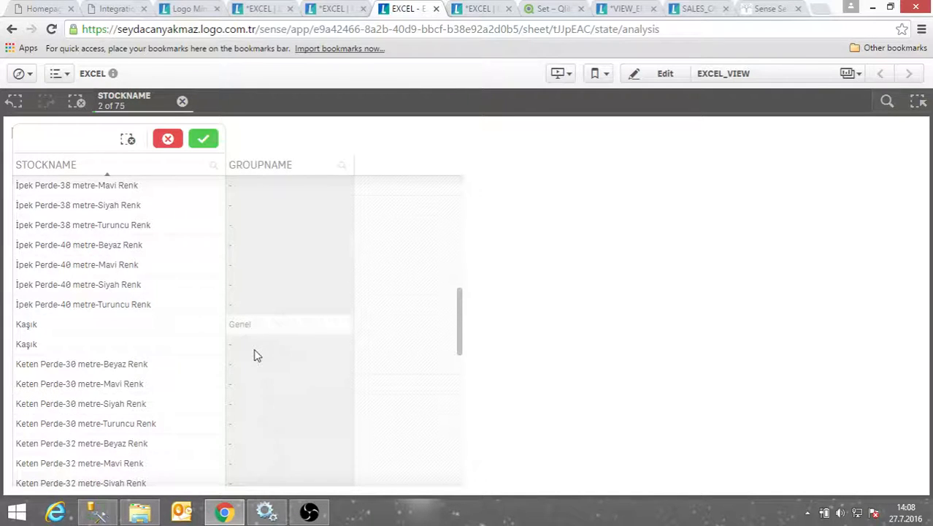
pyautogui.scroll(-10, 254, 354)
pyautogui.scroll(-1, 258, 357)
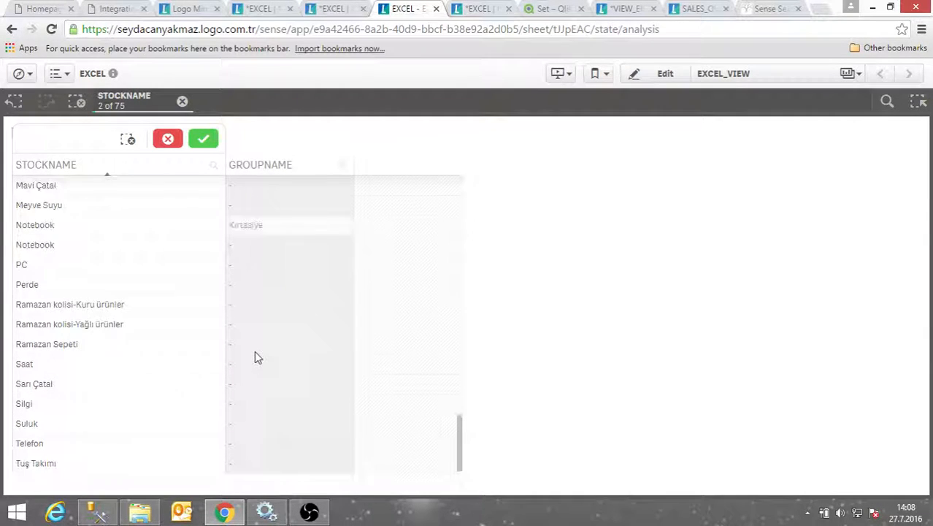